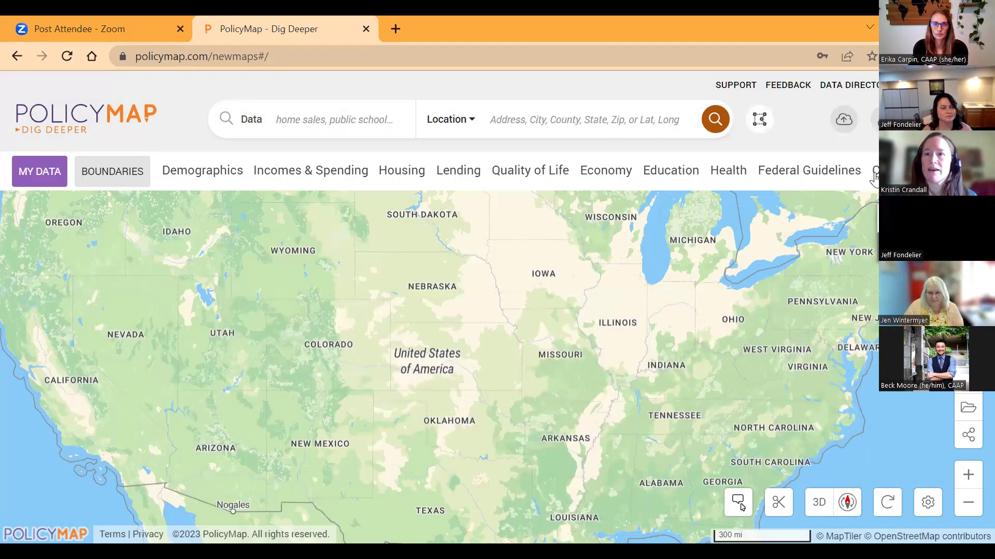
# - Show the map full screen and locate Westmoreland County, PA
pyautogui.press('F11')
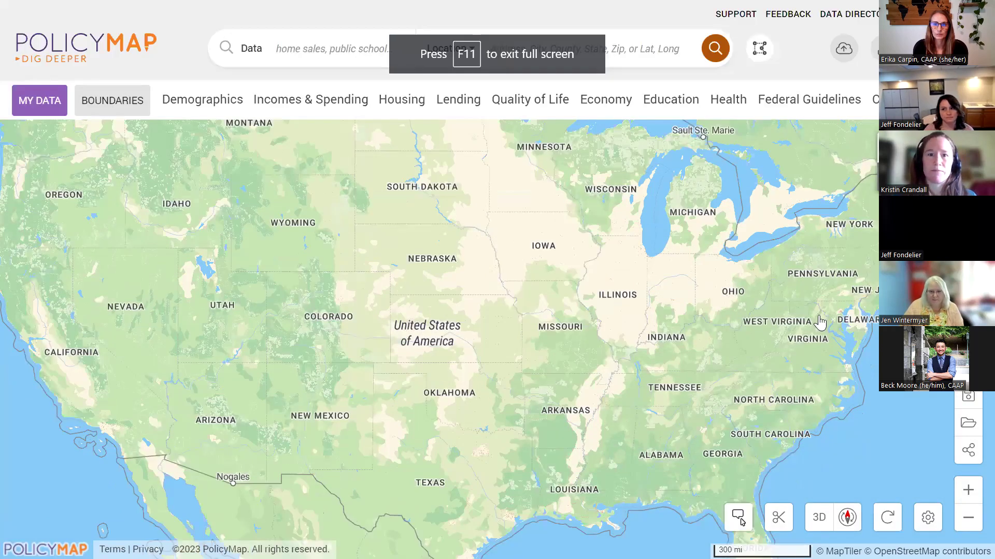
pyautogui.click(654, 48)
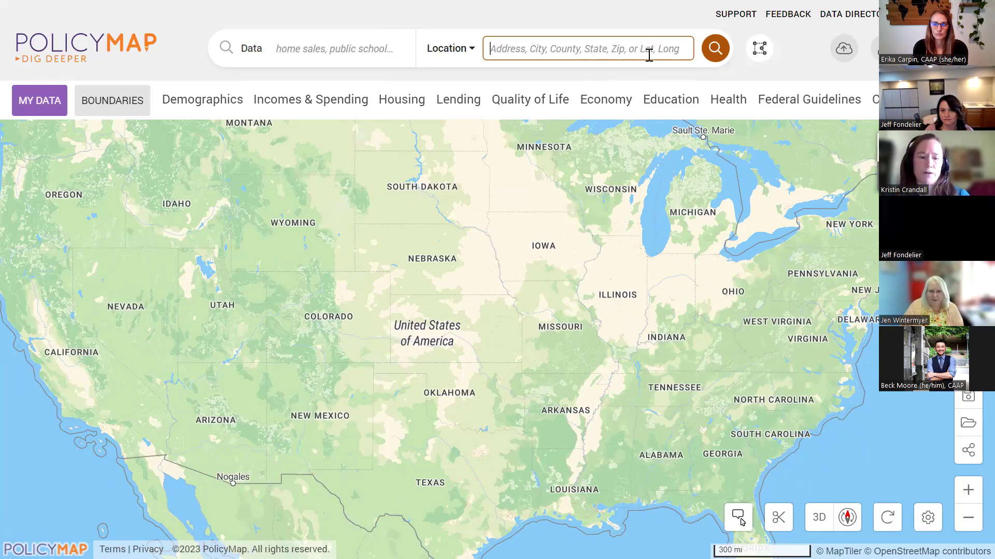
pyautogui.write('westmo')
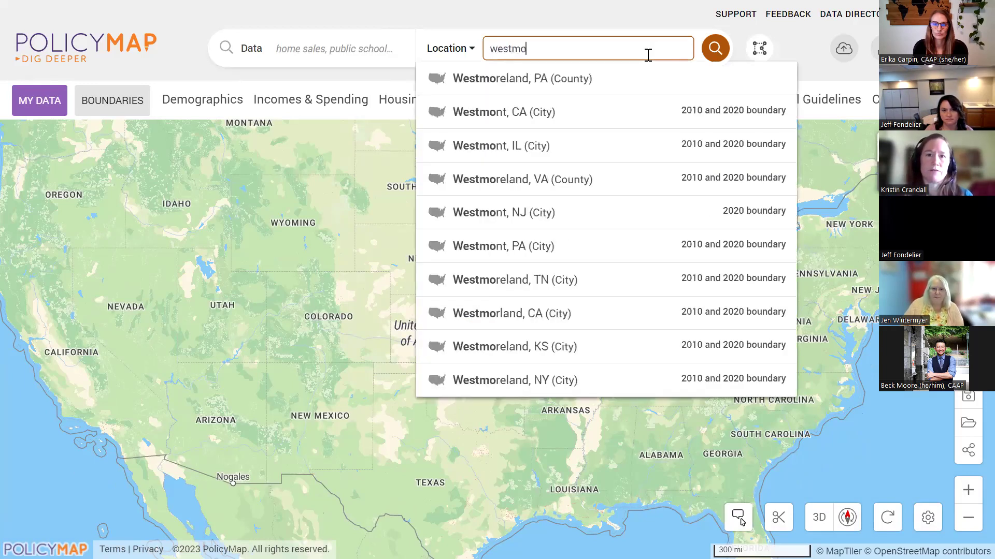
pyautogui.click(599, 89)
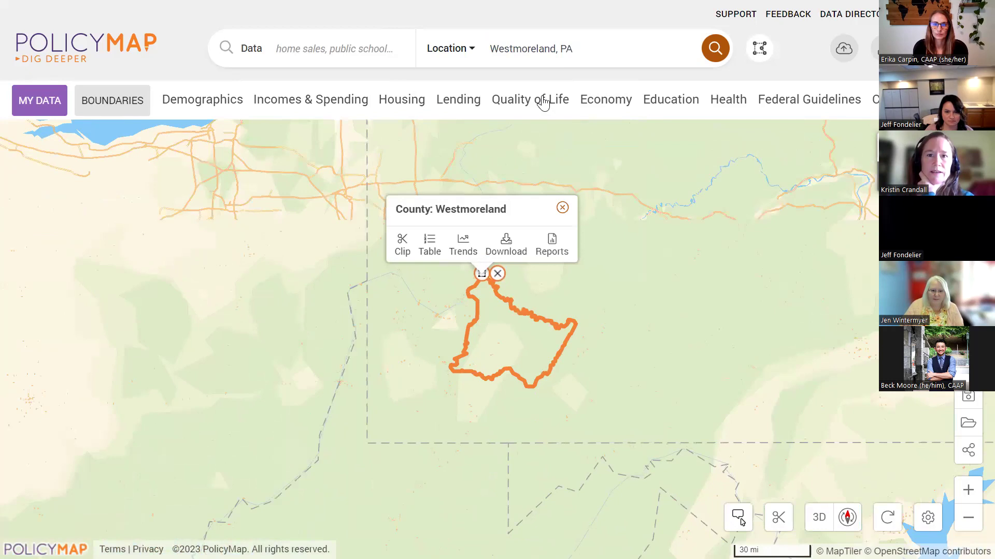
pyautogui.click(448, 48)
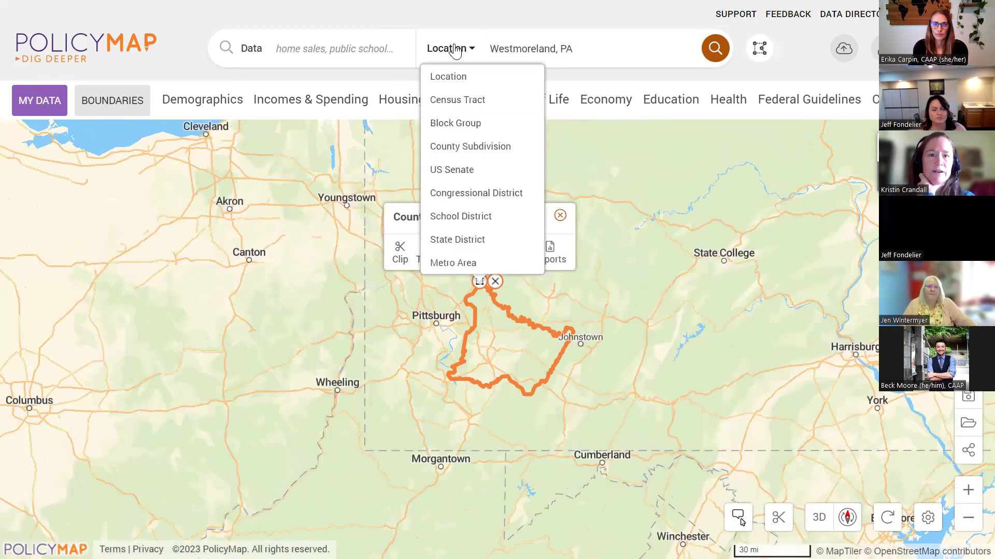
pyautogui.click(449, 48)
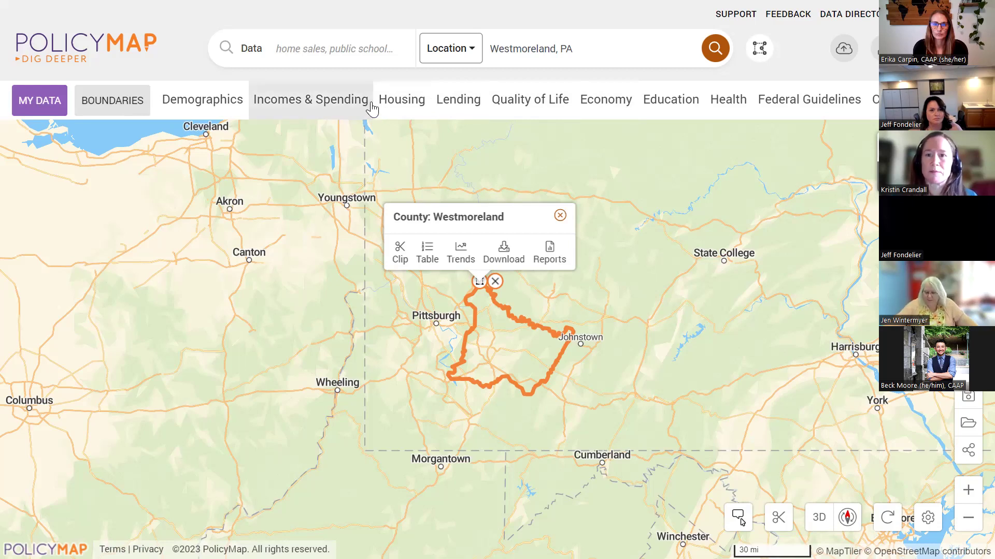
pyautogui.click(346, 106)
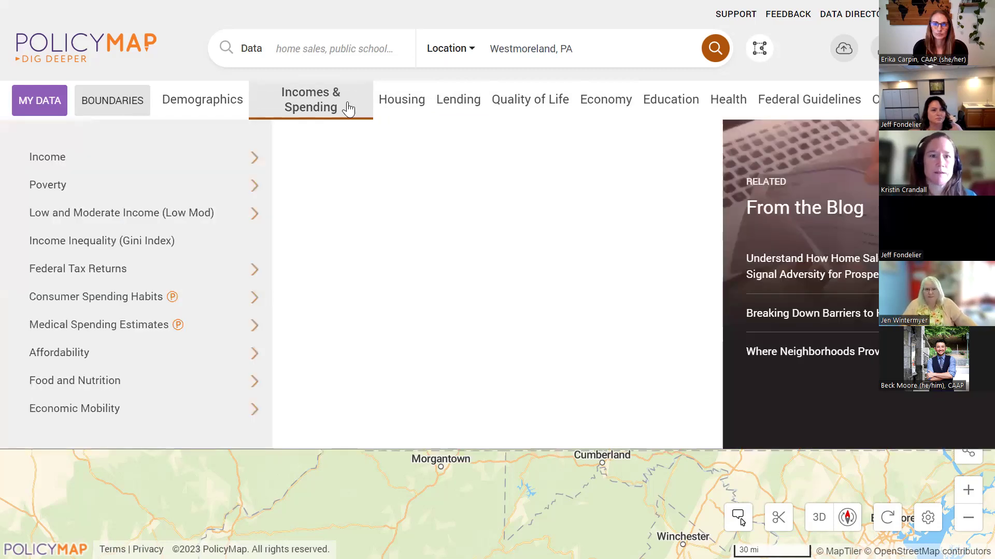
pyautogui.click(346, 106)
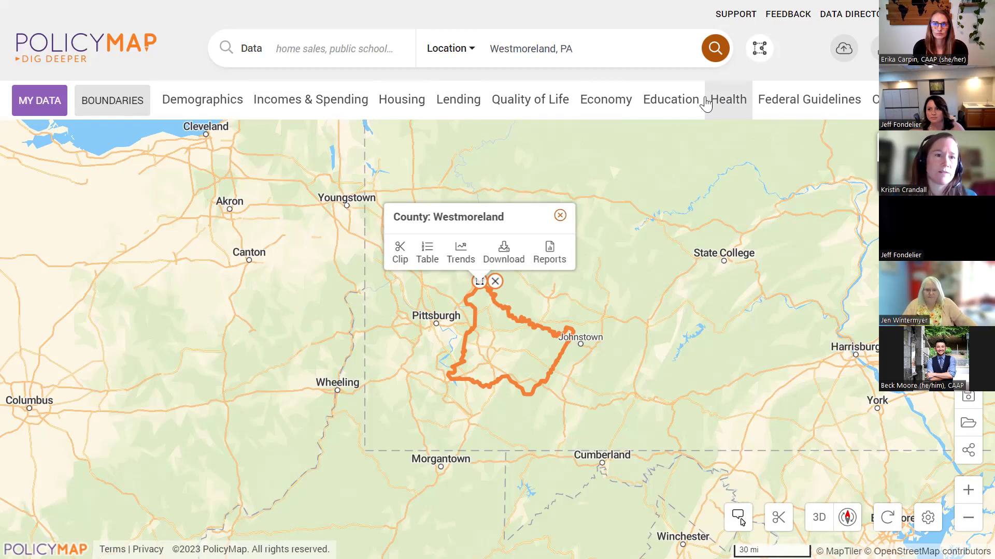
# - Add the Incomes & Spending poverty layer for all people in poverty to the map
pyautogui.click(339, 103)
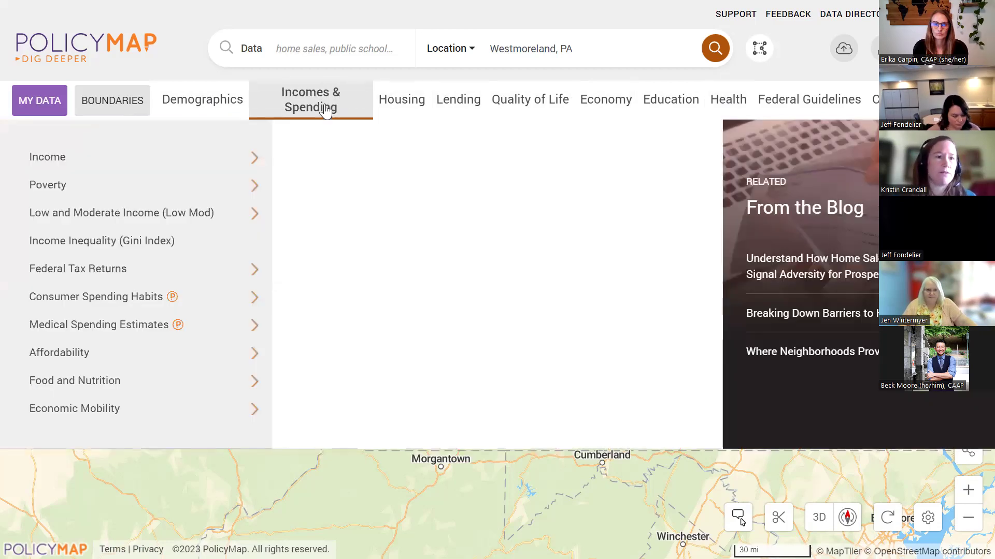
pyautogui.click(236, 194)
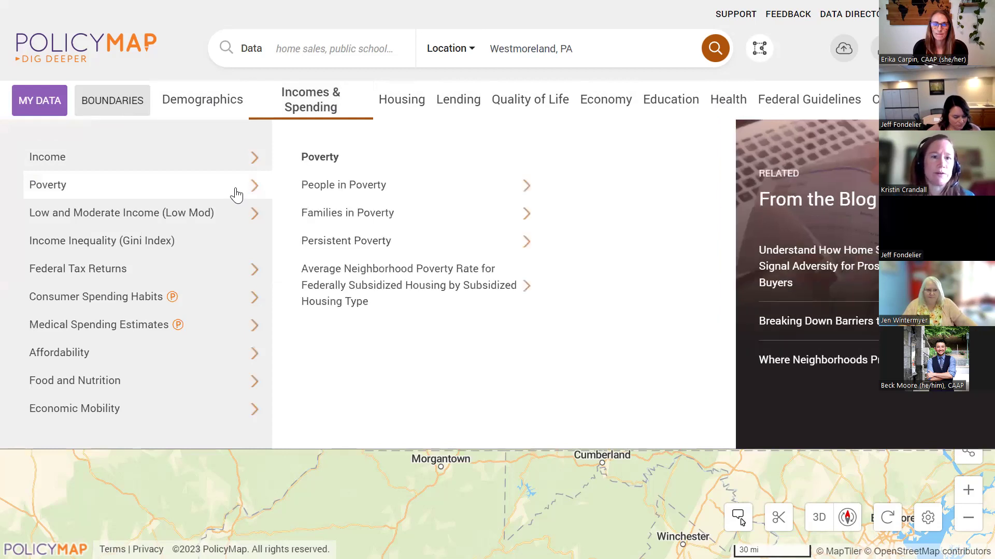
pyautogui.click(369, 188)
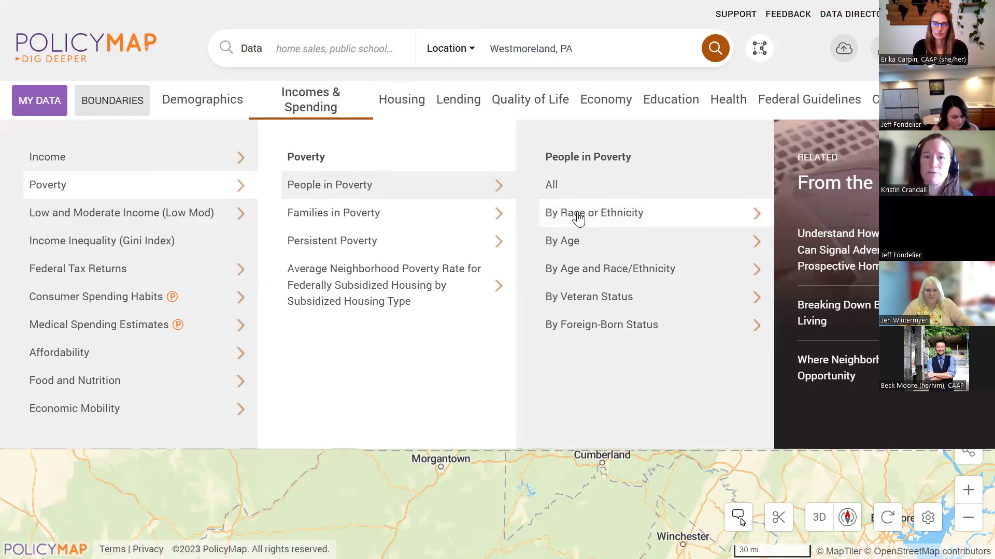
pyautogui.moveTo(535, 250)
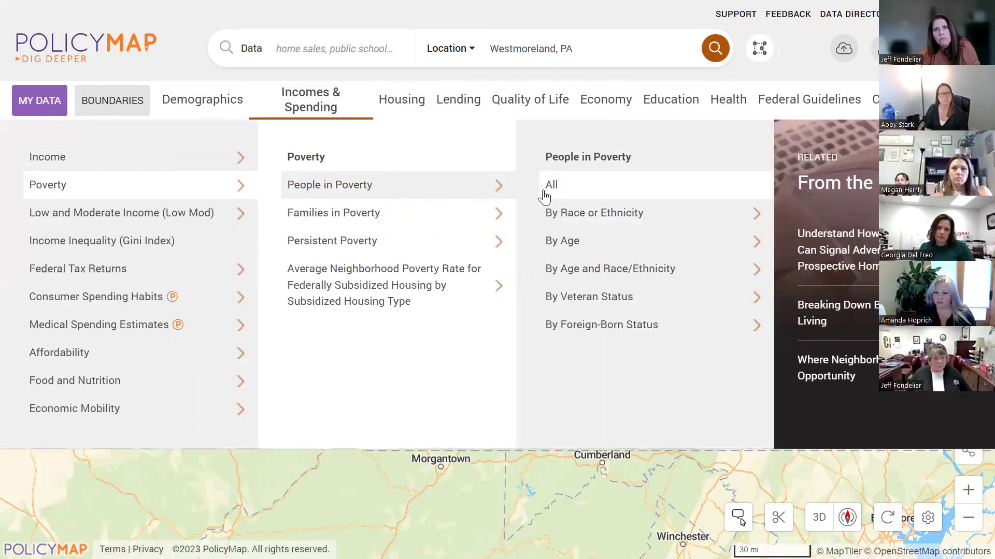
pyautogui.click(550, 194)
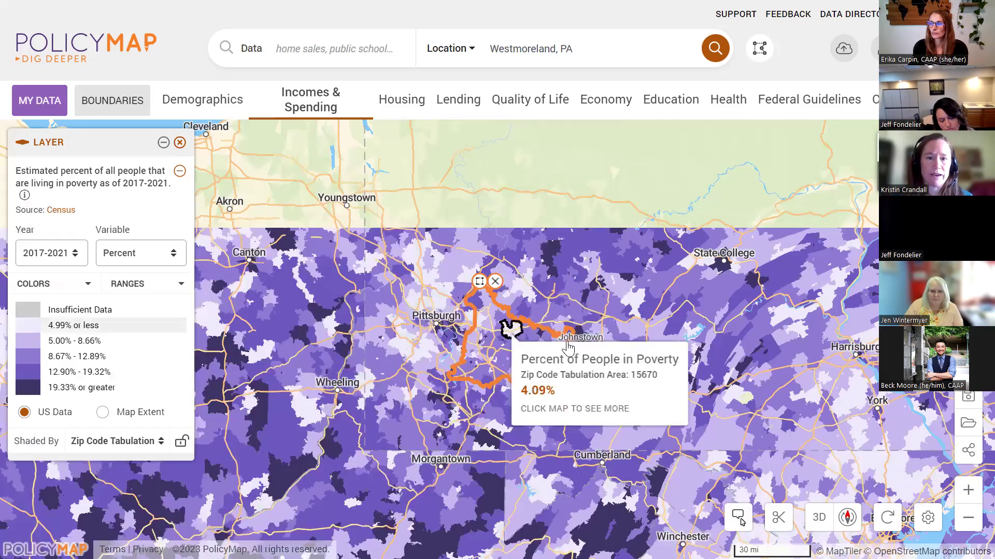
# - Shade the poverty layer around Westmoreland County by Census Tract, 2020 and lock that boundary level
pyautogui.scroll(2, 505, 342)
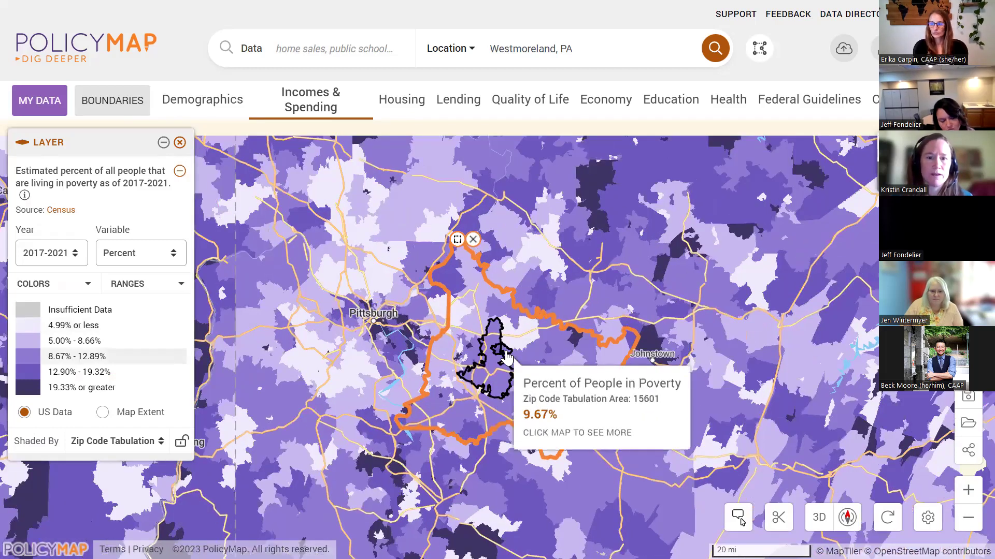
pyautogui.scroll(2, 505, 357)
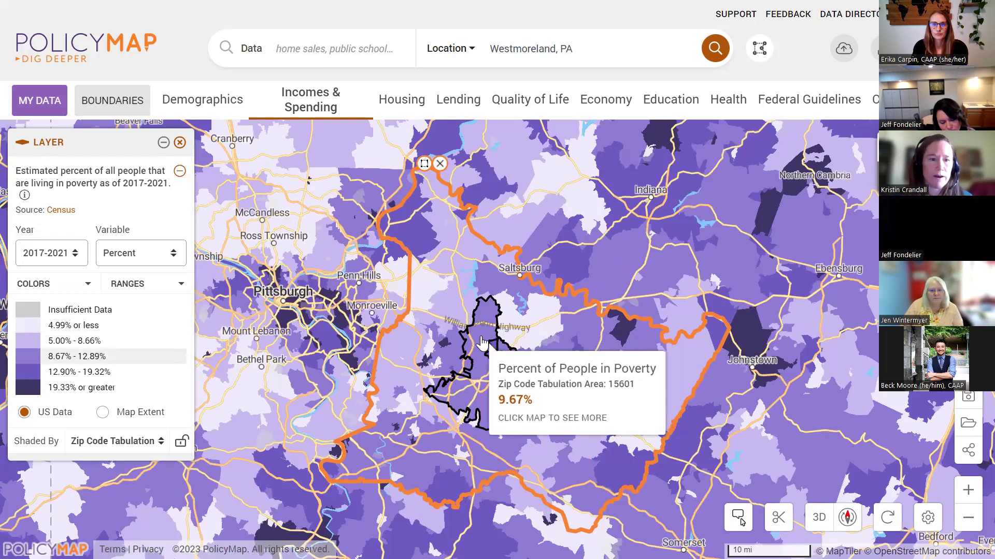
pyautogui.click(158, 447)
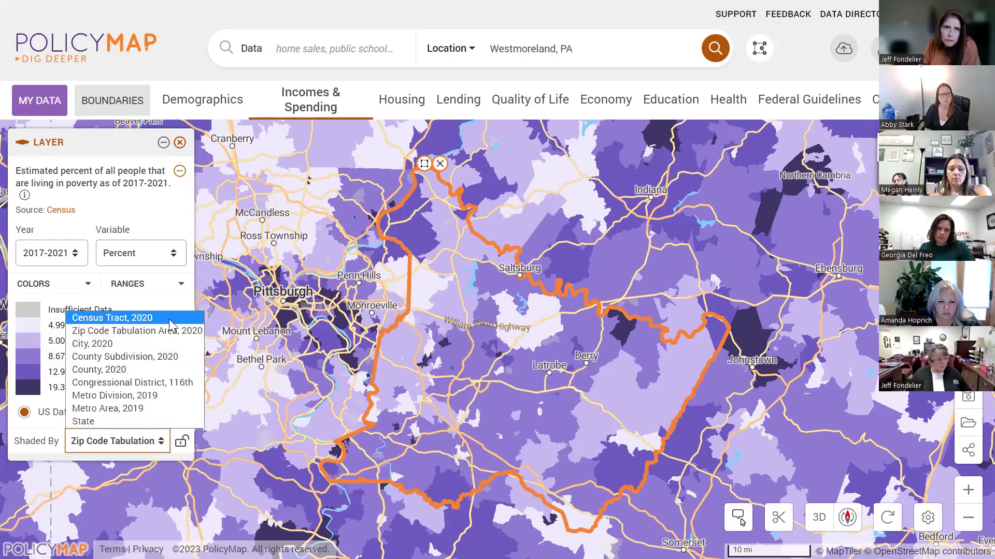
pyautogui.press('Return')
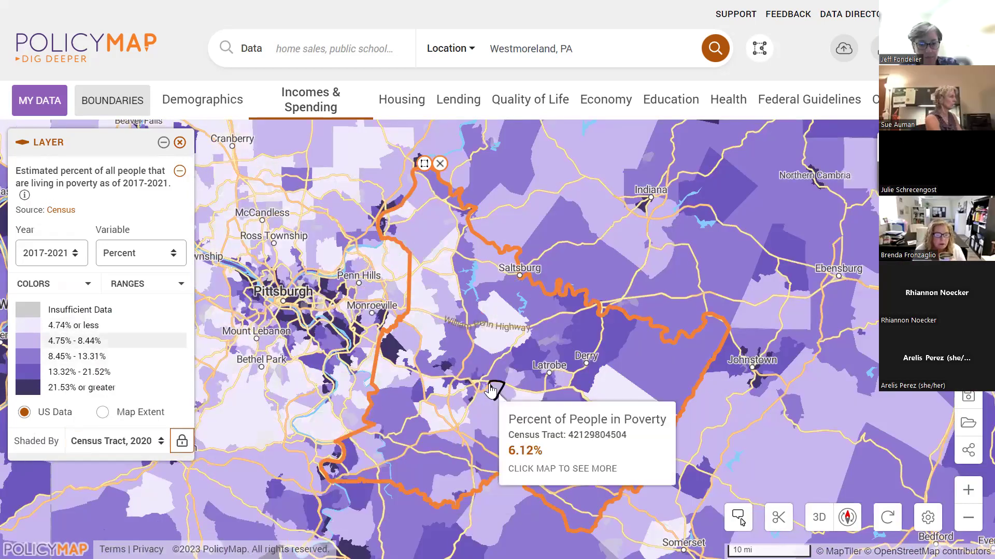
# - Inspect the poverty rate of the dark-shaded census tract at Jeannette and its trend since 2000
pyautogui.scroll(5, 490, 389)
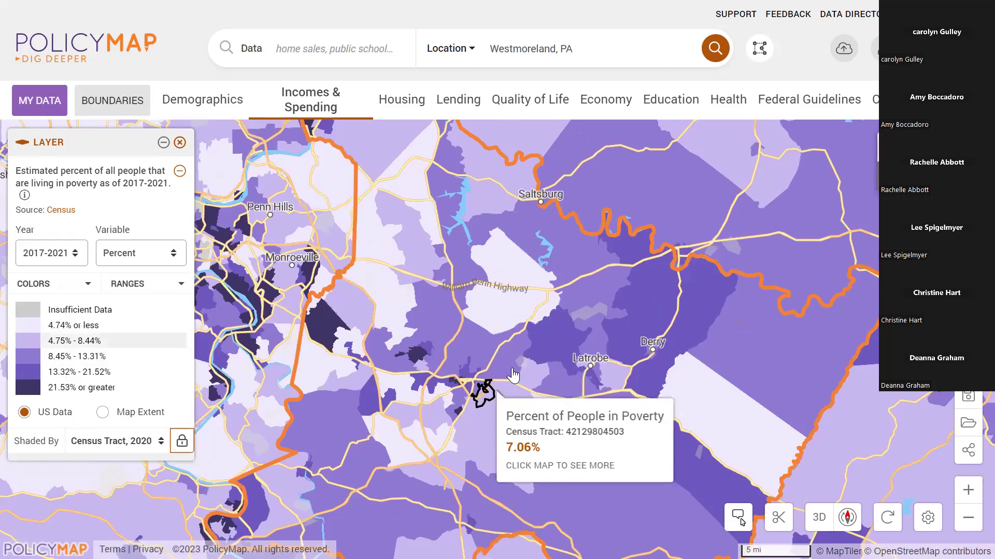
pyautogui.scroll(2, 537, 342)
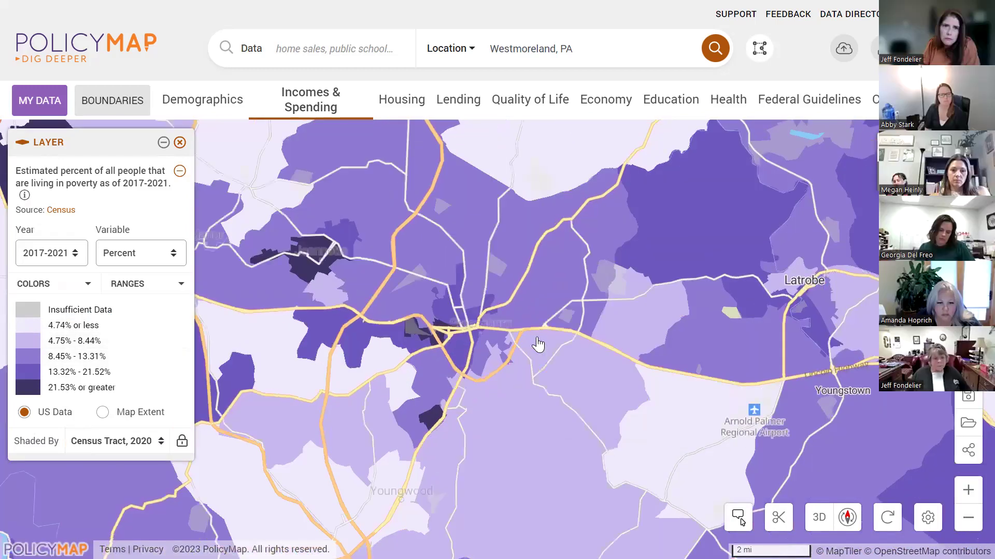
pyautogui.click(311, 271)
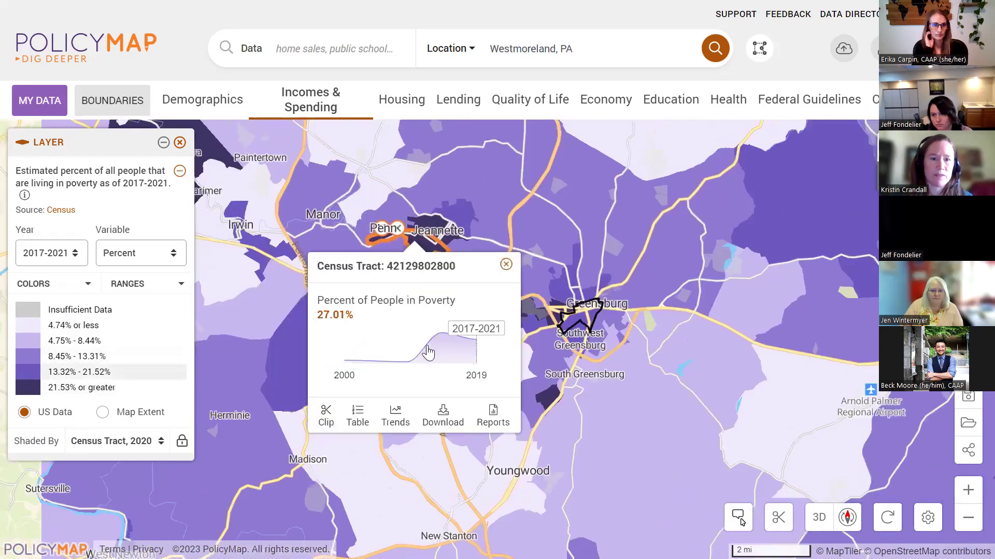
pyautogui.moveTo(479, 354)
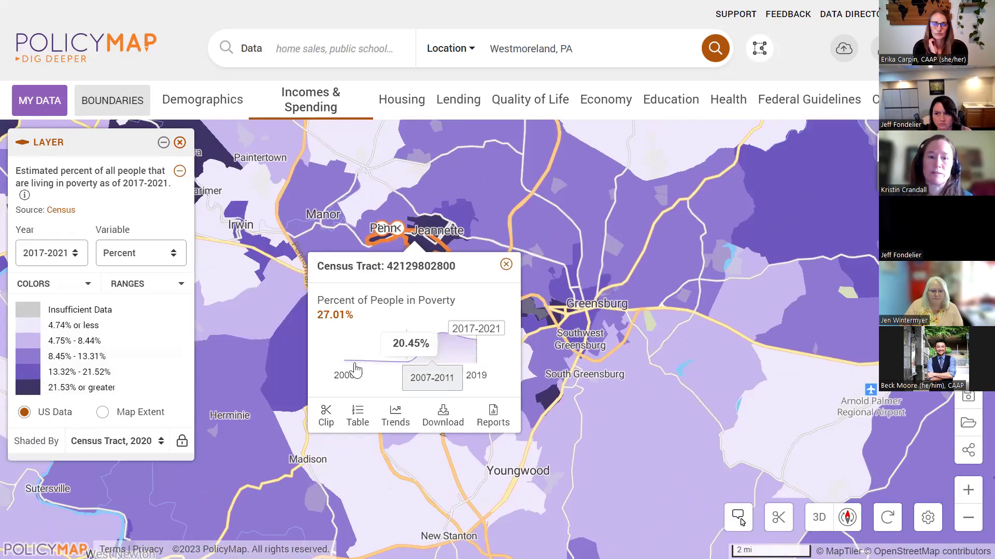
pyautogui.moveTo(434, 351)
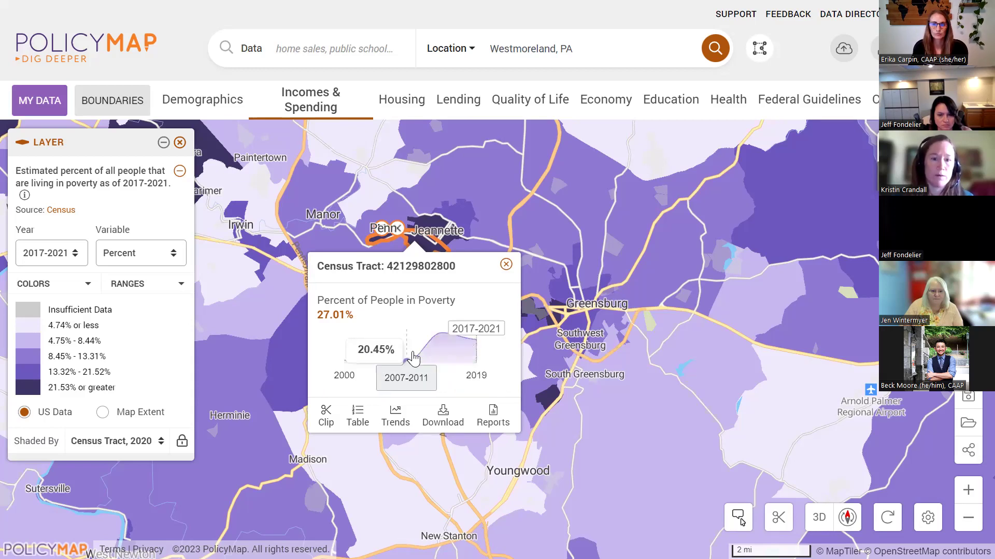
# - Chart the Jeannette tract's poverty trend against Westmoreland County, Pennsylvania and the United States
pyautogui.click(396, 418)
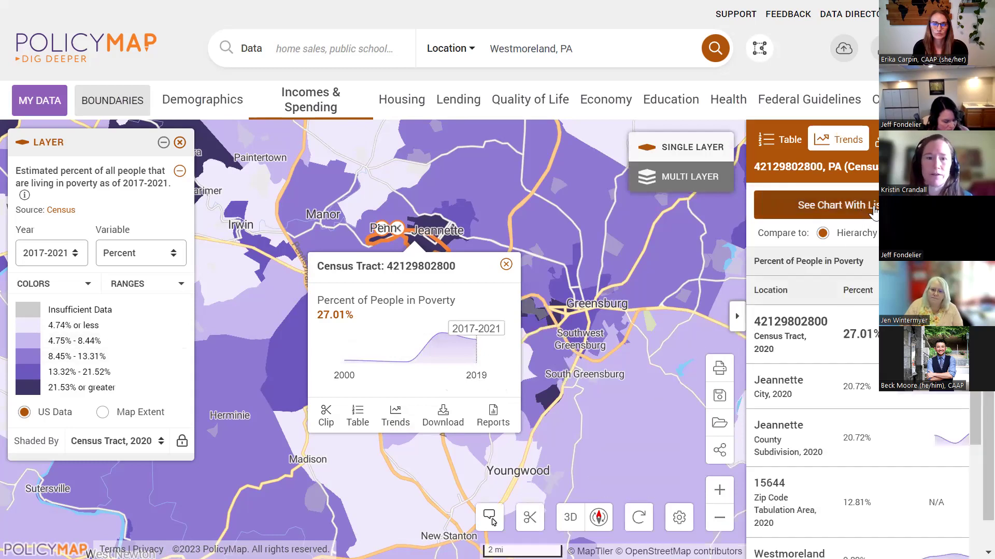
pyautogui.click(873, 207)
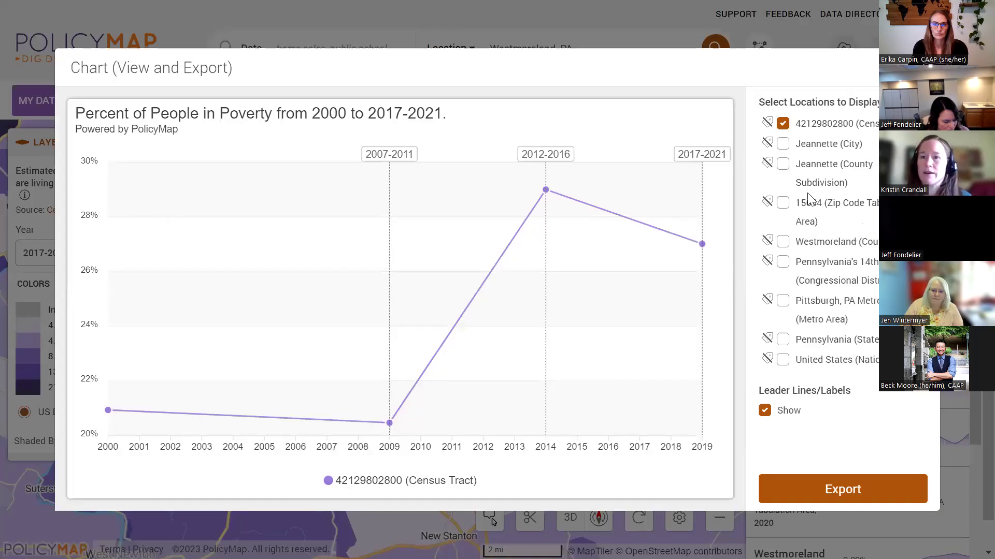
pyautogui.click(782, 241)
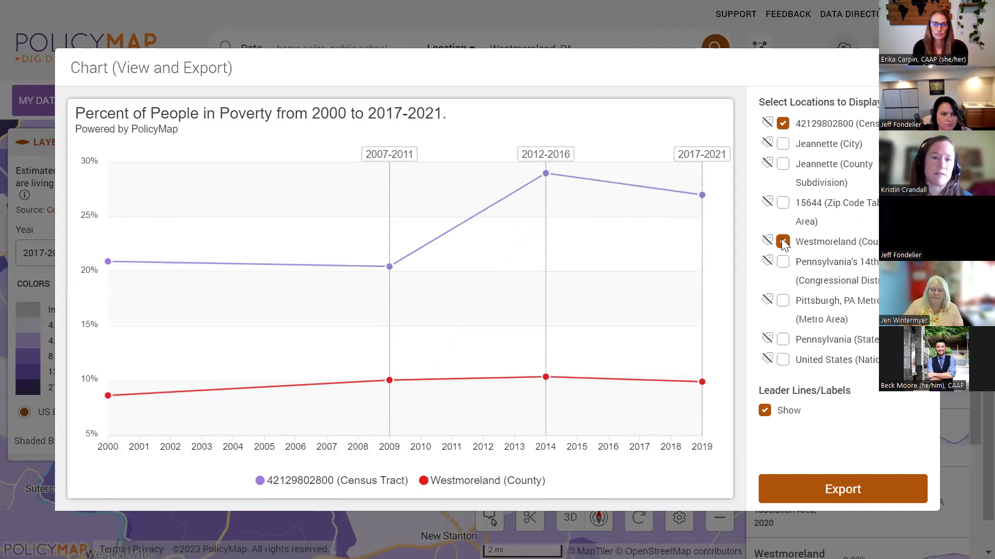
pyautogui.click(783, 340)
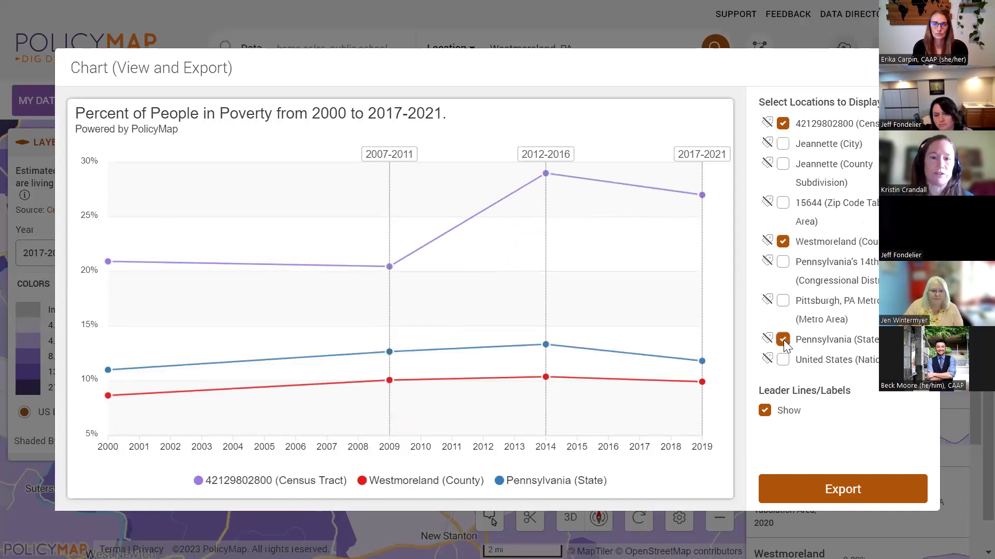
pyautogui.click(783, 360)
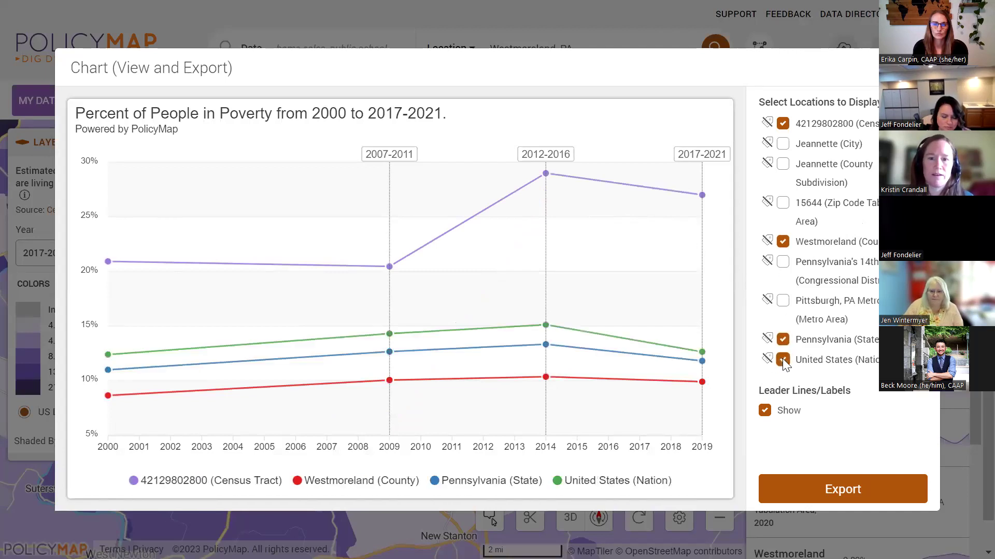
# - Compare the charted poverty rates for 2007-2011 and 2017-2021, and close the chart, trends view and tract details
pyautogui.moveTo(592, 359)
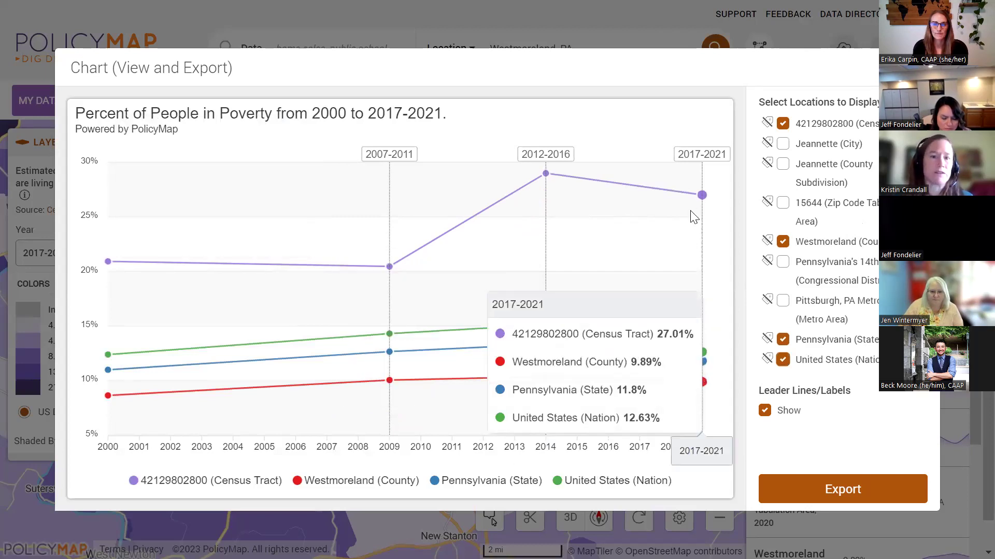
pyautogui.moveTo(347, 249)
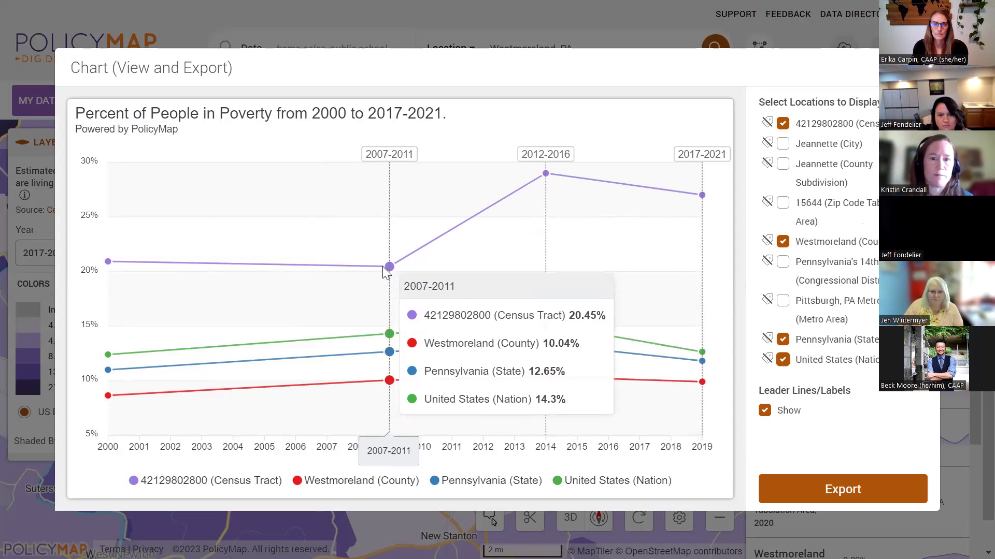
pyautogui.moveTo(695, 203)
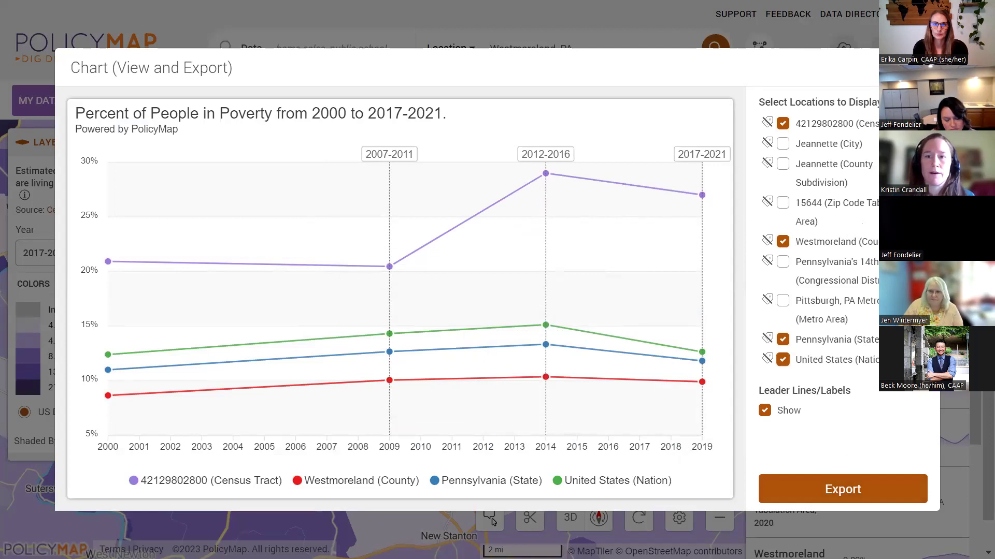
pyautogui.press('Escape')
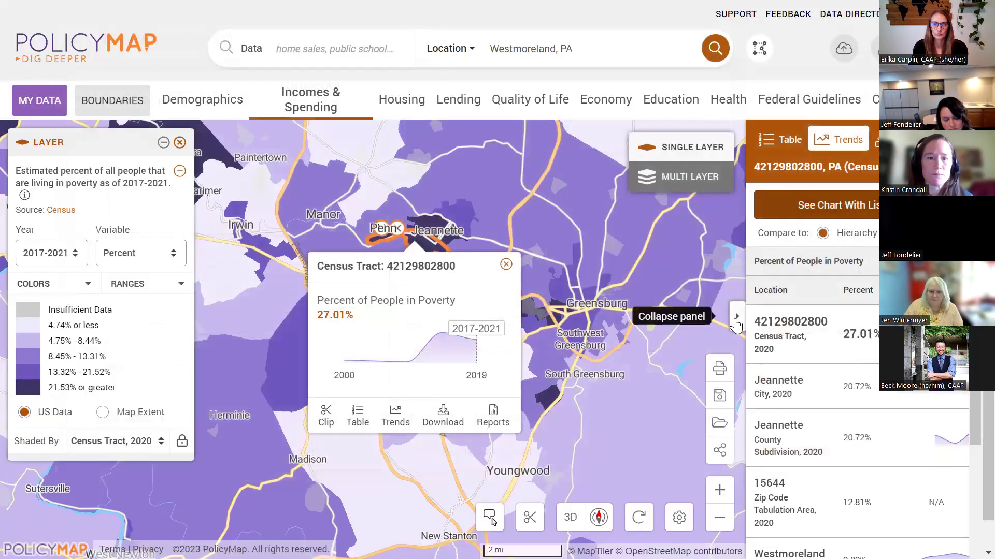
pyautogui.click(735, 329)
pyautogui.click(506, 265)
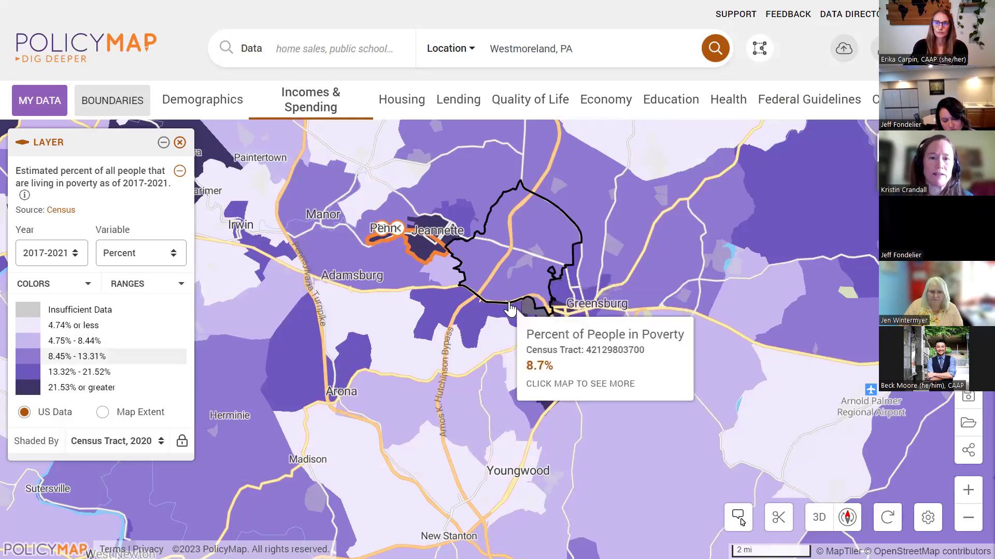
# - Switch the poverty layer's variable to Number and check the count for a tract beside Jeannette
pyautogui.click(53, 259)
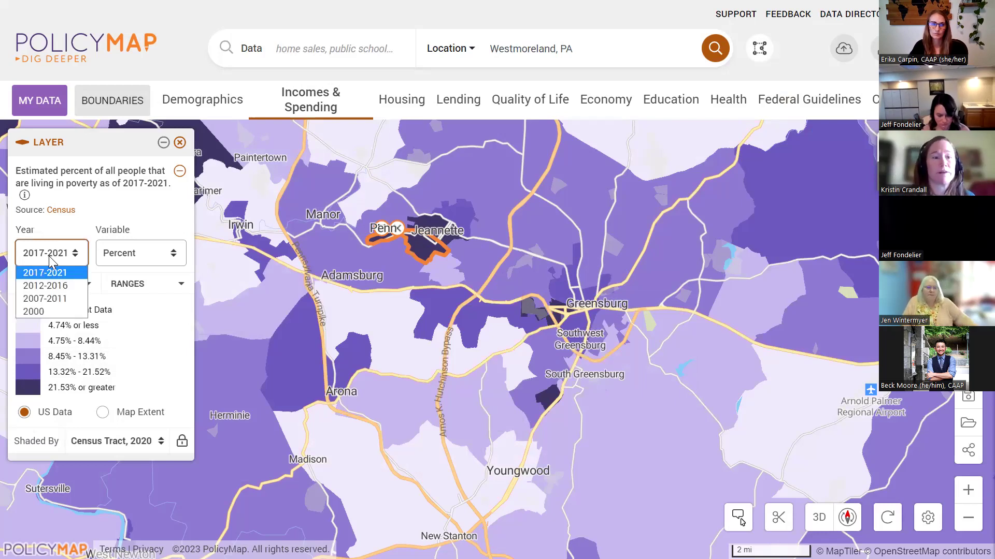
pyautogui.click(158, 263)
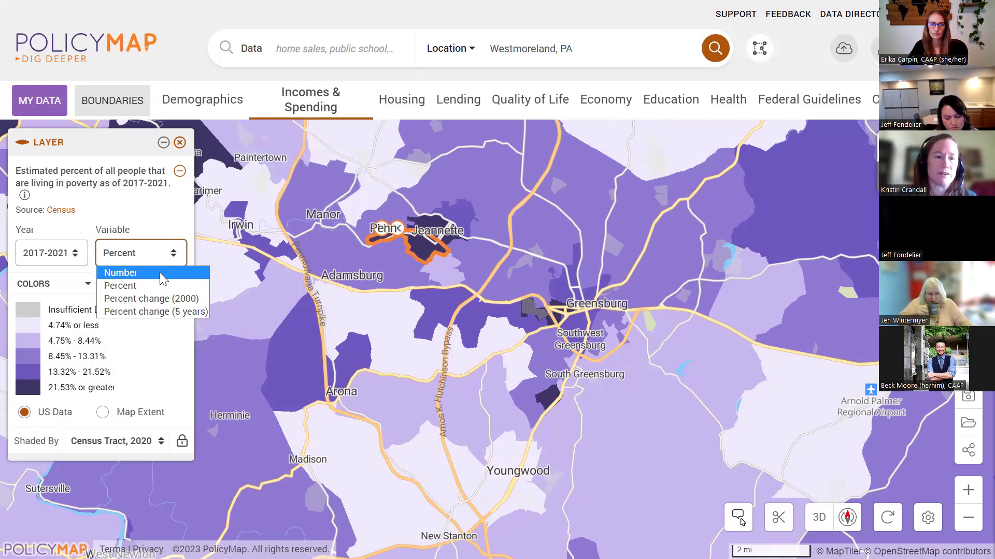
pyautogui.press('Return')
pyautogui.moveTo(428, 255)
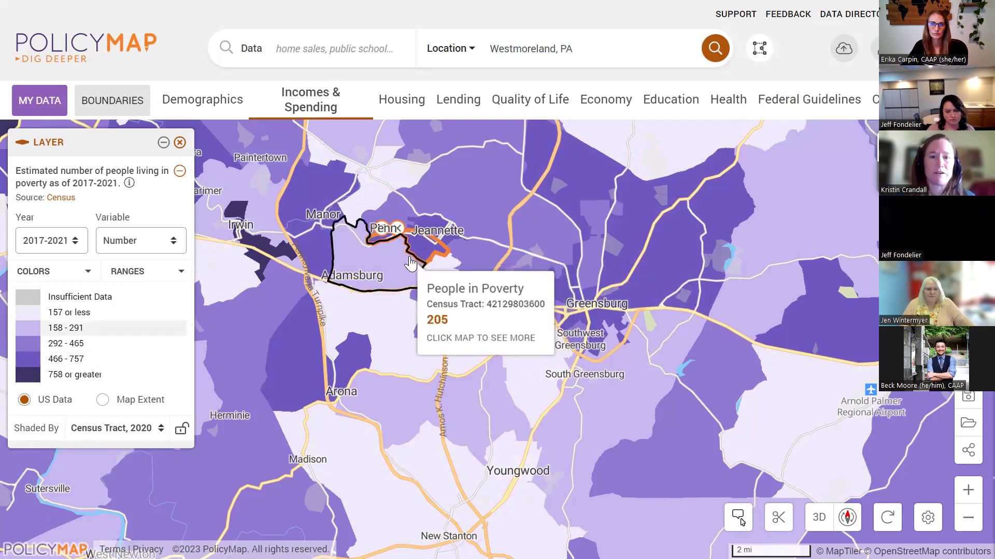
# - Check the number of people in poverty for the census tracts at Manor, Jeannette and just west of Greensburg
pyautogui.moveTo(317, 272)
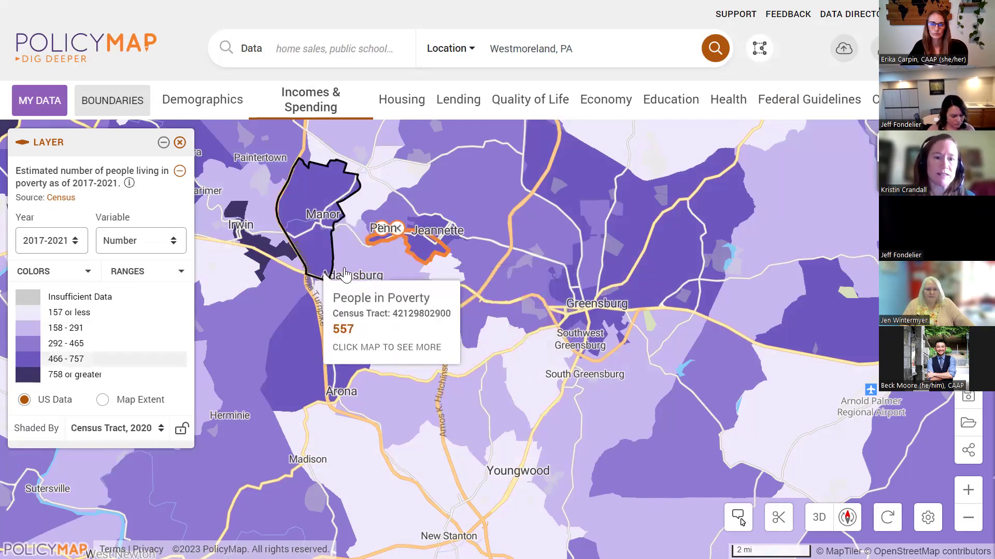
pyautogui.moveTo(442, 230)
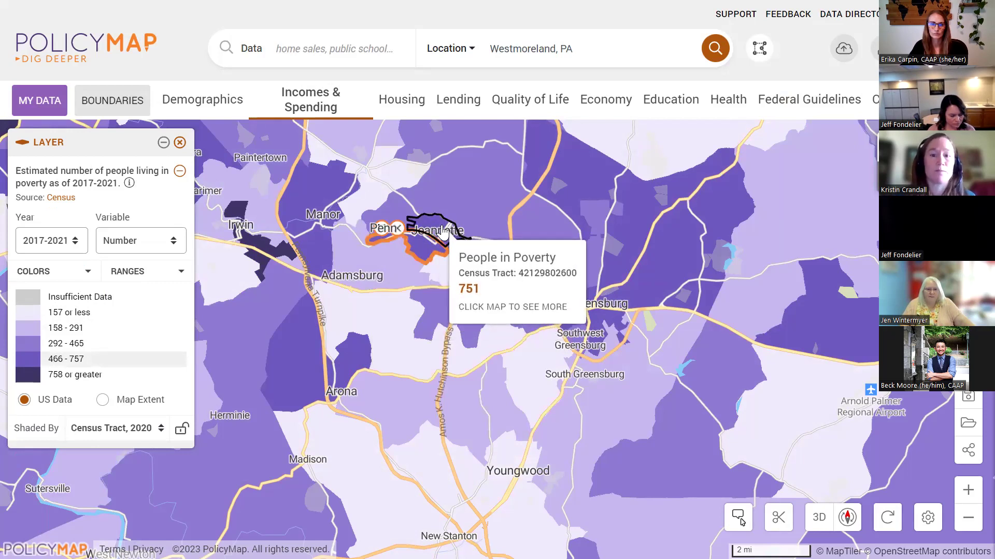
pyautogui.moveTo(495, 310)
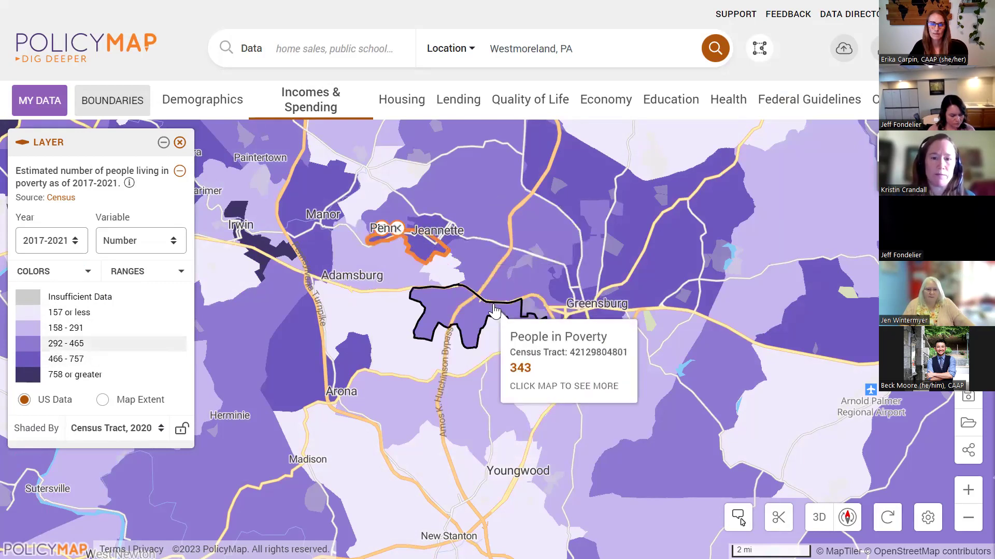
# - Shade the poverty layer by Percent change (5 years) to compare, and set its variable back to Percent
pyautogui.click(174, 246)
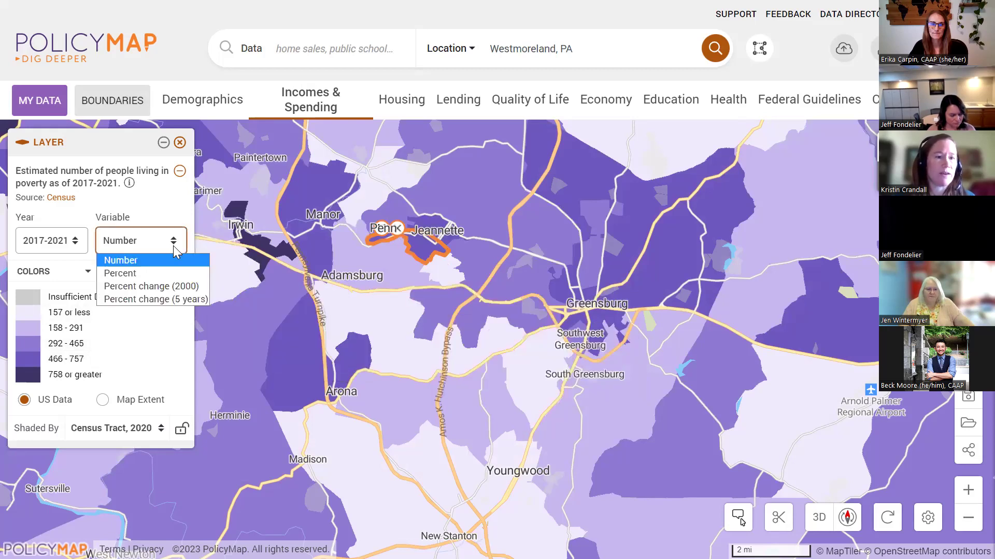
pyautogui.click(171, 303)
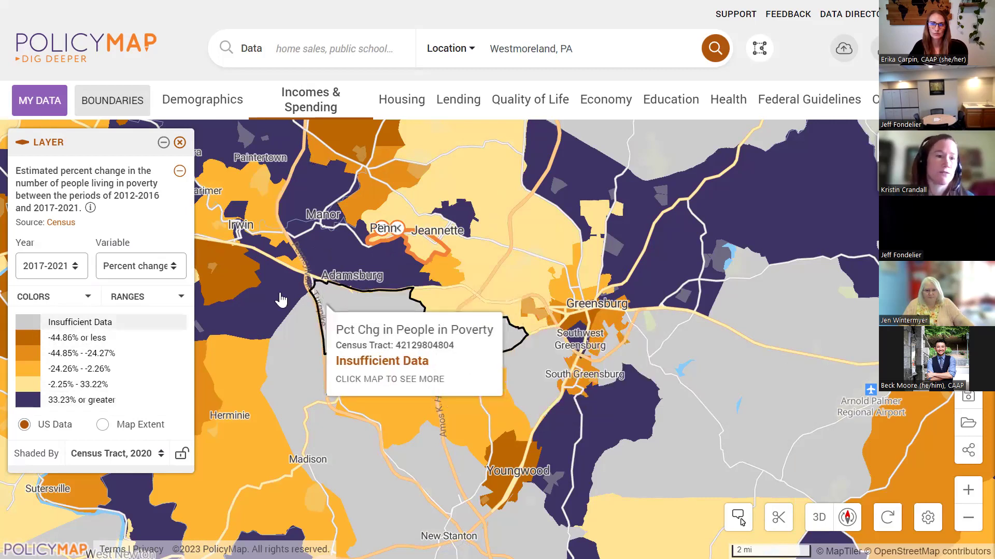
pyautogui.click(168, 267)
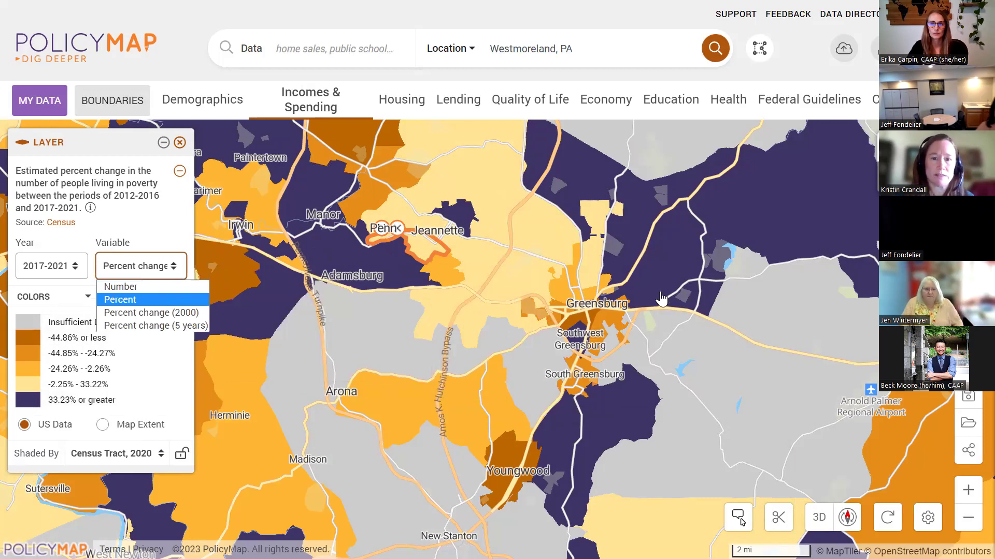
pyautogui.click(154, 300)
# - Hide the roads and road labels in the base map settings and close the settings
pyautogui.moveTo(654, 300); pyautogui.dragTo(633, 309)
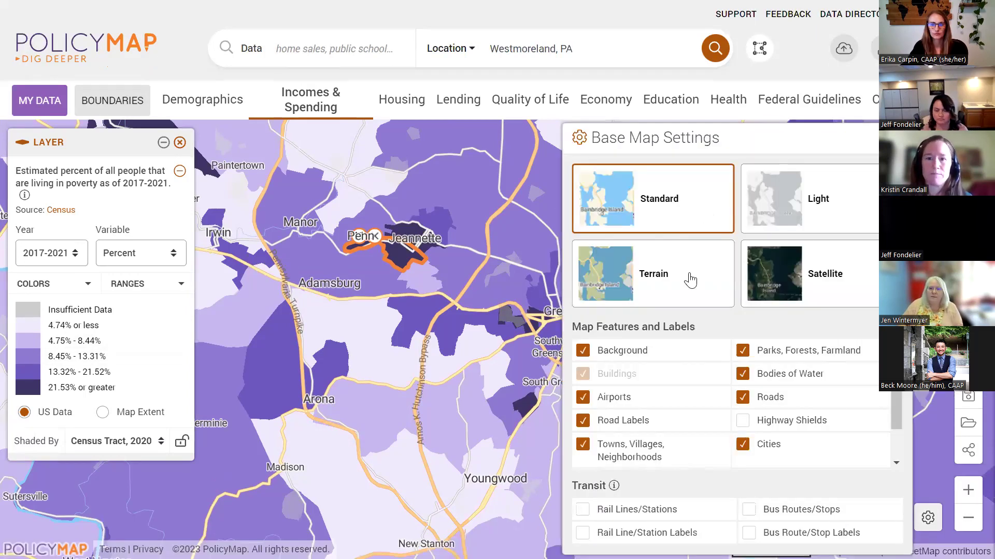
pyautogui.click(742, 397)
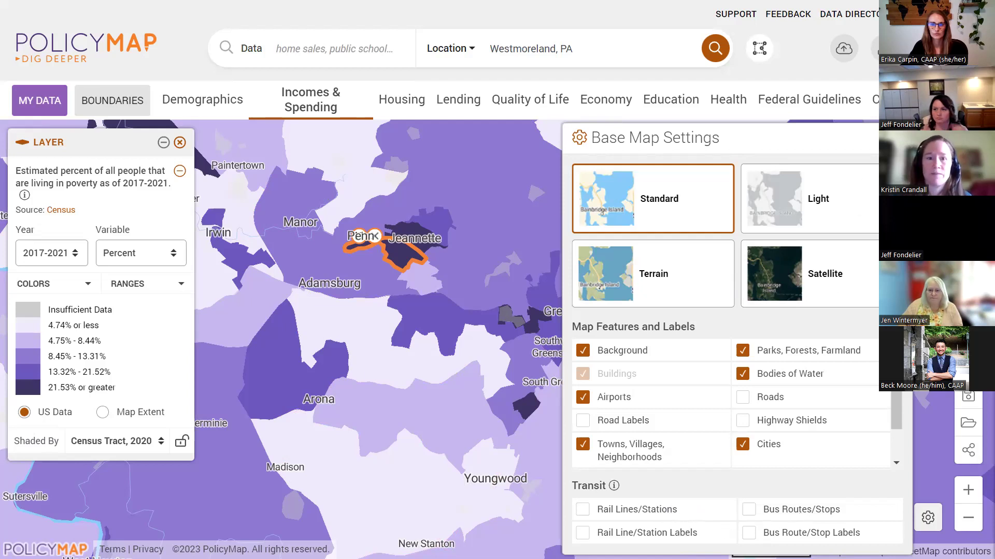
pyautogui.click(897, 137)
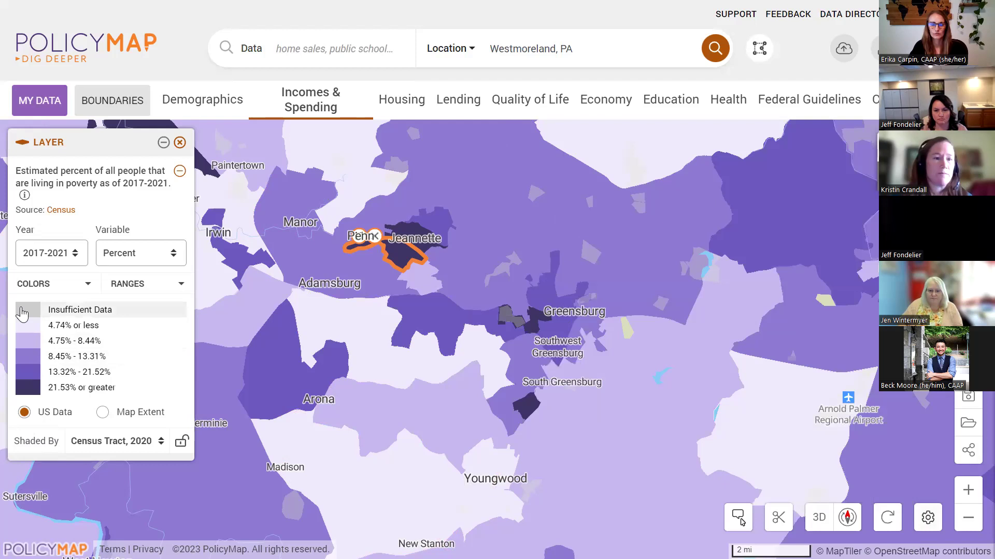
# - Review the color ranges available for the poverty layer without changing the current one
pyautogui.click(35, 284)
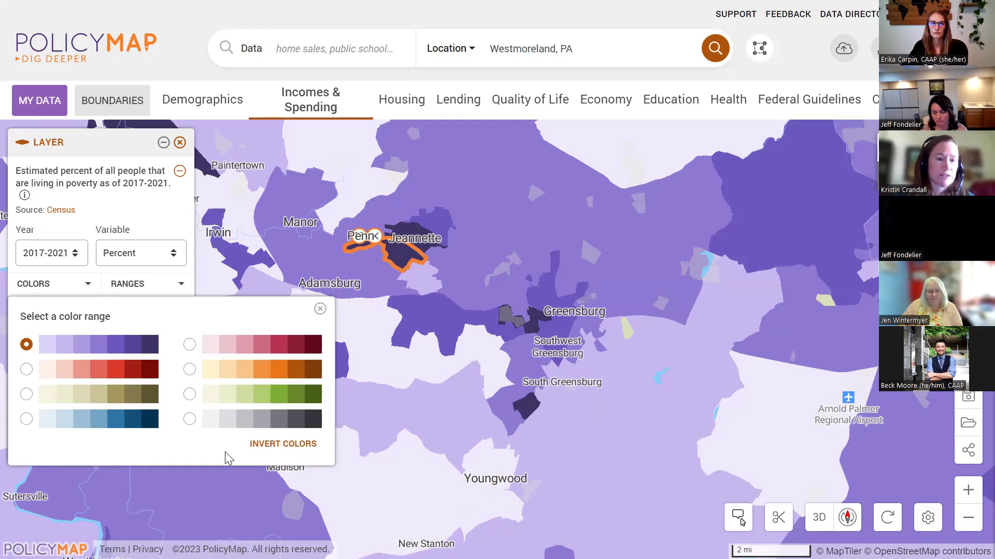
pyautogui.click(320, 309)
pyautogui.moveTo(288, 333)
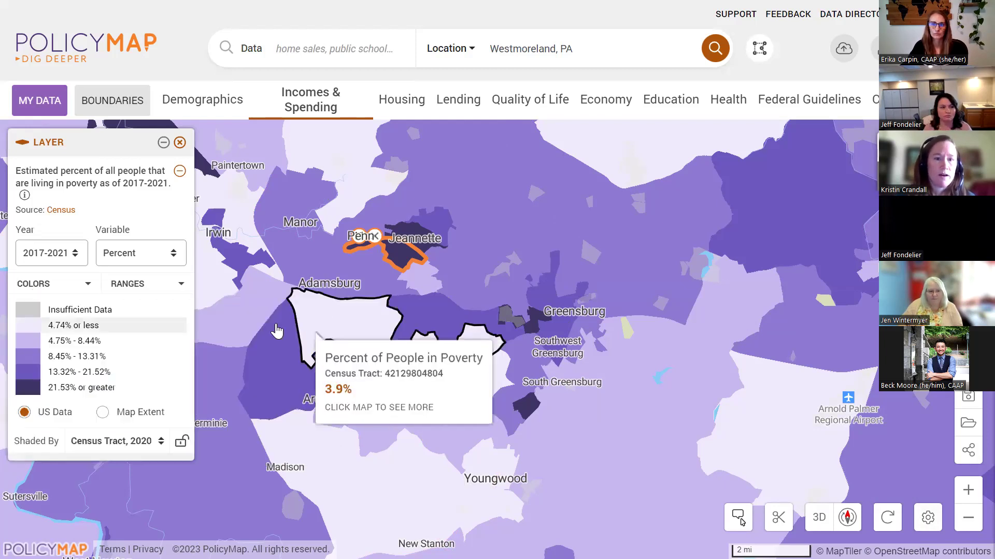
# - Keep 5 ranges for the poverty layer, start the highest at 20.00%, and lower the middle breaks to about 7.44% and 11.62%
pyautogui.click(156, 290)
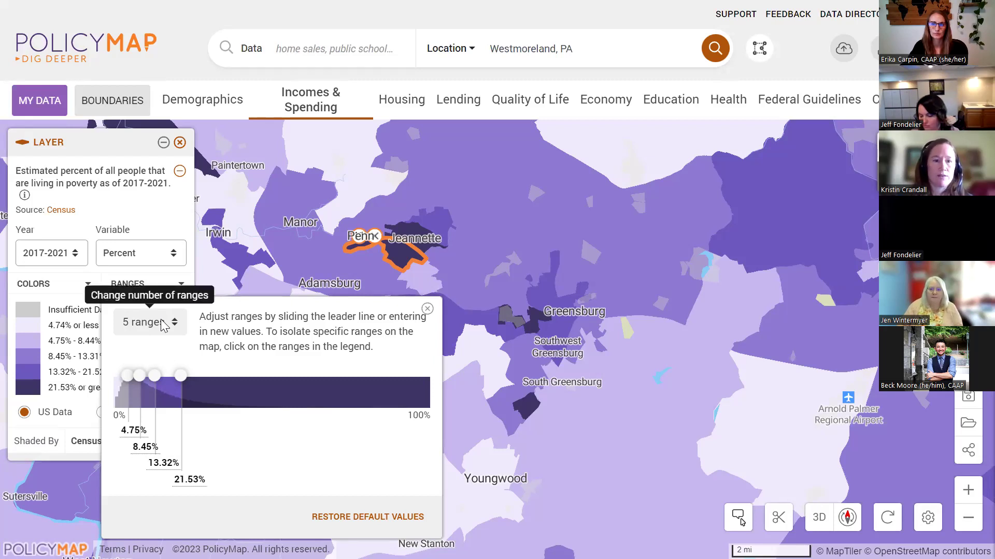
pyautogui.click(162, 324)
pyautogui.click(148, 386)
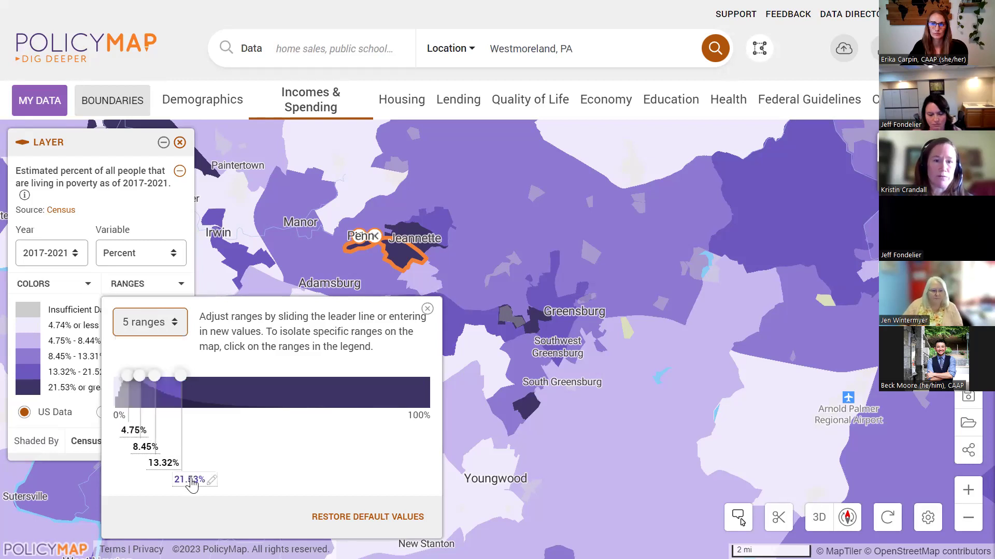
pyautogui.moveTo(181, 376)
pyautogui.mouseDown()
pyautogui.moveTo(199, 376)
pyautogui.moveTo(187, 378)
pyautogui.mouseUp()
pyautogui.click(210, 480)
pyautogui.moveTo(209, 480); pyautogui.dragTo(169, 483)
pyautogui.write('20')
pyautogui.press('Return')
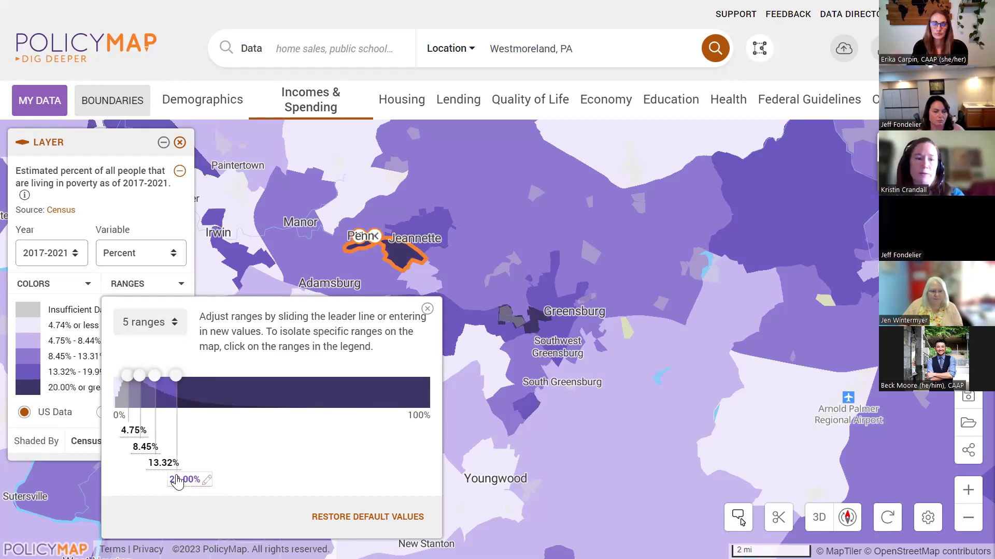
pyautogui.moveTo(154, 382); pyautogui.dragTo(137, 380)
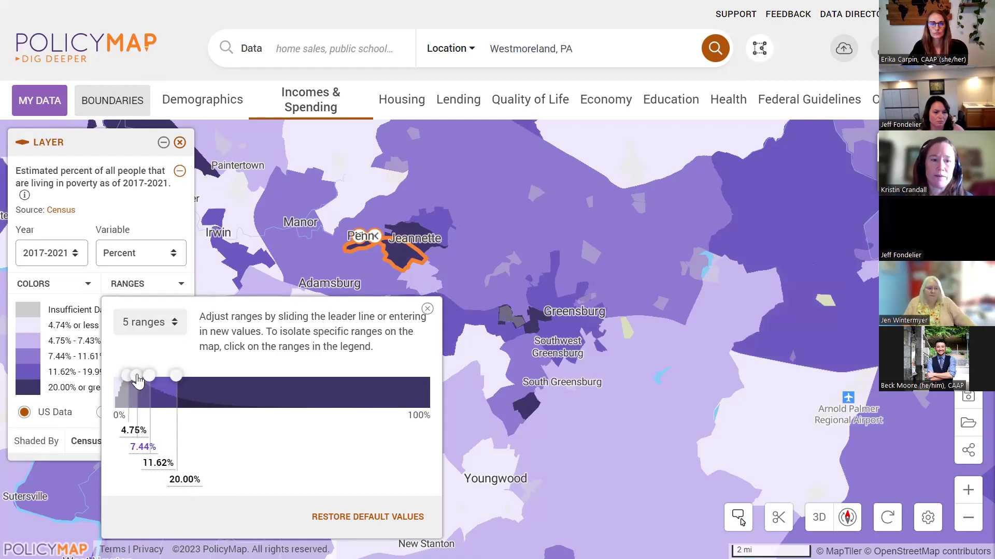
pyautogui.click(426, 309)
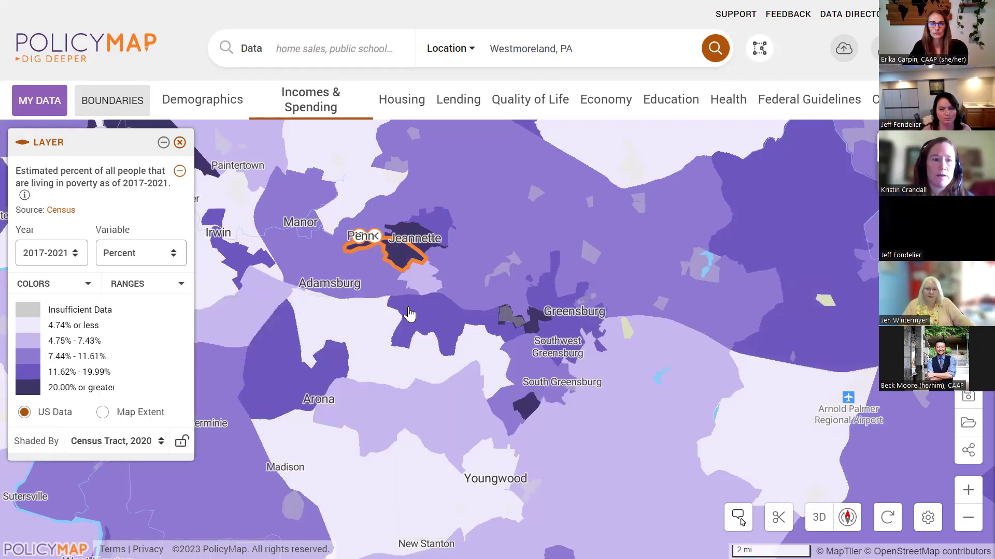
# - Isolate the tracts in the 20.00% or greater range on the map, and restore all ranges
pyautogui.click(78, 395)
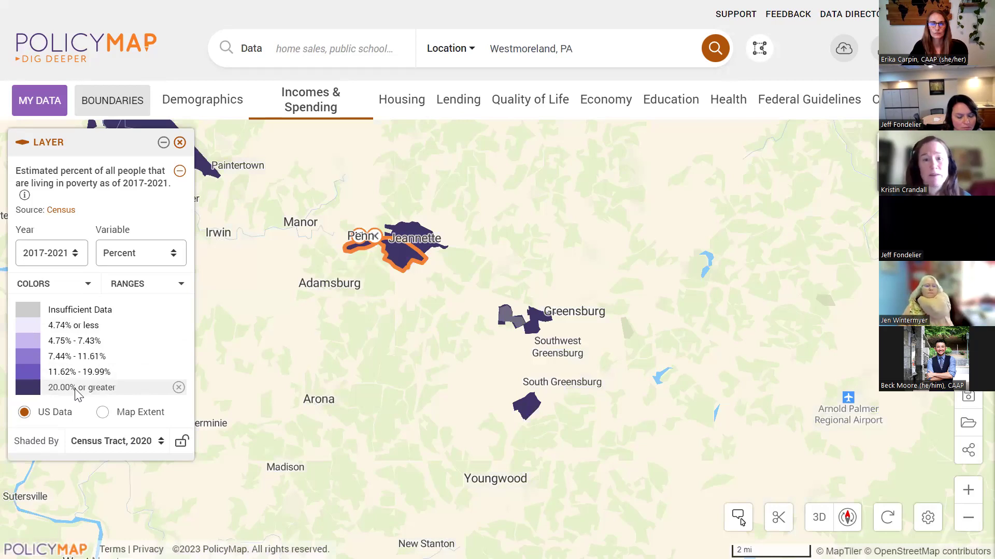
pyautogui.click(178, 389)
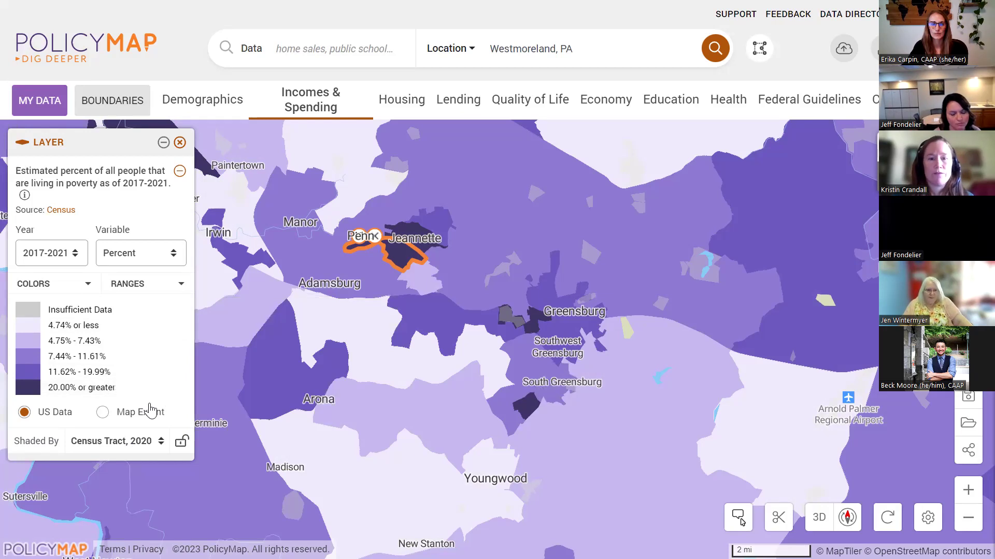
# - Base the layer's ranges on Map Extent and review the shading geographies, keeping Census Tract, 2020
pyautogui.click(103, 413)
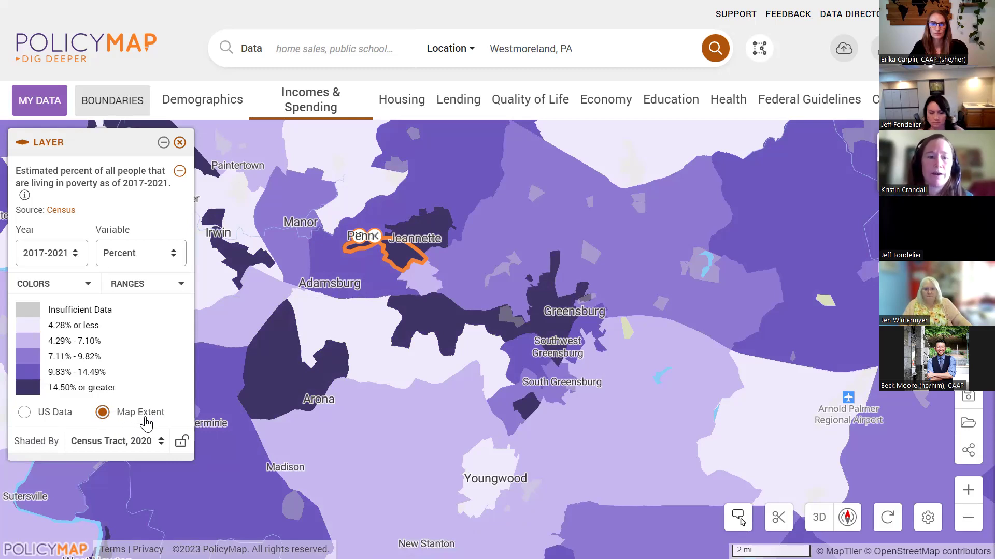
pyautogui.click(153, 440)
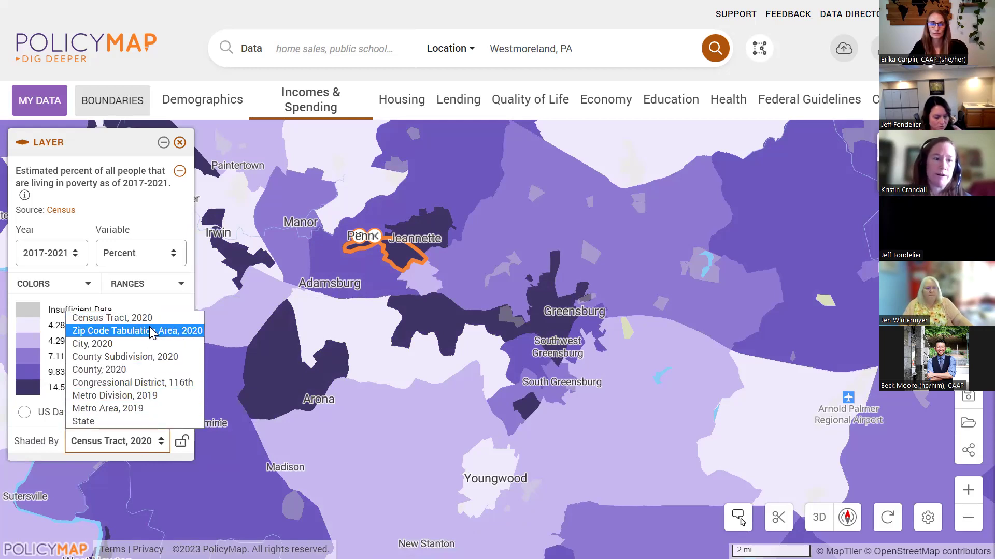
pyautogui.click(143, 448)
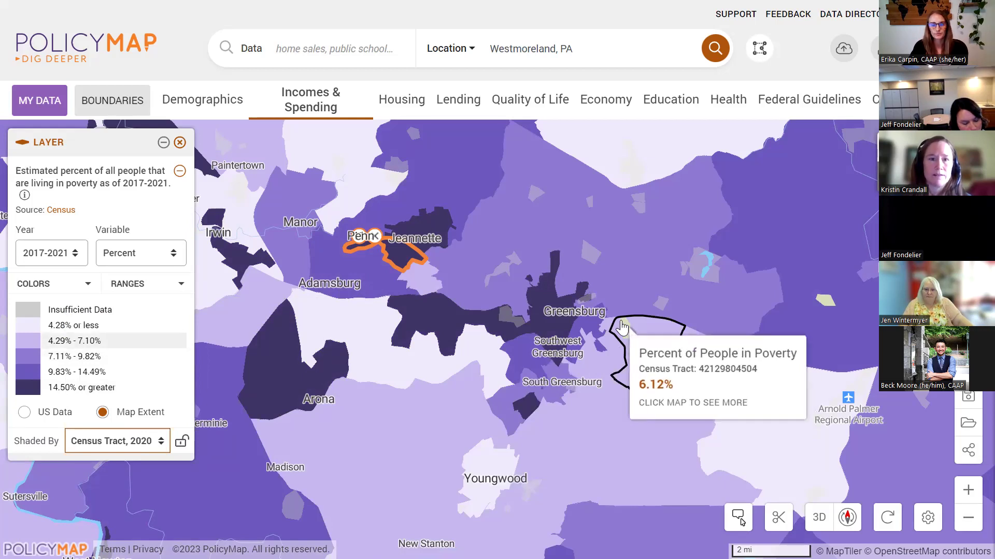
# - Browse the Education and Health data categories, including the available health facility locations
pyautogui.click(725, 105)
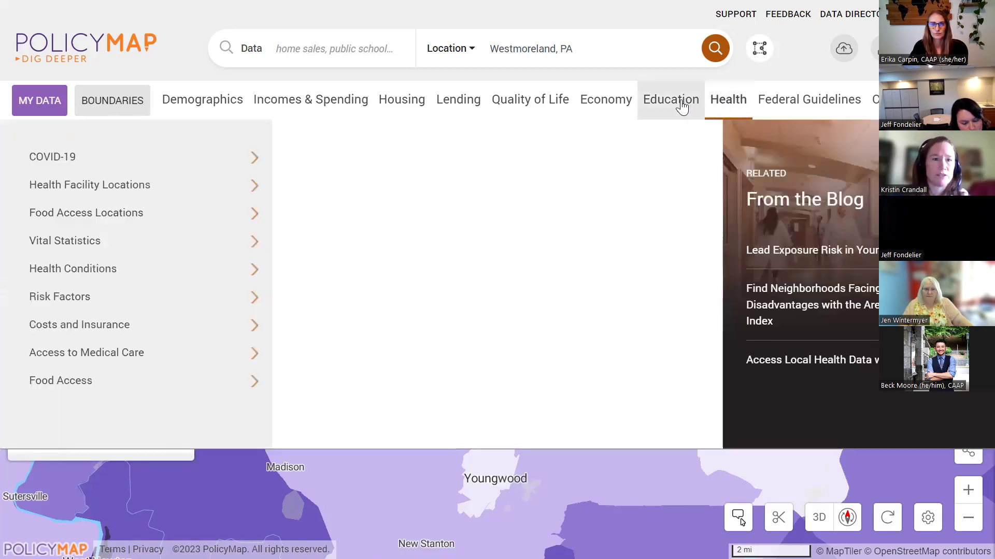
pyautogui.click(682, 106)
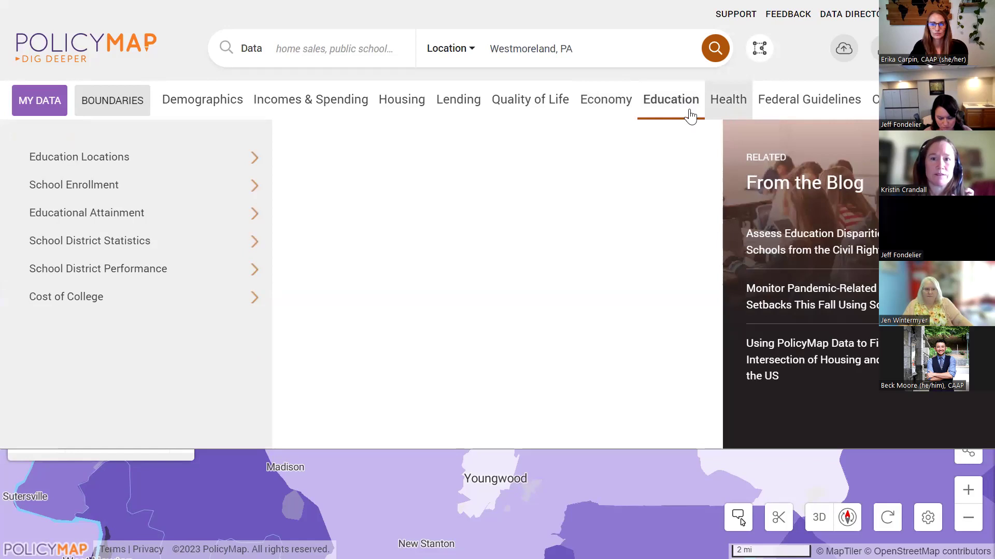
pyautogui.click(735, 110)
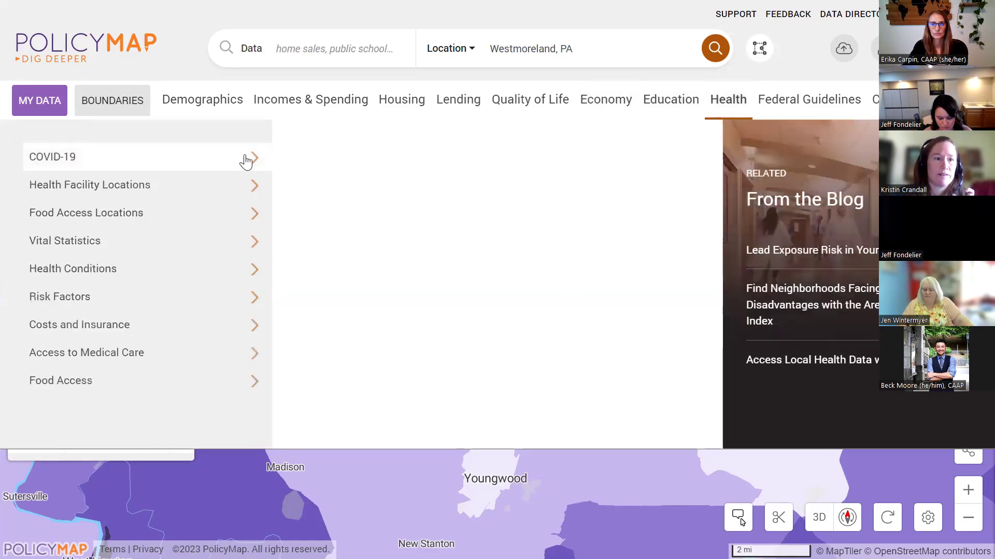
pyautogui.click(204, 196)
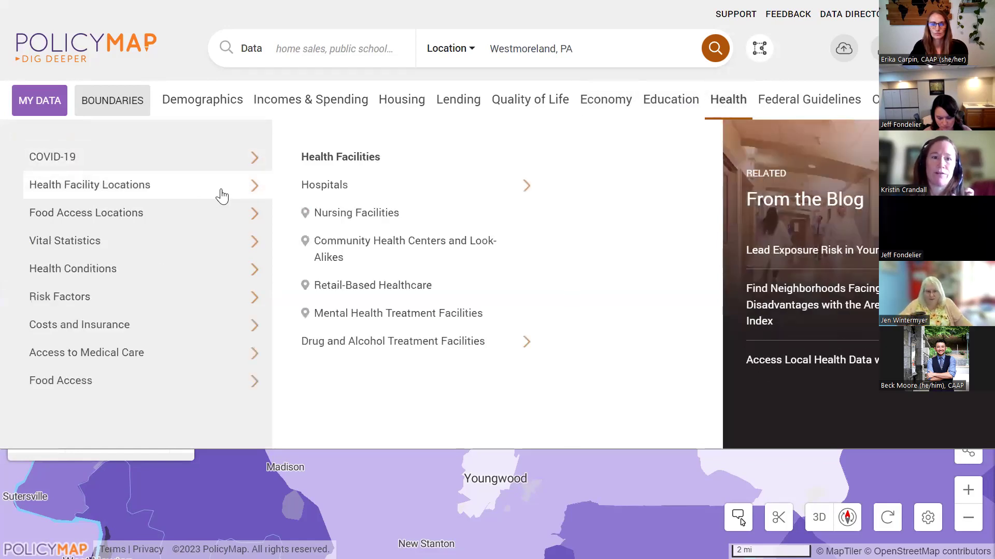
pyautogui.click(396, 194)
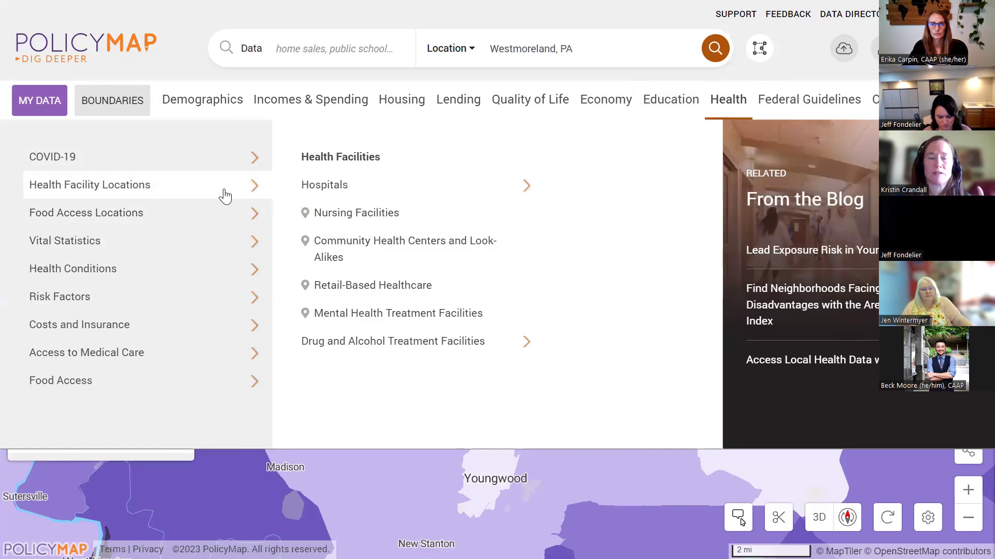
# - Add Grocery Retail Locations to the map as points and check the details of the store at Greensburg's north end
pyautogui.moveTo(231, 230)
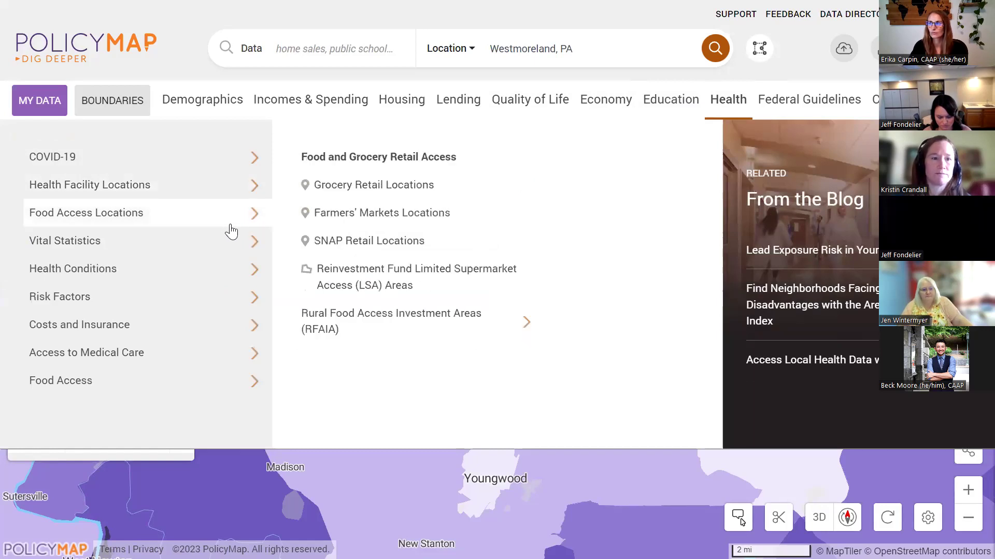
pyautogui.click(411, 191)
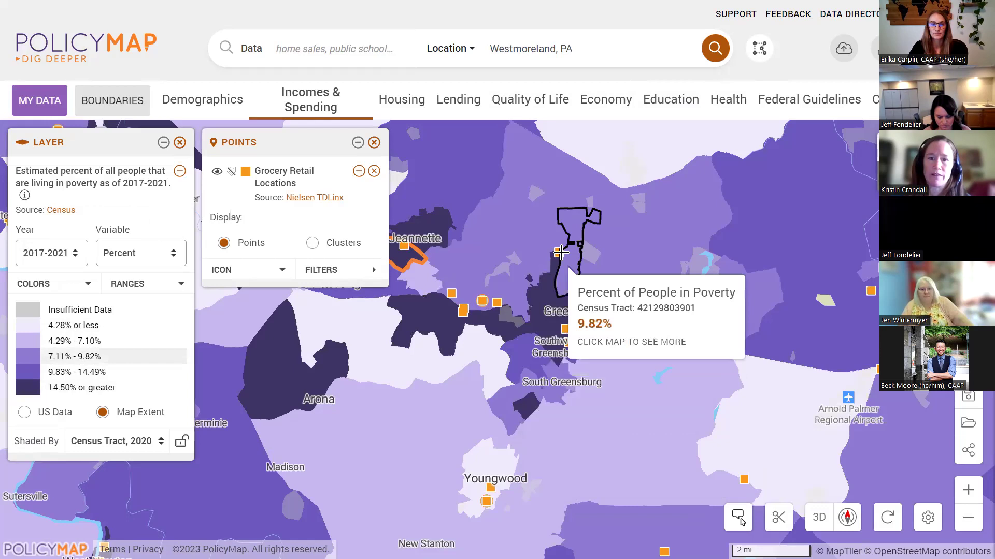
pyautogui.click(558, 252)
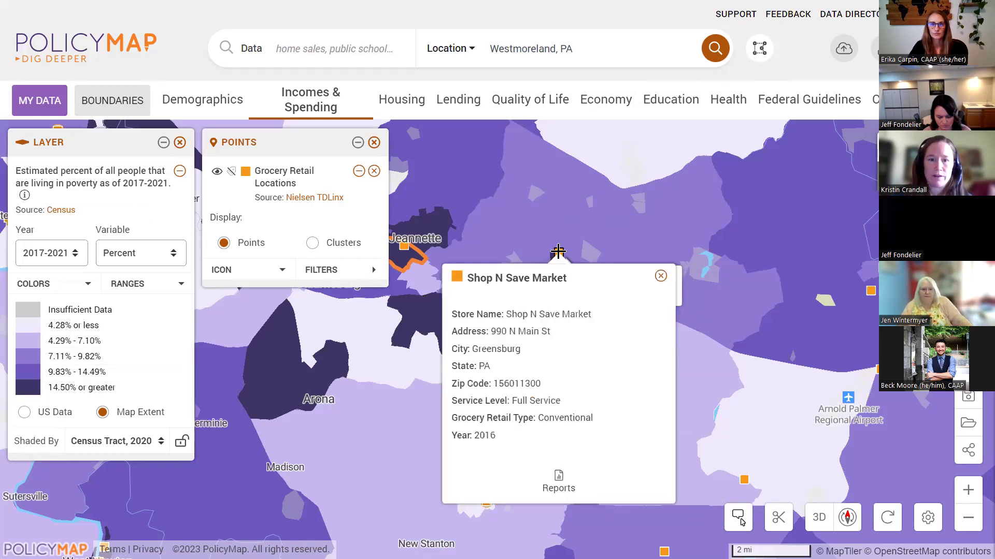
pyautogui.click(660, 277)
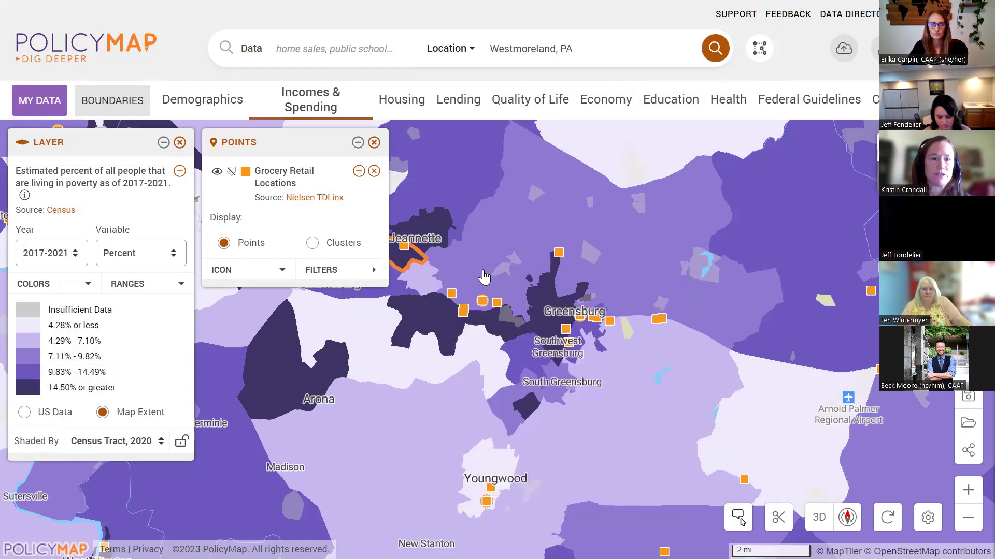
# - Review the grocery filters for service level and color code all grocery points by Grocery Retail Type
pyautogui.click(351, 271)
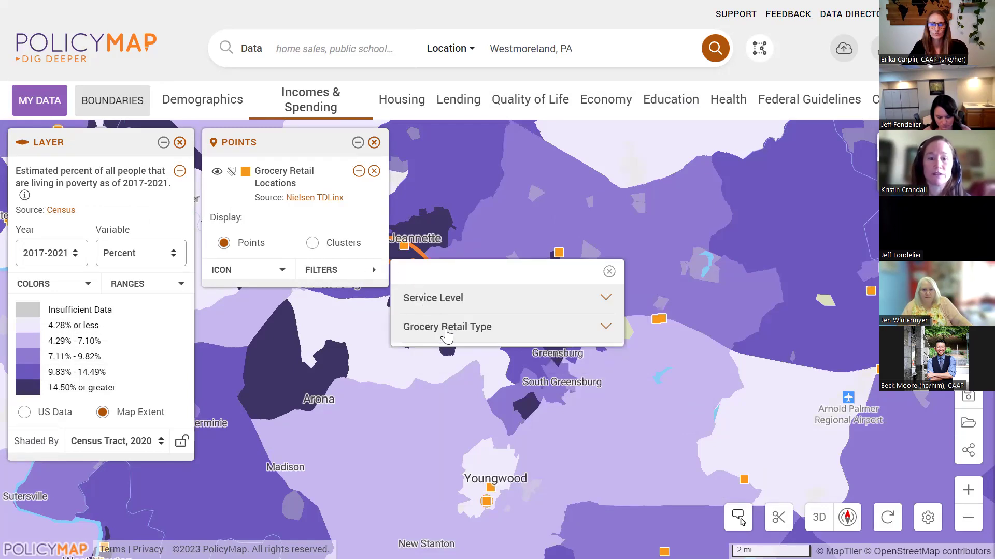
pyautogui.click(459, 306)
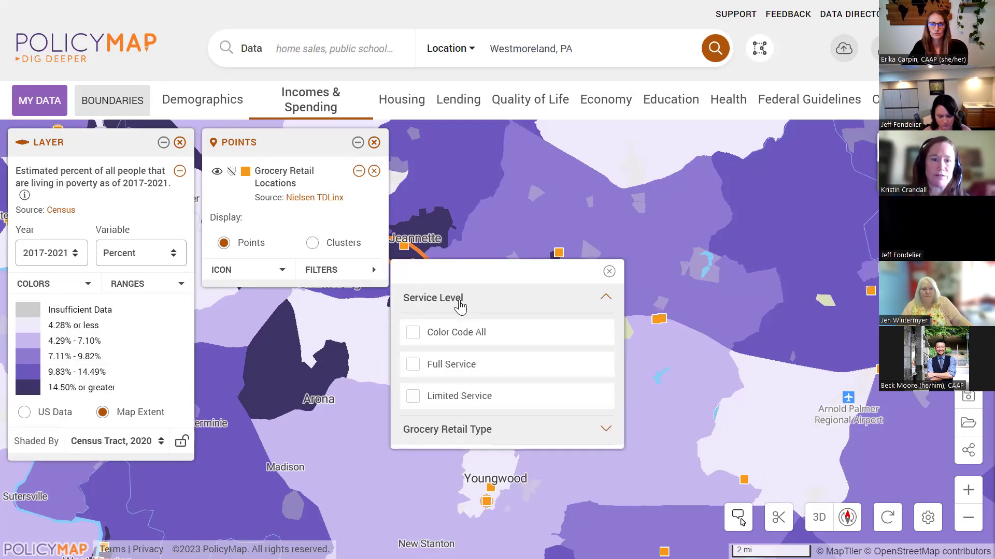
pyautogui.click(459, 306)
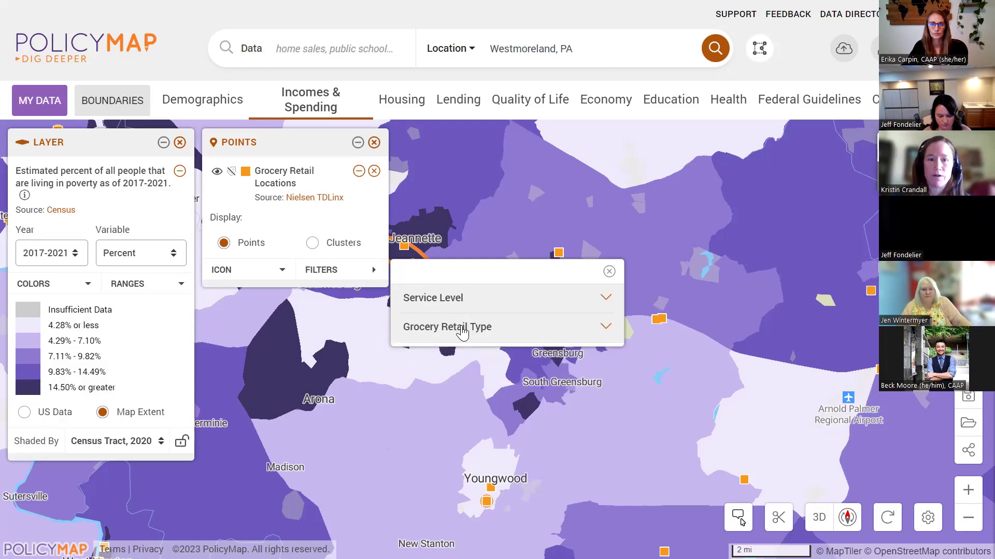
pyautogui.click(462, 333)
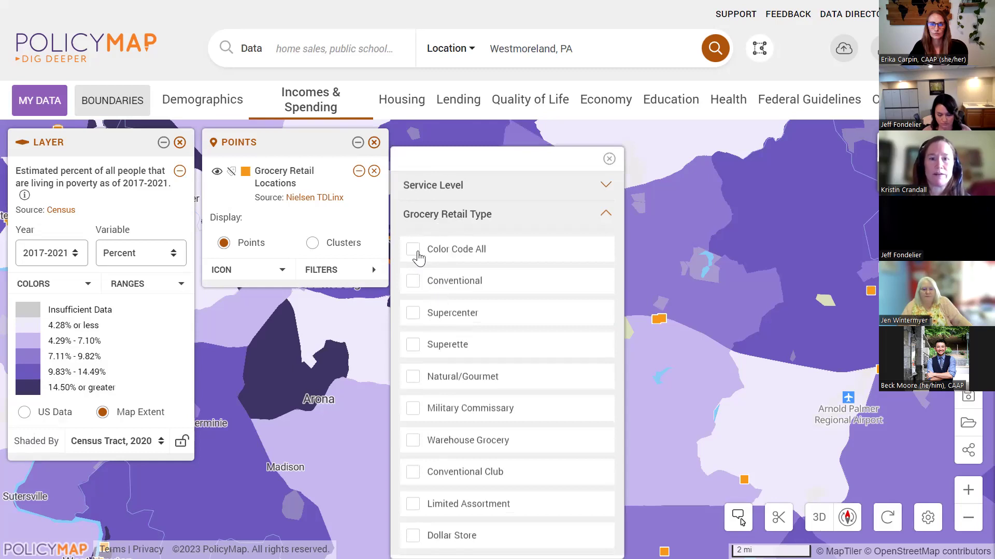
pyautogui.click(414, 250)
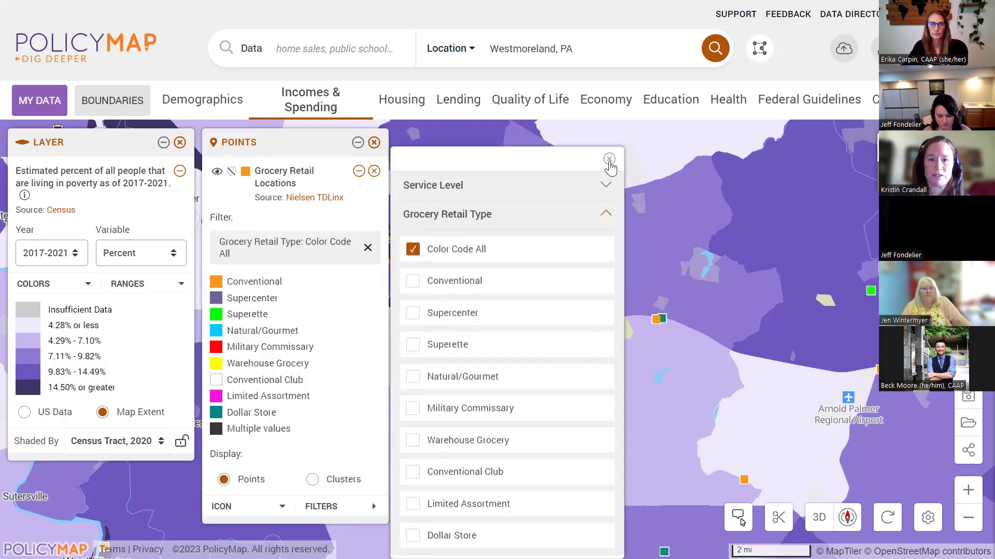
# - Examine the color-coded grocery stores alongside the census tract poverty rates around Greensburg
pyautogui.click(609, 158)
pyautogui.scroll(2, 607, 296)
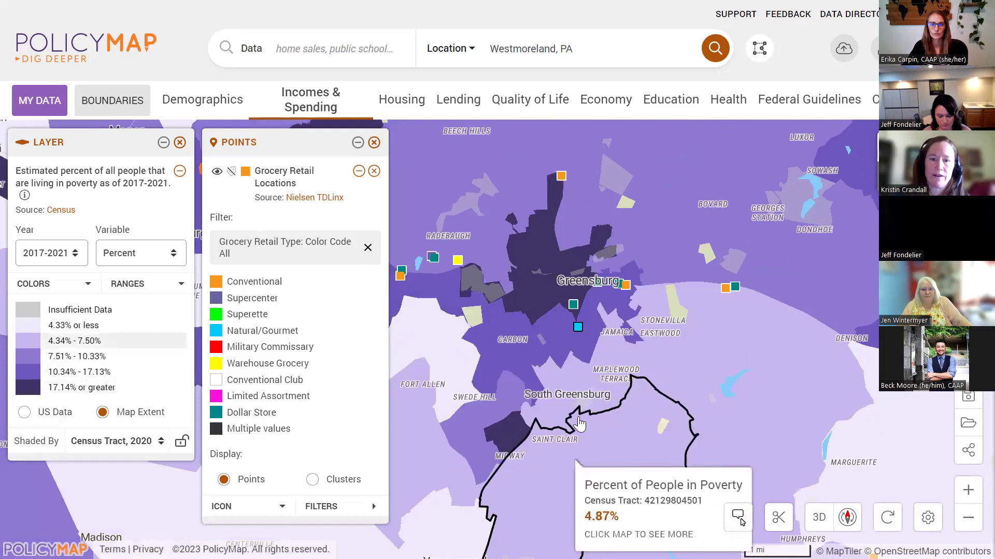
pyautogui.moveTo(575, 303)
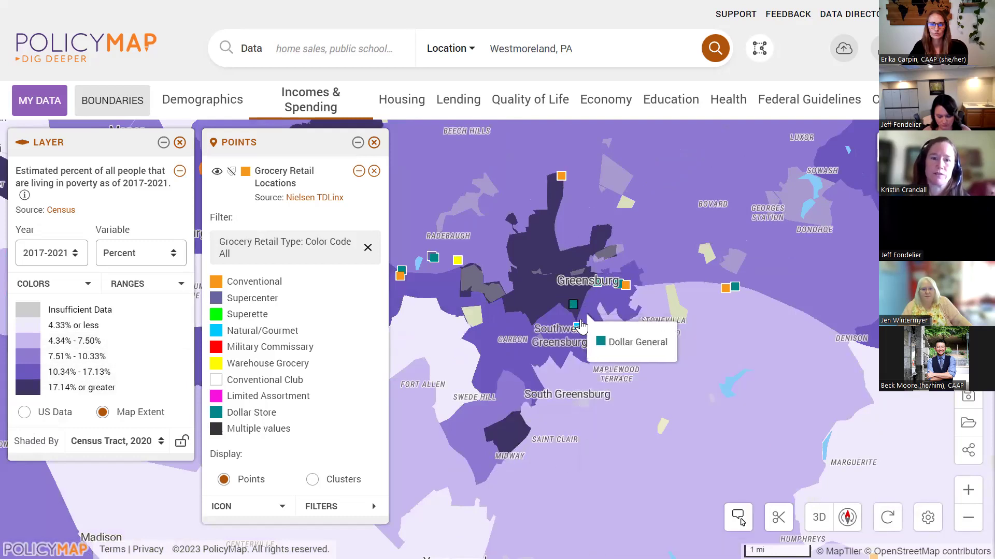
pyautogui.moveTo(579, 327)
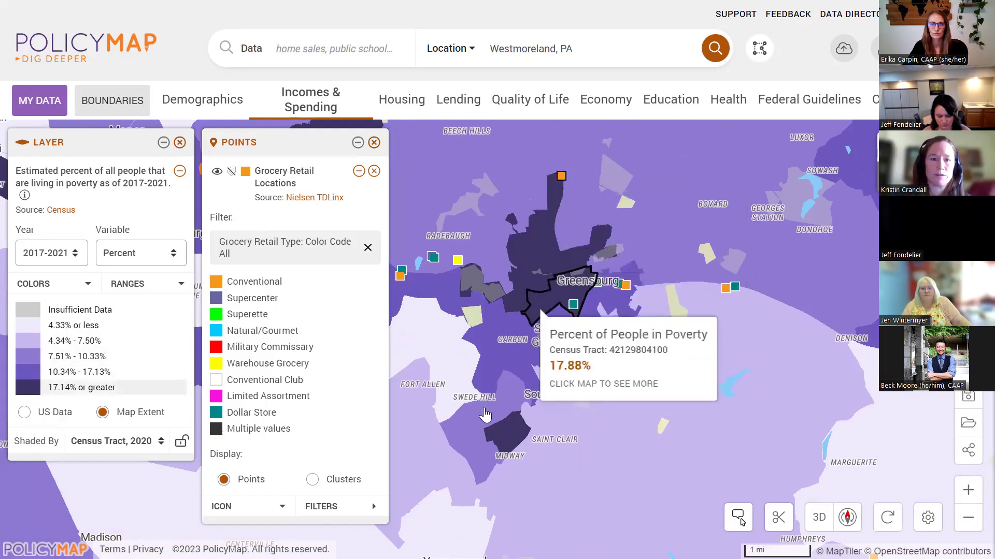
pyautogui.moveTo(584, 439)
pyautogui.moveTo(463, 409); pyautogui.dragTo(585, 440)
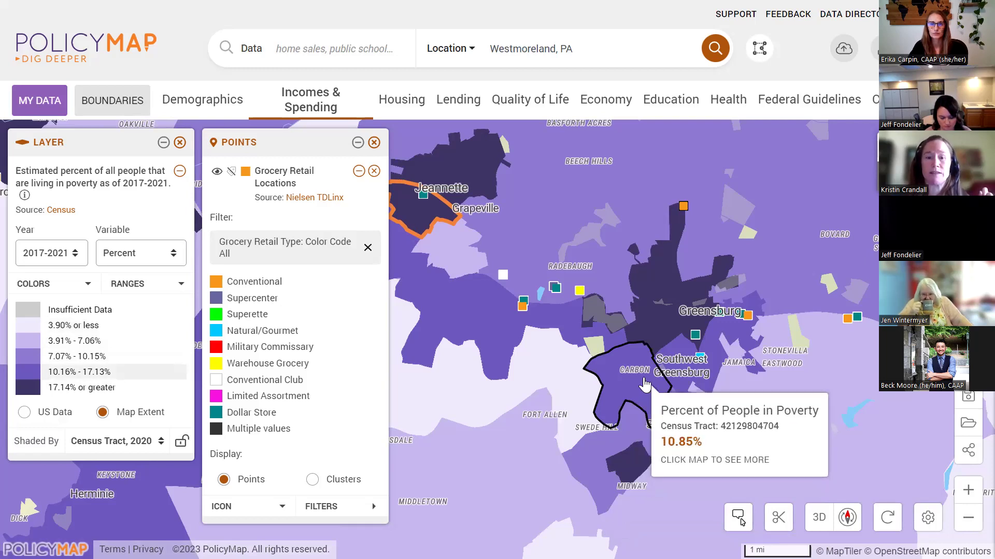
pyautogui.moveTo(627, 351); pyautogui.dragTo(586, 377)
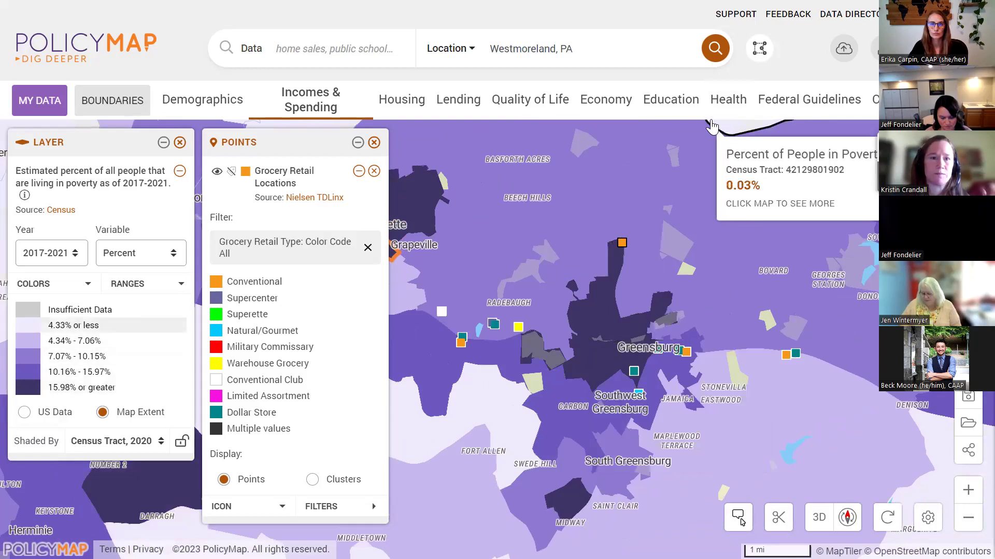
# - Review the food access and health facility locations under Health, plus the Education Locations datasets
pyautogui.click(735, 112)
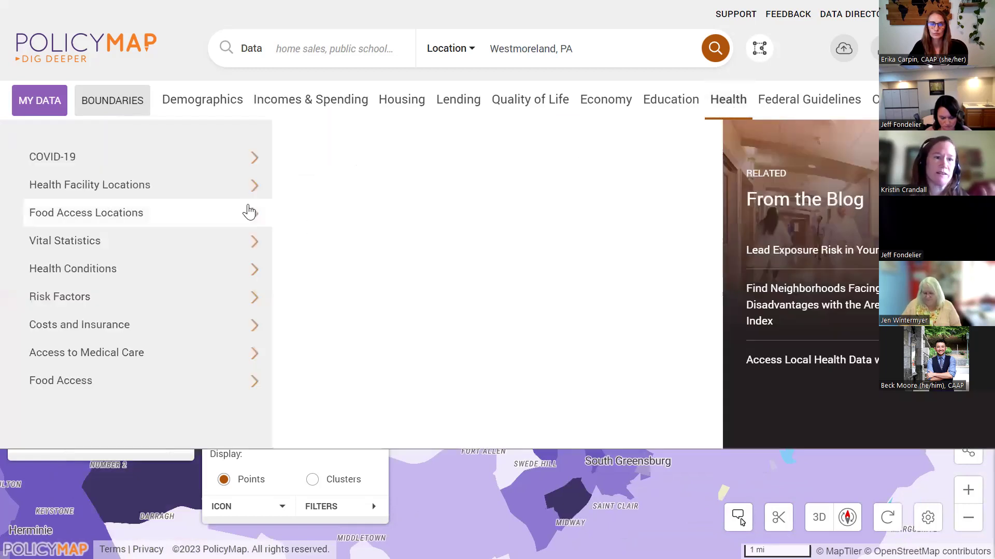
pyautogui.moveTo(251, 210)
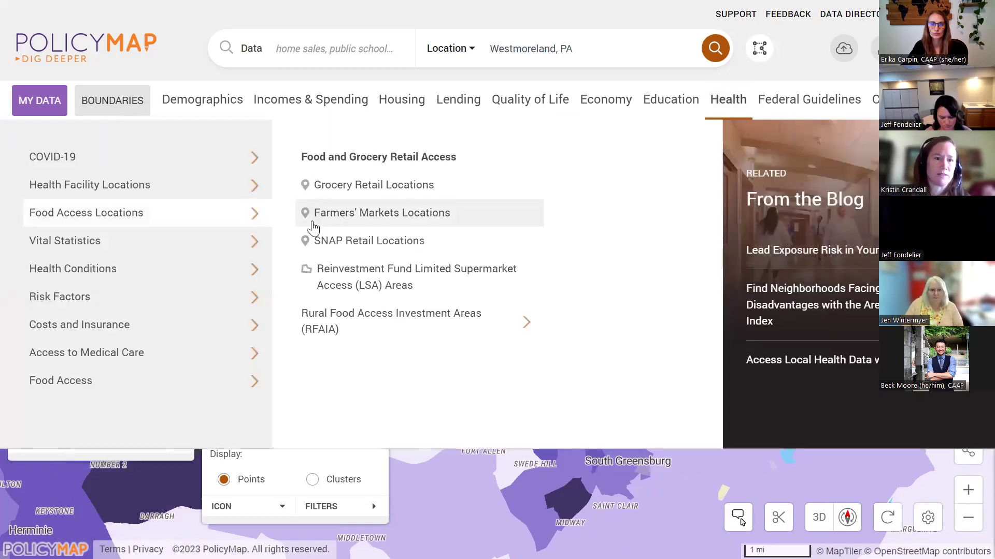
pyautogui.moveTo(205, 185)
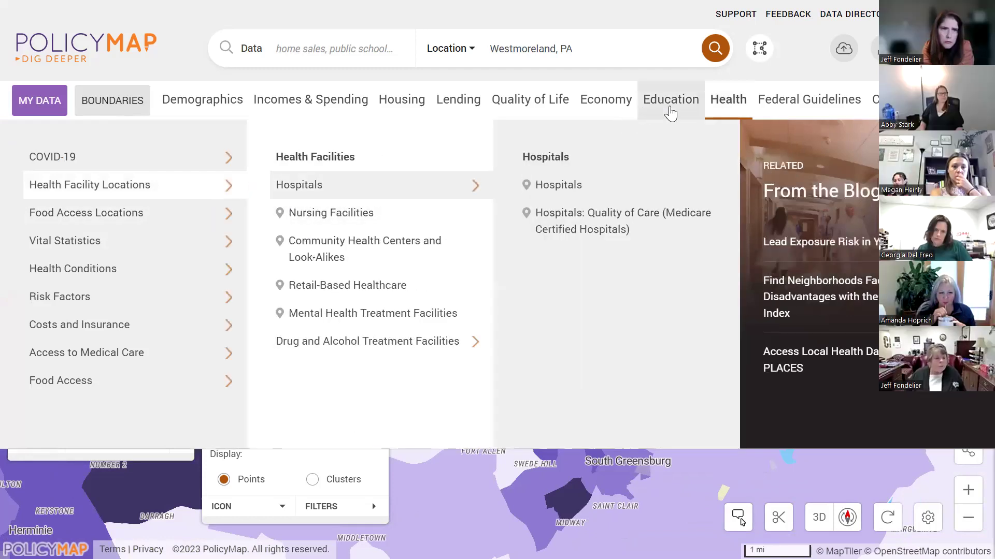
pyautogui.moveTo(644, 115)
pyautogui.moveTo(194, 168)
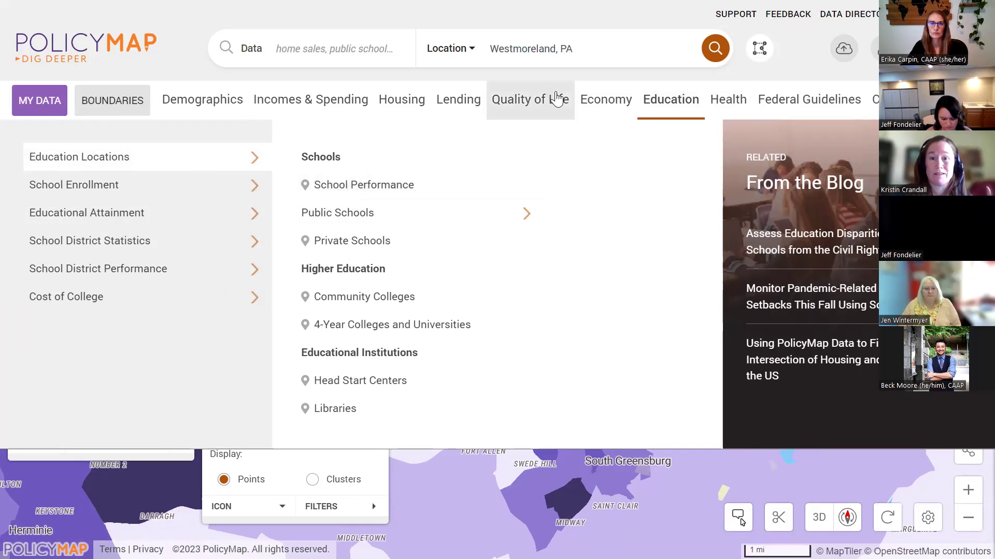
# - Review the Quality of Life Locations datasets, from grocery retail to Nonprofit Locations
pyautogui.click(555, 98)
pyautogui.moveTo(175, 153)
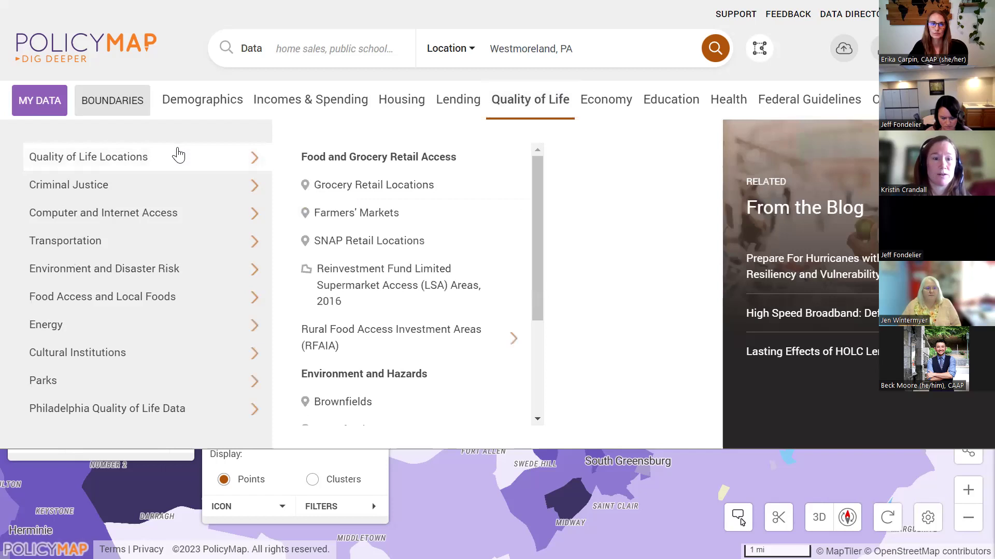
pyautogui.moveTo(534, 184); pyautogui.dragTo(538, 282)
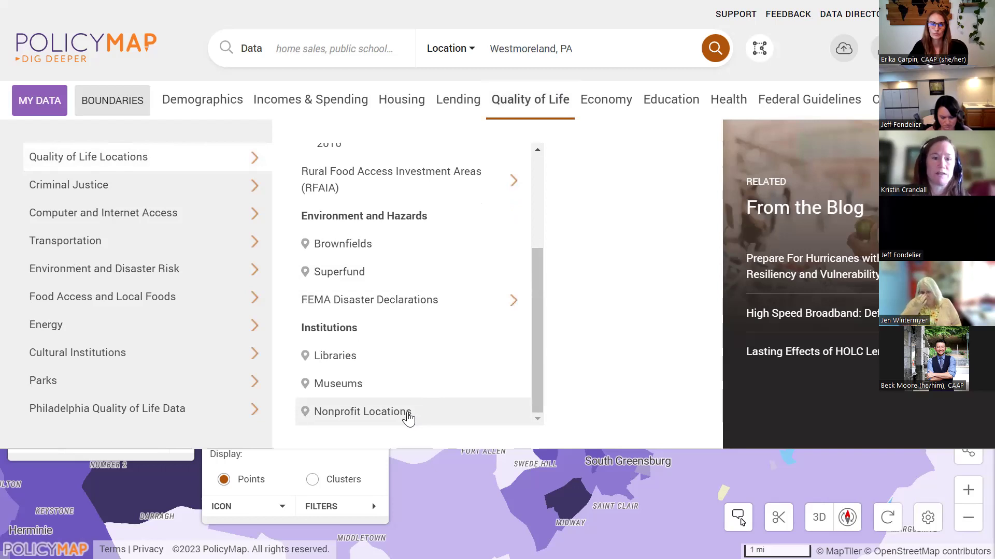
pyautogui.moveTo(537, 342); pyautogui.dragTo(542, 128)
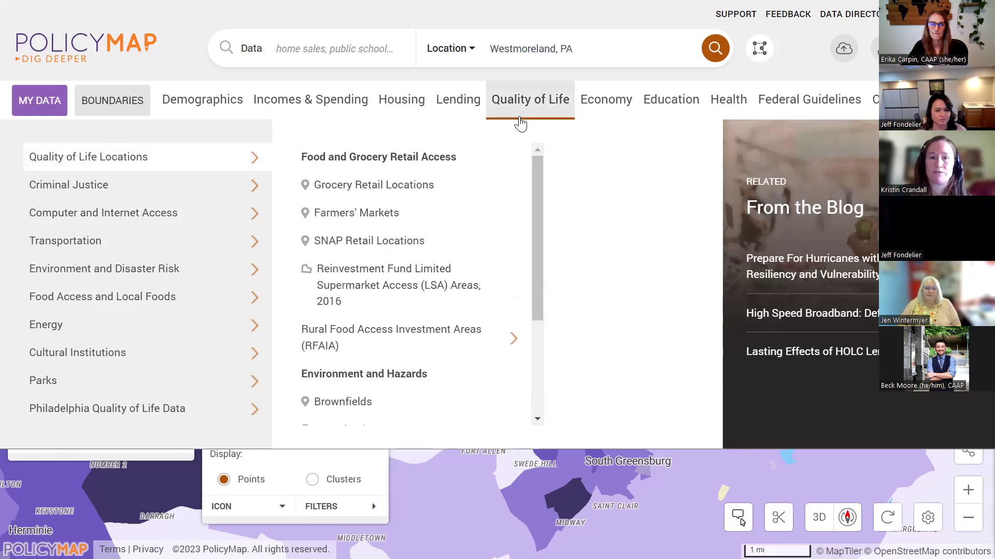
pyautogui.click(528, 110)
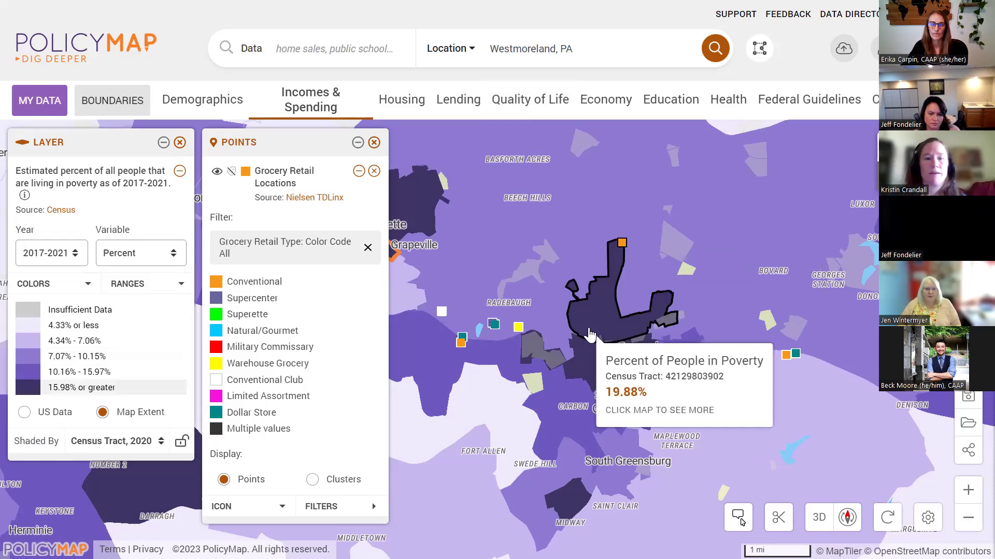
# - Add the Counties (2020) boundaries to the map and check the county outlines around Westmoreland
pyautogui.moveTo(573, 324); pyautogui.dragTo(551, 324)
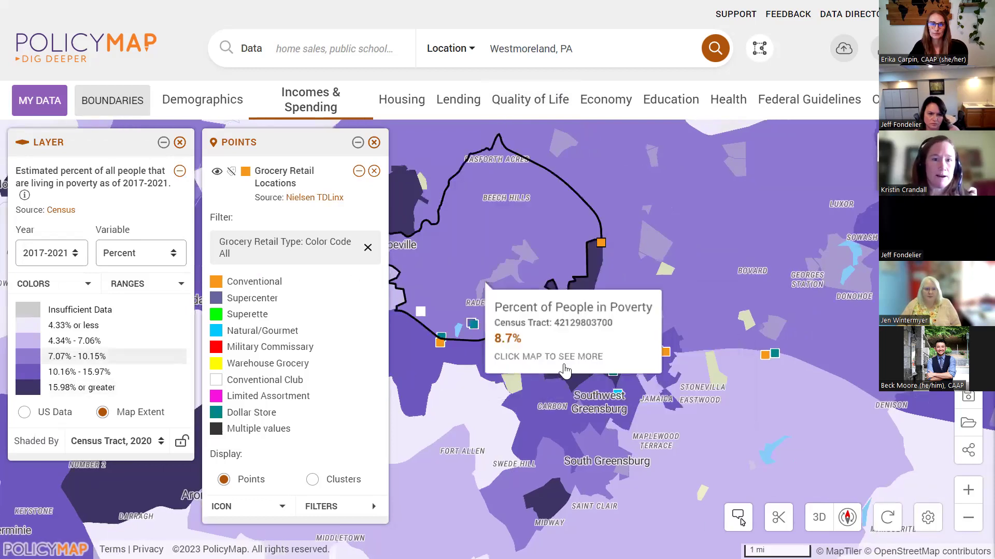
pyautogui.scroll(-1, 566, 371)
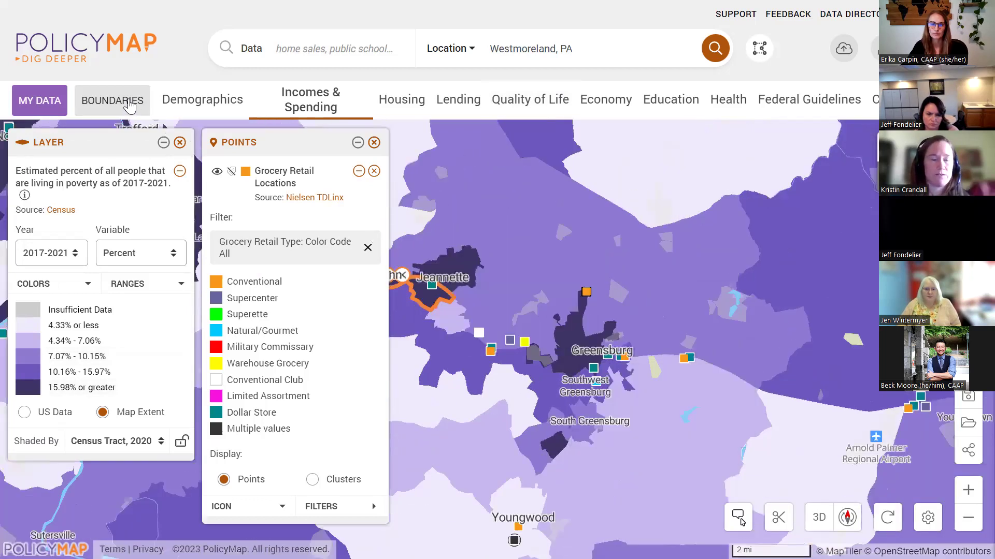
pyautogui.click(129, 111)
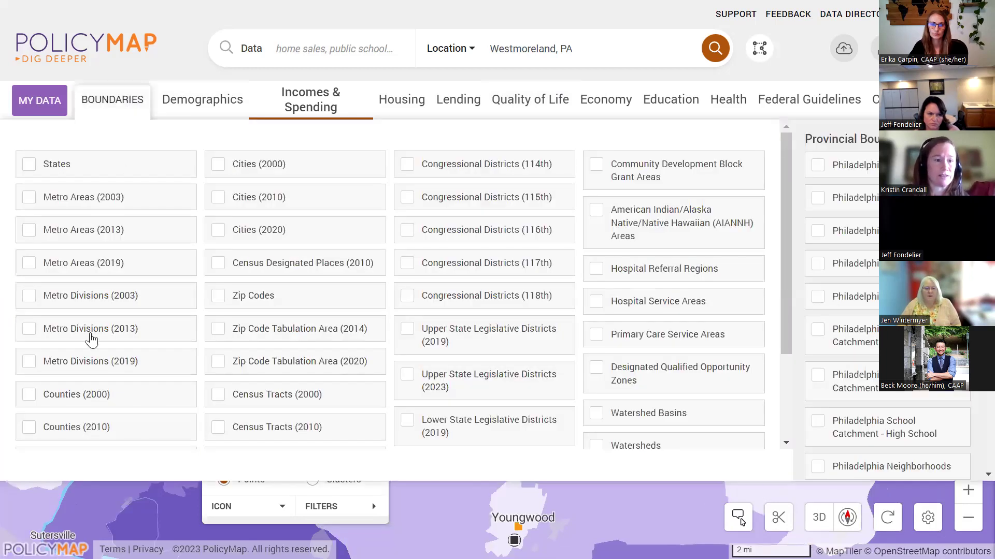
pyautogui.scroll(-3, 134, 391)
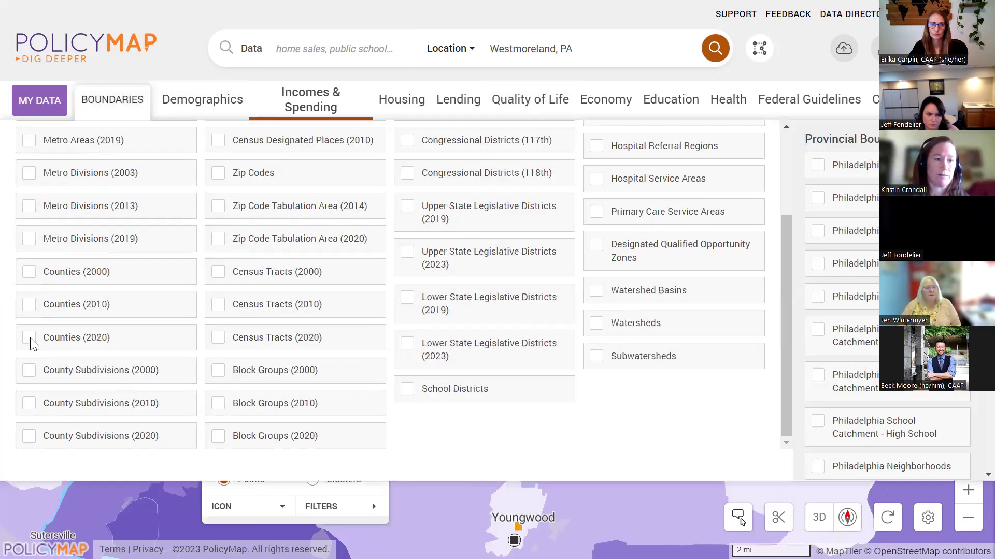
pyautogui.click(96, 346)
pyautogui.scroll(-2, 645, 359)
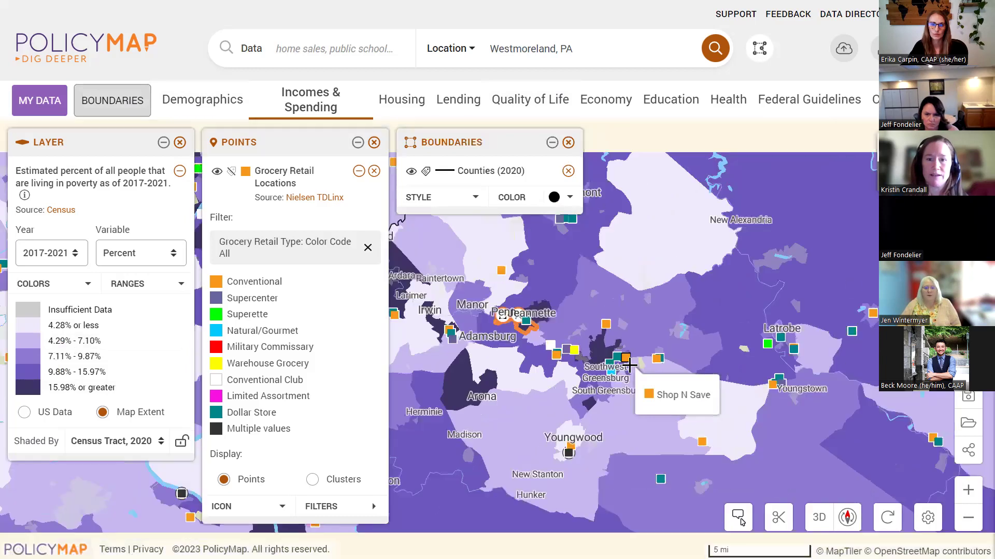
pyautogui.moveTo(613, 318); pyautogui.dragTo(662, 338)
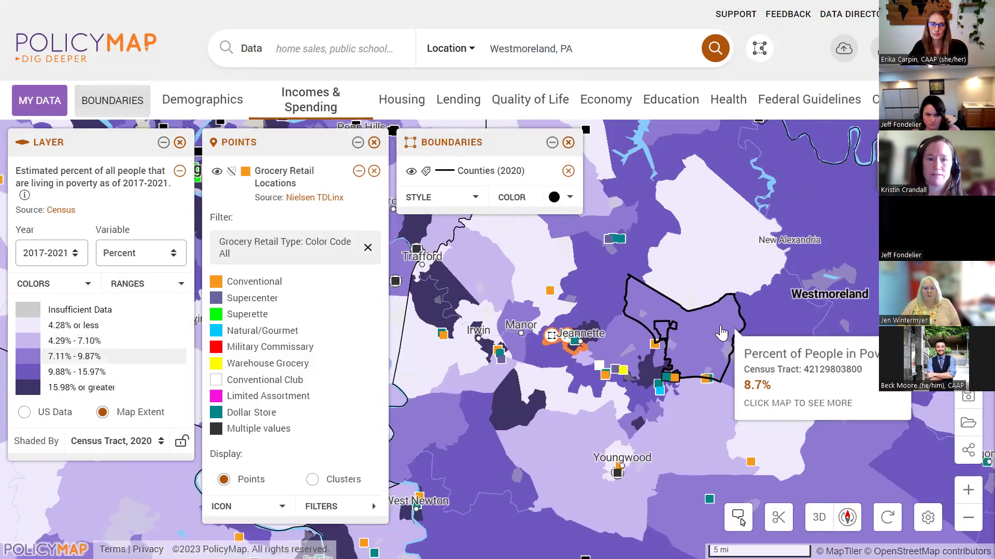
pyautogui.scroll(-1, 719, 335)
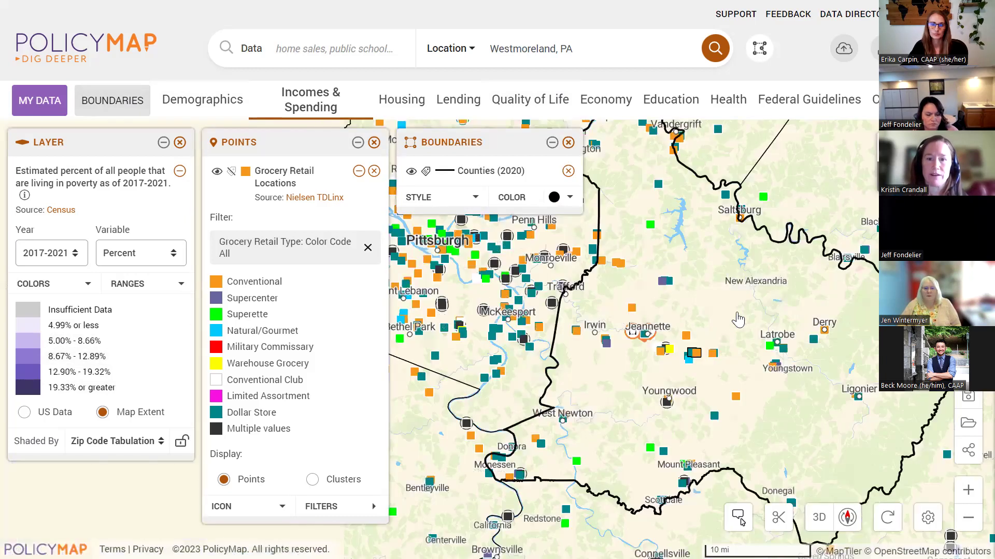
pyautogui.moveTo(694, 331); pyautogui.dragTo(630, 348)
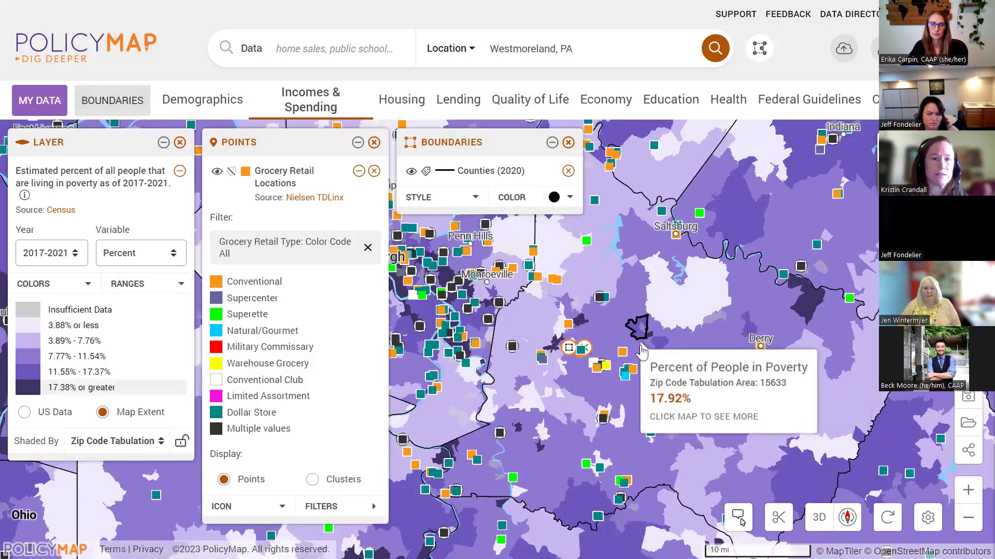
# - Check the line style options of the county boundaries and remove all grocery points from the map
pyautogui.click(442, 202)
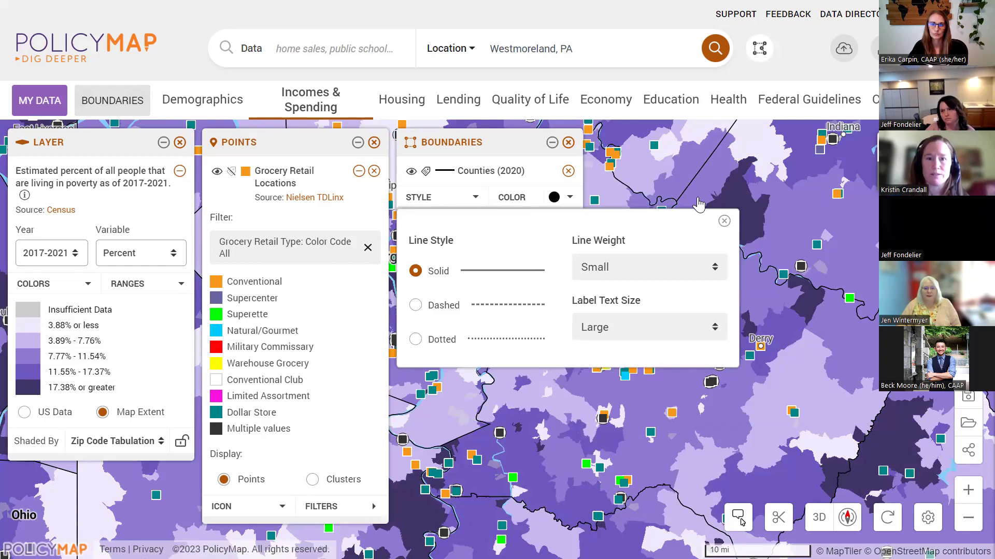
pyautogui.click(724, 223)
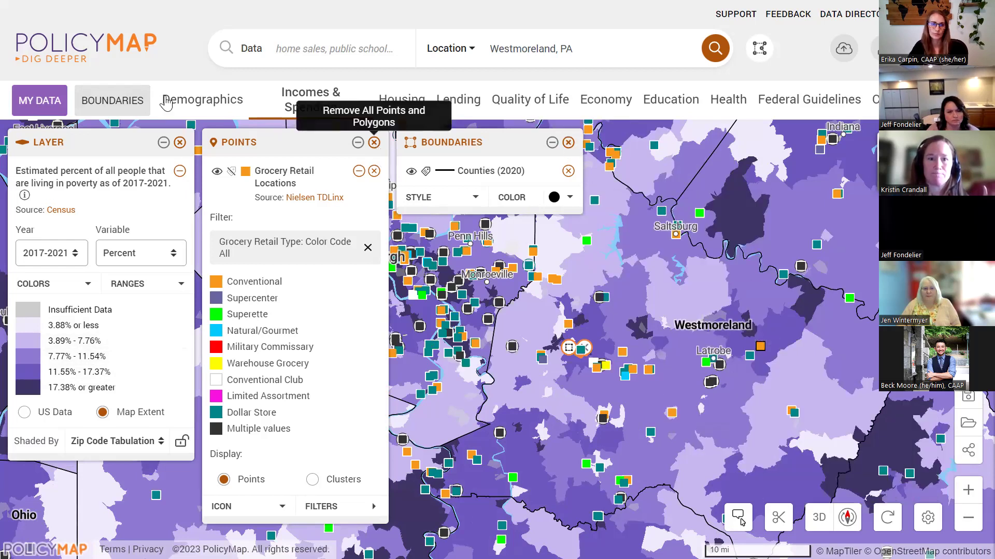
pyautogui.click(374, 142)
# - Review the available boundary types, including zip codes, census tracts and legislative districts, keeping Counties (2020)
pyautogui.click(109, 101)
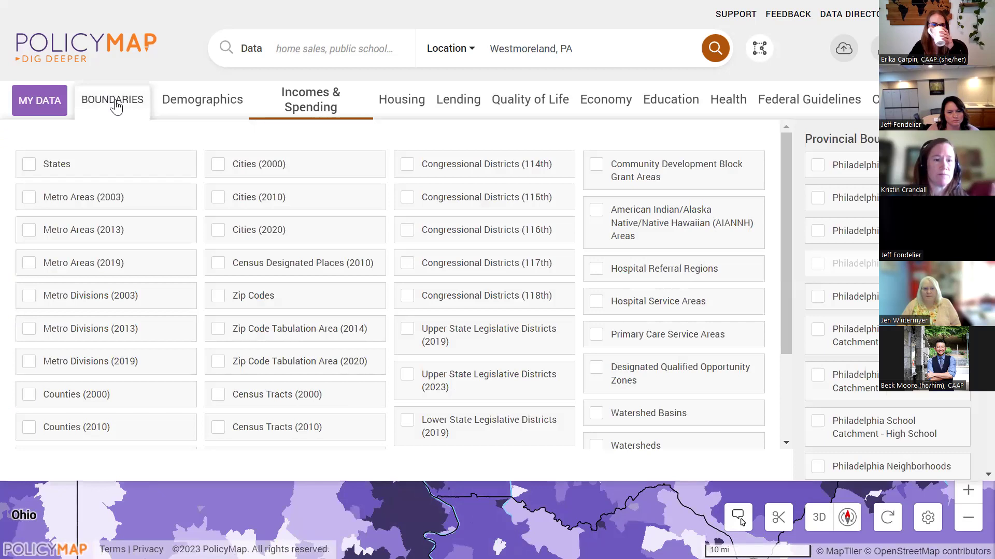
pyautogui.scroll(-2, 180, 241)
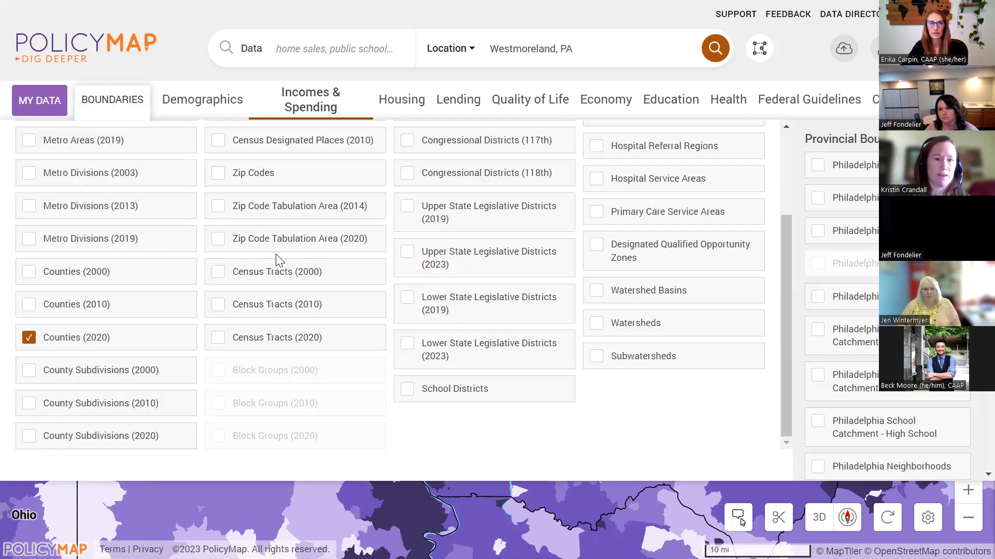
pyautogui.scroll(2, 275, 260)
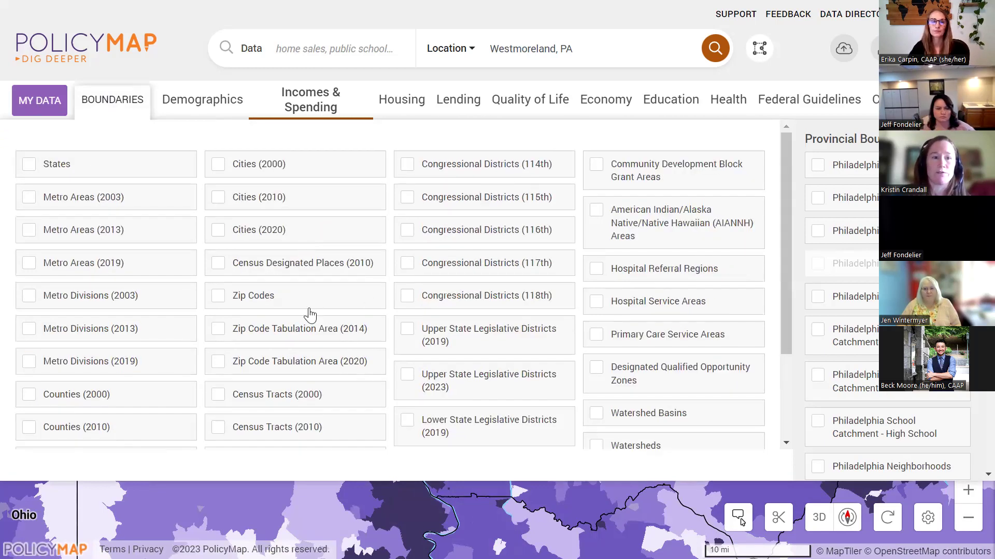
pyautogui.click(124, 106)
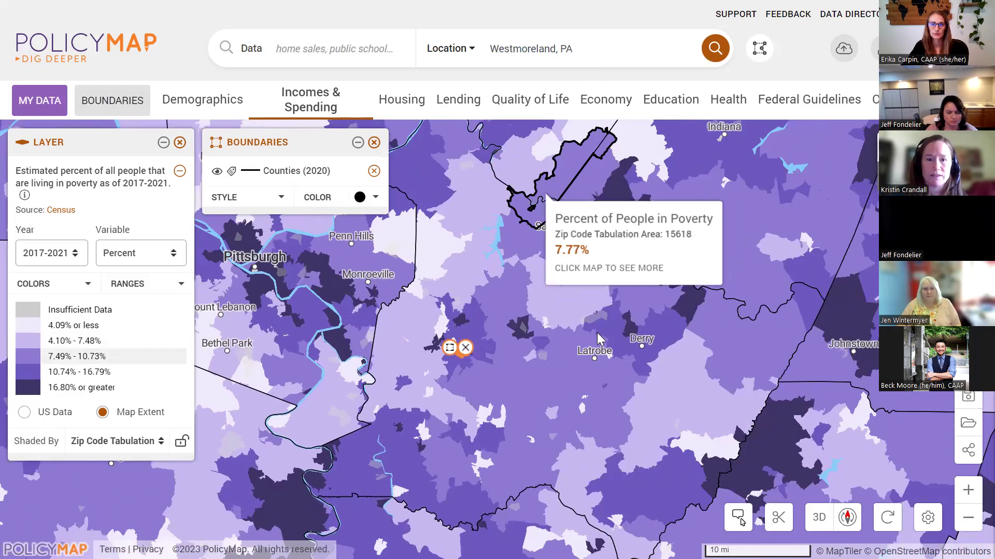
# - Open Westmoreland County's poverty details and lock the layer's shading to Census Tract, 2020
pyautogui.scroll(-5, 531, 400)
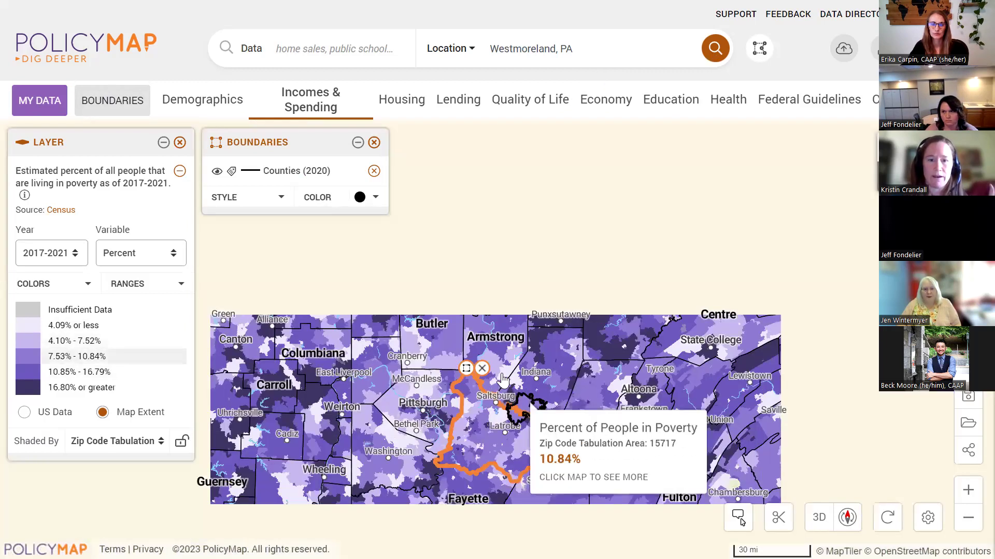
pyautogui.click(467, 369)
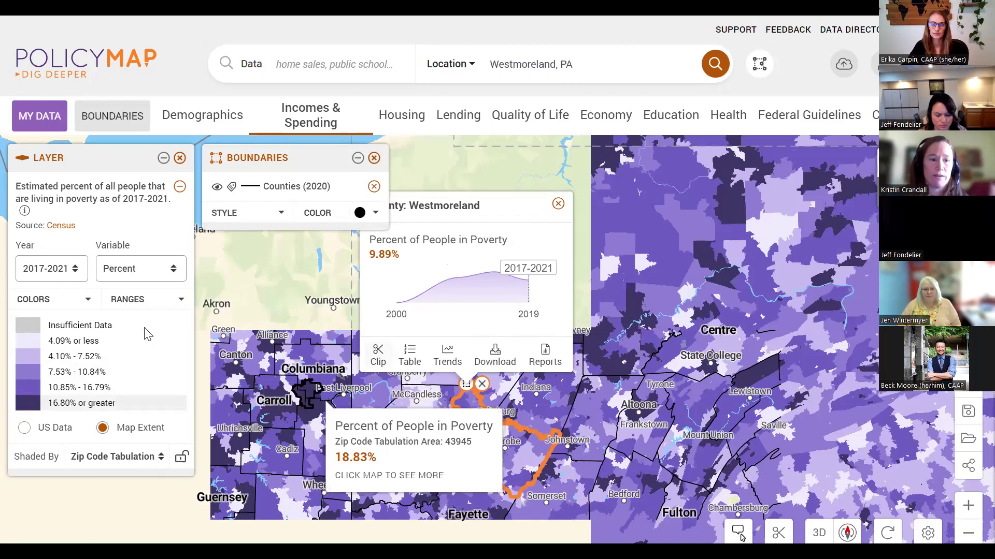
pyautogui.click(165, 456)
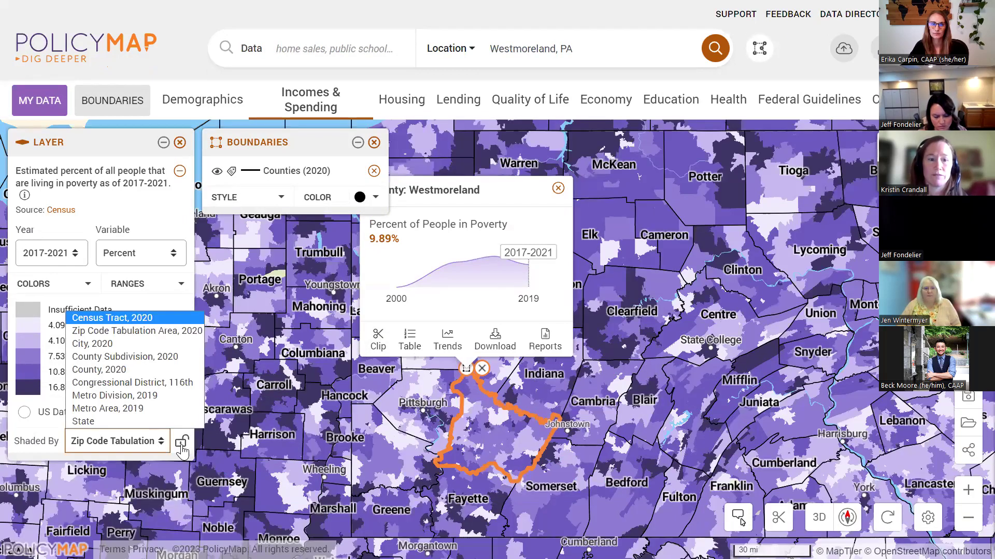
pyautogui.press('Return')
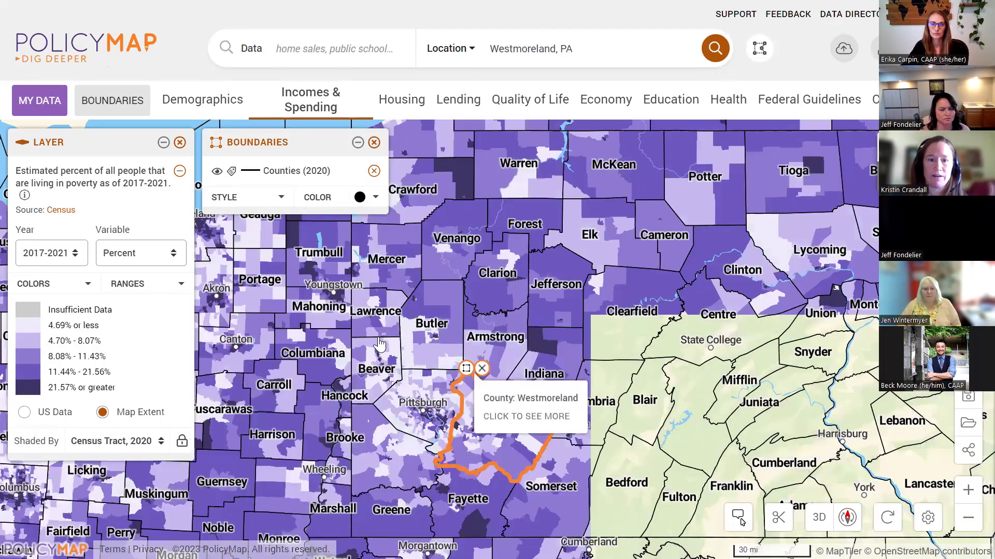
# - Clip the poverty layer to the Westmoreland County boundary and close the county's details
pyautogui.click(379, 339)
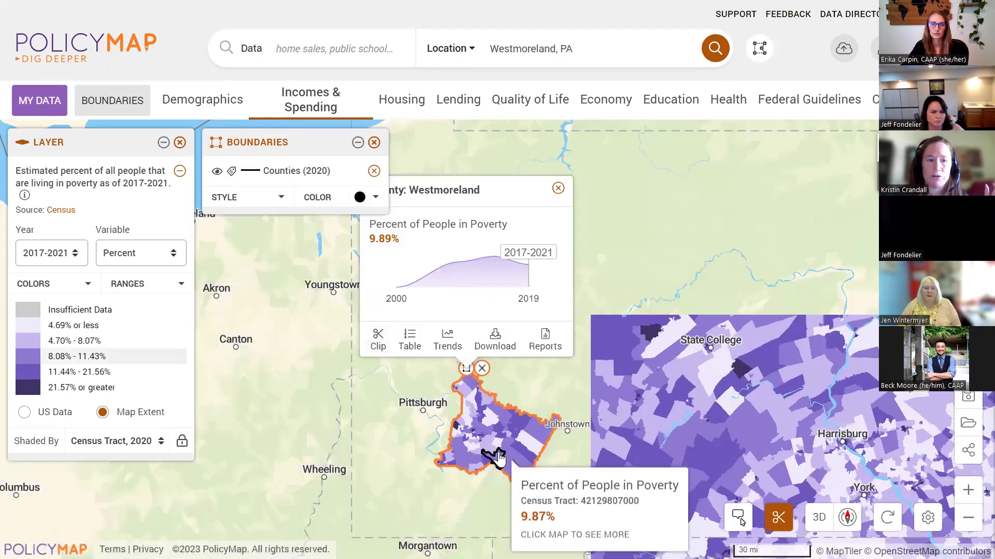
pyautogui.click(558, 190)
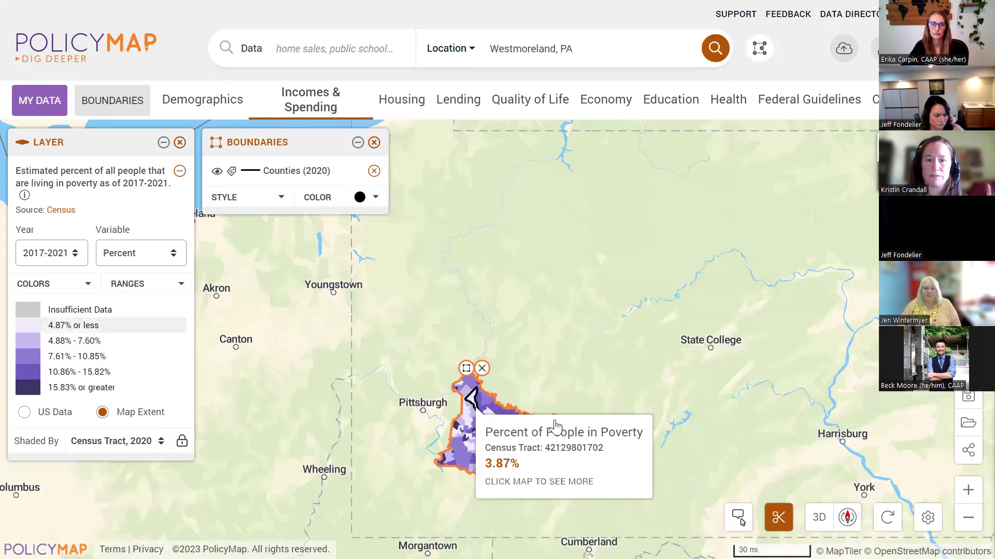
pyautogui.scroll(4, 472, 404)
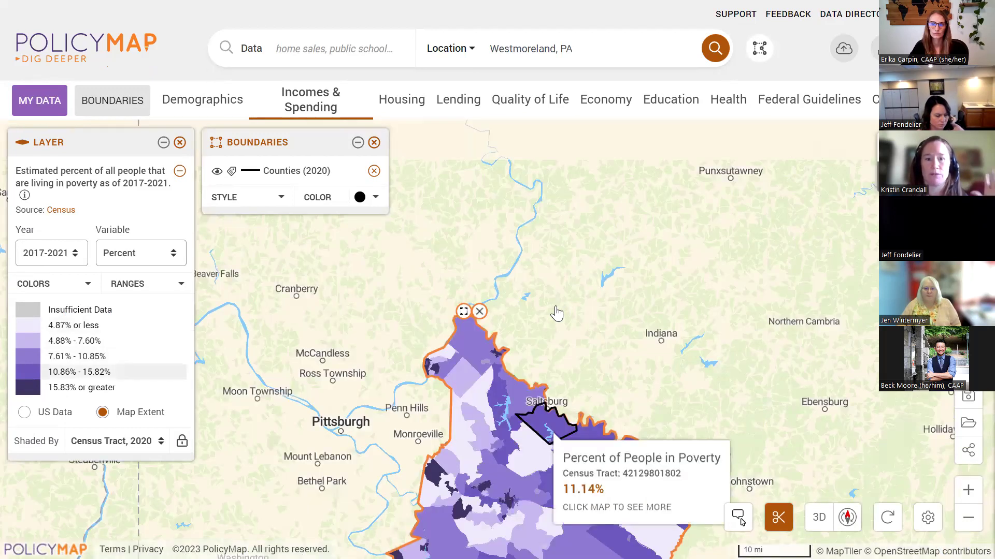
pyautogui.moveTo(544, 444); pyautogui.dragTo(557, 314)
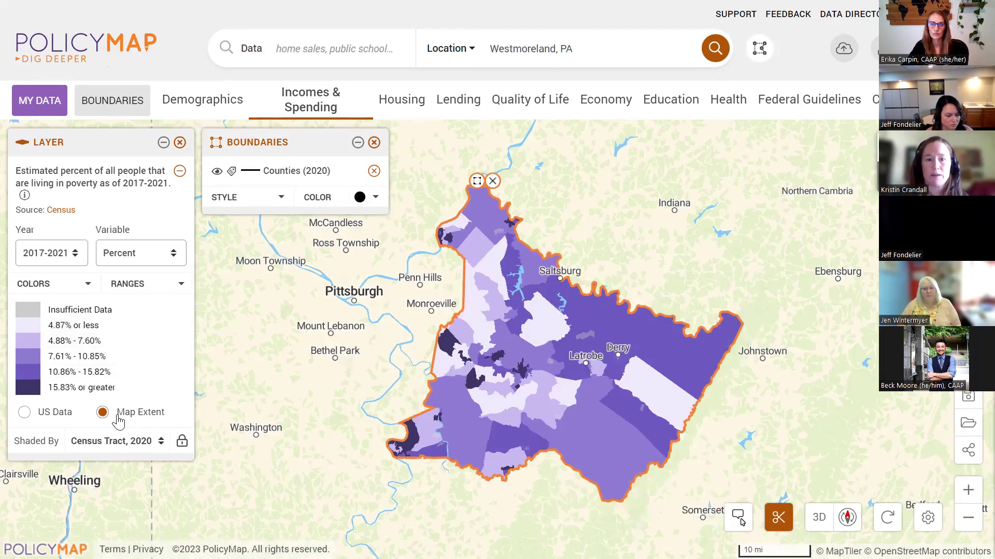
# - Remove the Counties (2020) boundaries from the map
pyautogui.click(374, 143)
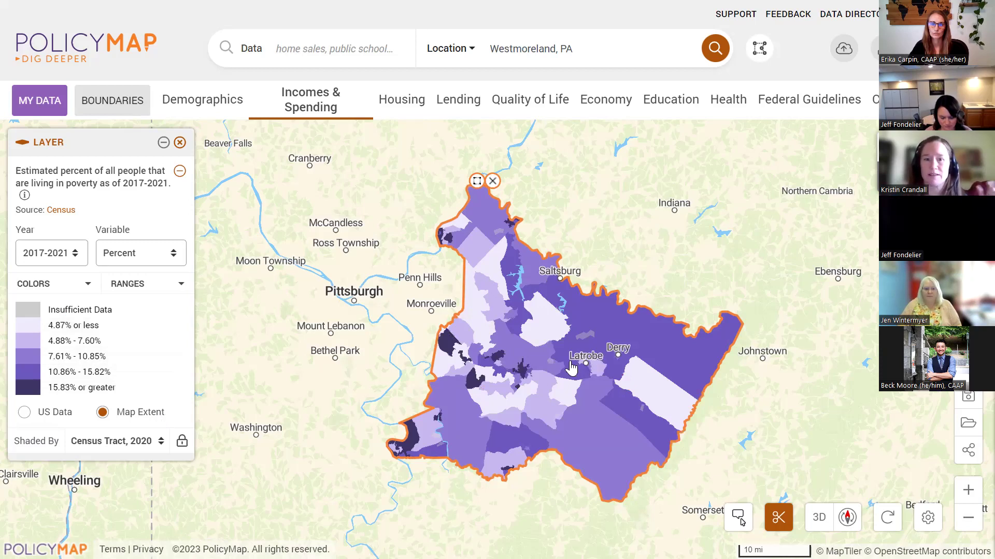
pyautogui.moveTo(566, 371)
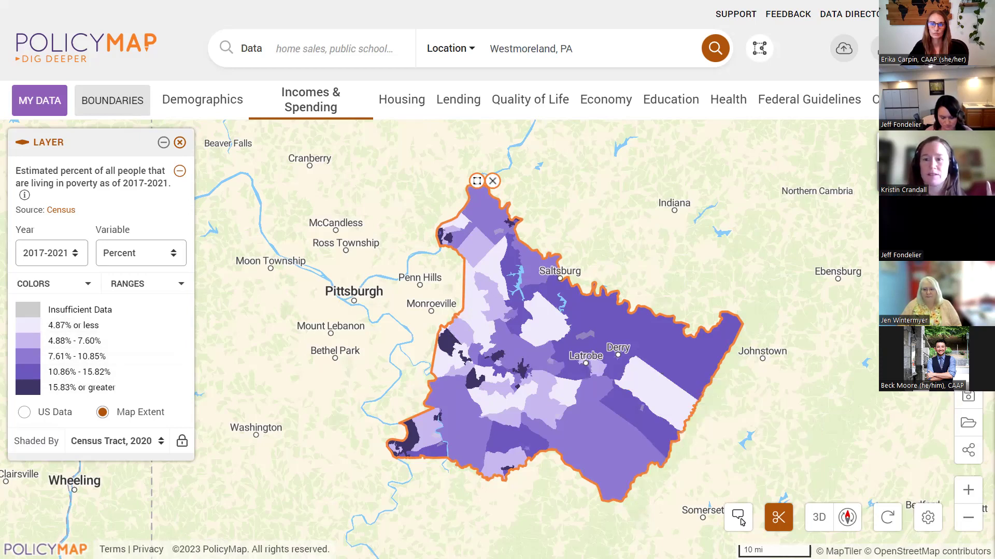
# - Open the image export and reframe its preview closer in on Westmoreland County
pyautogui.click(739, 519)
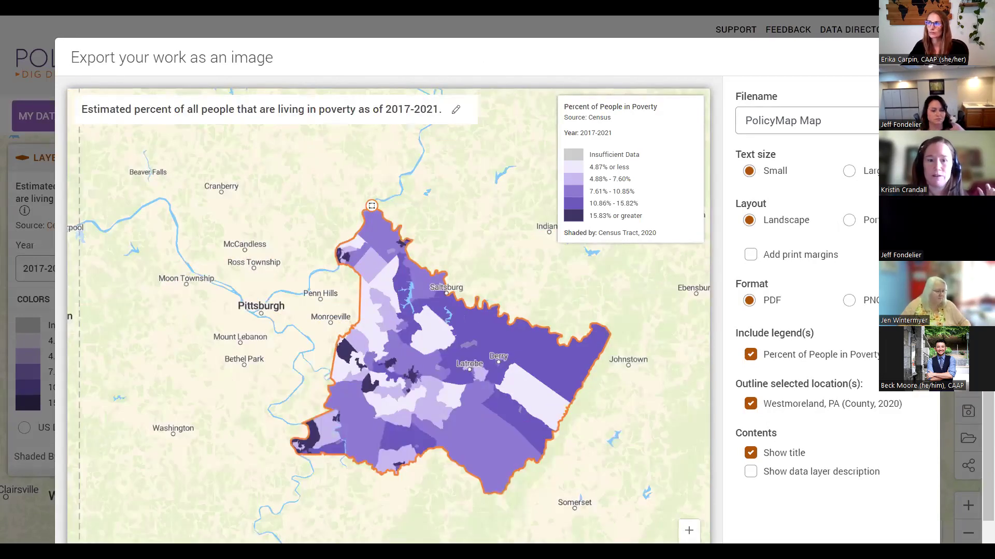
pyautogui.scroll(-1, 912, 290)
pyautogui.scroll(1, 912, 290)
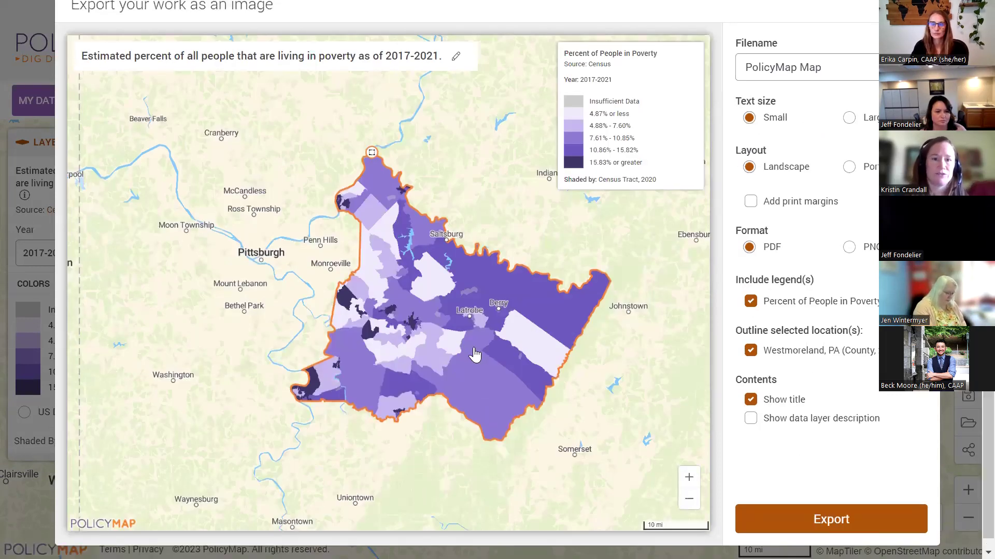
pyautogui.moveTo(483, 341); pyautogui.dragTo(406, 331)
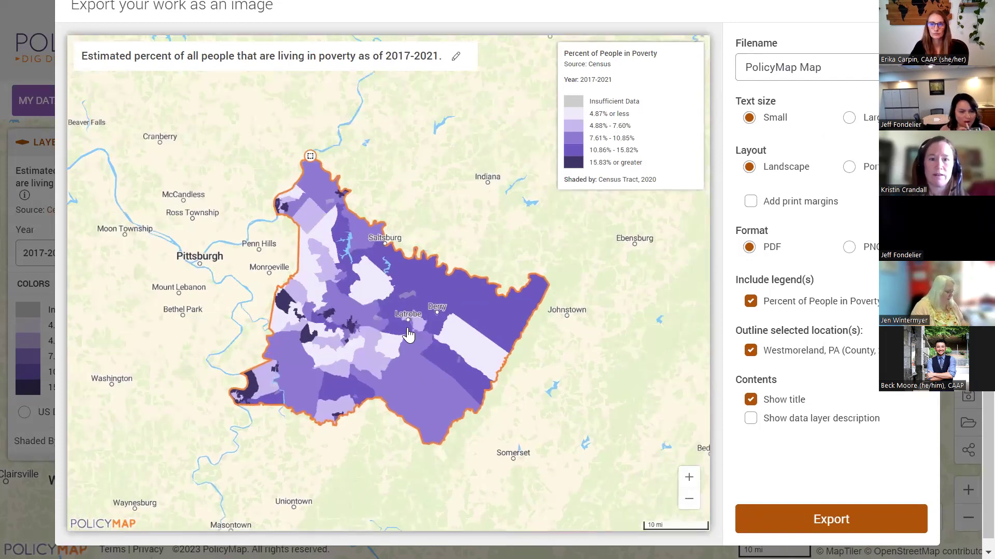
pyautogui.scroll(2, 453, 352)
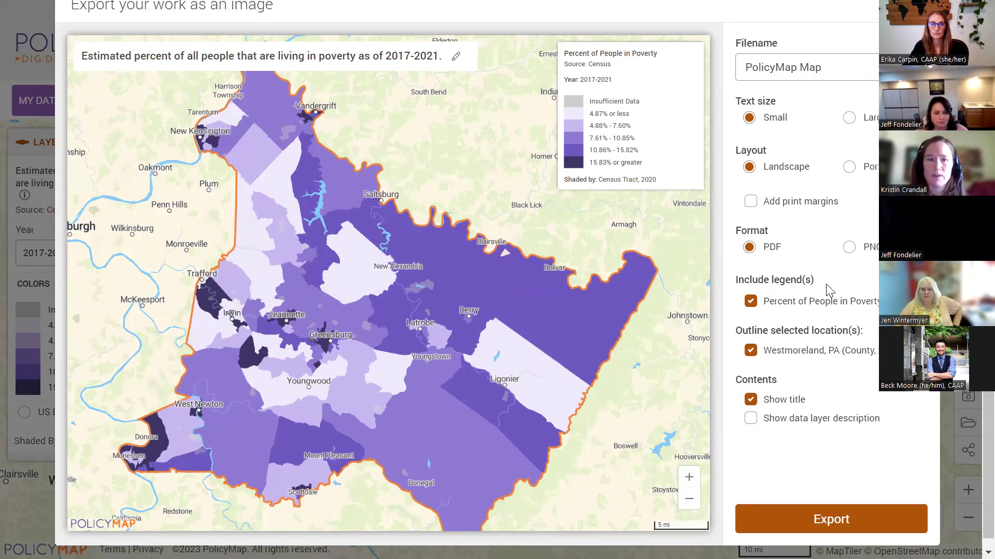
# - Exclude the Percent of People in Poverty legend from the image and replace its title with the placeholder "dfdfdsdsfdsfdsfdsfdsfdsfds"
pyautogui.click(750, 301)
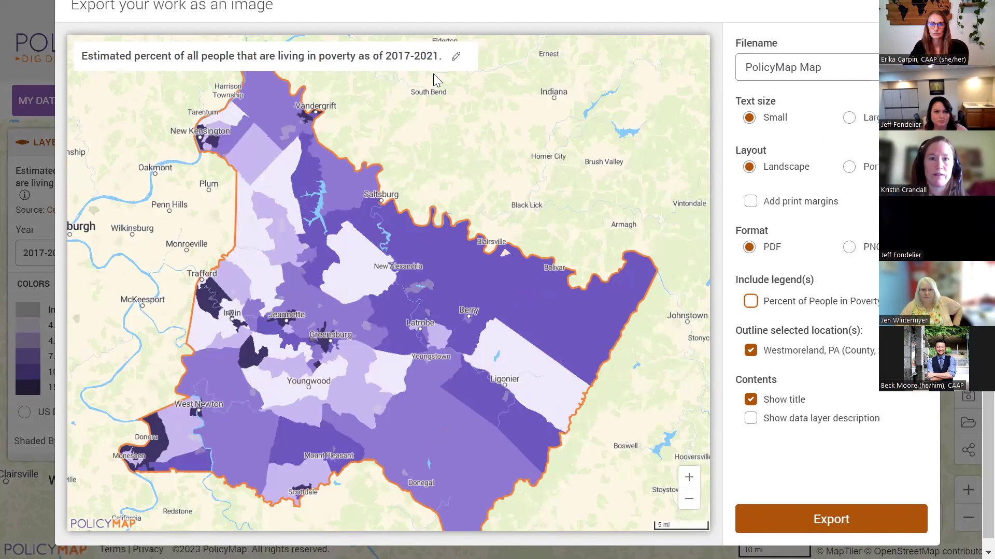
pyautogui.click(122, 49)
pyautogui.write('dfdfdsdsfdsfdsfdsfds')
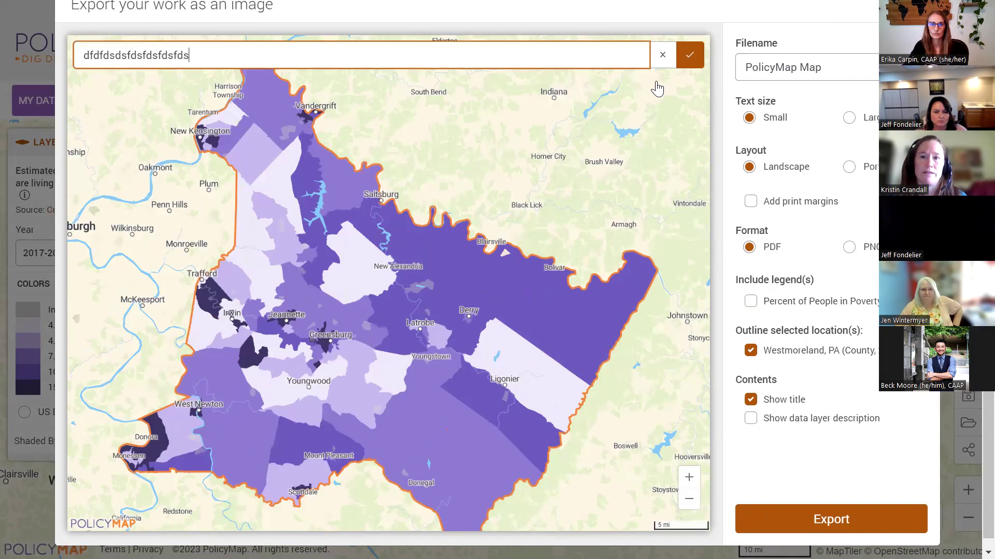
pyautogui.write('fdsfds')
pyautogui.click(686, 66)
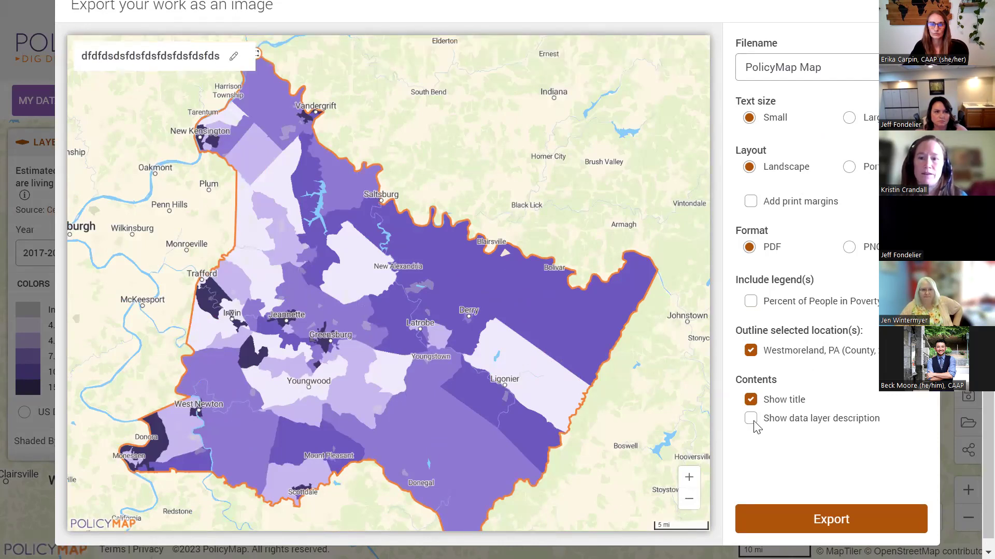
# - Show the data layer description with the placeholder text "fdfdsfdsfdfdfdfdsff" and close the image export
pyautogui.click(458, 93)
pyautogui.hotkey('ctrl', 'a')
pyautogui.write('fdfdsfdsfdfdfdfdsff')
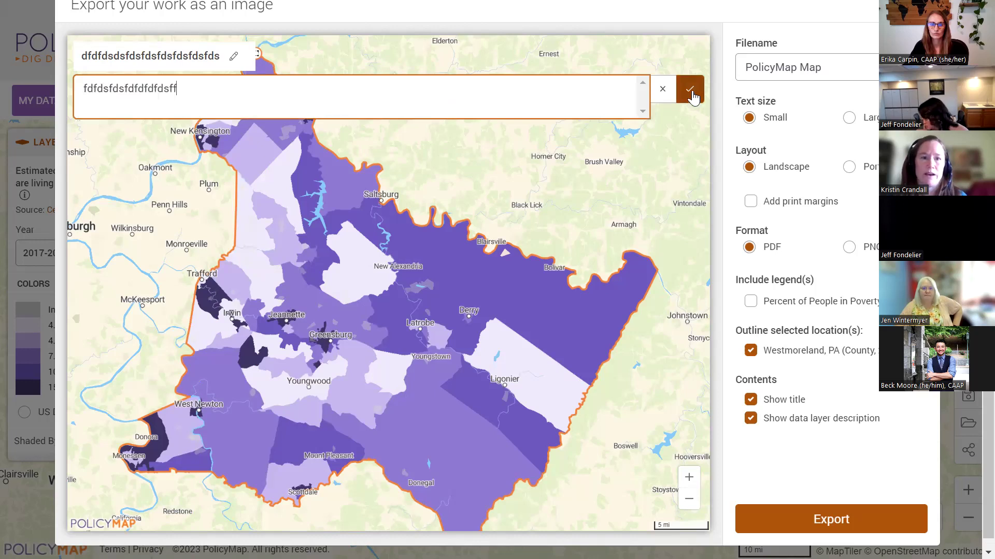
pyautogui.press('Return')
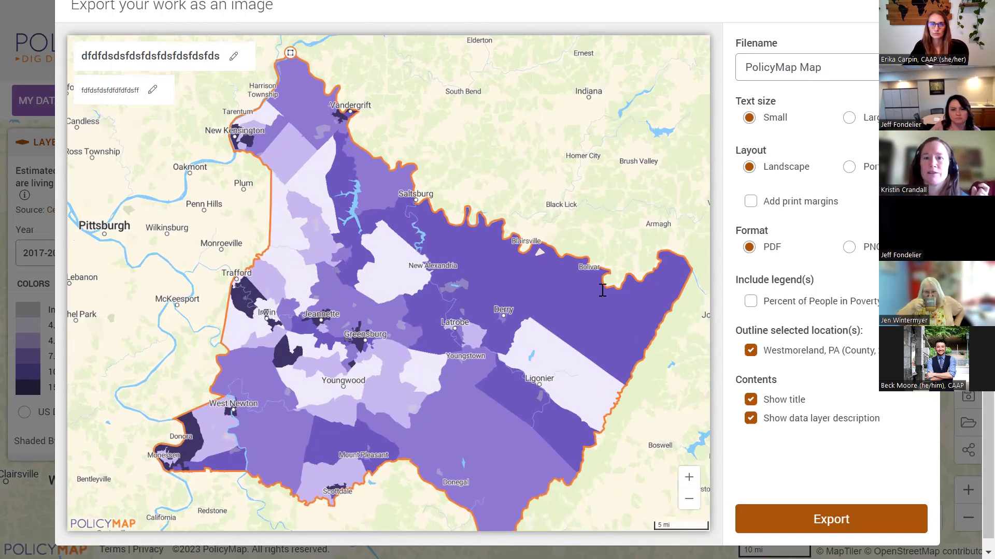
pyautogui.press('Escape')
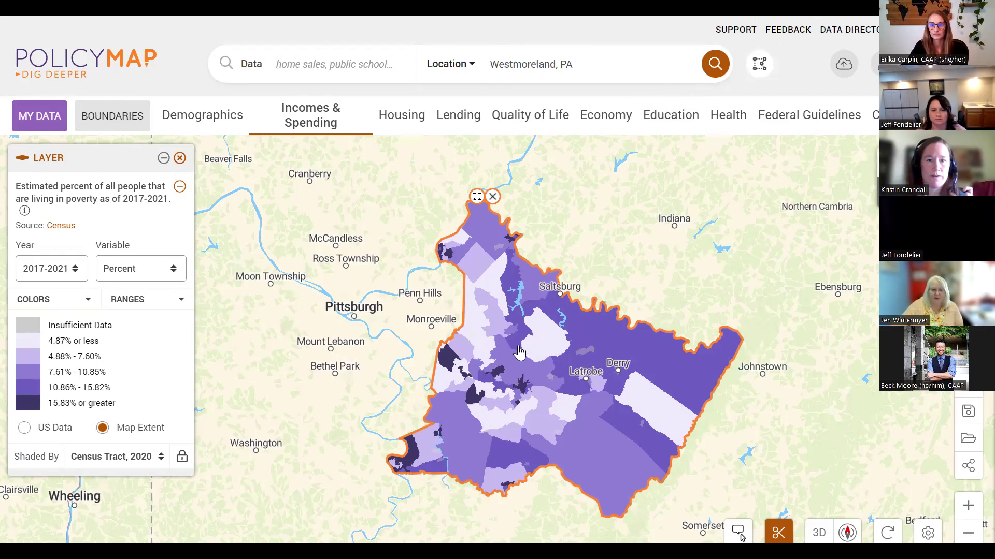
# - Add the Public Schools: Enrollment and Demographics (NCES) points to the Westmoreland County map
pyautogui.moveTo(561, 356); pyautogui.dragTo(514, 348)
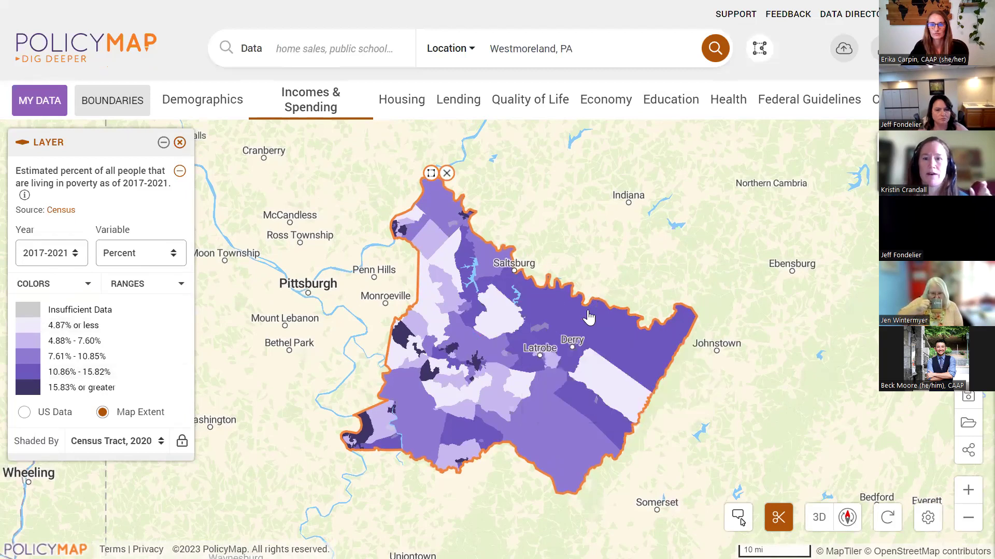
pyautogui.moveTo(588, 317)
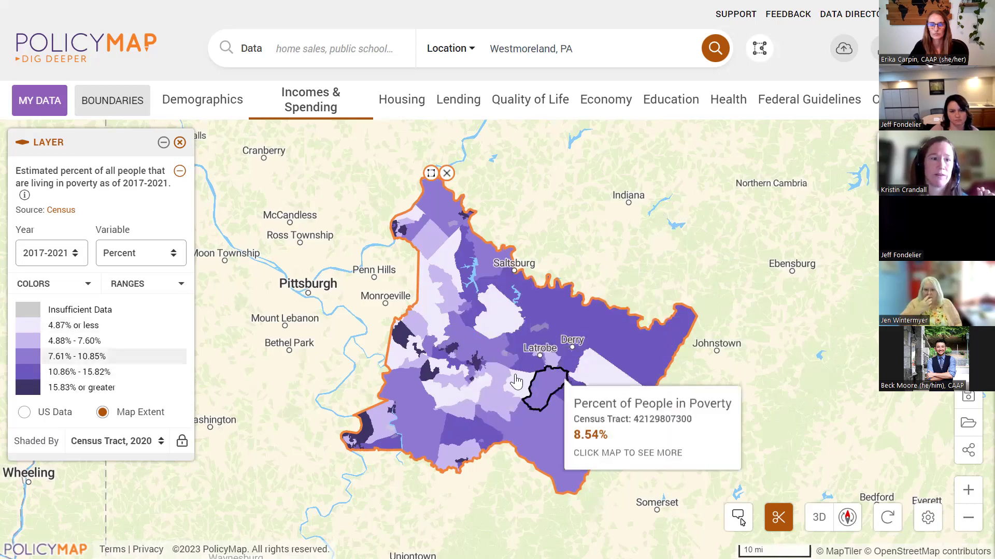
pyautogui.click(671, 104)
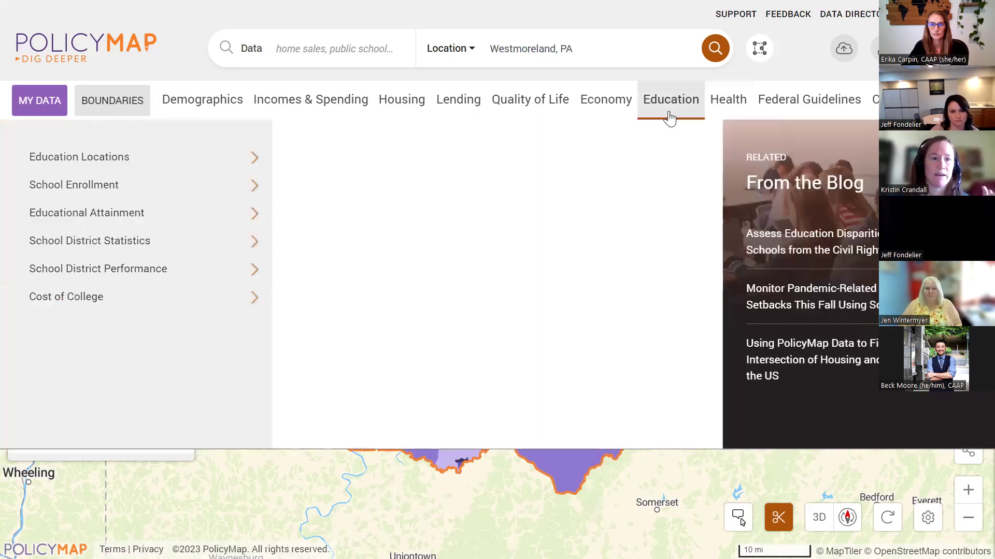
pyautogui.click(227, 162)
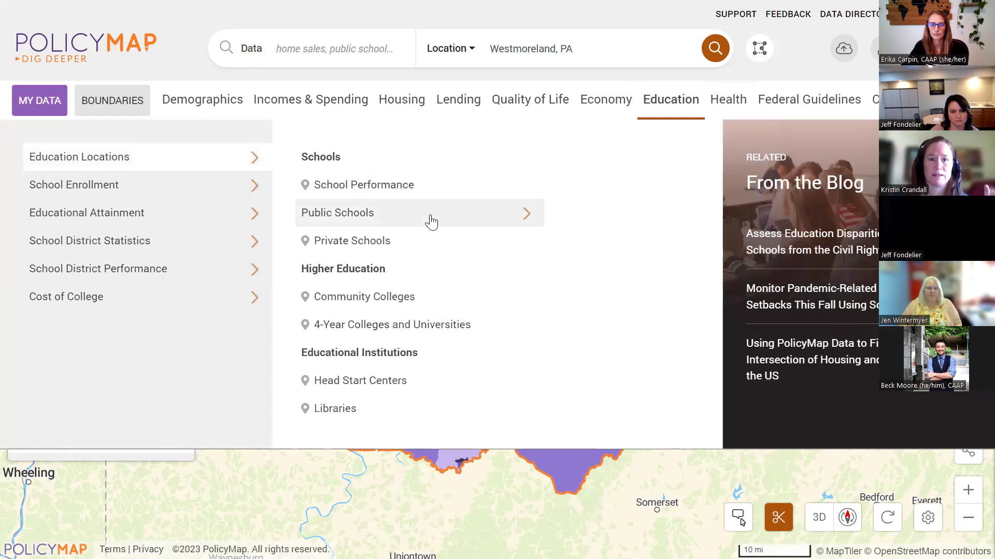
pyautogui.click(430, 222)
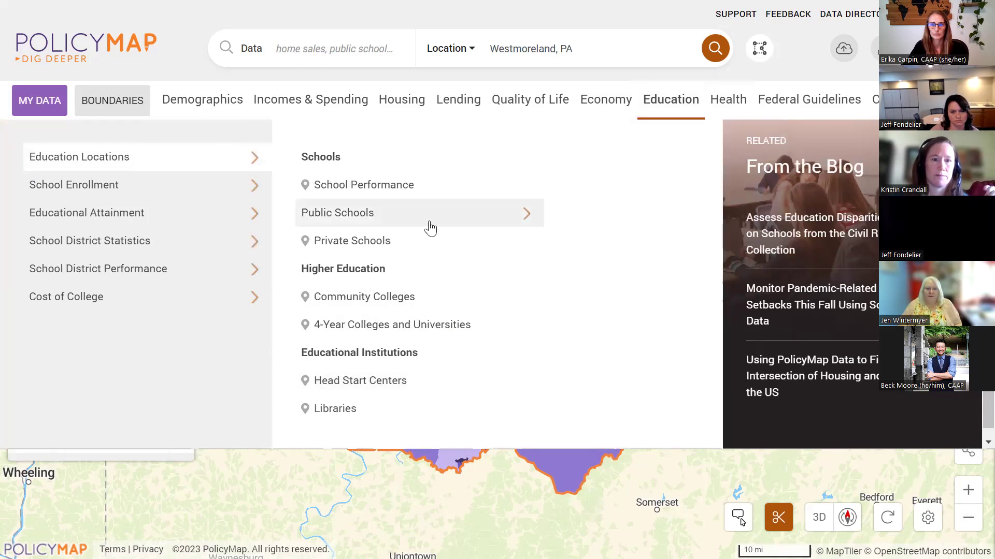
pyautogui.click(465, 227)
pyautogui.click(580, 207)
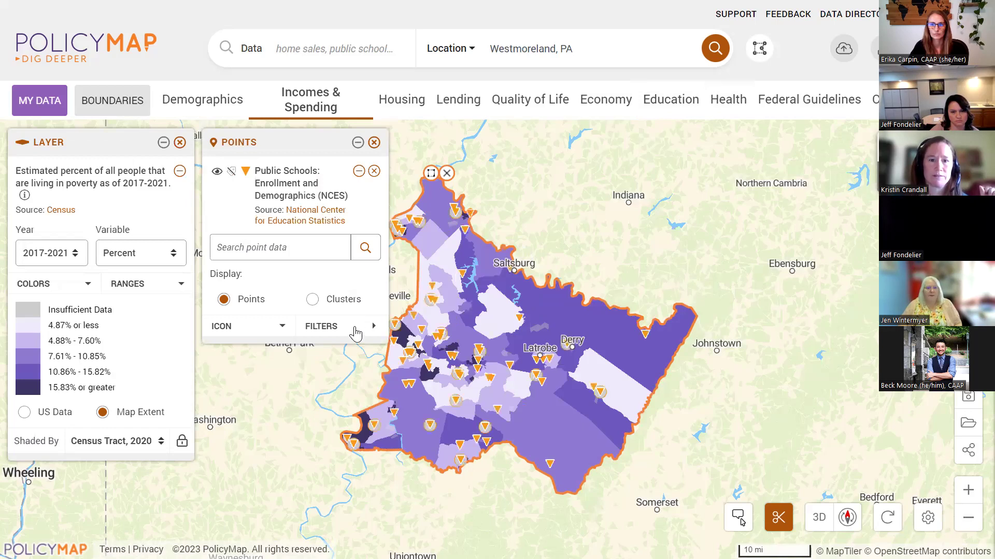
# - Filter the public school points to the Primary level
pyautogui.click(364, 328)
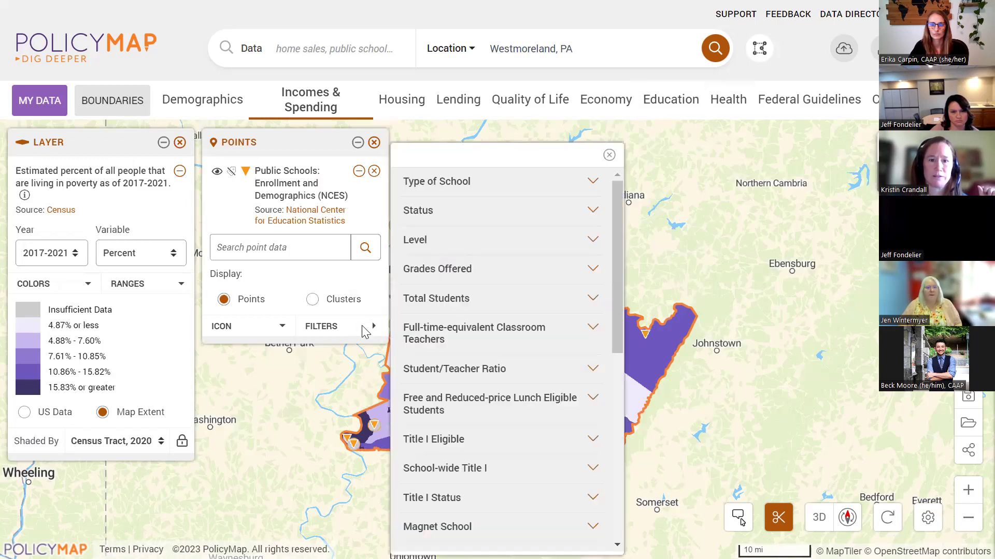
pyautogui.click(468, 269)
pyautogui.click(468, 241)
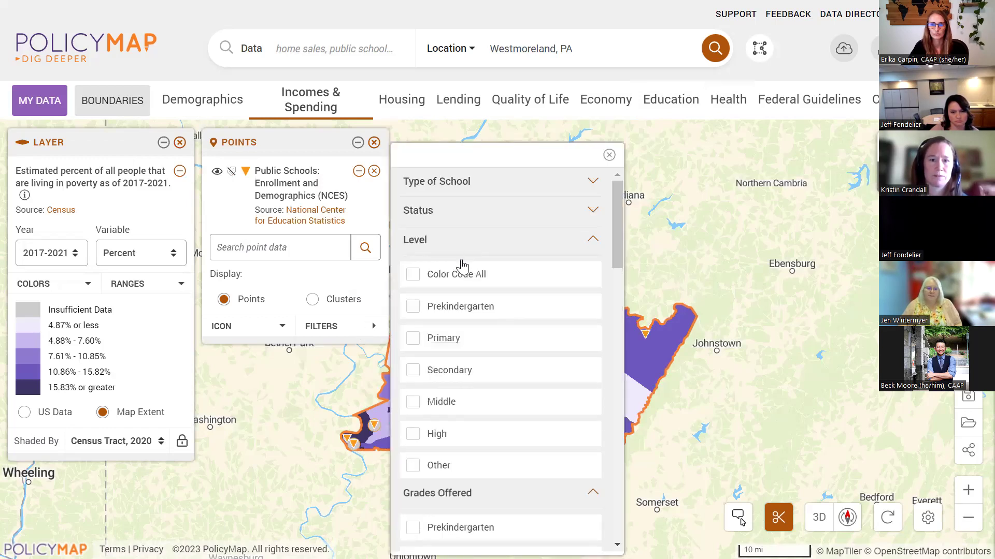
pyautogui.click(413, 339)
pyautogui.click(609, 155)
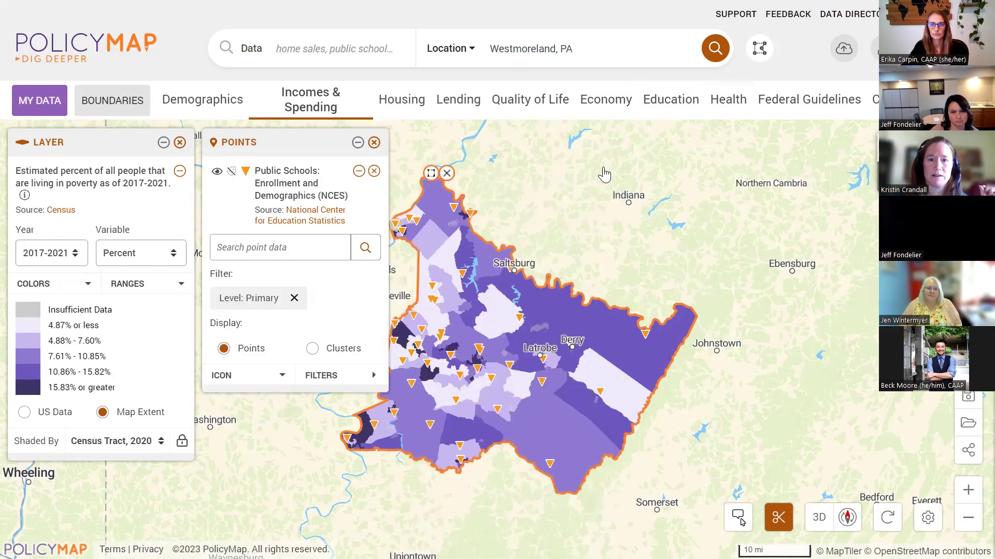
# - Review Westmoreland County's data download options, choosing the public school points and the points with poverty layer data, and close the county's details
pyautogui.moveTo(653, 318); pyautogui.dragTo(726, 341)
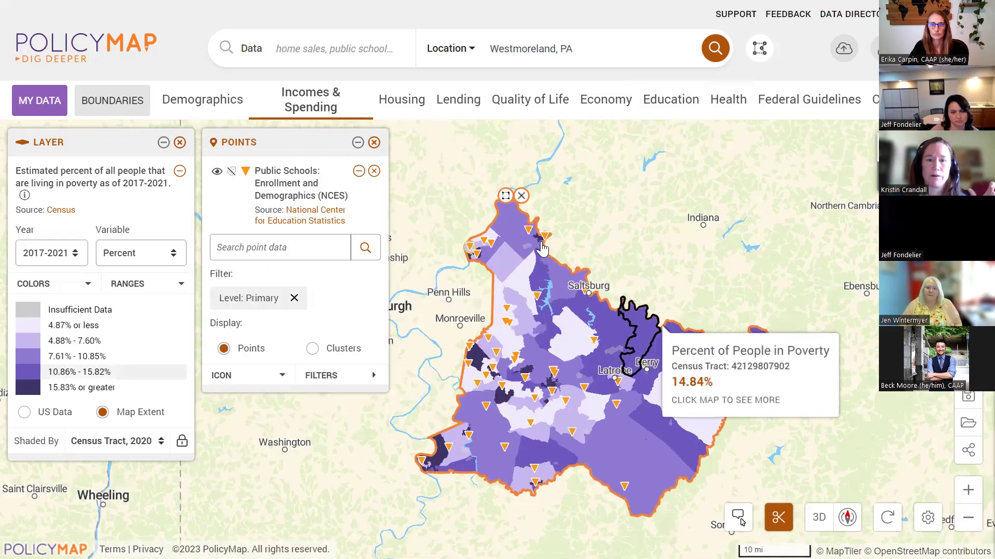
pyautogui.click(513, 212)
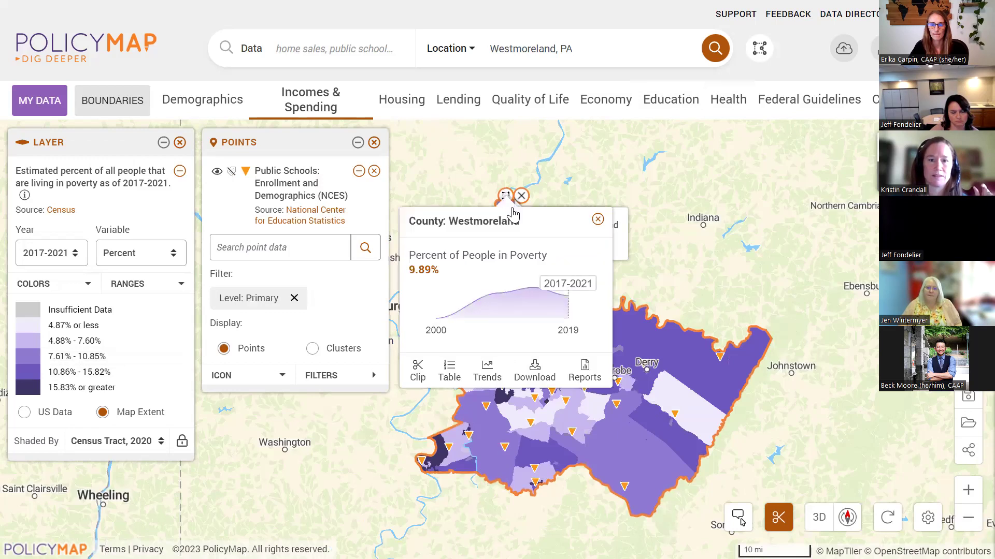
pyautogui.click(535, 371)
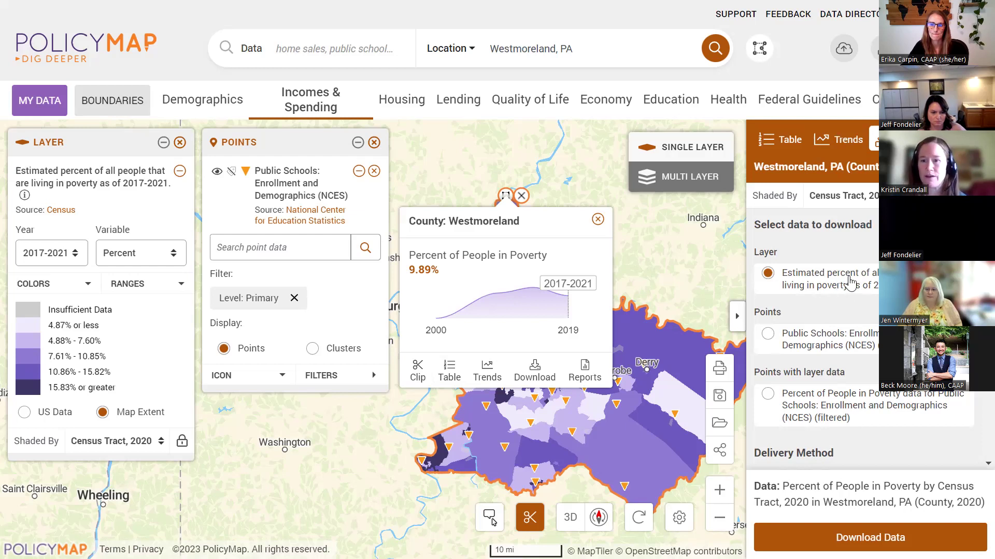
pyautogui.click(767, 334)
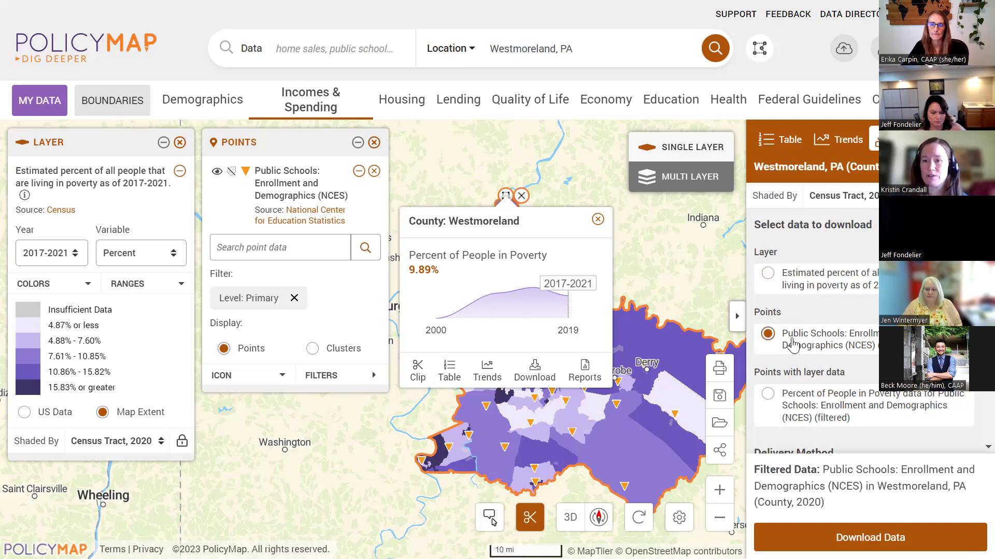
pyautogui.scroll(-1, 864, 332)
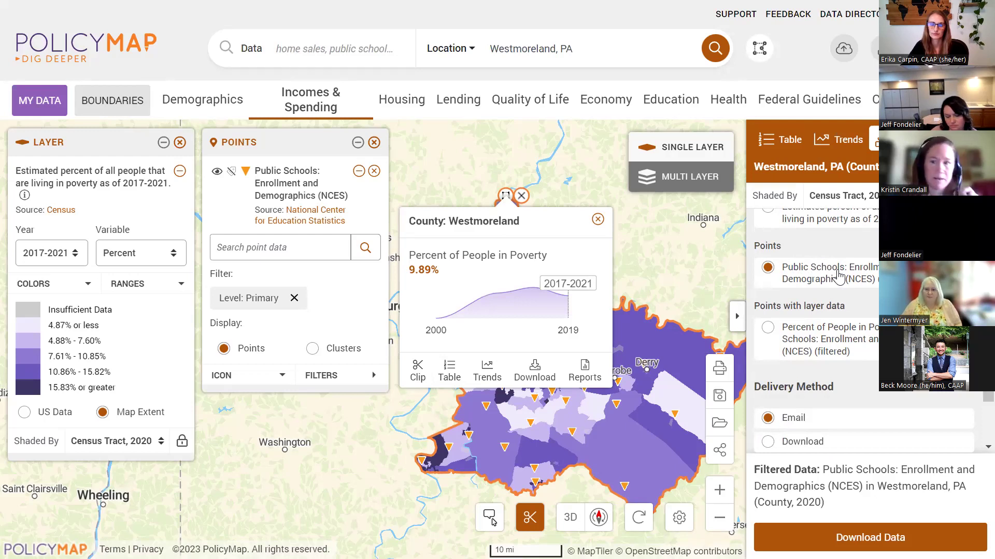
pyautogui.click(768, 328)
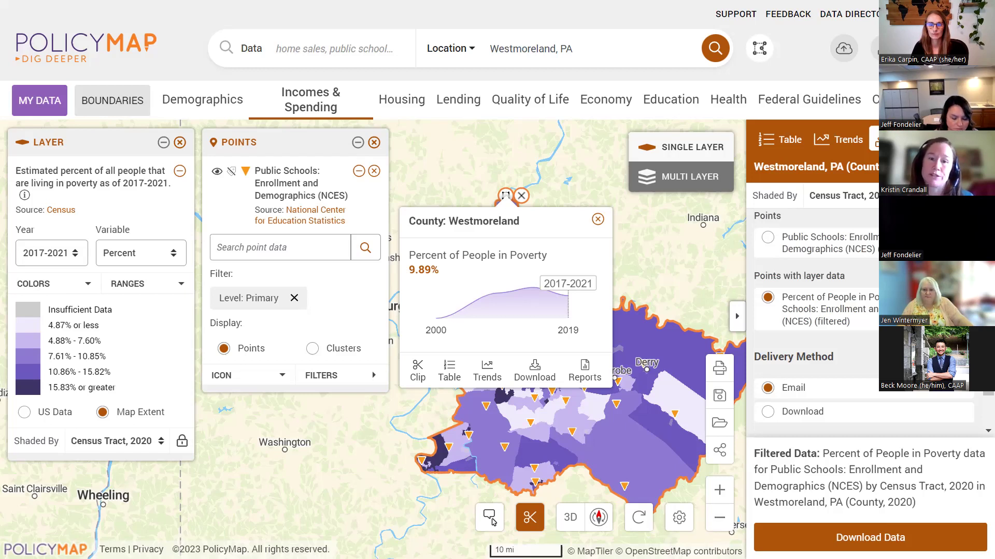
pyautogui.click(738, 322)
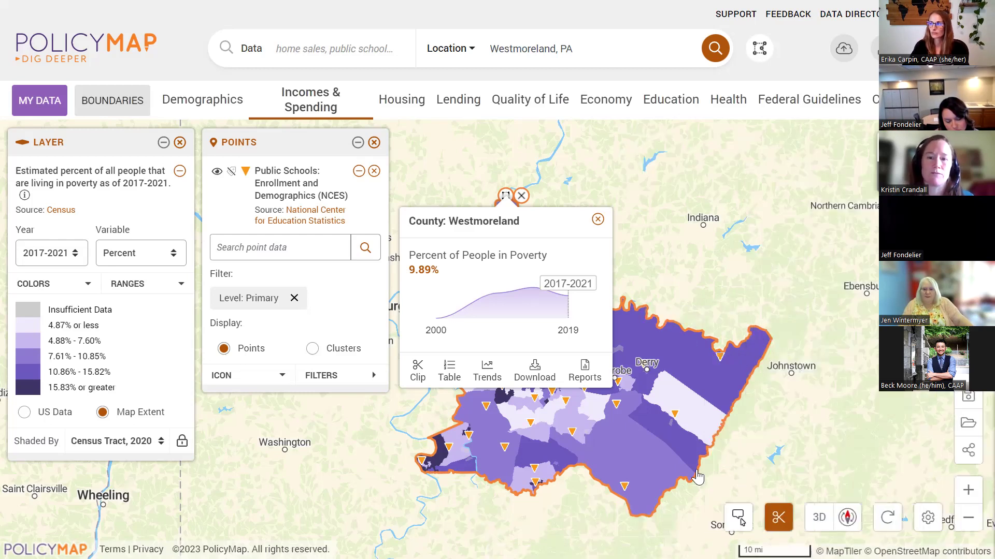
pyautogui.click(598, 219)
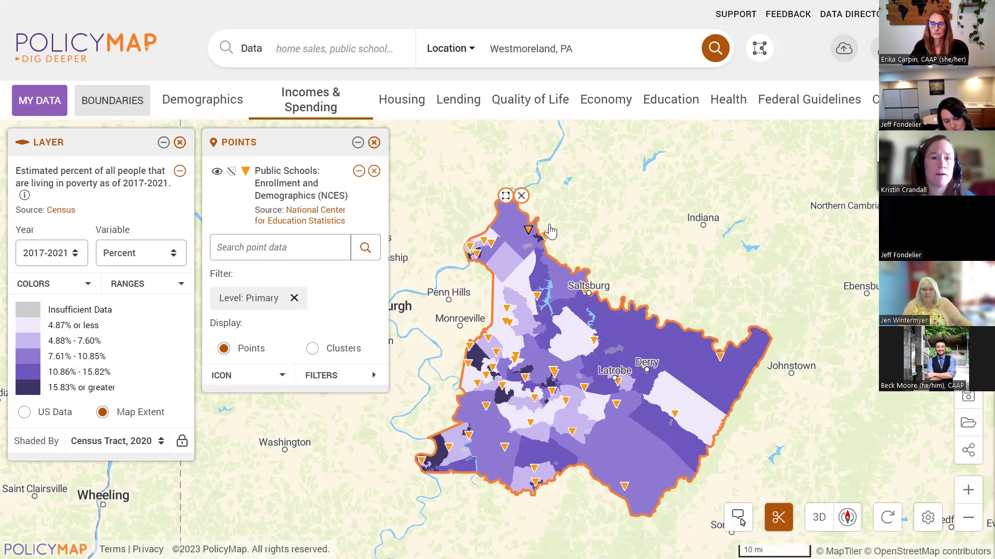
# - Remove the public school points and clear the Westmoreland County selection so the poverty layer covers the surrounding region
pyautogui.click(374, 142)
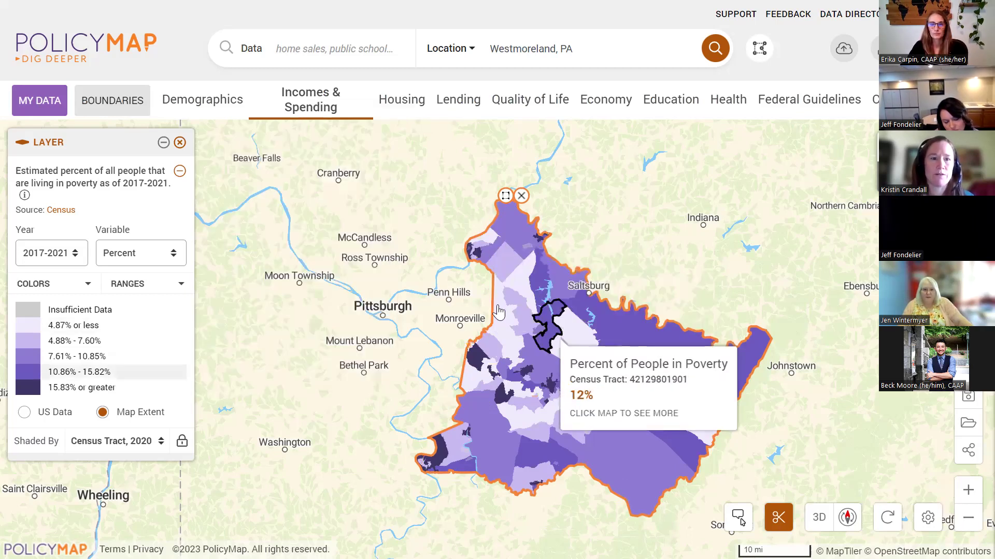
pyautogui.moveTo(544, 334); pyautogui.dragTo(490, 307)
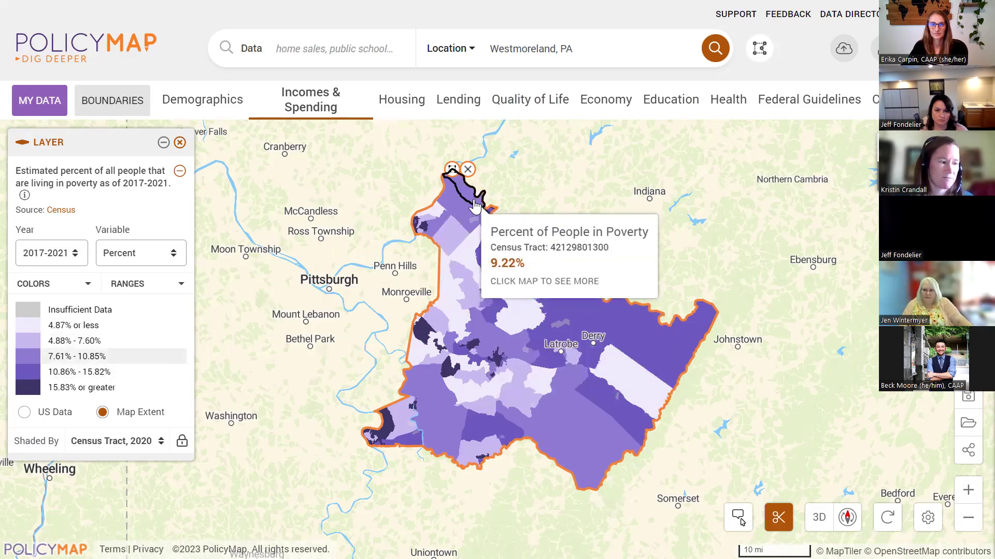
pyautogui.click(467, 171)
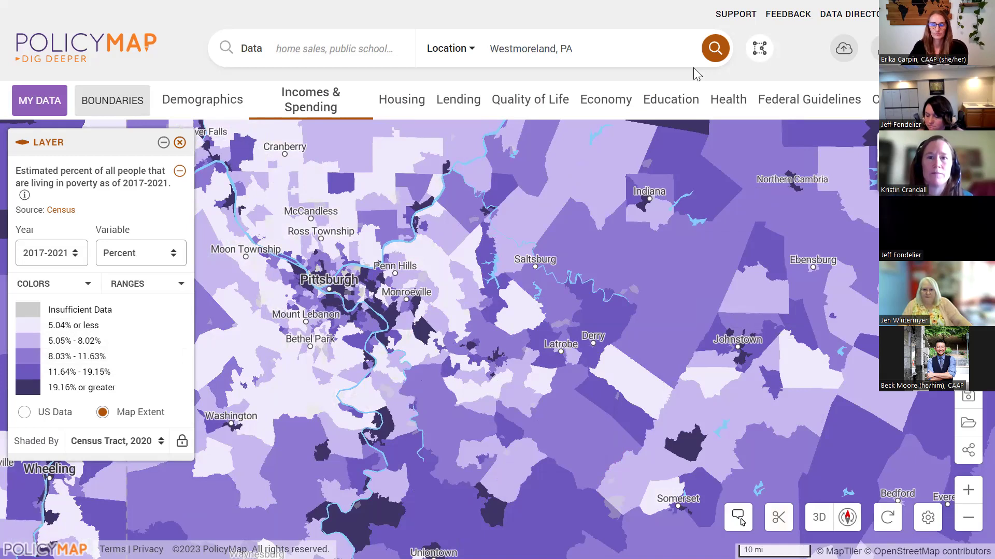
# - Search the locations for "snyder" and map Snyder, PA (County)
pyautogui.click(585, 48)
pyautogui.write('sny')
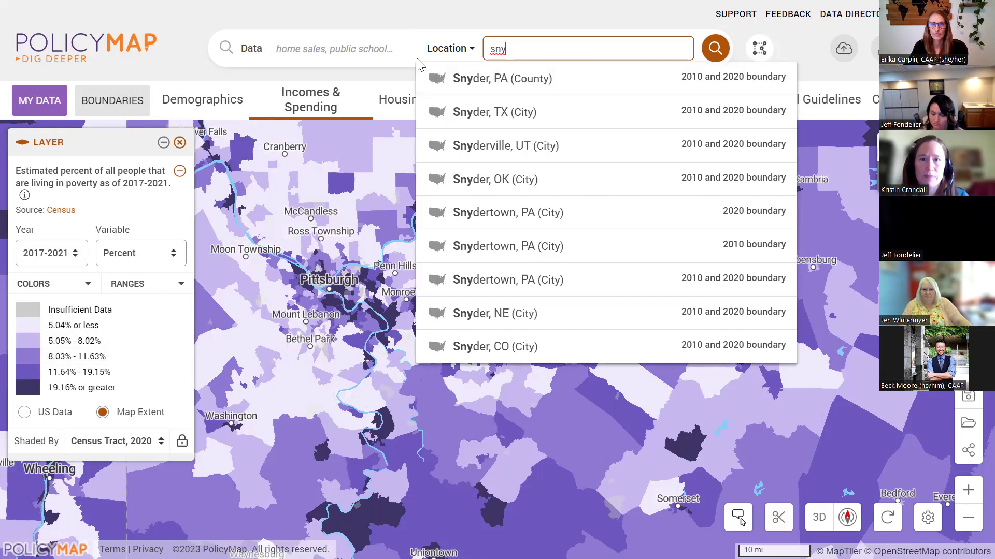
pyautogui.press('Escape')
pyautogui.hotkey('ctrl', 'a')
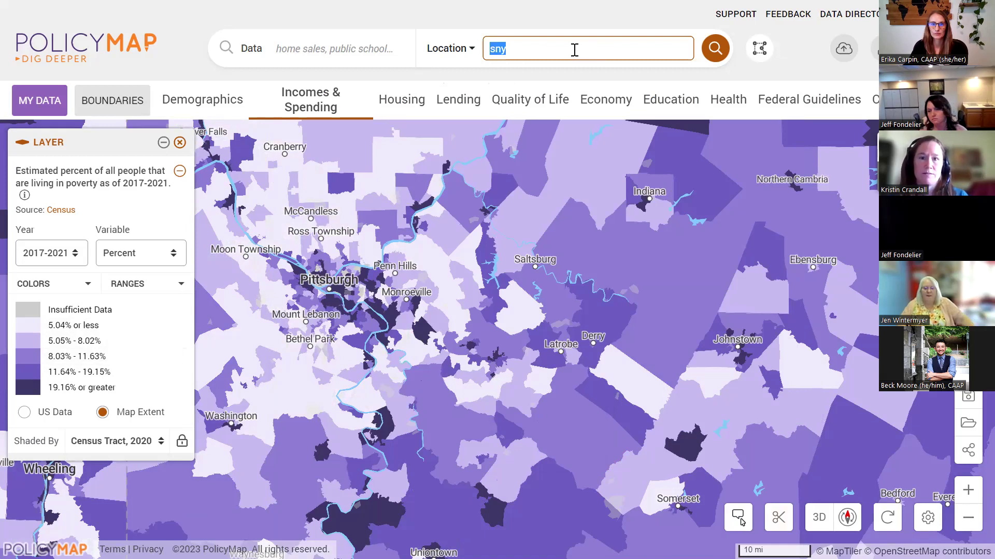
pyautogui.click(544, 48)
pyautogui.write('der')
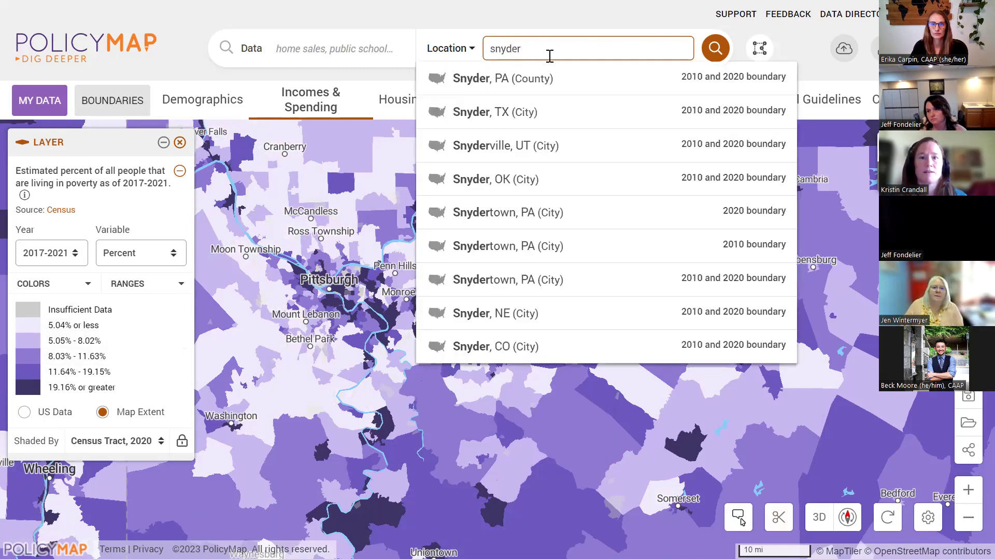
pyautogui.click(554, 80)
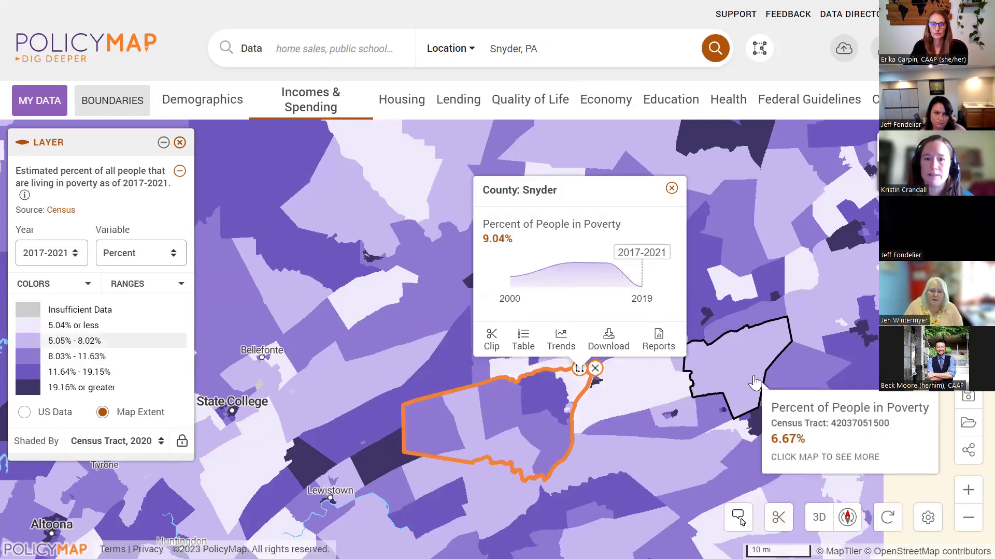
# - Close Snyder County's details and remove the poverty layer to leave a plain base map of the area
pyautogui.click(671, 189)
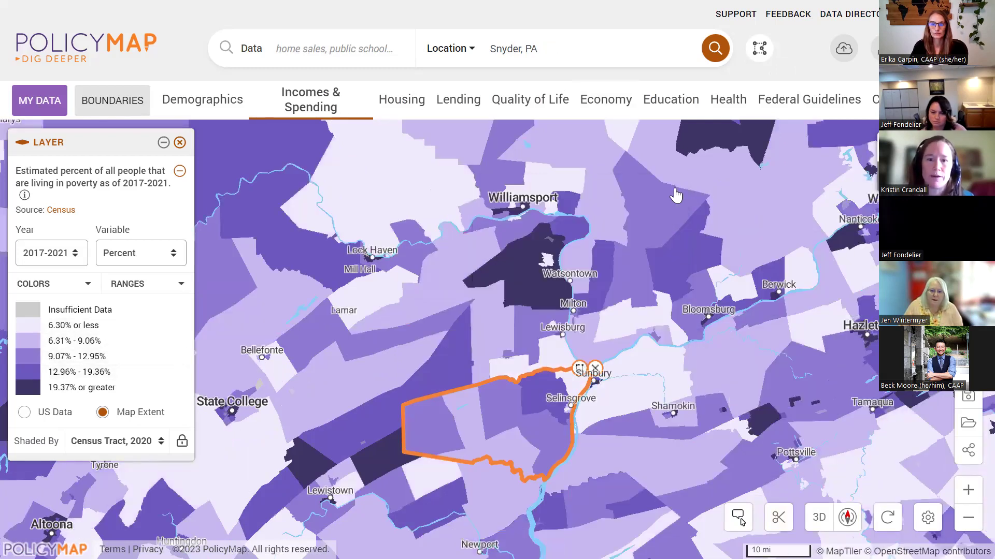
pyautogui.moveTo(667, 343); pyautogui.dragTo(657, 305)
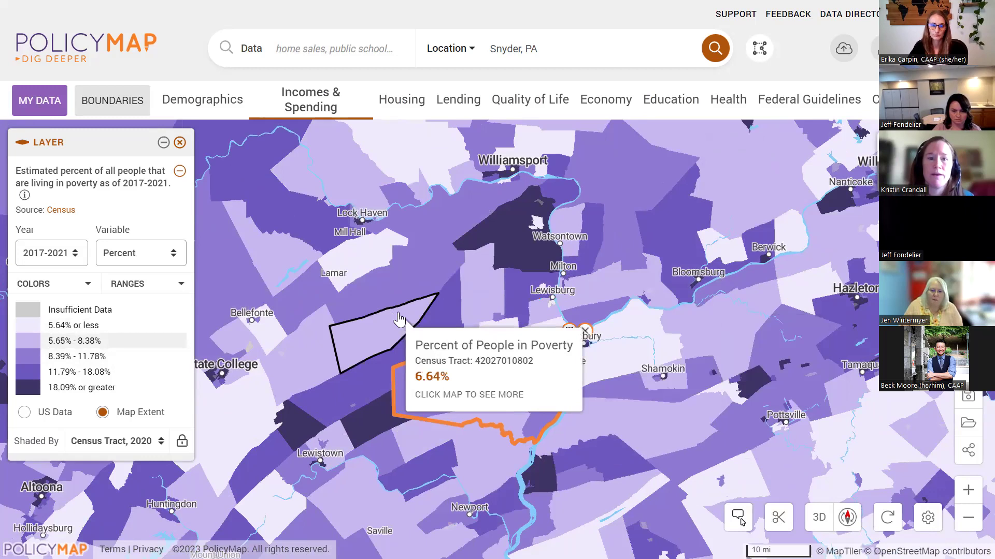
pyautogui.click(180, 142)
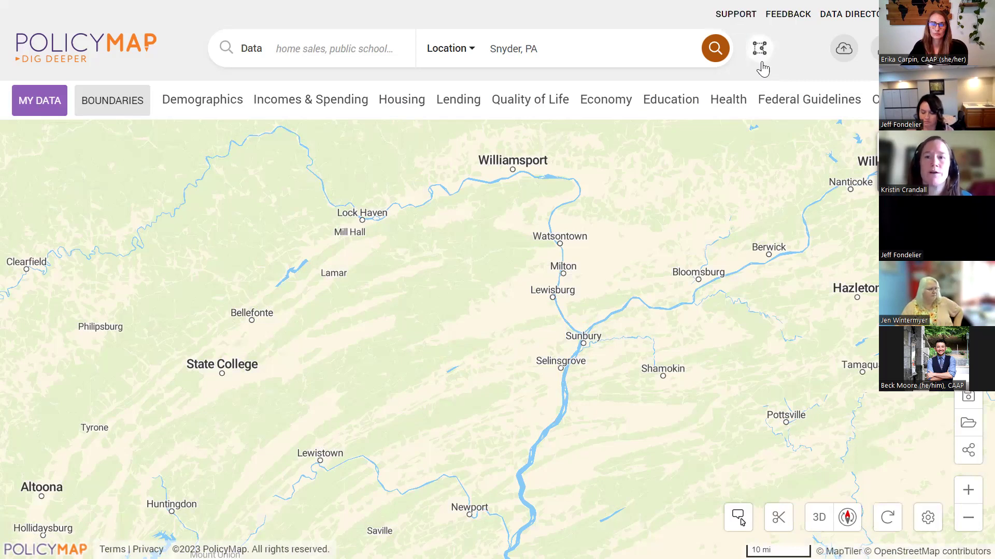
# - Start creating a custom region with the Assembled region method
pyautogui.click(761, 54)
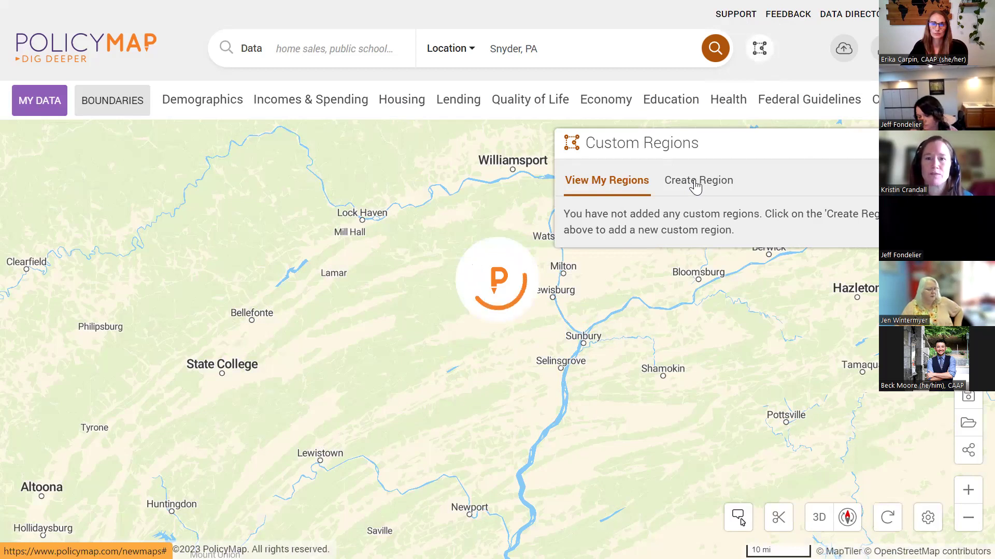
pyautogui.click(695, 186)
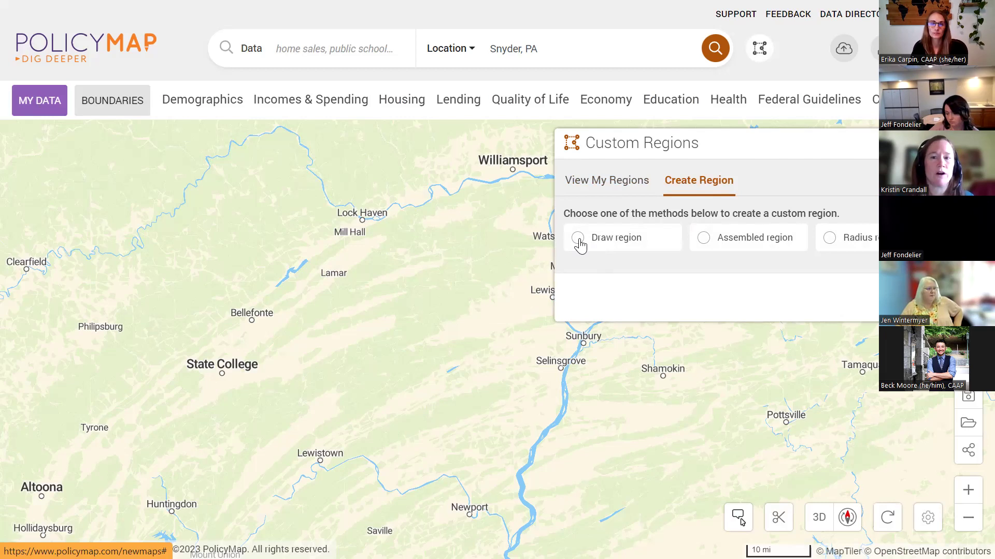
pyautogui.click(707, 245)
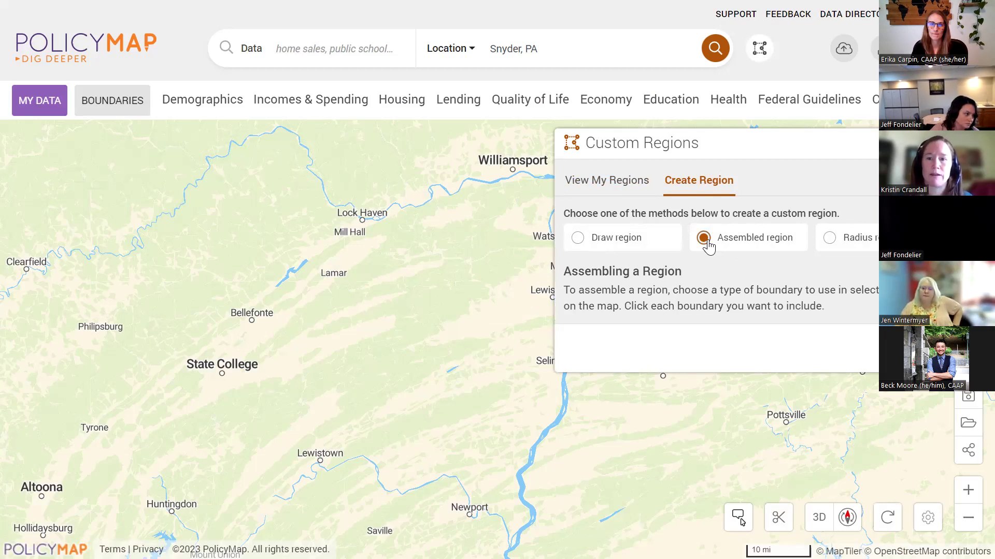
pyautogui.click(830, 244)
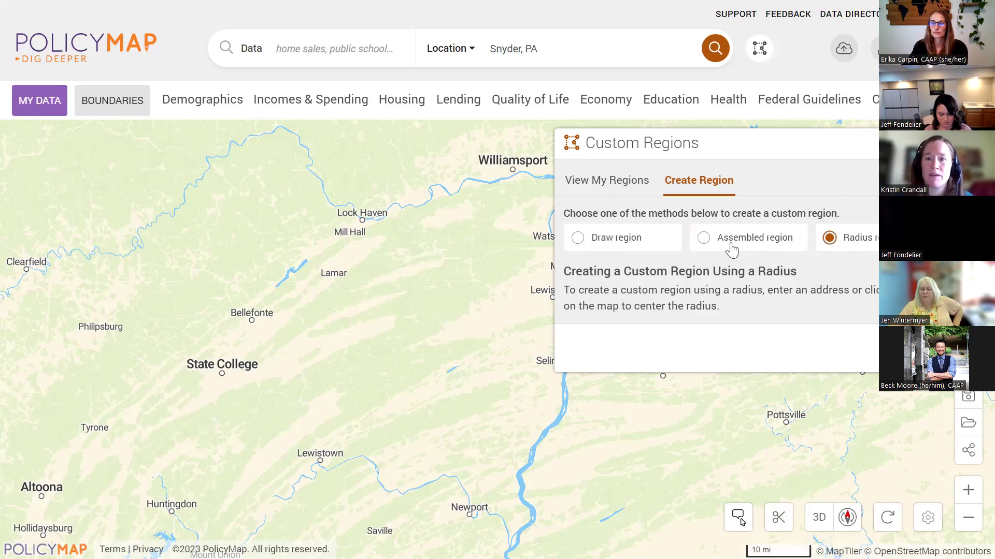
pyautogui.click(703, 239)
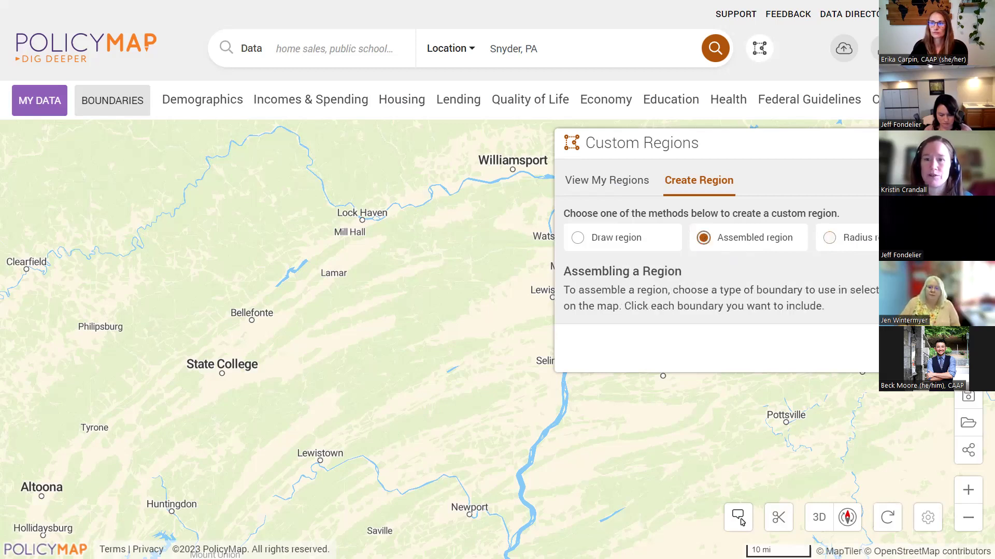
pyautogui.click(919, 348)
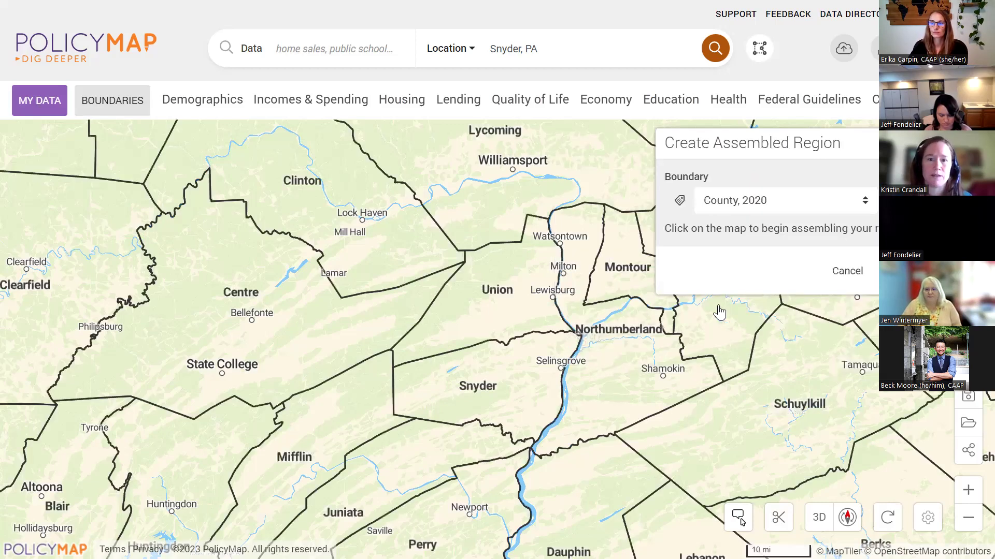
# - Keep County, 2020 as the boundary type and assemble the region from Union and Snyder counties
pyautogui.click(812, 208)
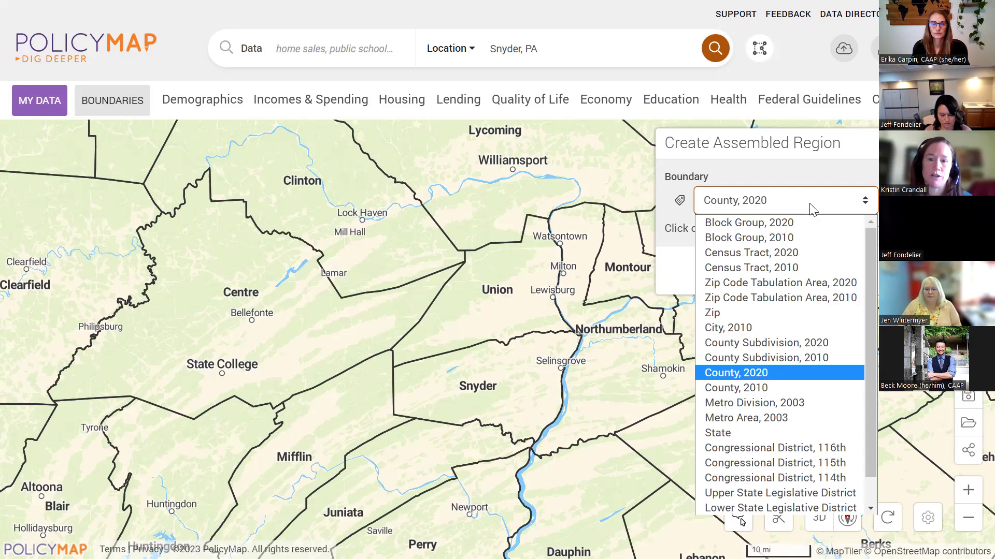
pyautogui.click(887, 231)
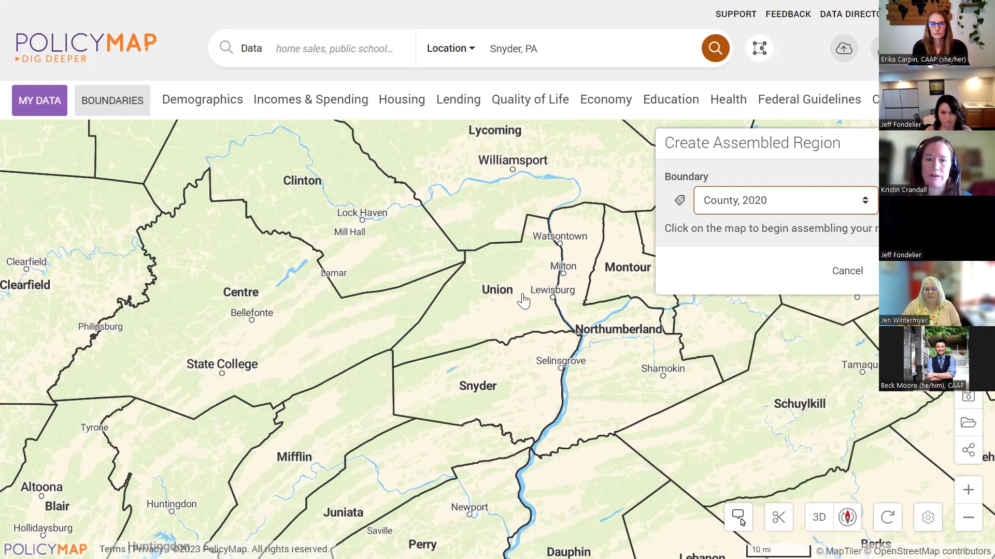
pyautogui.click(491, 306)
pyautogui.click(510, 392)
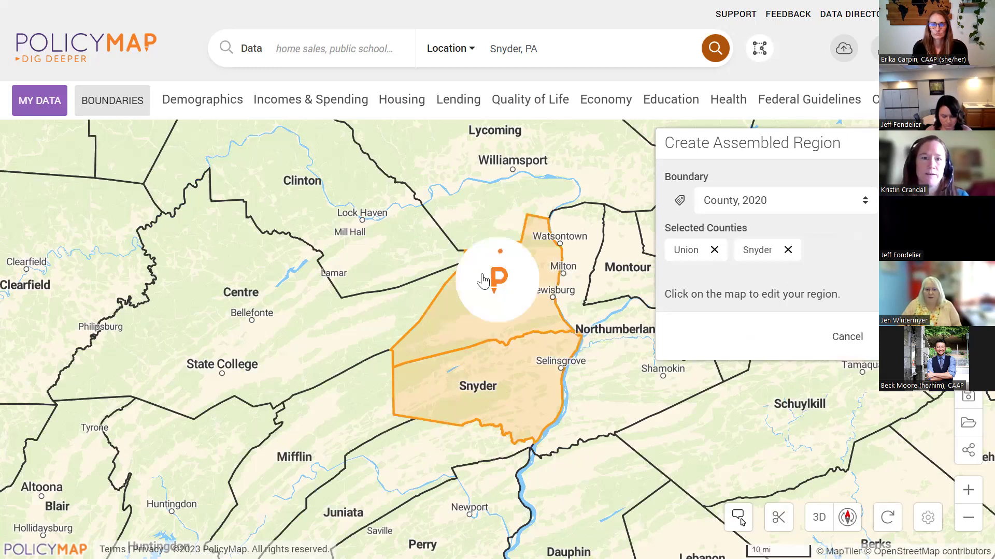
# - Name the assembled region "Union Snyder CAA Service Area", save it and close its details
pyautogui.click(482, 278)
pyautogui.write('Union Snyder CAA Service Area')
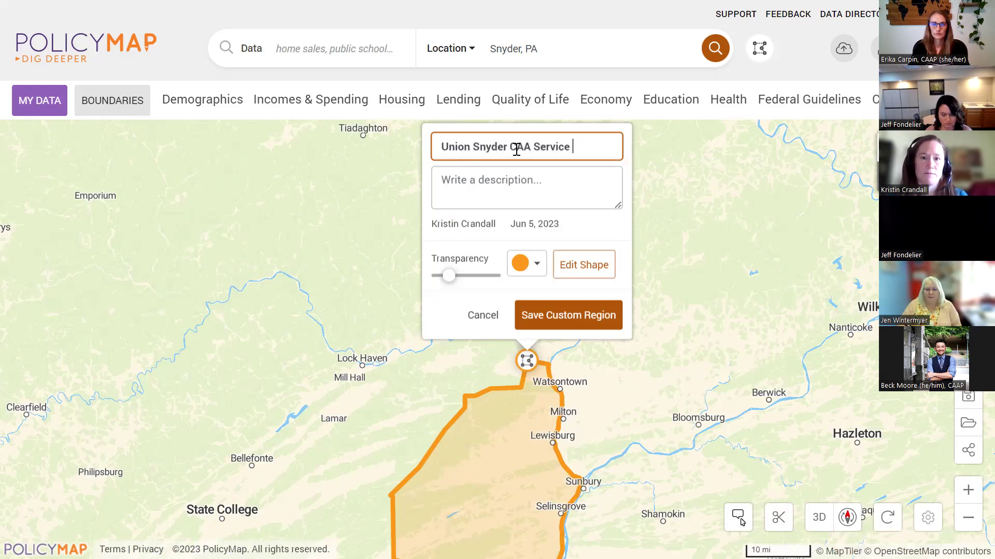
pyautogui.click(570, 317)
pyautogui.moveTo(553, 387); pyautogui.dragTo(553, 279)
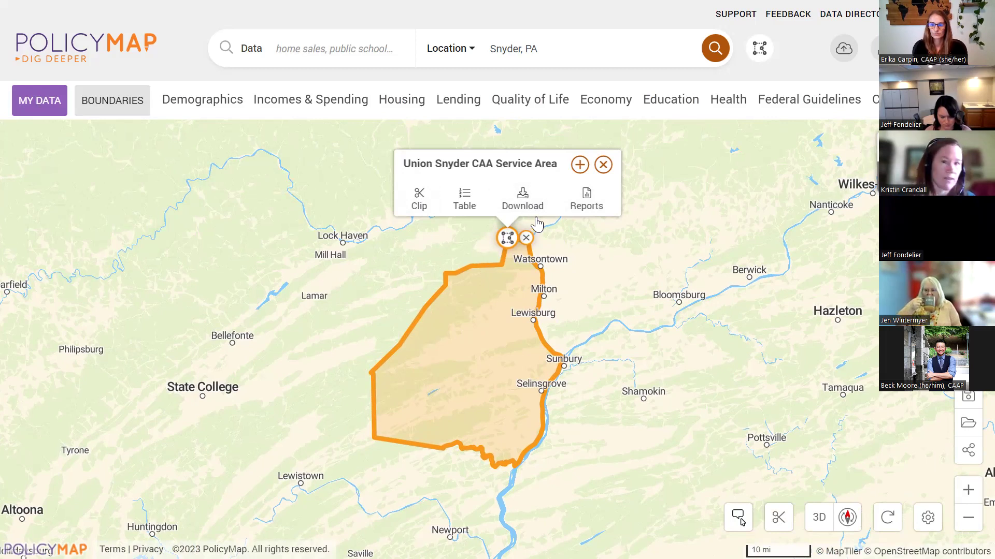
pyautogui.click(603, 165)
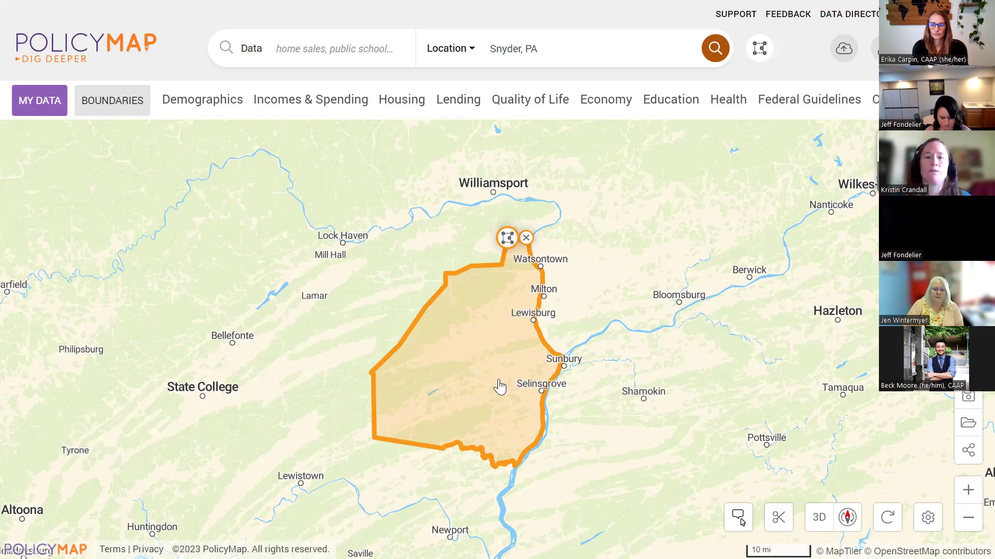
# - Add the Area Deprivation Index State Rank layer from the health risk factors to the map
pyautogui.moveTo(500, 388); pyautogui.dragTo(523, 361)
pyautogui.click(723, 98)
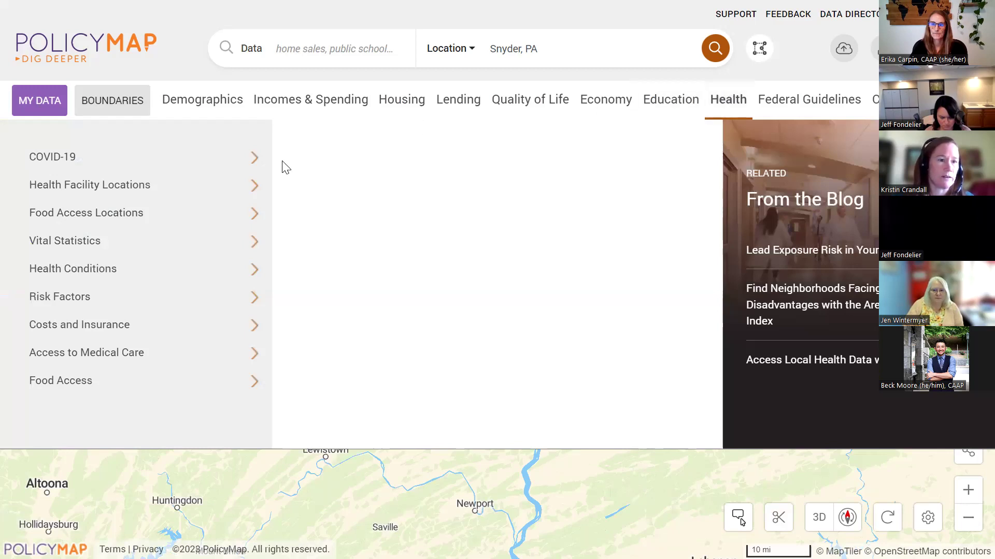
pyautogui.click(216, 280)
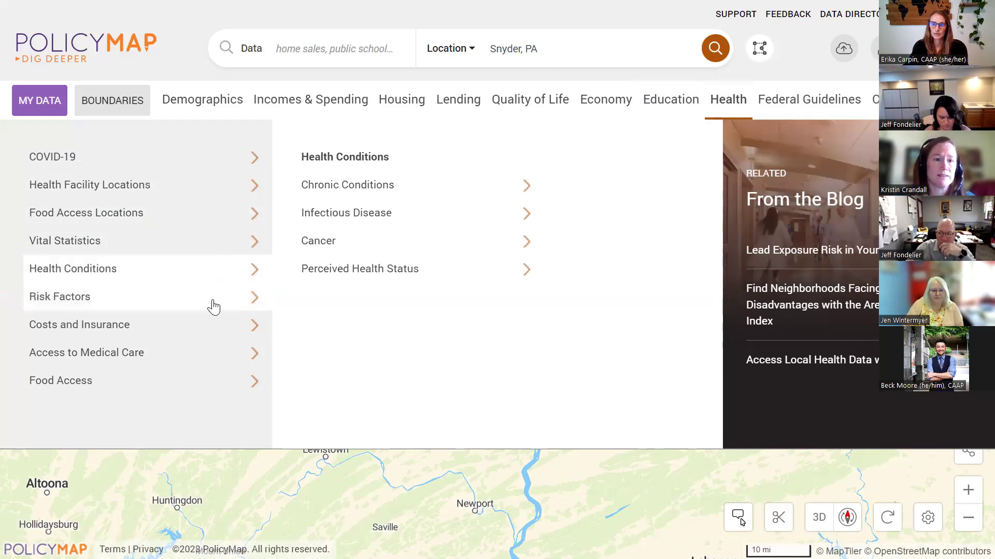
pyautogui.moveTo(213, 306)
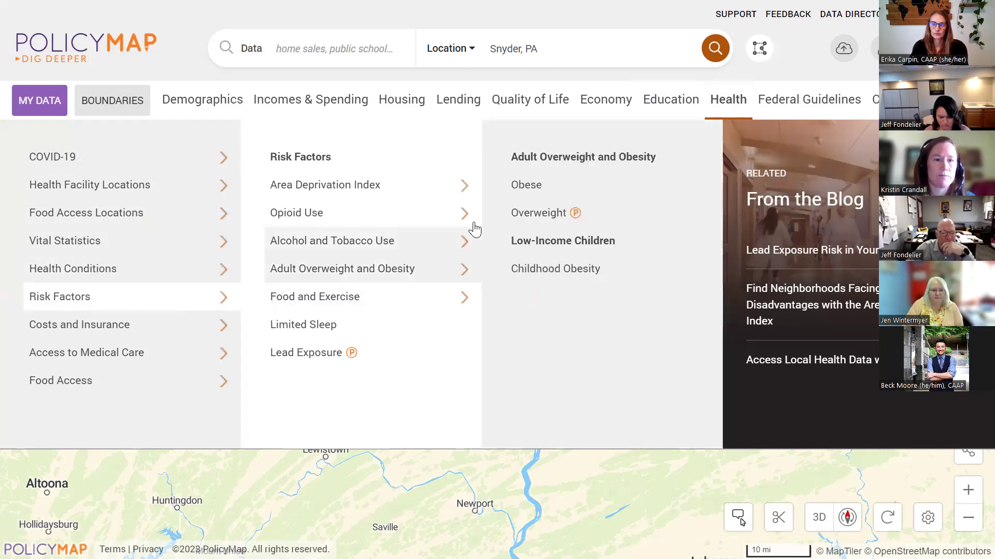
pyautogui.moveTo(403, 187)
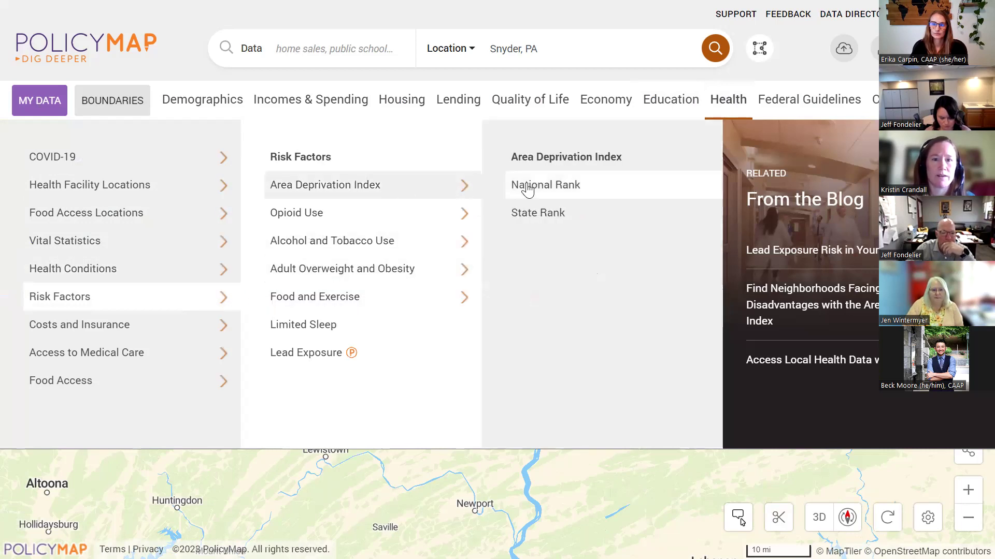
pyautogui.click(554, 218)
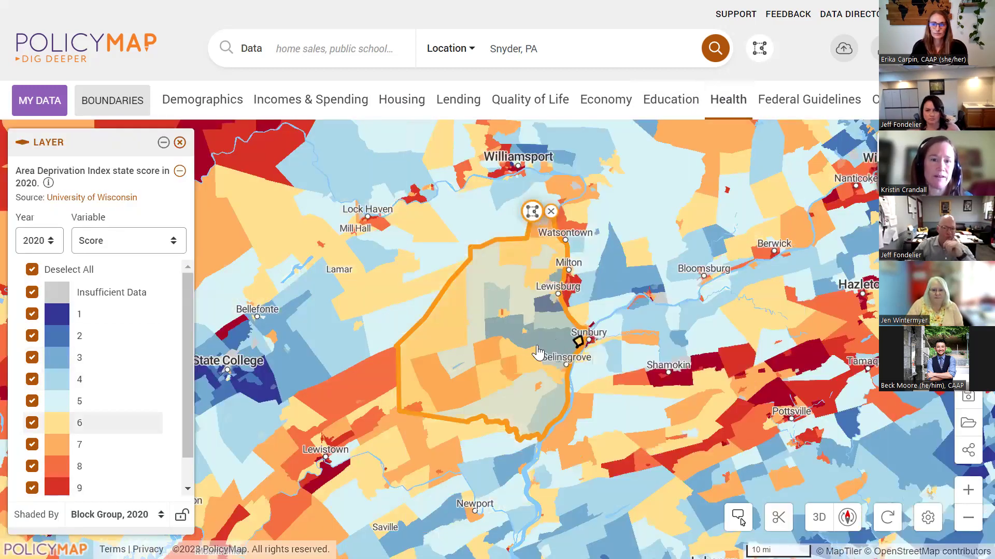
# - Read the Area Deprivation Index state score description, highlighting its ranking criteria and the sentence on correlated health outcomes
pyautogui.moveTo(535, 341); pyautogui.dragTo(516, 326)
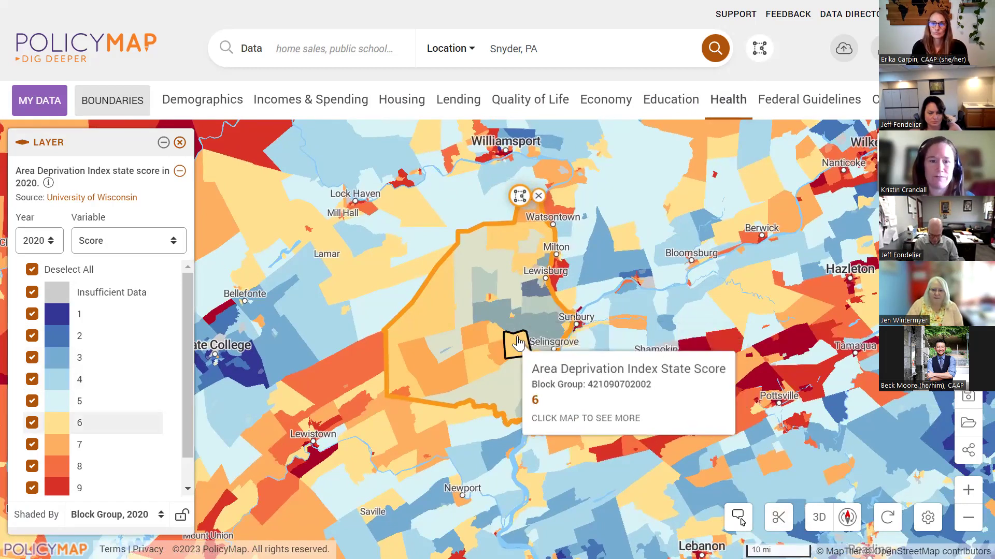
pyautogui.moveTo(523, 315)
pyautogui.mouseDown()
pyautogui.moveTo(506, 326)
pyautogui.moveTo(532, 325)
pyautogui.mouseUp()
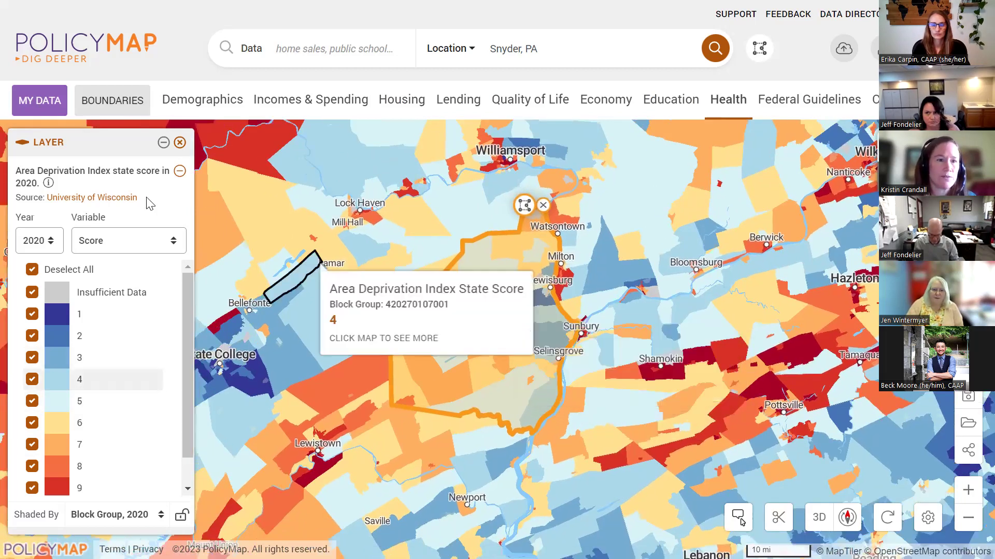
pyautogui.click(48, 184)
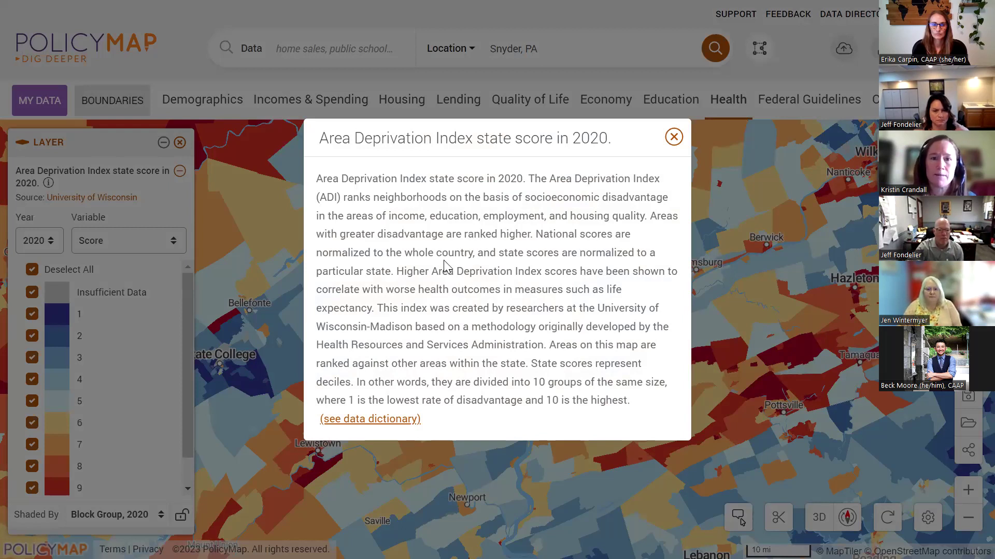
pyautogui.moveTo(386, 216); pyautogui.dragTo(648, 220)
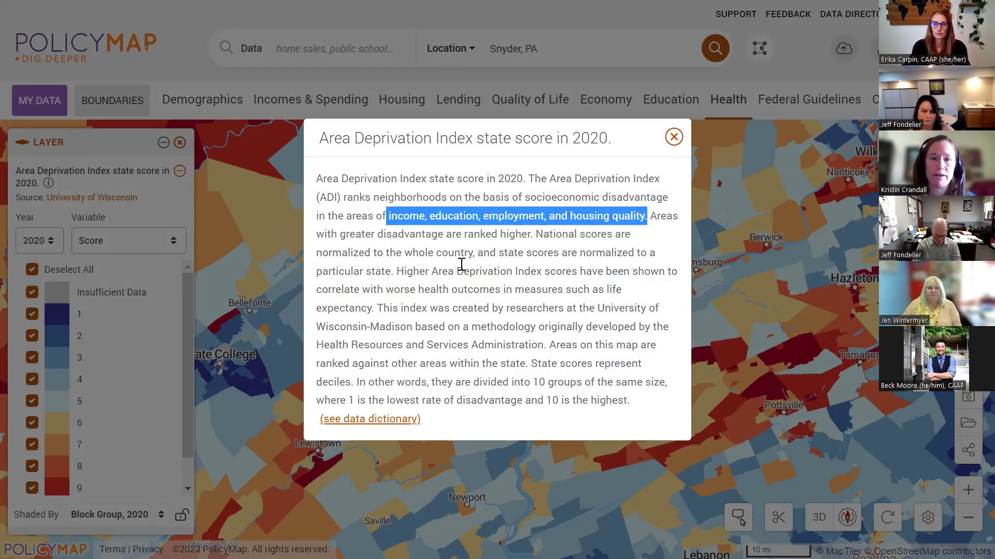
pyautogui.click(399, 271)
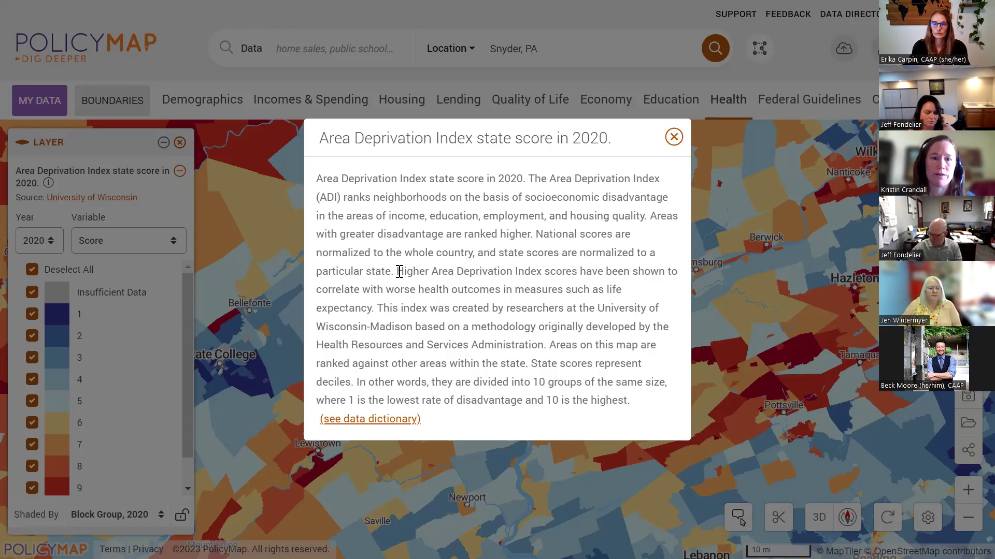
pyautogui.moveTo(400, 271); pyautogui.dragTo(375, 306)
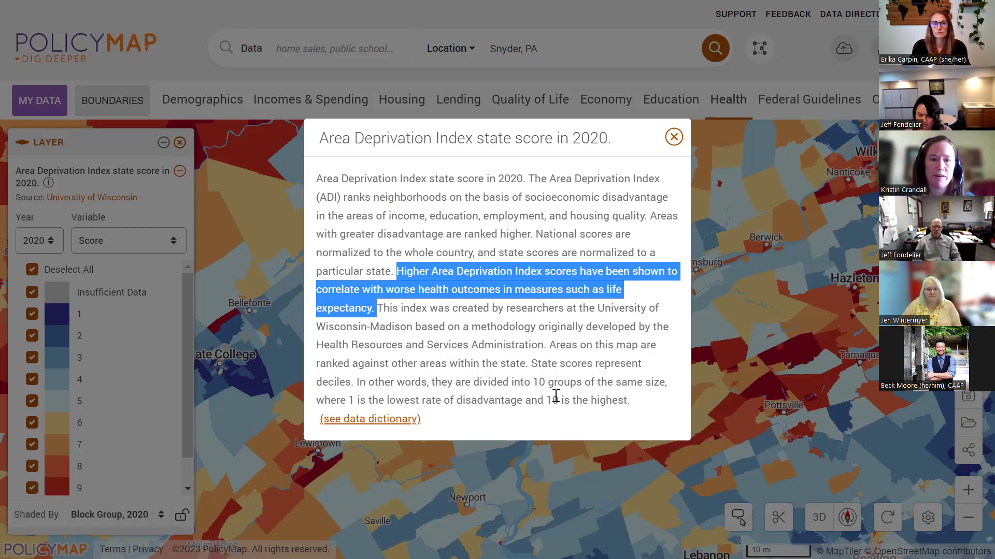
# - Open the data dictionary and review the University of Wisconsin: Area Deprivation Index entry, including its source, years, geographies and description
pyautogui.click(358, 421)
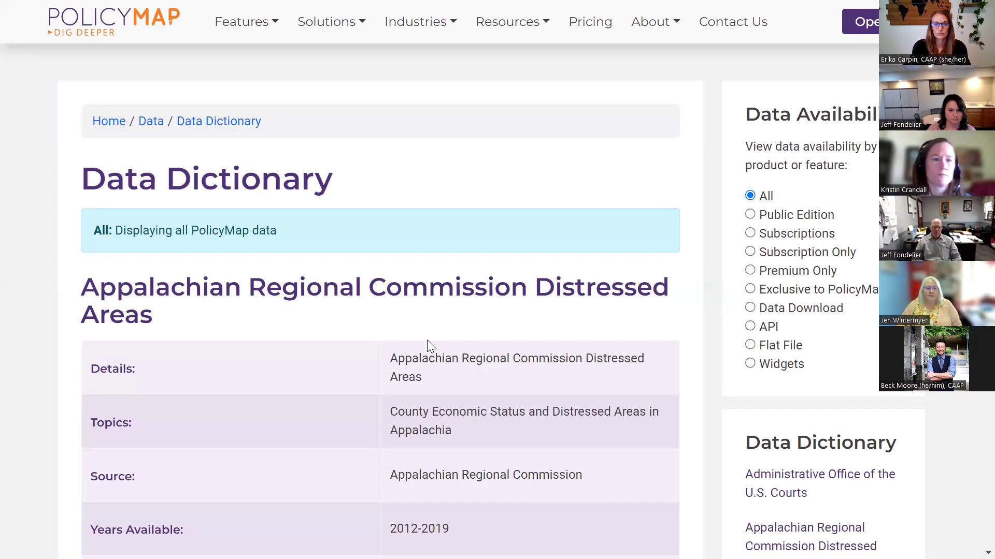
pyautogui.scroll(-20, 426, 340)
pyautogui.scroll(1, 418, 236)
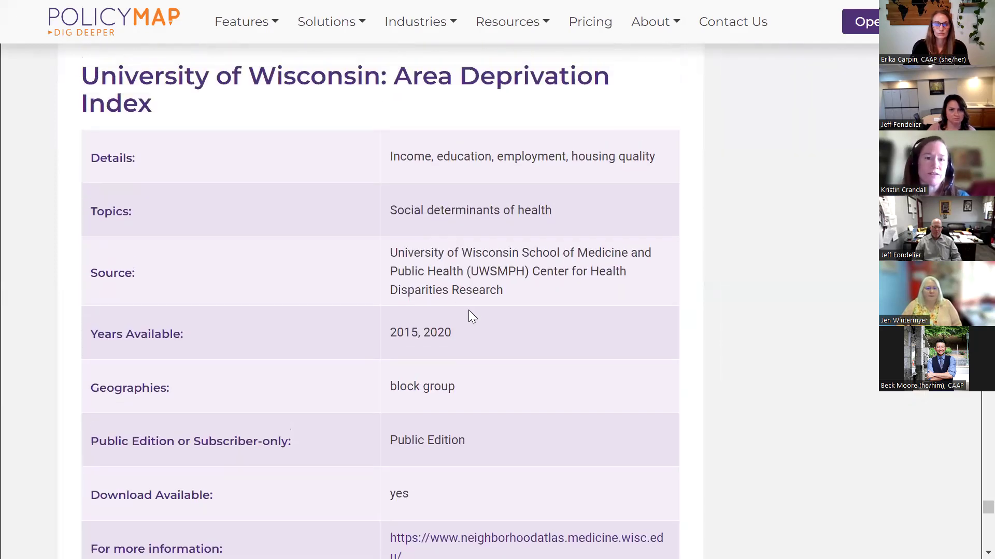
pyautogui.scroll(-1, 475, 313)
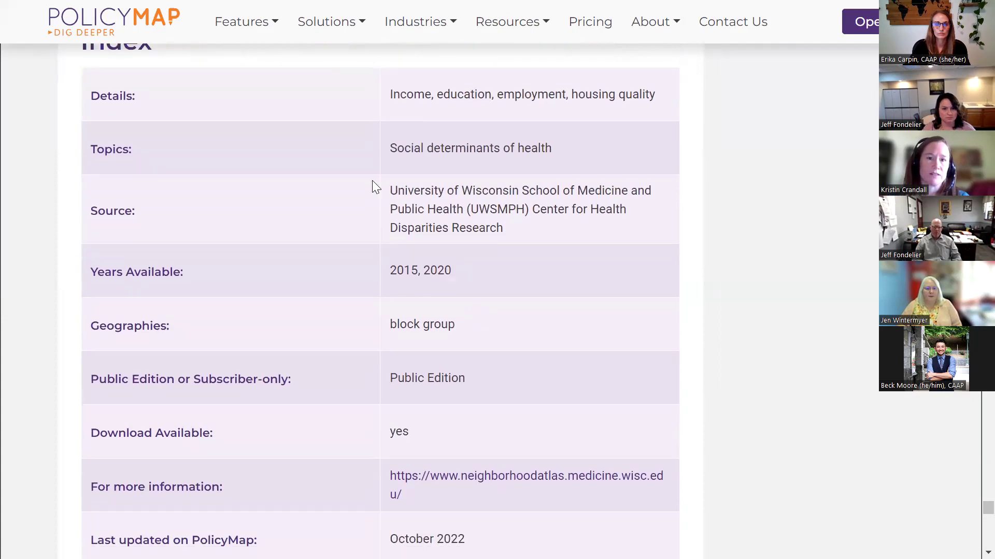
pyautogui.scroll(-2, 436, 359)
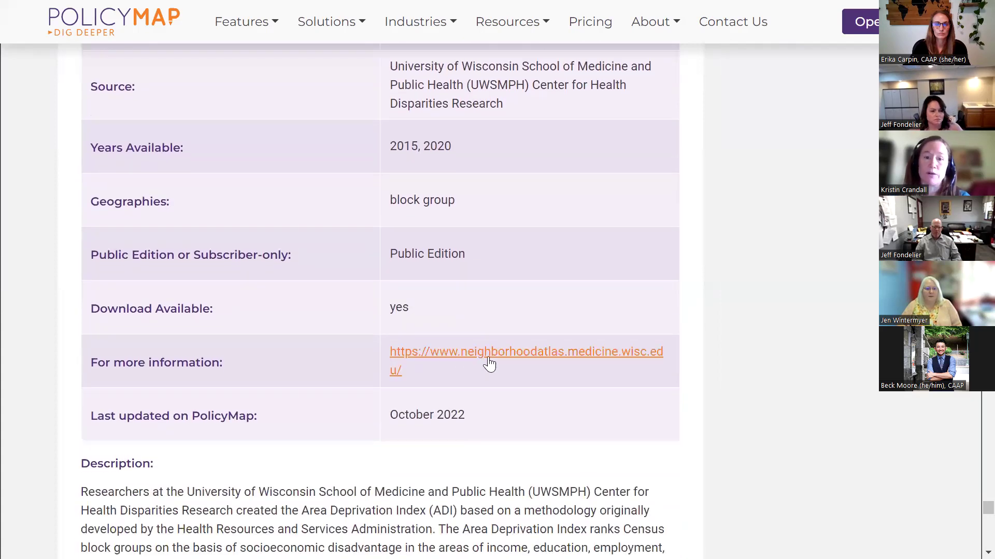
pyautogui.scroll(-1, 491, 361)
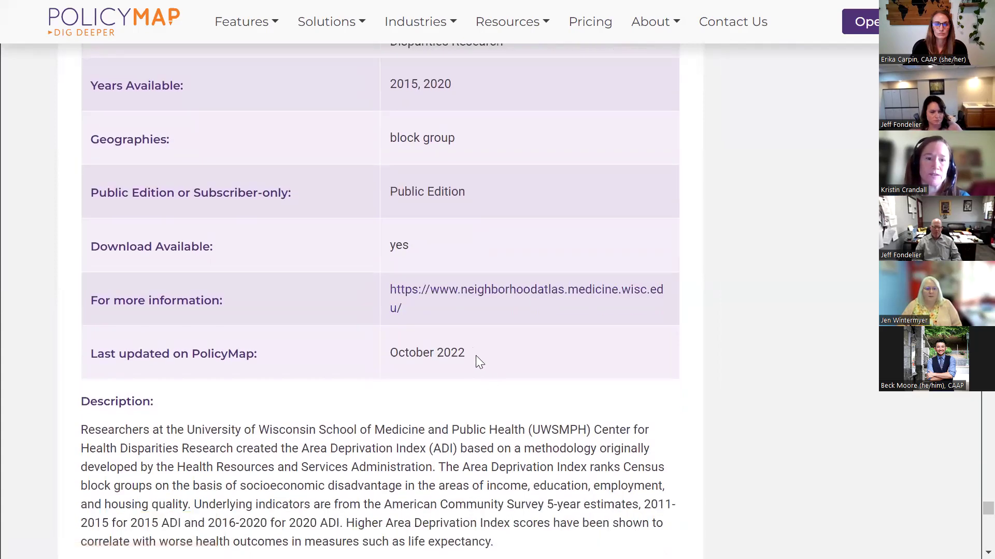
# - Highlight the last-updated date in the Area Deprivation Index dictionary entry, return to the map and close the score description
pyautogui.moveTo(475, 356); pyautogui.dragTo(396, 356)
pyautogui.scroll(-2, 254, 284)
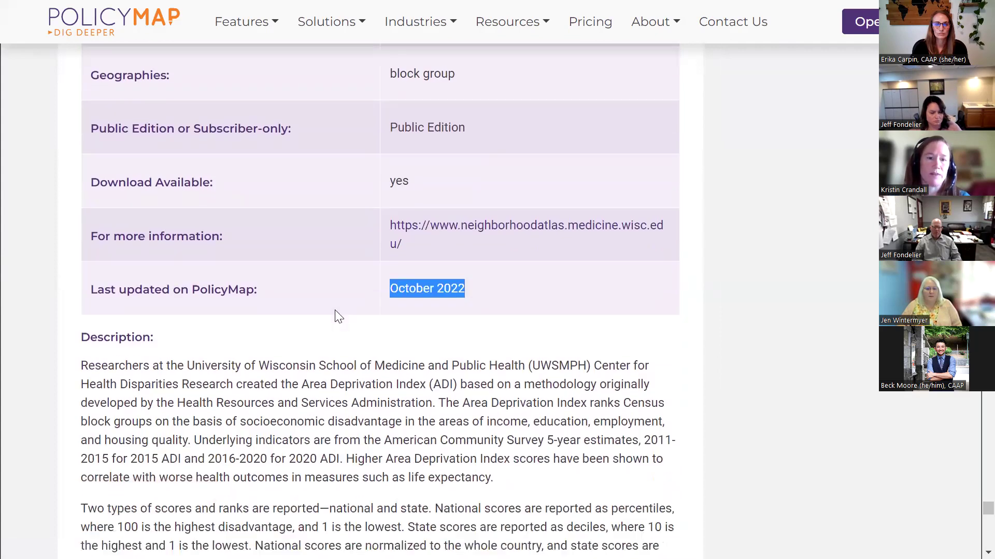
pyautogui.scroll(-1, 380, 393)
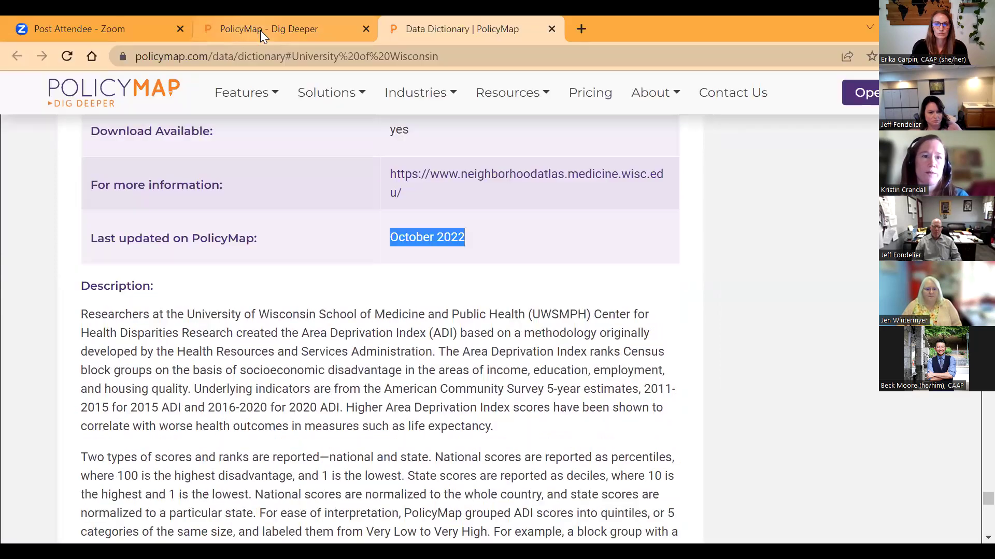
pyautogui.click(260, 30)
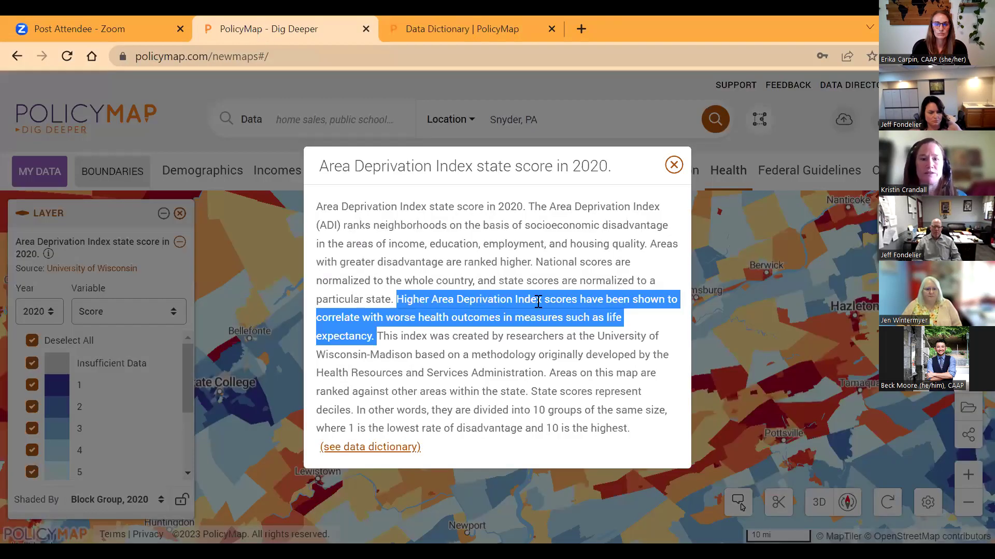
pyautogui.press('F11')
pyautogui.click(674, 138)
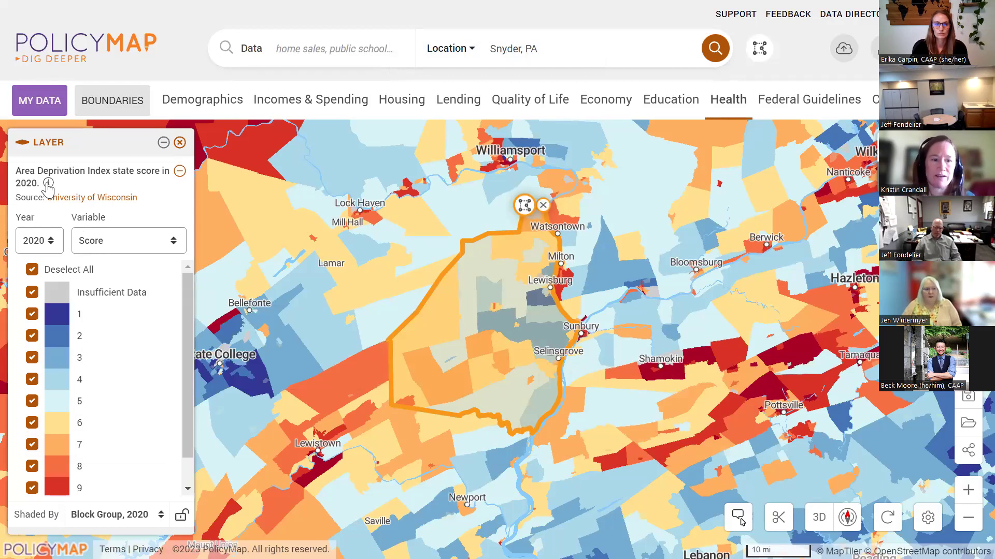
# - Switch the Area Deprivation Index layer's variable from Score to Rank
pyautogui.click(155, 240)
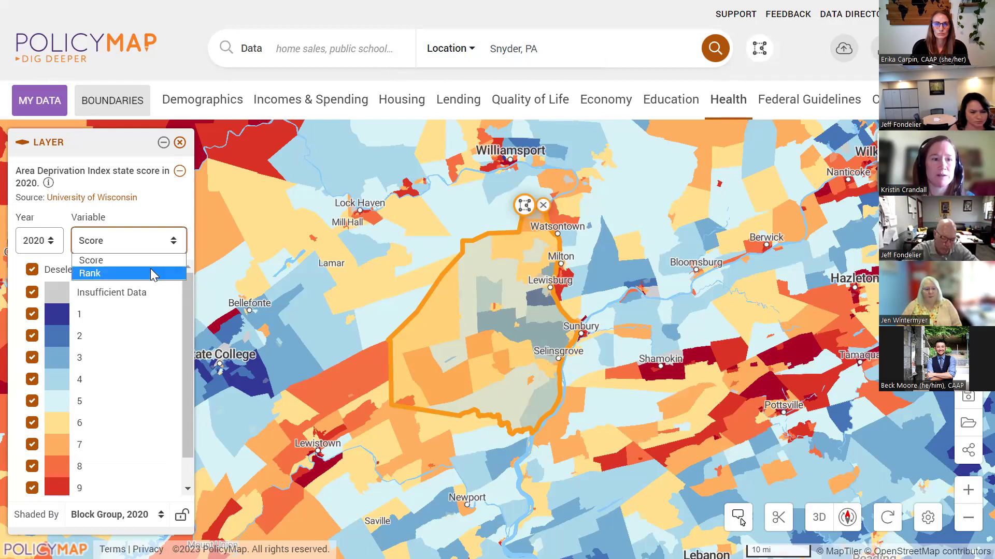
pyautogui.click(150, 273)
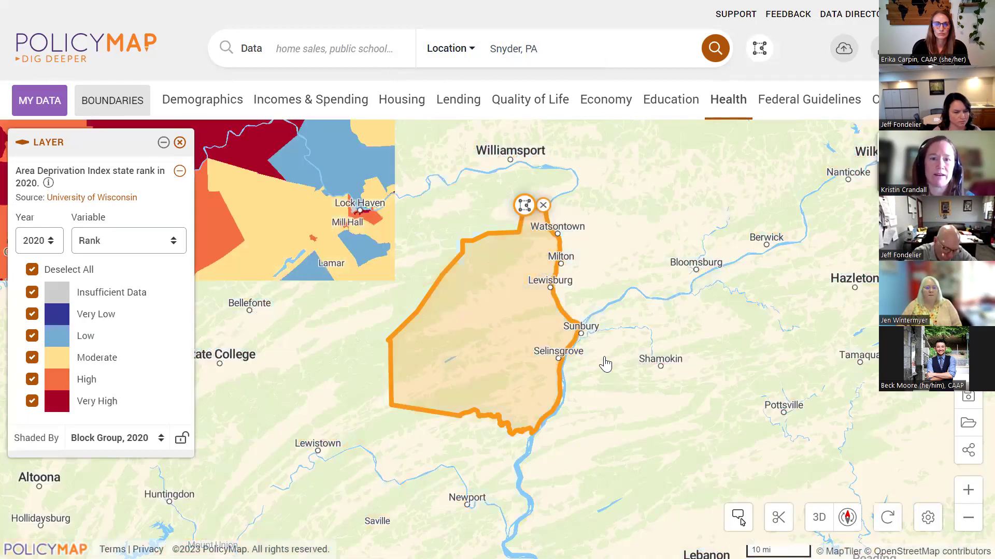
pyautogui.moveTo(607, 360)
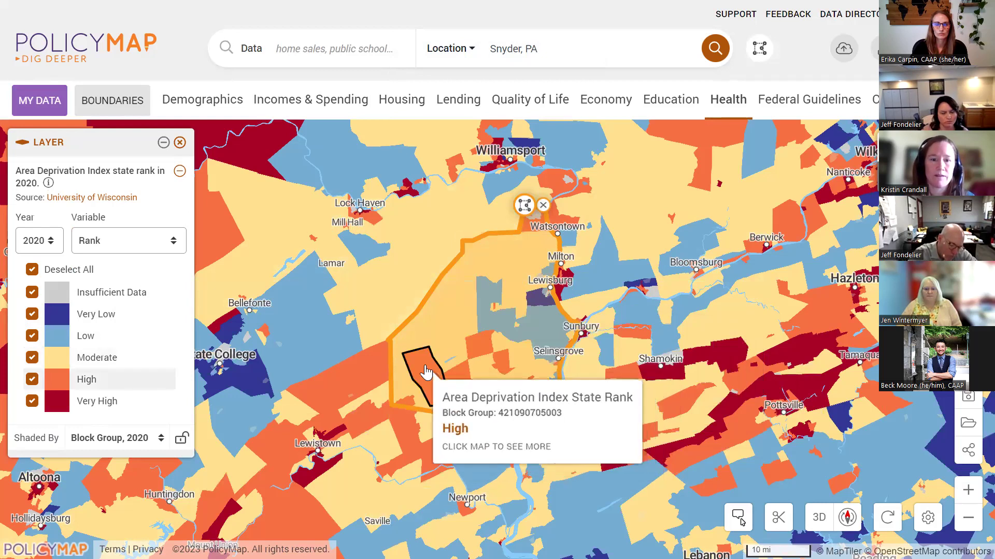
pyautogui.click(738, 102)
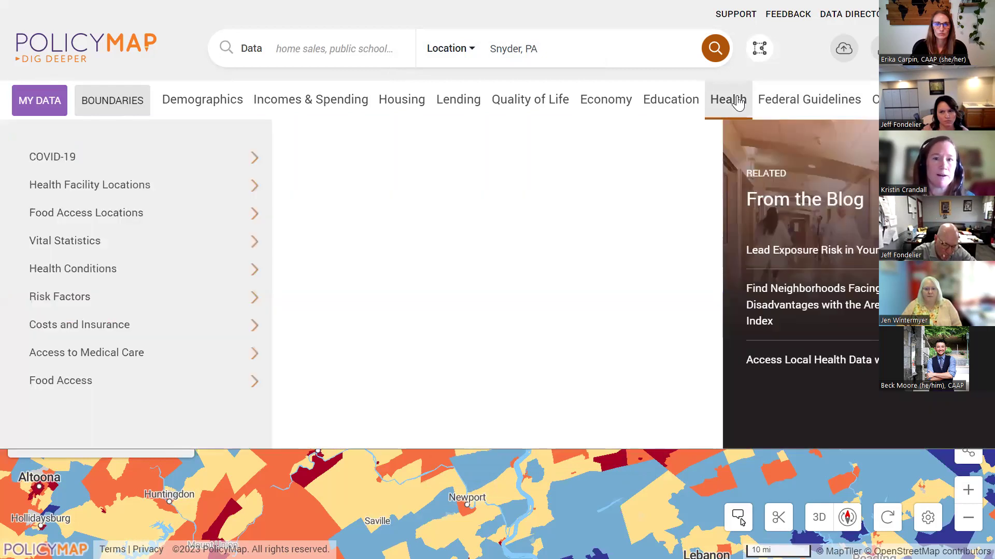
pyautogui.click(738, 102)
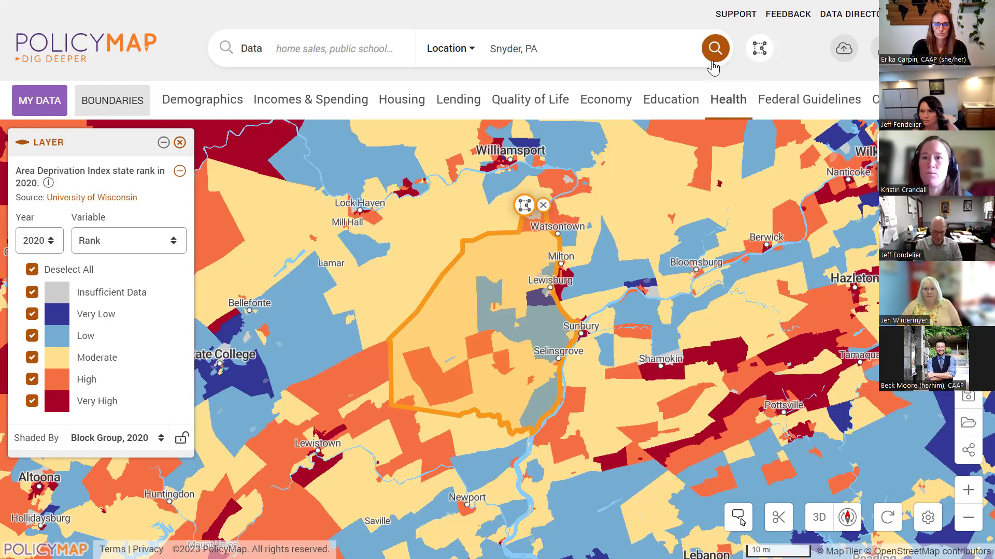
pyautogui.click(735, 102)
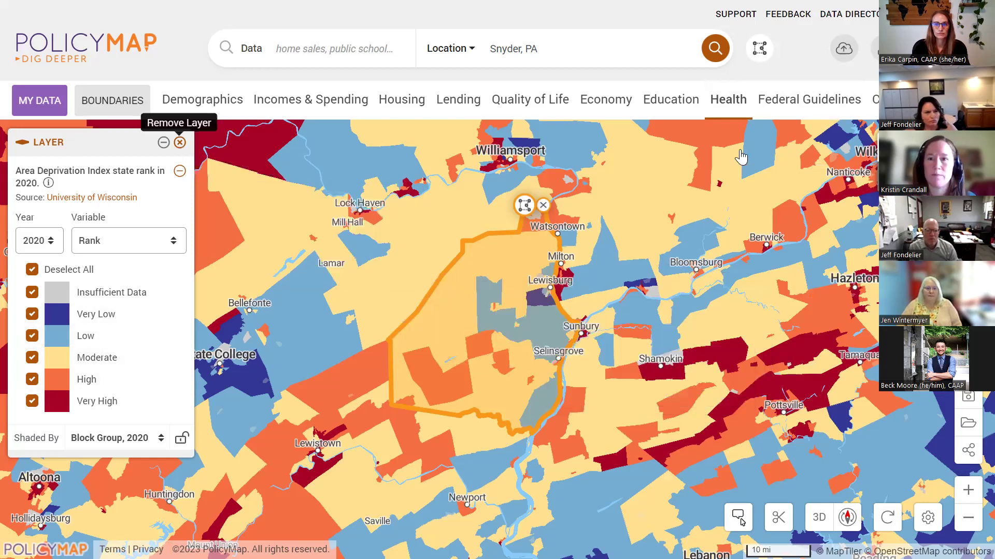
# - Remove the Area Deprivation Index layer and choose UnionSnyderCAA_FoodPantries.csv from the Desktop as the Data Loader's import file
pyautogui.click(180, 143)
pyautogui.click(844, 49)
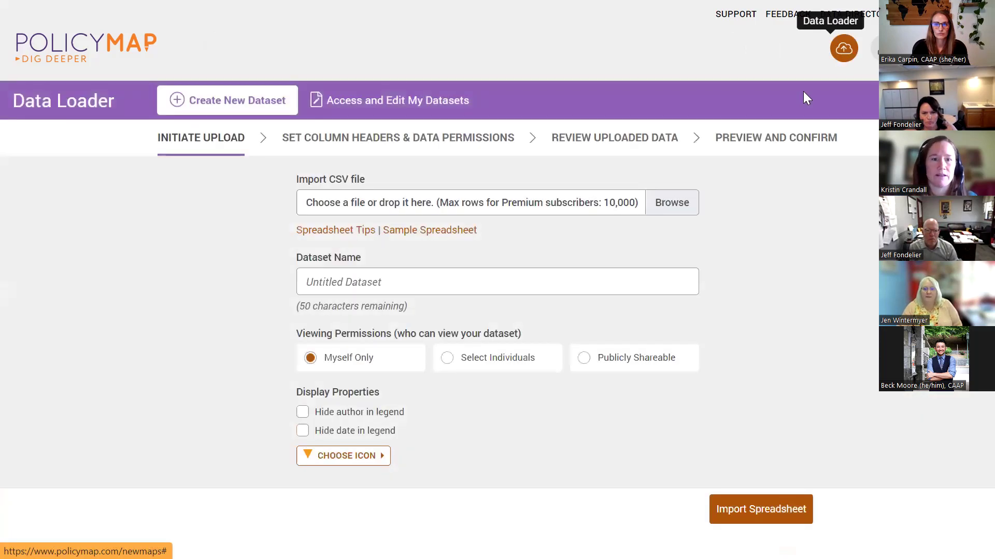
pyautogui.click(679, 205)
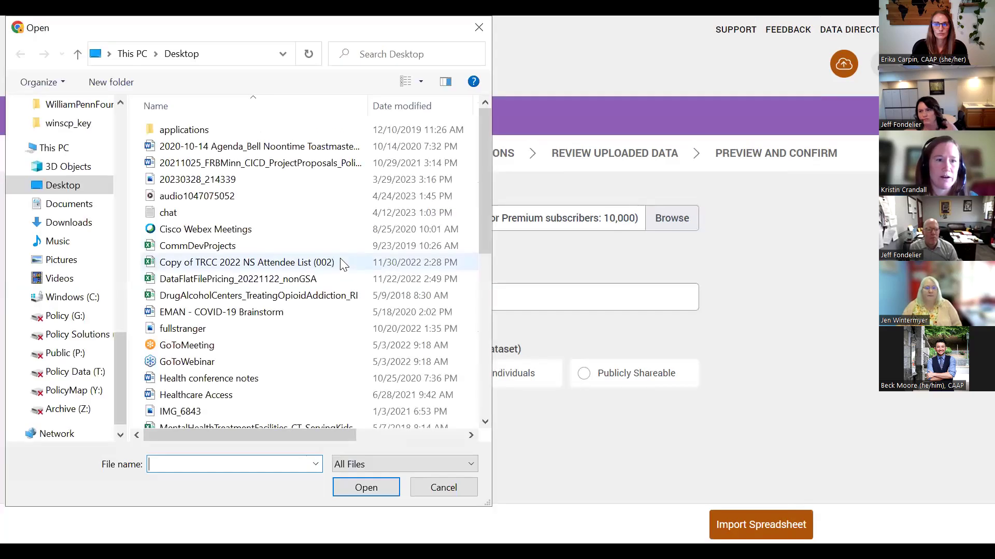
pyautogui.scroll(-5, 311, 325)
pyautogui.click(243, 405)
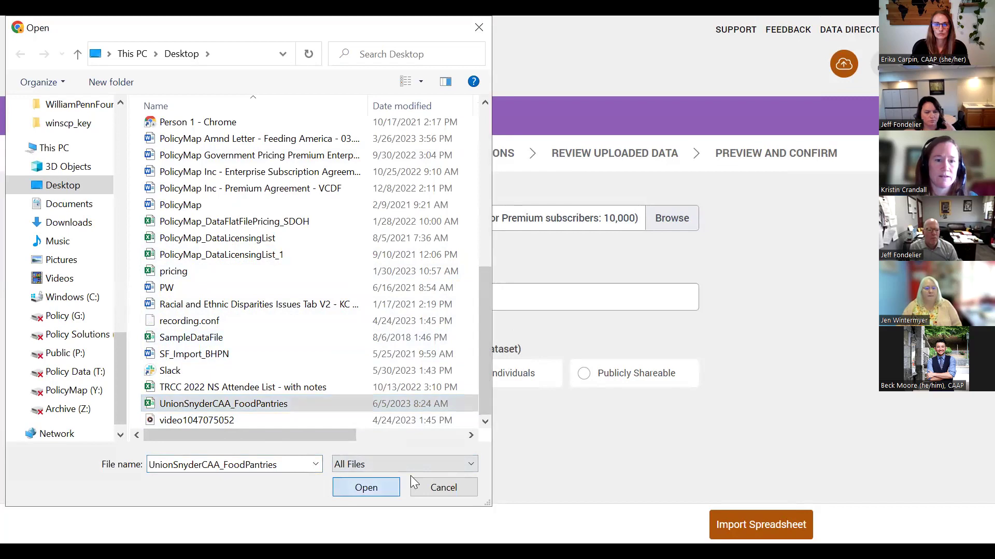
pyautogui.press('Return')
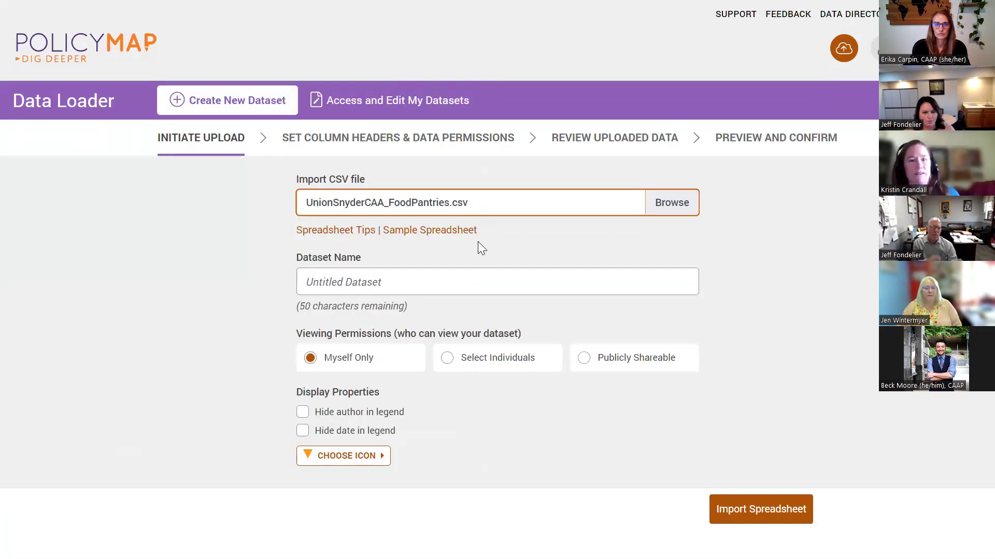
# - Name the dataset "Food Pantries" and hide its author and date in the legend
pyautogui.click(456, 284)
pyautogui.write('Food Pant')
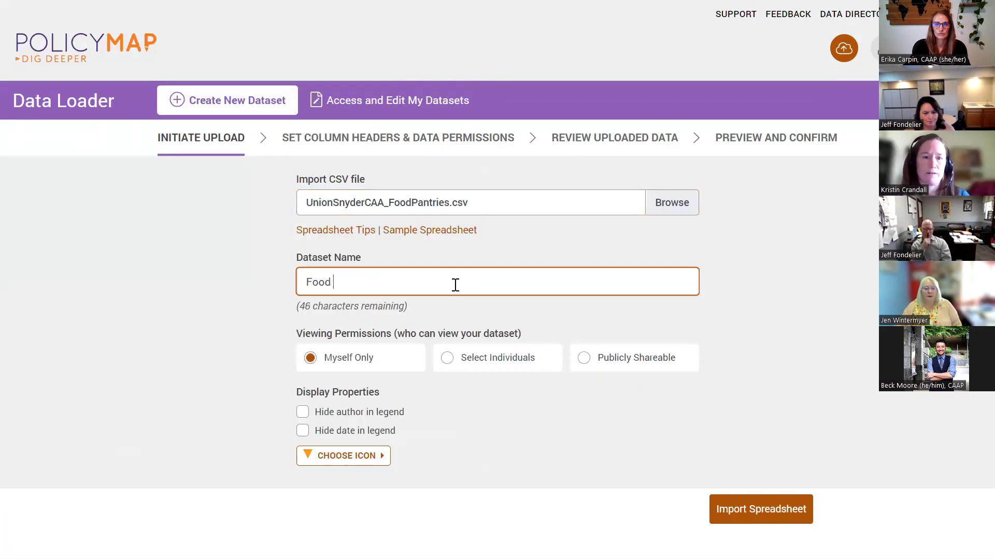
pyautogui.write('ries')
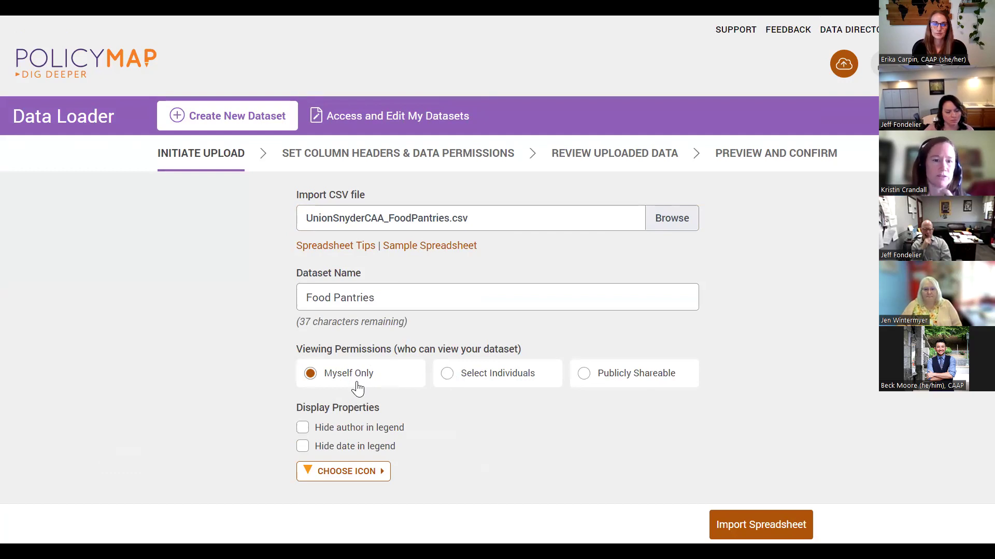
pyautogui.click(304, 427)
pyautogui.click(302, 432)
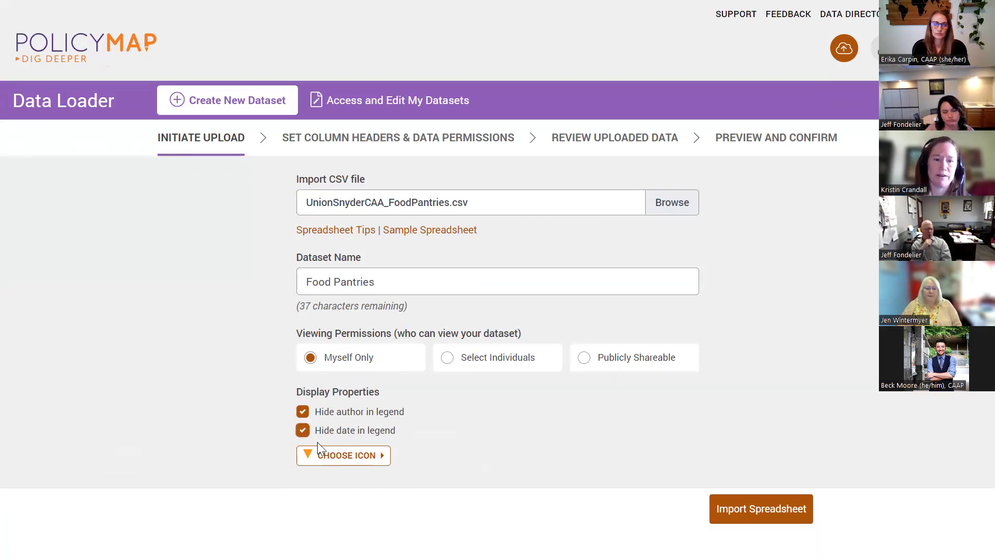
# - Set the dataset's map icon to a dark pink star and import the spreadsheet
pyautogui.click(347, 458)
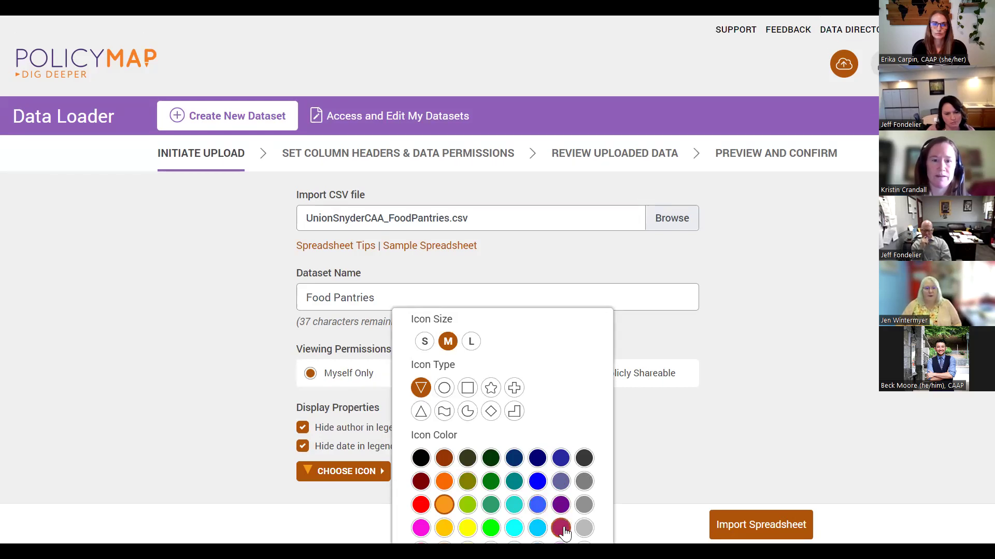
pyautogui.click(563, 532)
pyautogui.click(491, 387)
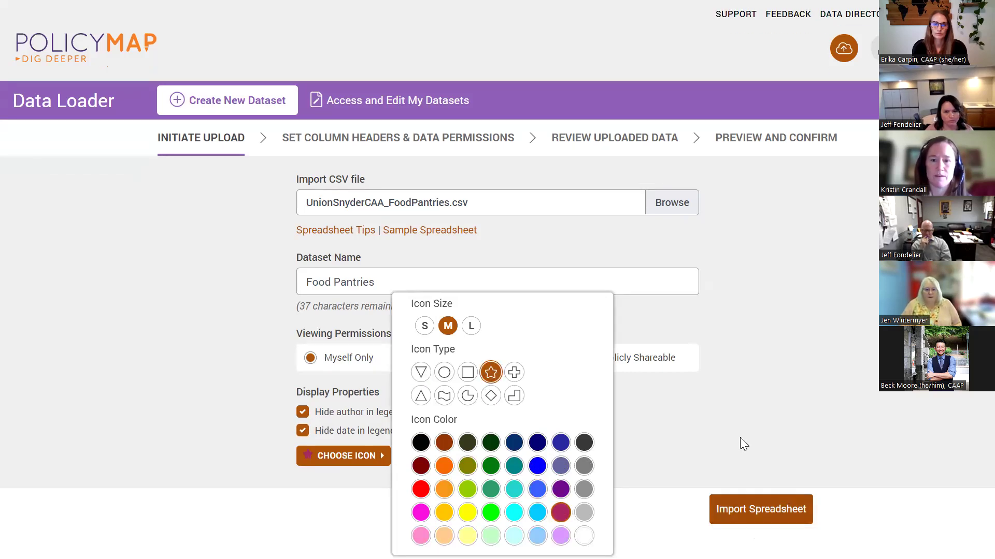
pyautogui.click(740, 437)
pyautogui.click(764, 513)
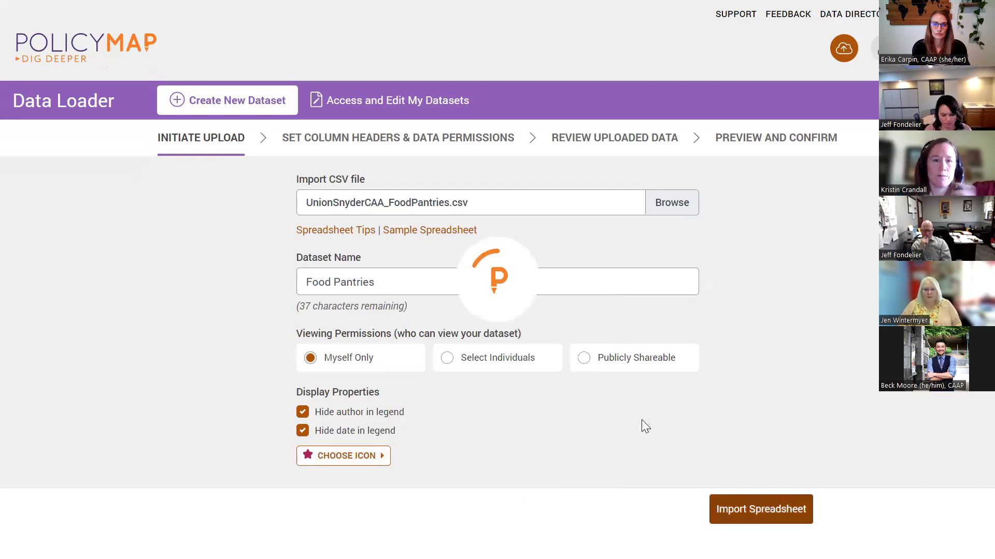
# - Geocode the spreadsheet with its preset column types and permissions, and save the Food Pantries points for display on the map
pyautogui.scroll(-3, 590, 409)
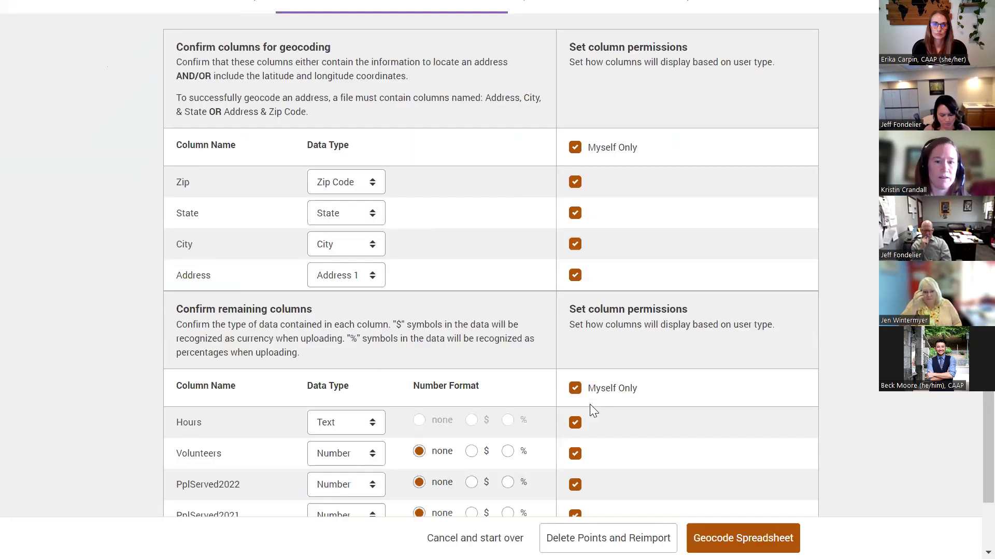
pyautogui.scroll(4, 440, 324)
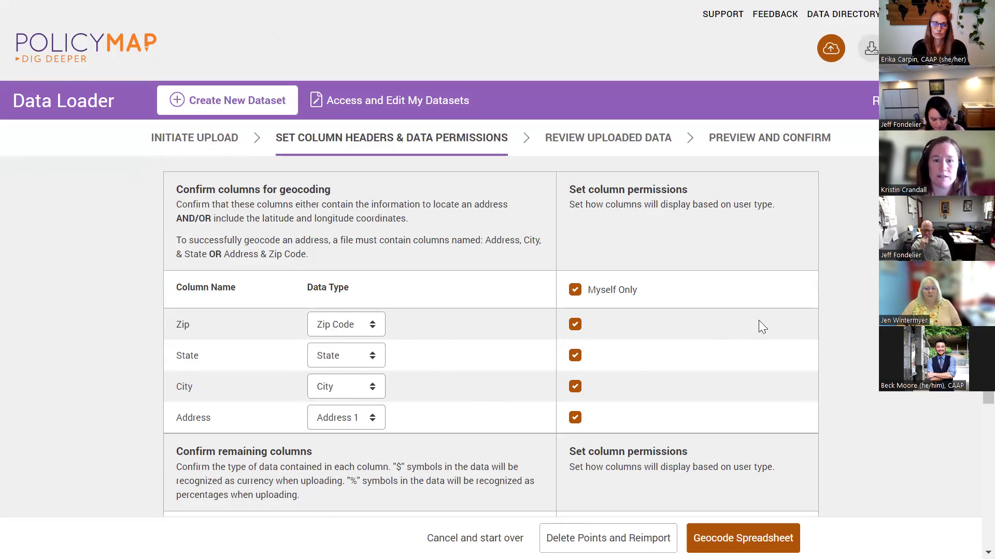
pyautogui.scroll(-4, 664, 344)
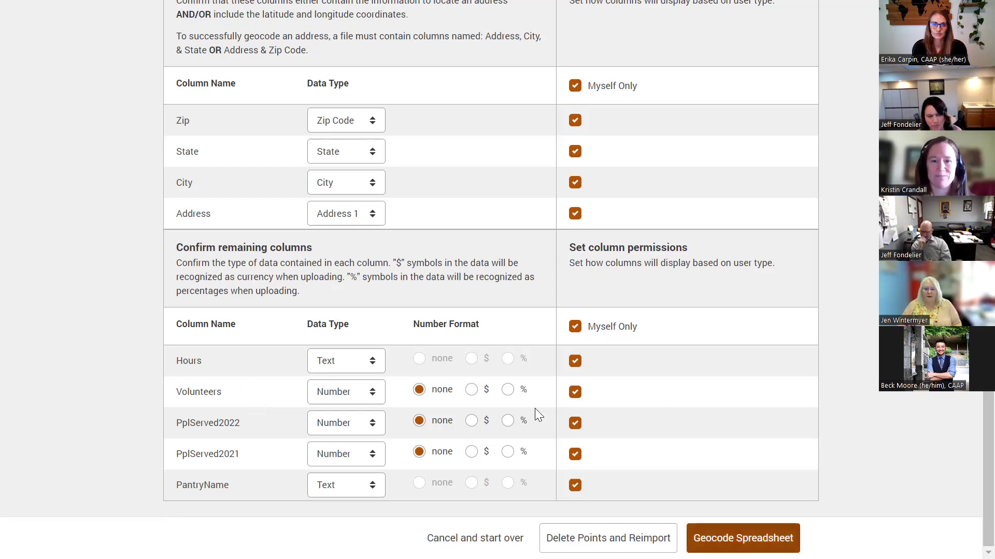
pyautogui.click(760, 532)
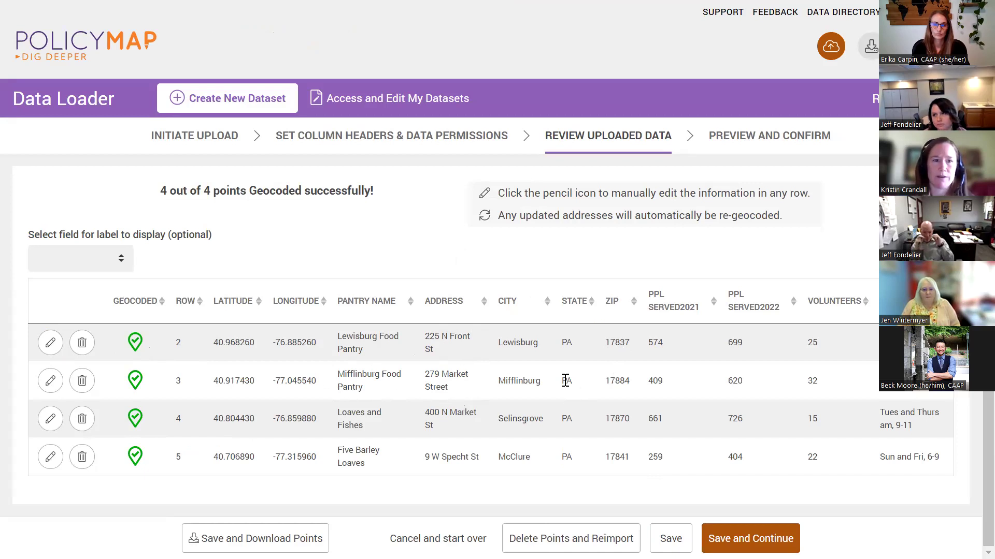
pyautogui.click(750, 539)
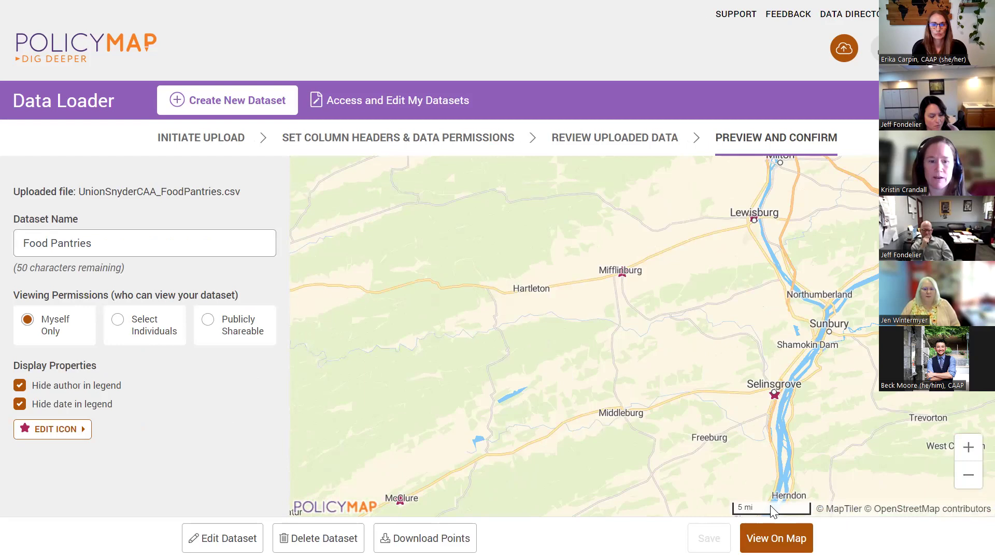
pyautogui.click(777, 526)
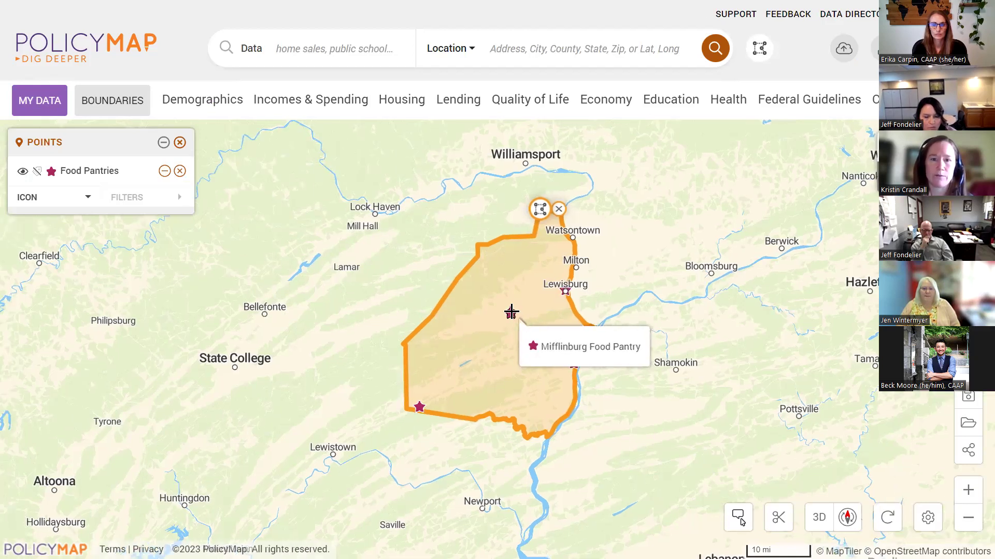
# - Inspect the Mifflinburg Food Pantry point's details and locate the Food Pantries dataset in the uploaded data list
pyautogui.click(511, 313)
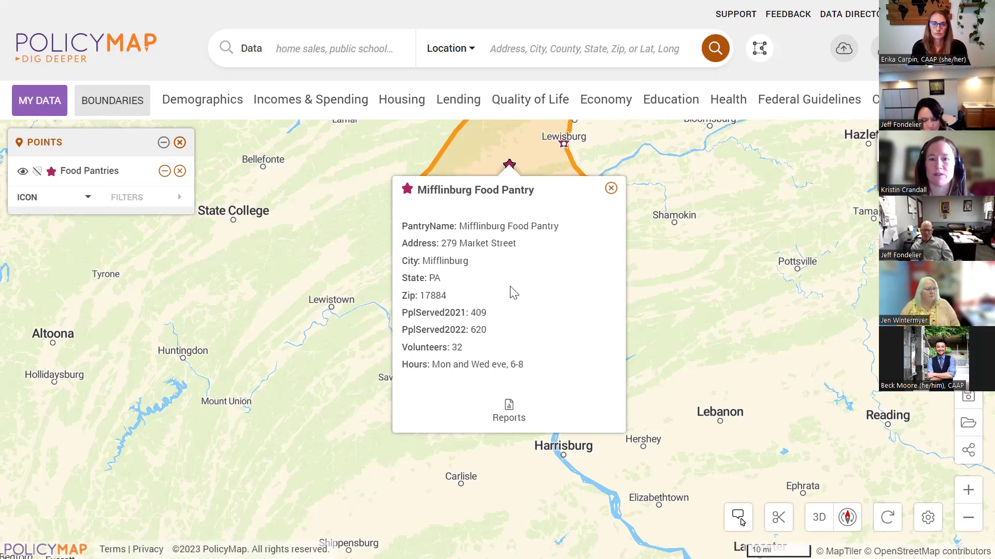
pyautogui.click(611, 188)
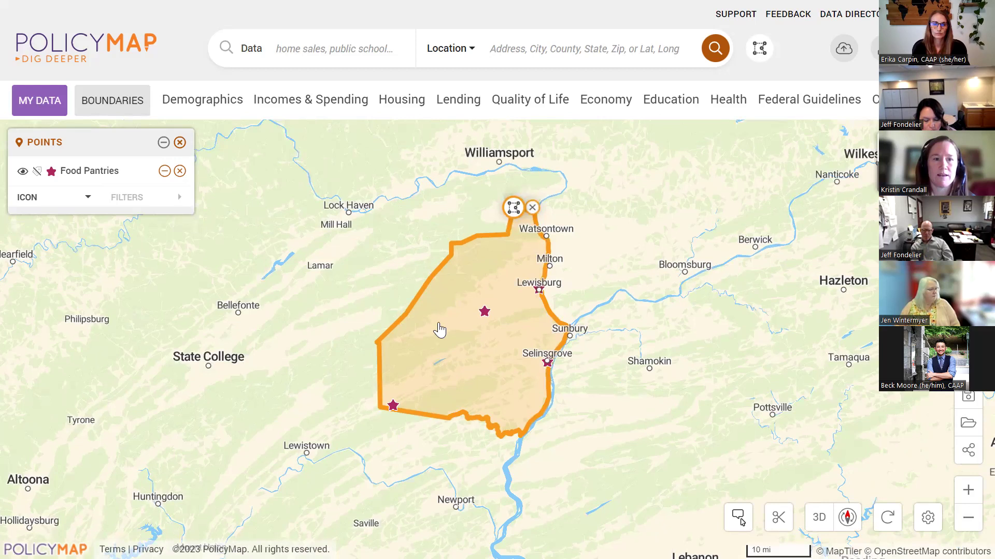
pyautogui.click(40, 106)
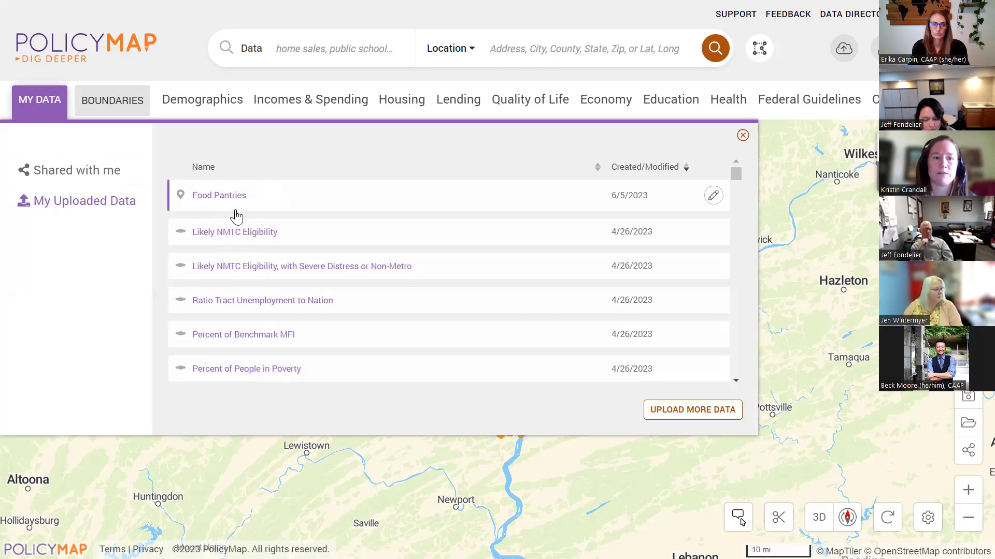
pyautogui.scroll(-10, 290, 321)
pyautogui.scroll(15, 218, 181)
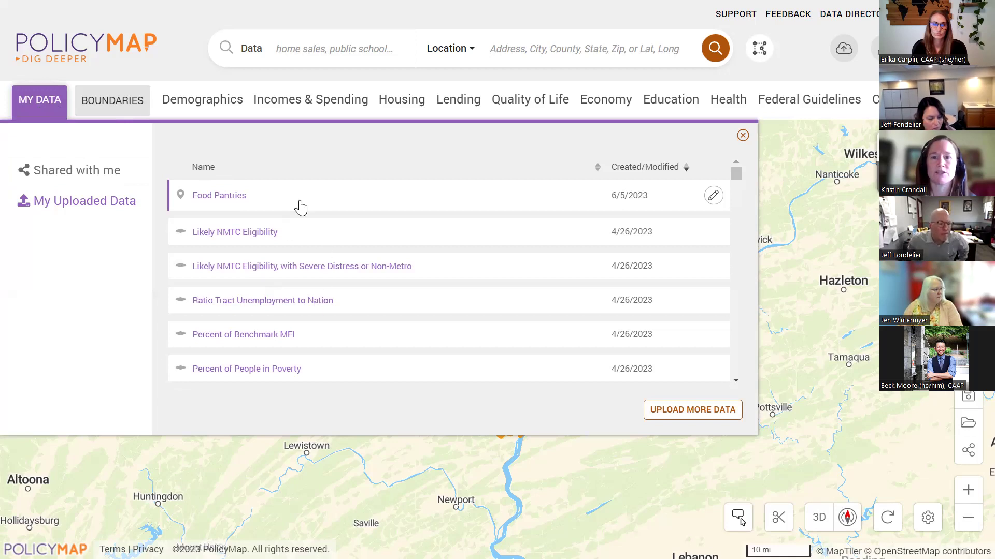
pyautogui.click(38, 106)
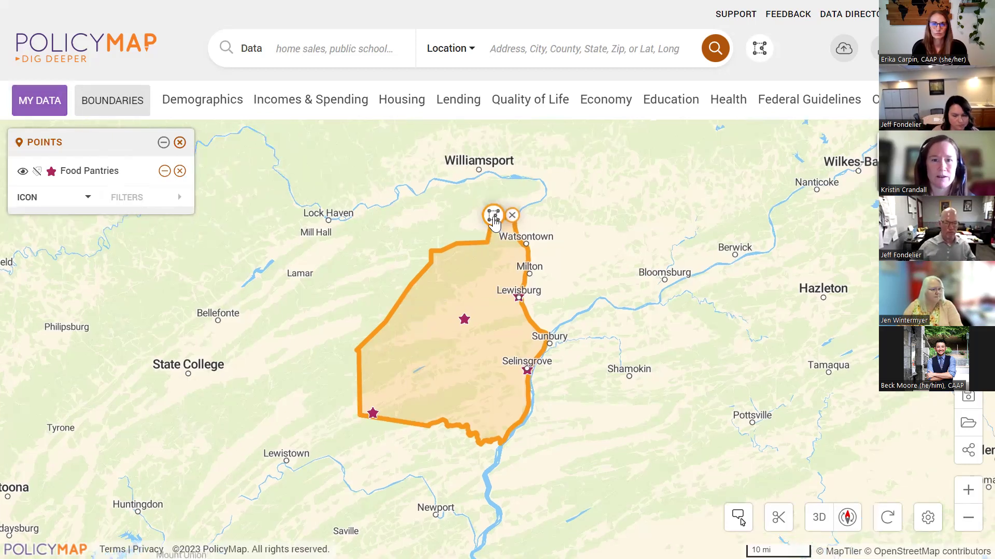
# - Make the fill of the Union Snyder CAA Service Area region fully transparent, save the region and close its details
pyautogui.click(494, 219)
pyautogui.click(566, 143)
pyautogui.click(400, 199)
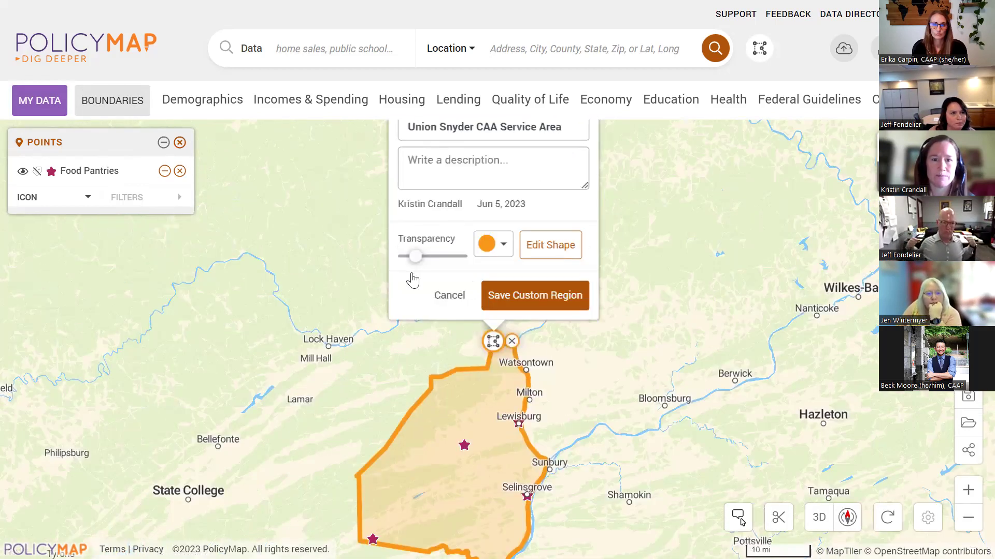
pyautogui.moveTo(418, 280); pyautogui.dragTo(403, 277)
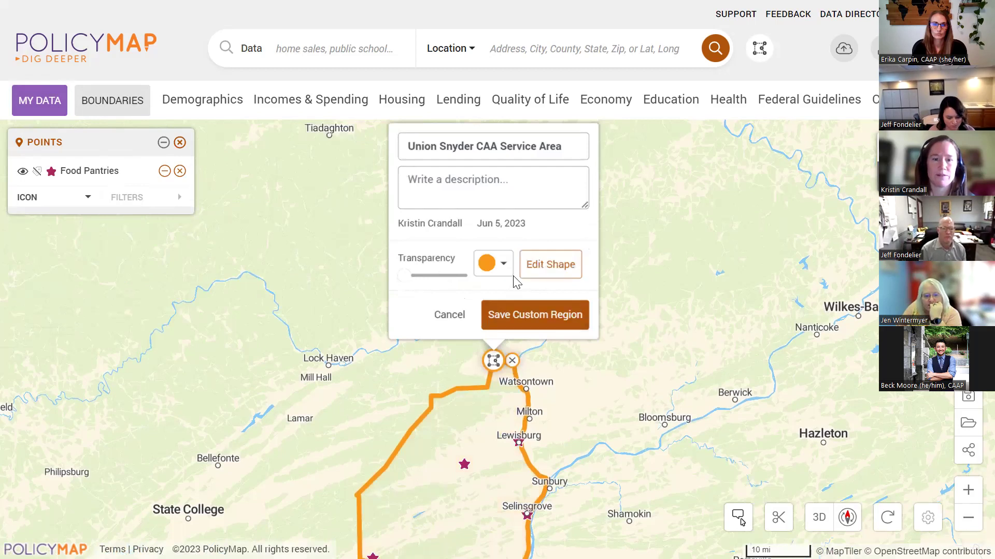
pyautogui.click(550, 316)
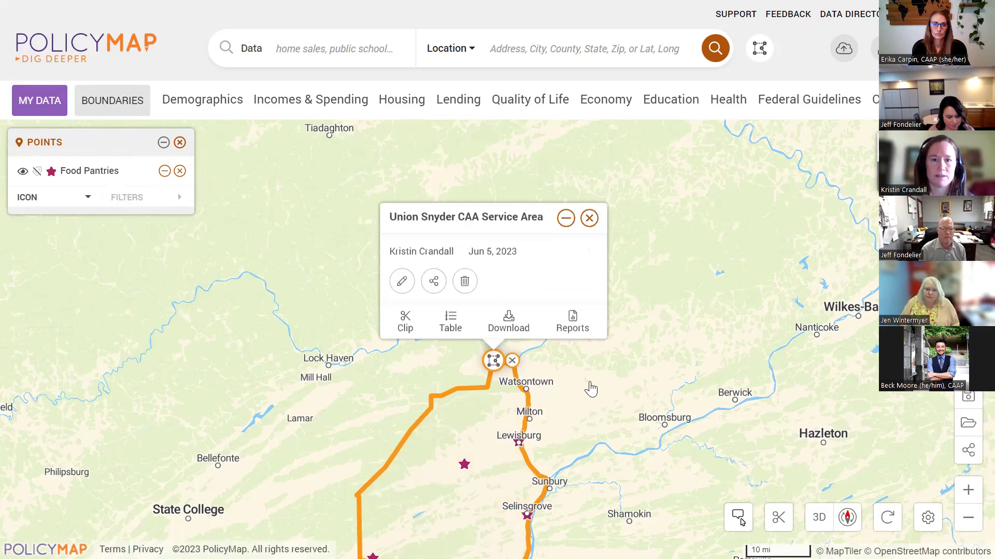
pyautogui.click(567, 364)
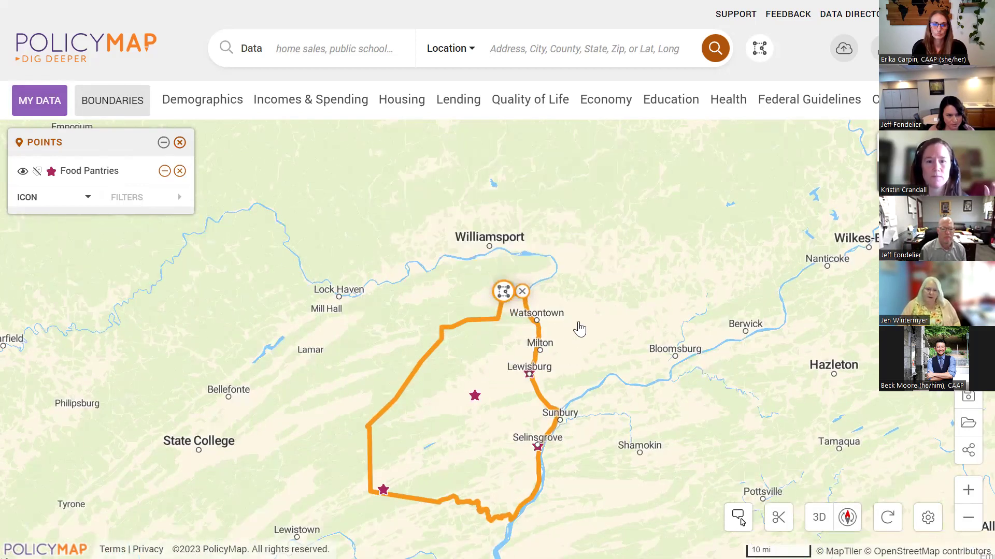
# - Shade the map by the percent of adults who are obese, from the health risk factors data
pyautogui.moveTo(505, 332)
pyautogui.click(728, 100)
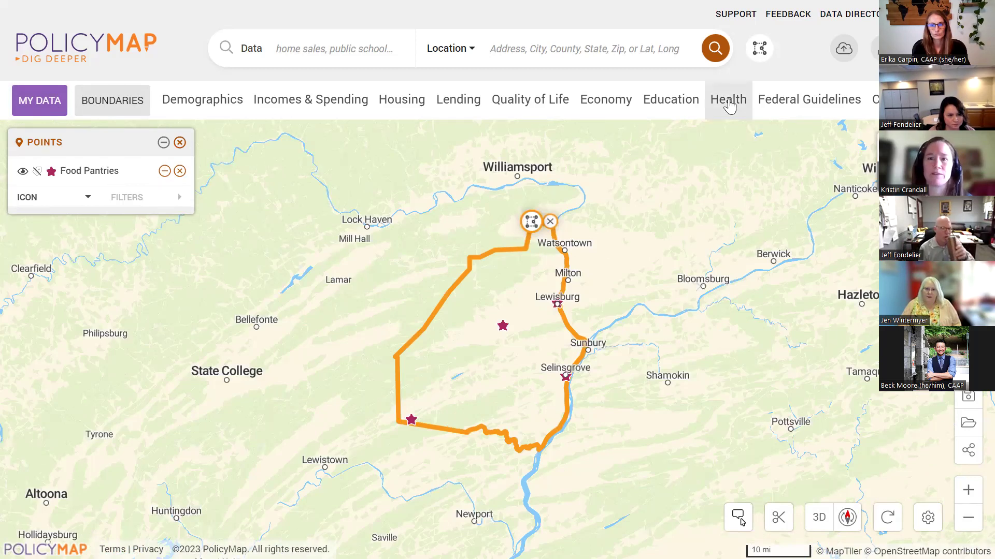
pyautogui.moveTo(181, 309)
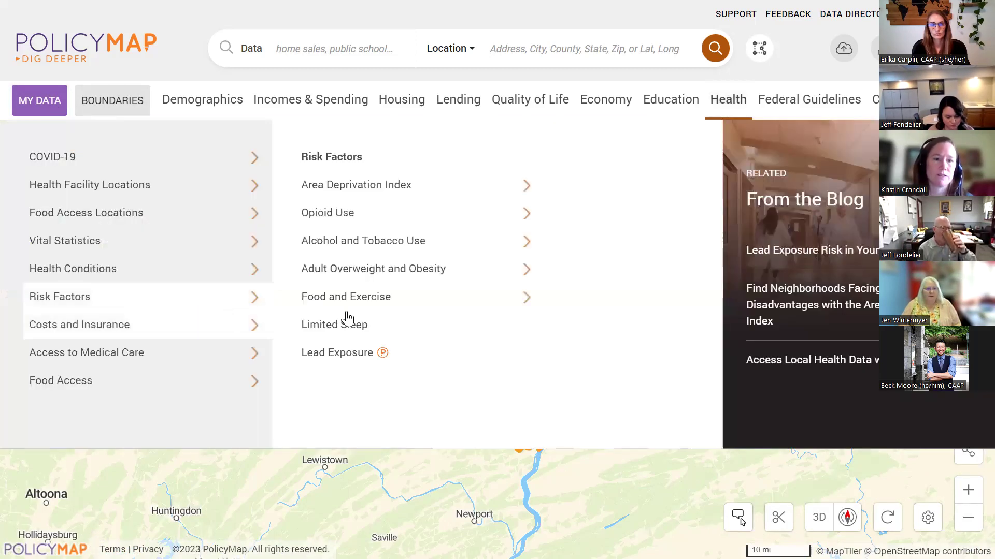
pyautogui.moveTo(386, 271)
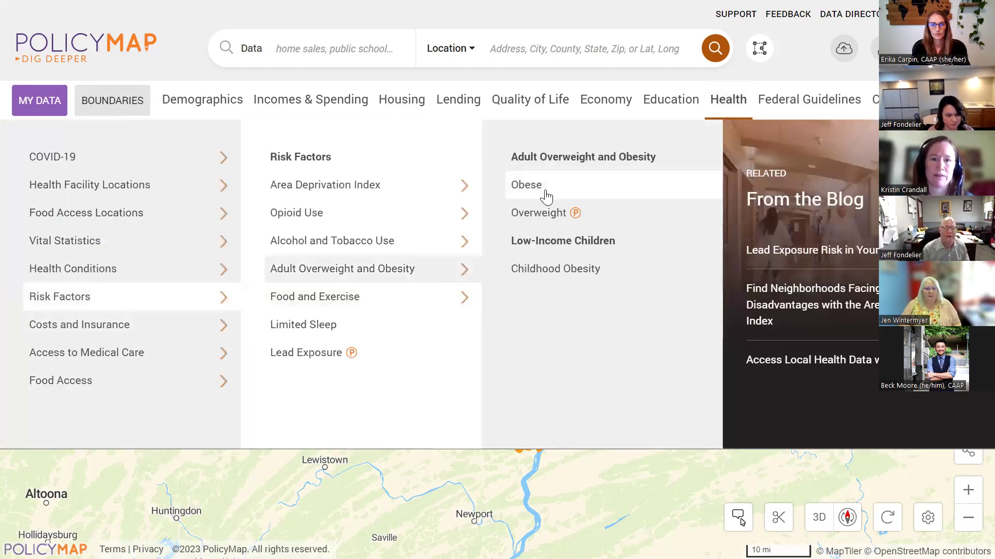
pyautogui.click(545, 194)
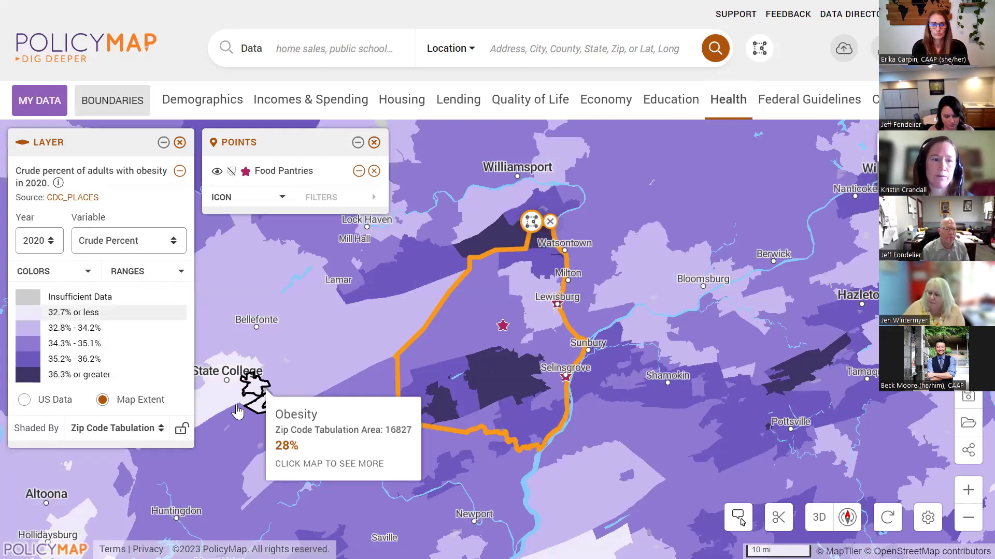
# - Lock the obesity layer's shading at Census Tract, 2010 across the Union-Snyder region
pyautogui.click(150, 432)
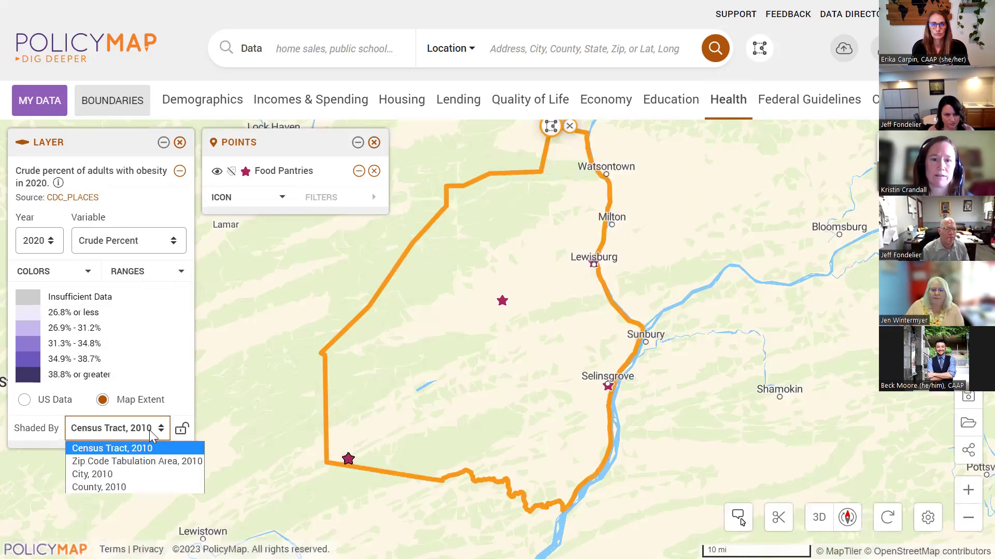
pyautogui.click(181, 428)
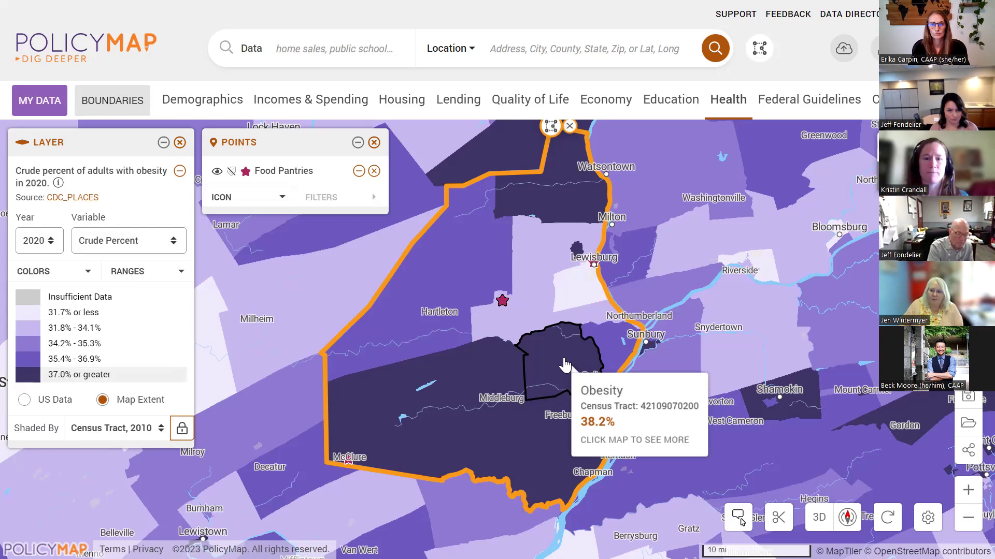
pyautogui.moveTo(551, 346); pyautogui.dragTo(531, 364)
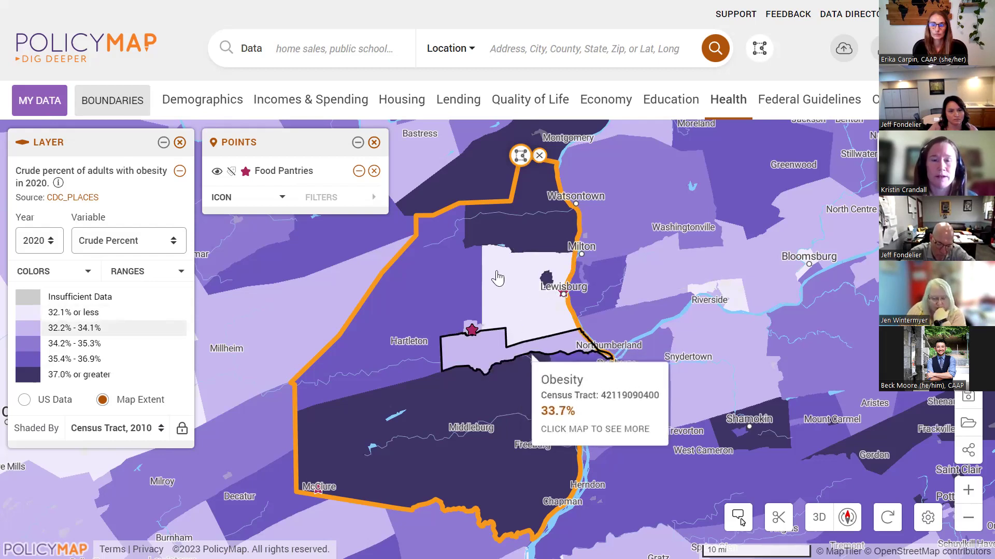
# - Replace the obesity layer with vacant residential properties from the Valassis Lists housing vacancy data
pyautogui.click(408, 111)
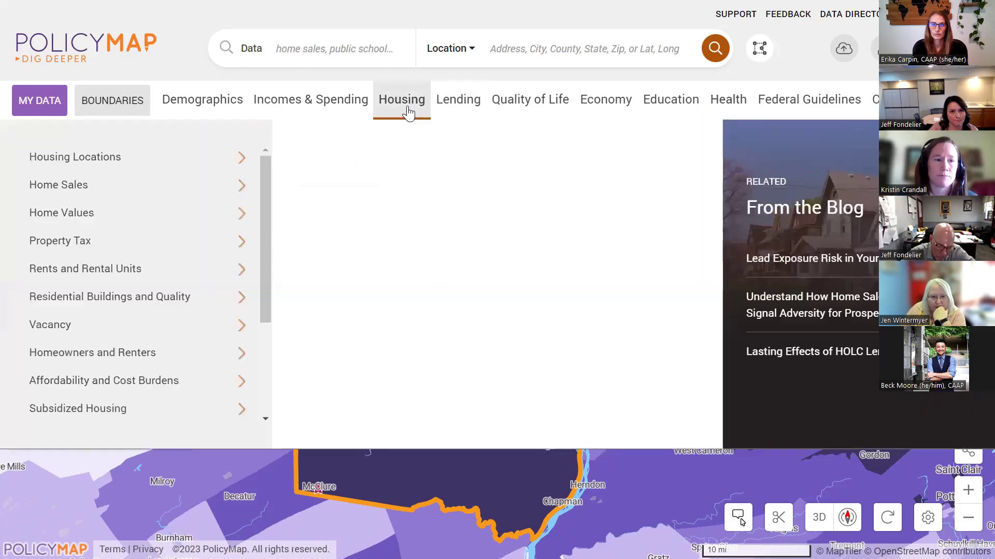
pyautogui.click(213, 326)
pyautogui.click(471, 184)
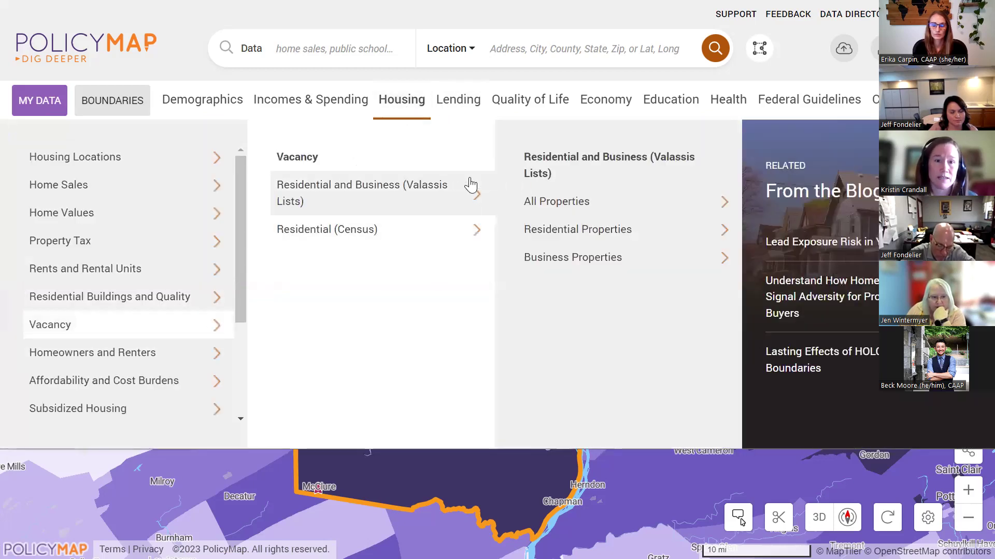
pyautogui.click(617, 238)
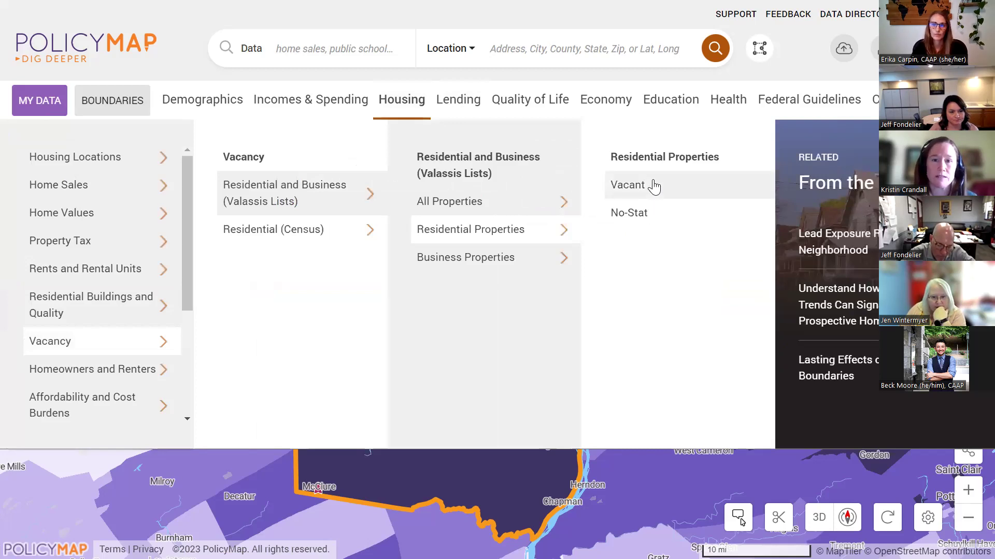
pyautogui.click(651, 186)
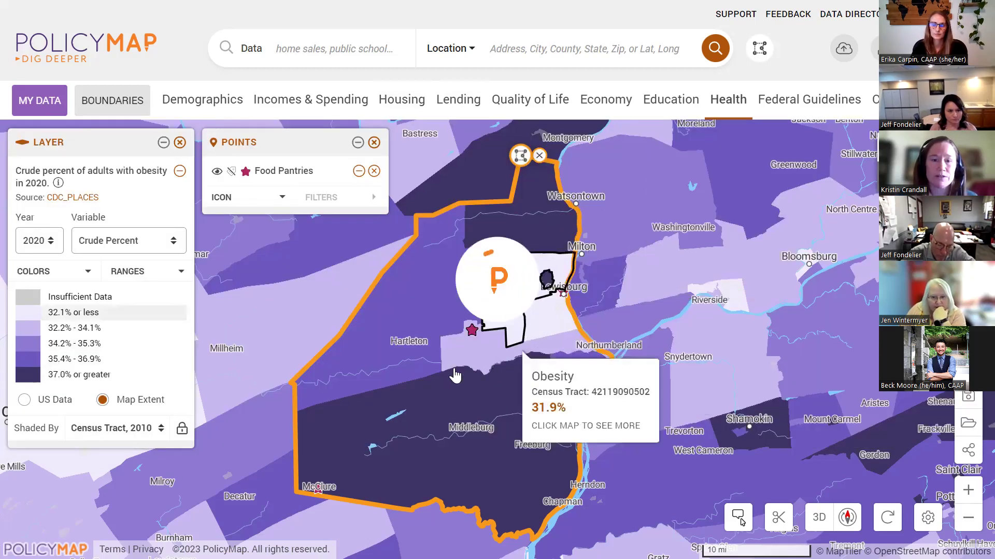
# - Examine residential vacancy by block group around Lewisburg and review the quarters available for the layer
pyautogui.scroll(3, 446, 377)
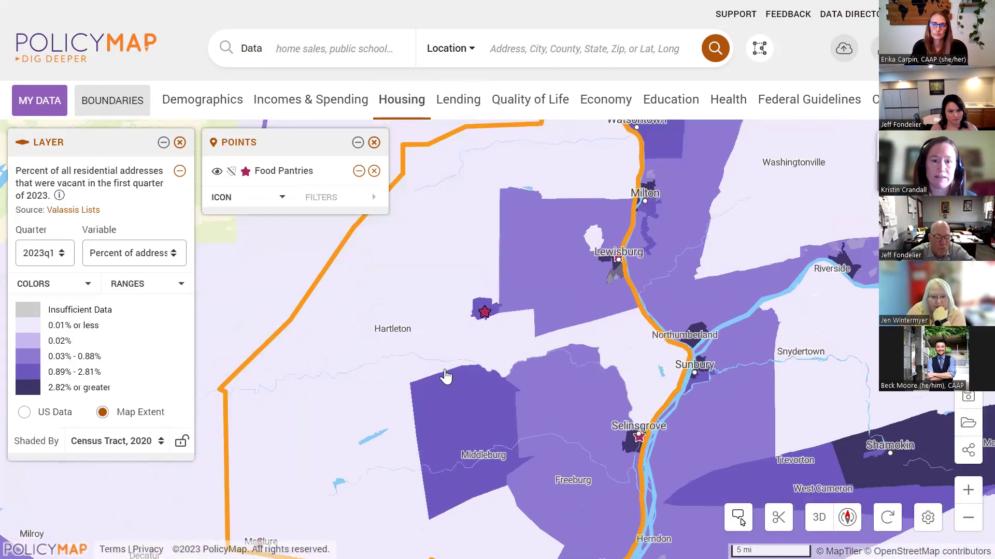
pyautogui.scroll(3, 533, 413)
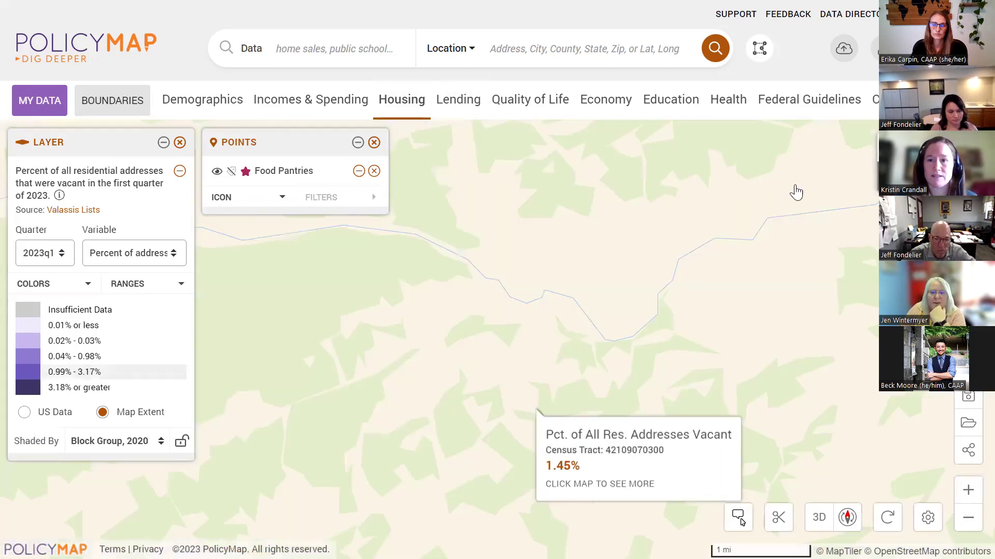
pyautogui.moveTo(512, 465); pyautogui.dragTo(477, 498)
pyautogui.moveTo(777, 271); pyautogui.dragTo(362, 488)
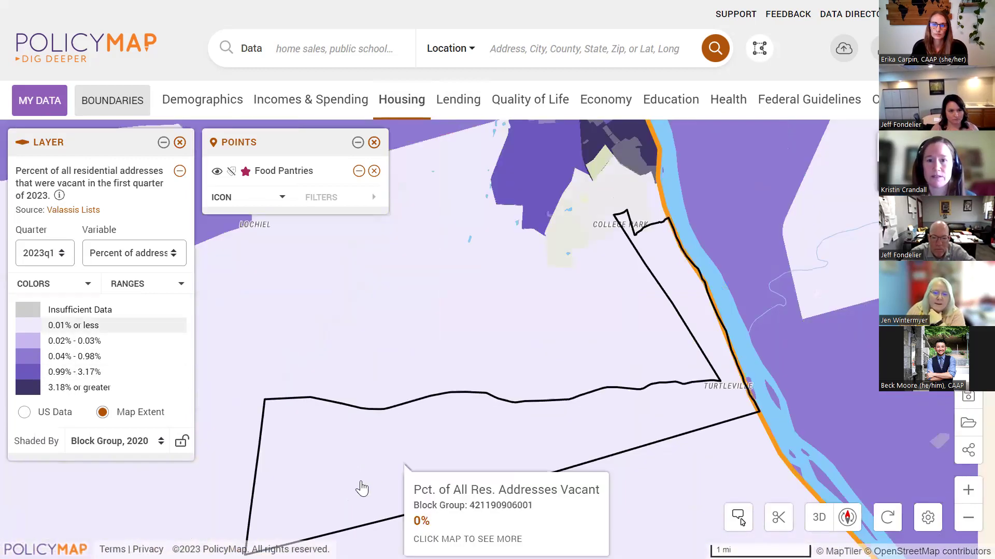
pyautogui.moveTo(494, 241); pyautogui.dragTo(382, 401)
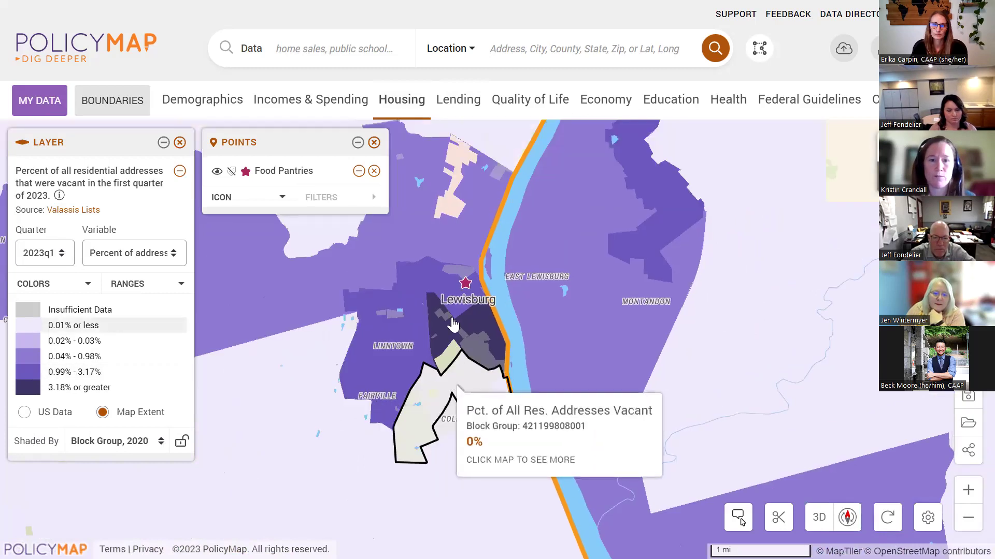
pyautogui.click(50, 256)
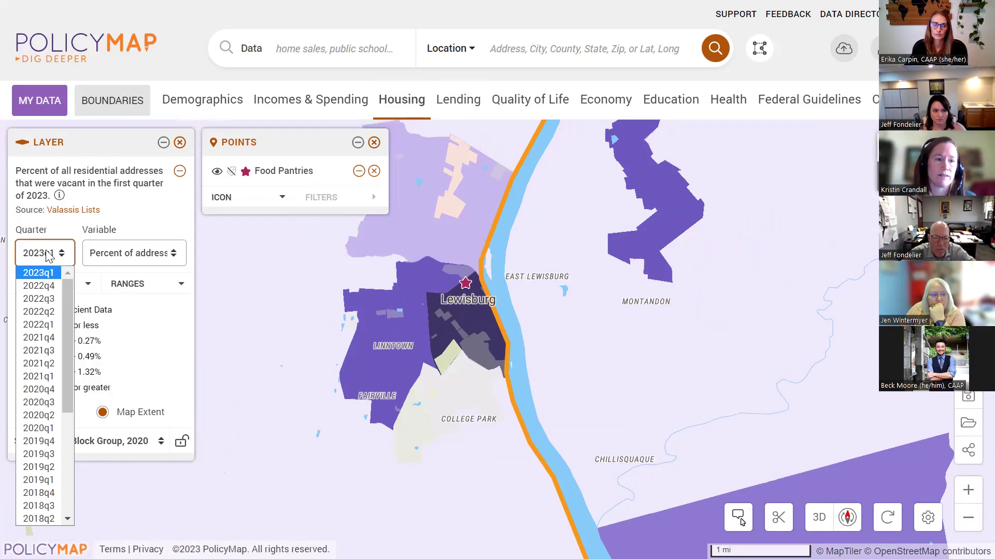
pyautogui.click(50, 256)
# - Inspect the Lewisburg census tract's vacancy trend over time, then close its details and deselect the tract
pyautogui.scroll(-3, 441, 328)
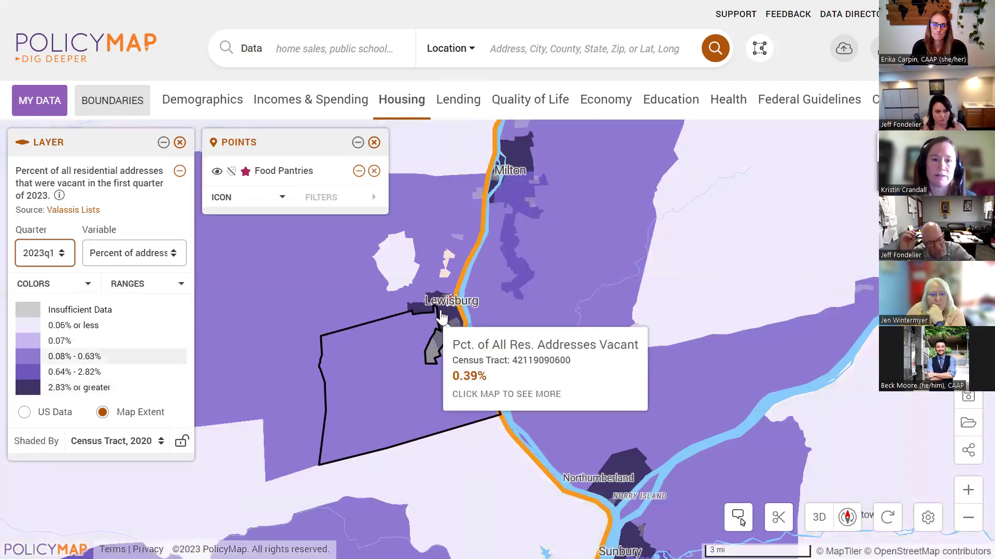
pyautogui.click(441, 316)
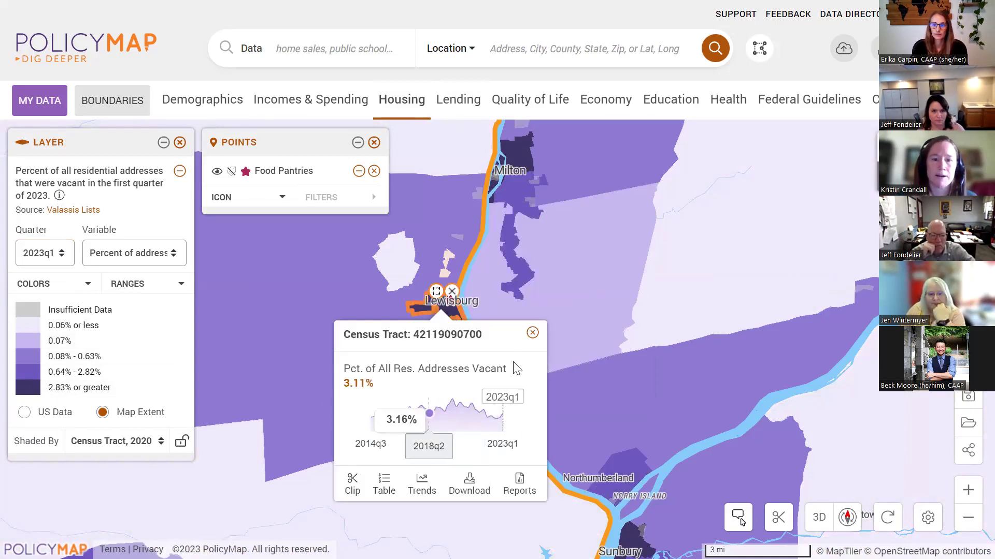
pyautogui.click(531, 333)
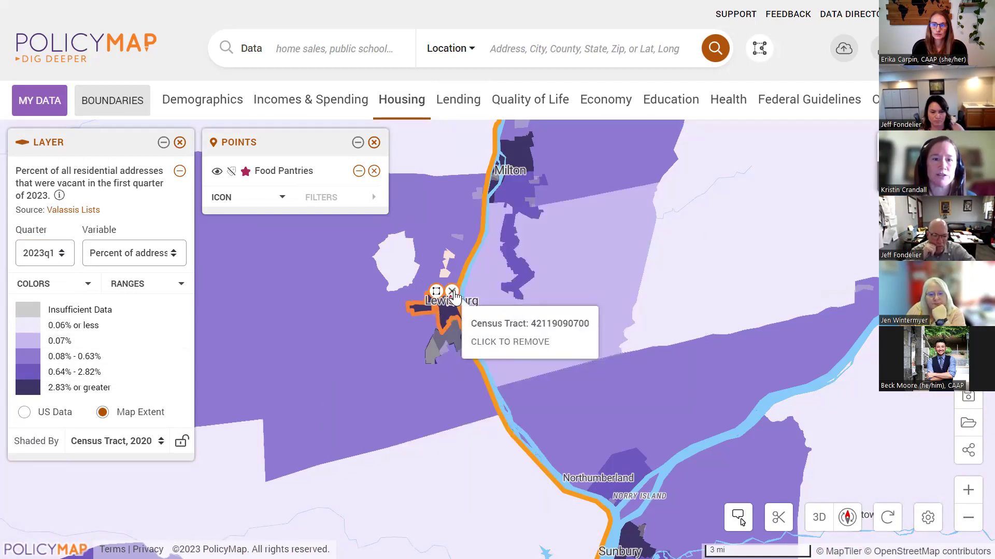
pyautogui.scroll(2, 449, 301)
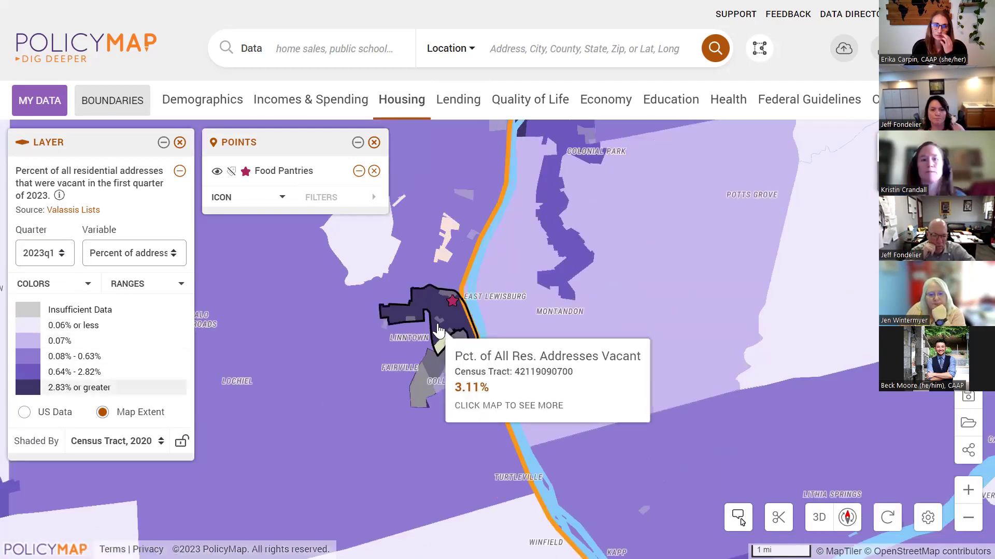
pyautogui.scroll(1, 438, 330)
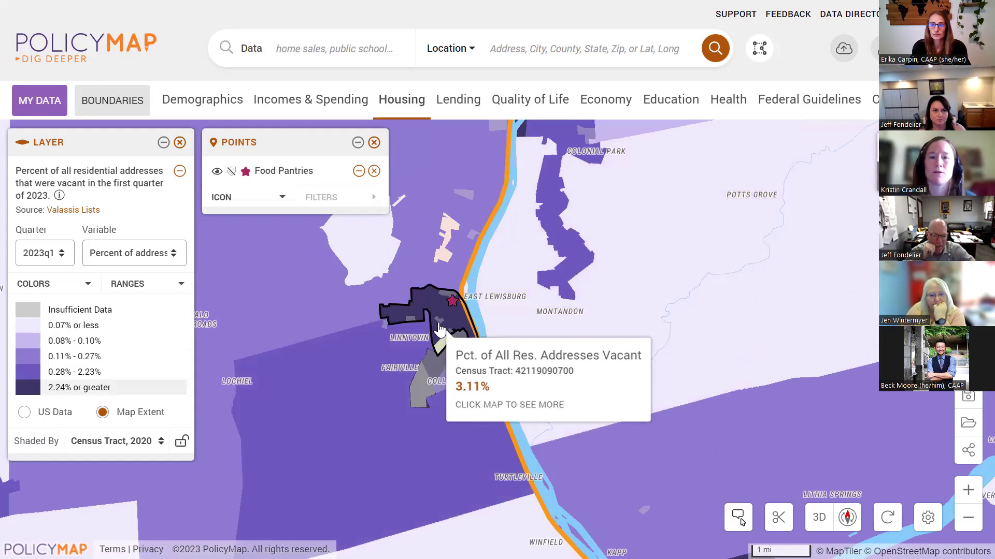
# - Browse the economy data for the Bureau of Labor Statistics monthly unemployment measure without adding it to the map
pyautogui.click(599, 107)
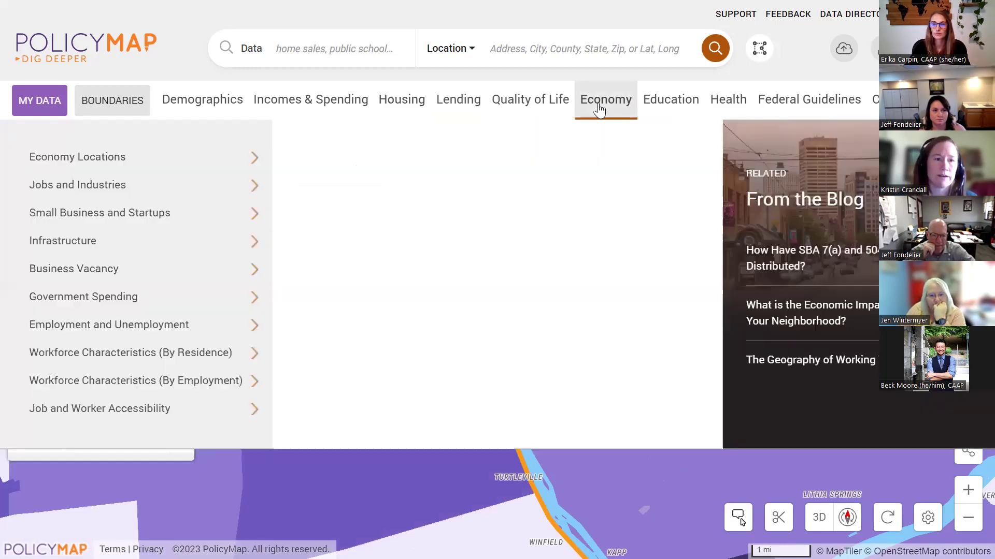
pyautogui.click(196, 328)
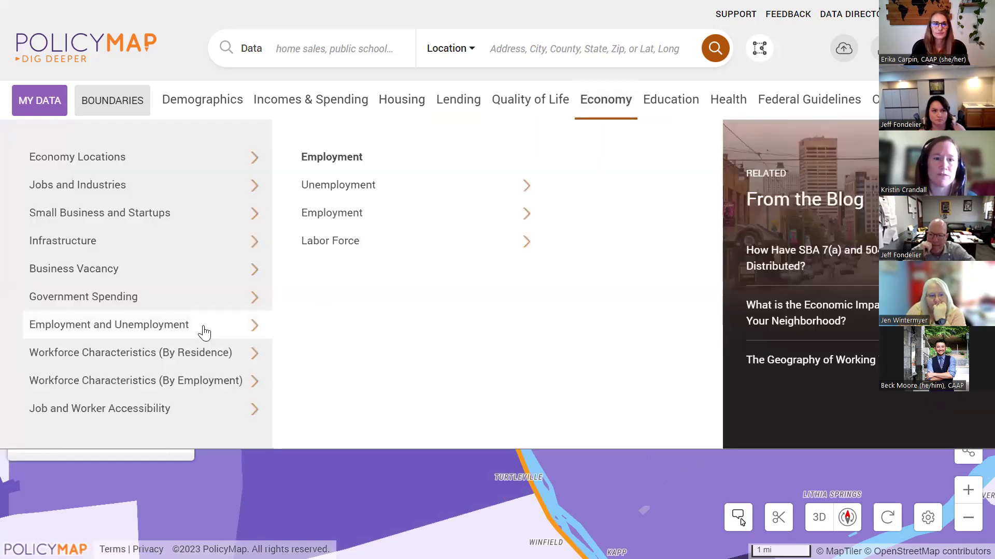
pyautogui.click(403, 191)
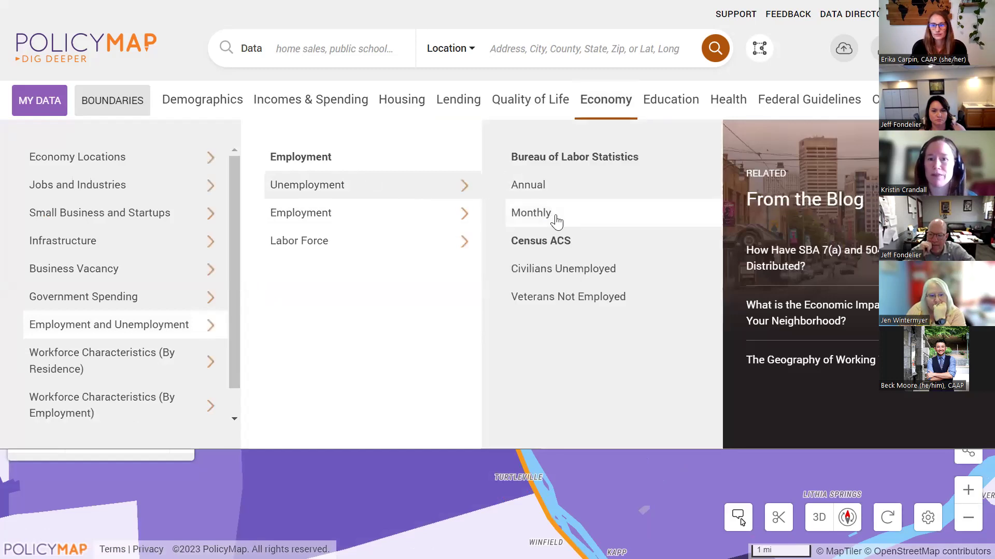
pyautogui.click(605, 107)
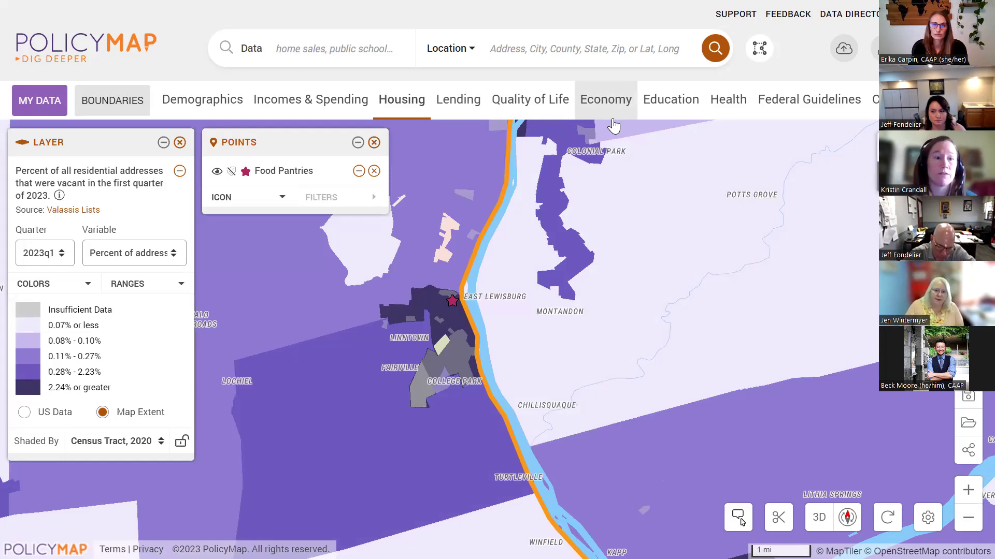
pyautogui.moveTo(613, 128)
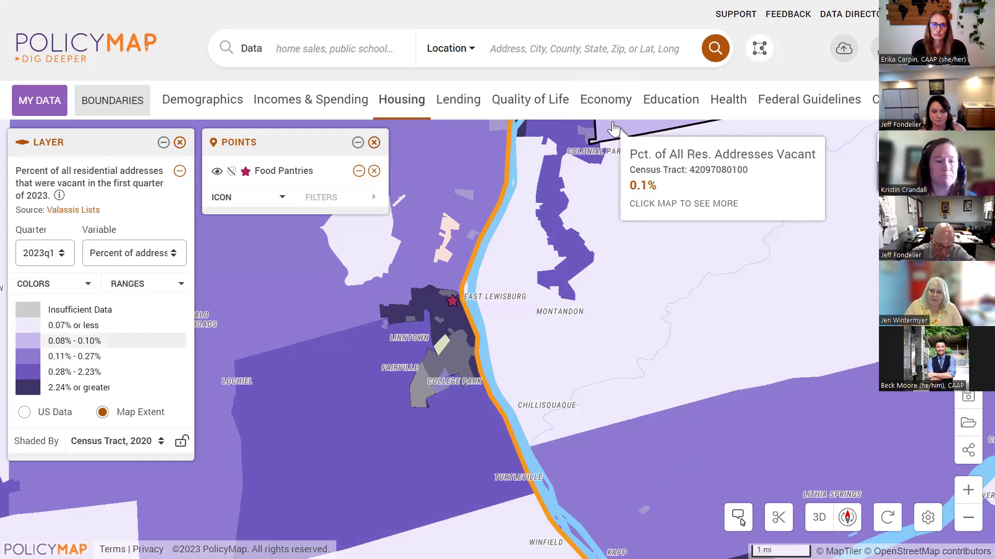
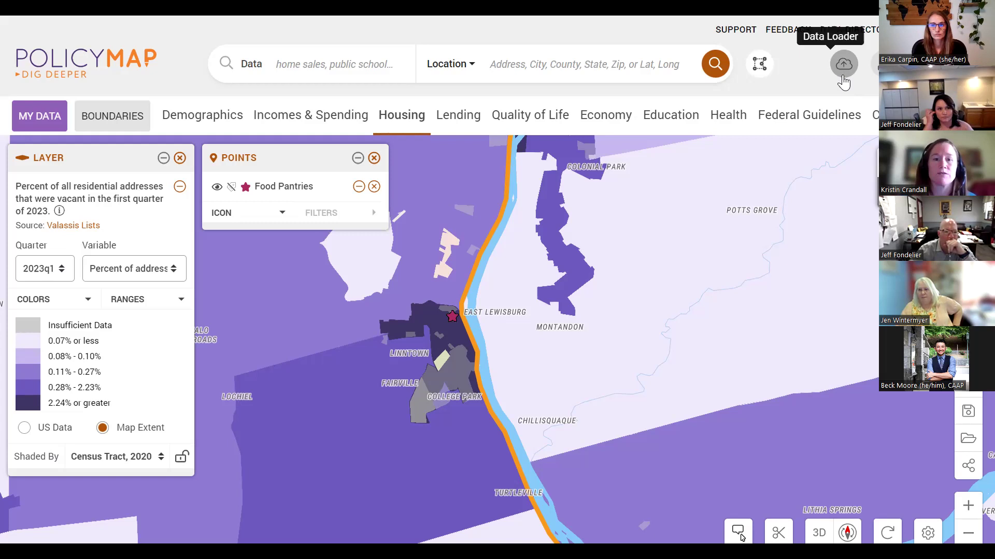
pyautogui.moveTo(452, 348)
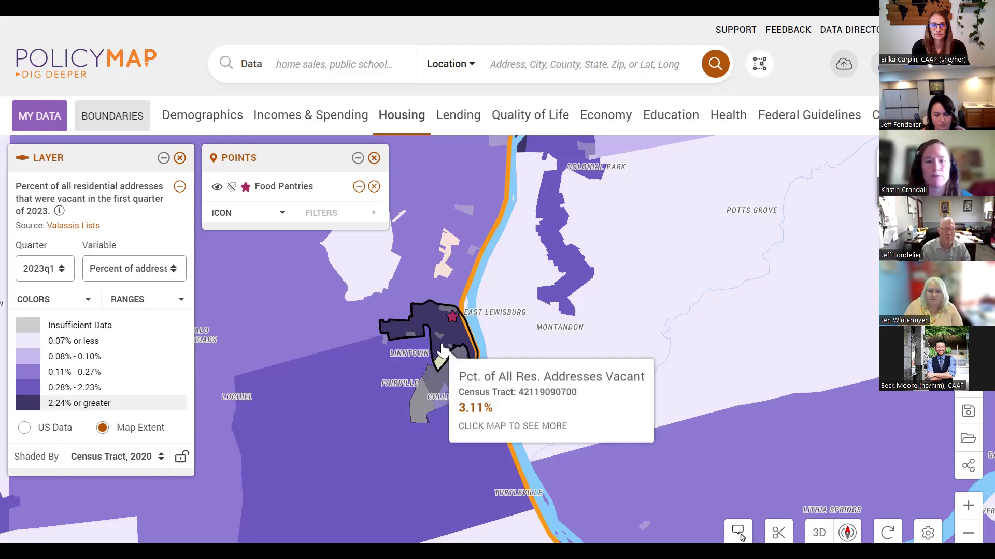
pyautogui.moveTo(453, 320)
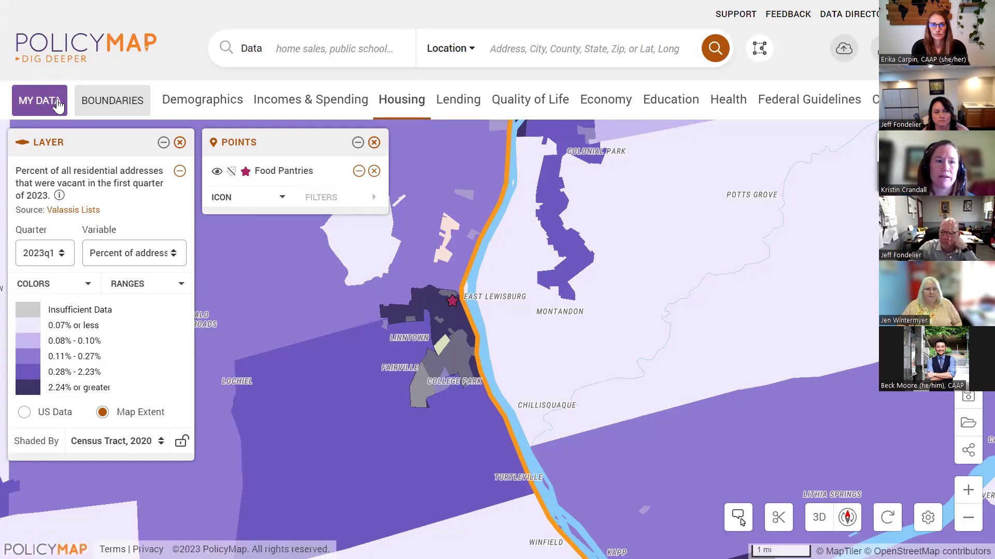
# - Review the uploaded Food Pantries dataset's properties and editable point records, and leave the editor without saving
pyautogui.click(52, 103)
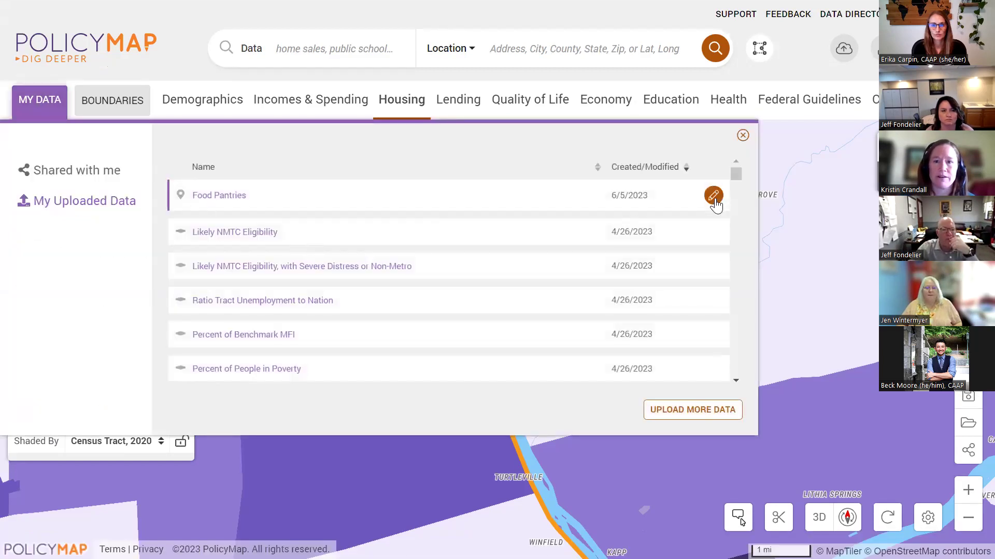
pyautogui.click(713, 196)
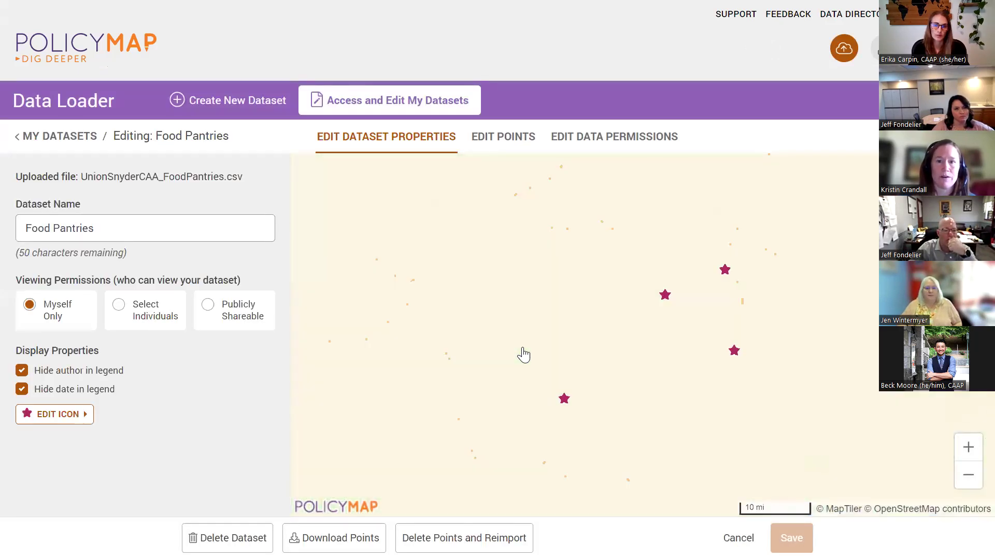
pyautogui.click(499, 141)
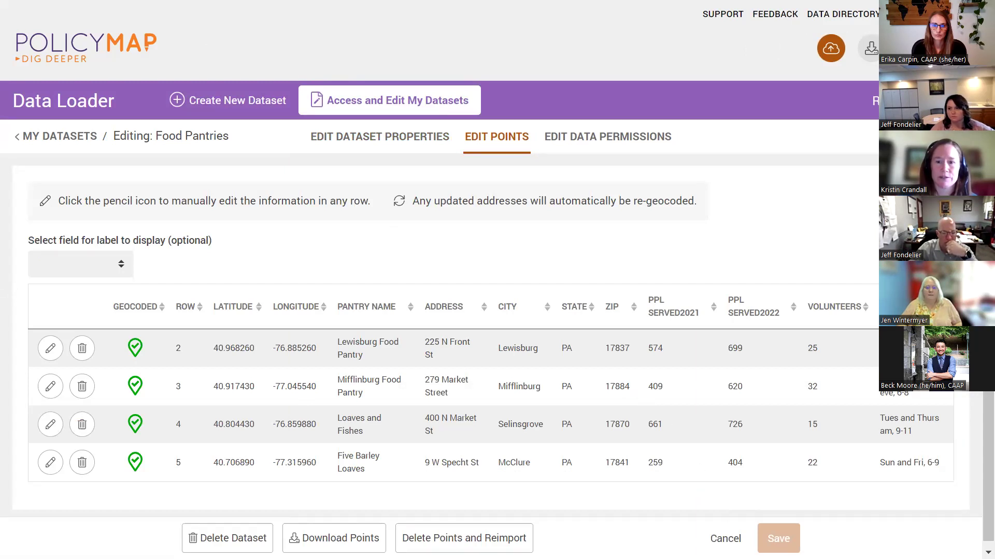
pyautogui.click(725, 539)
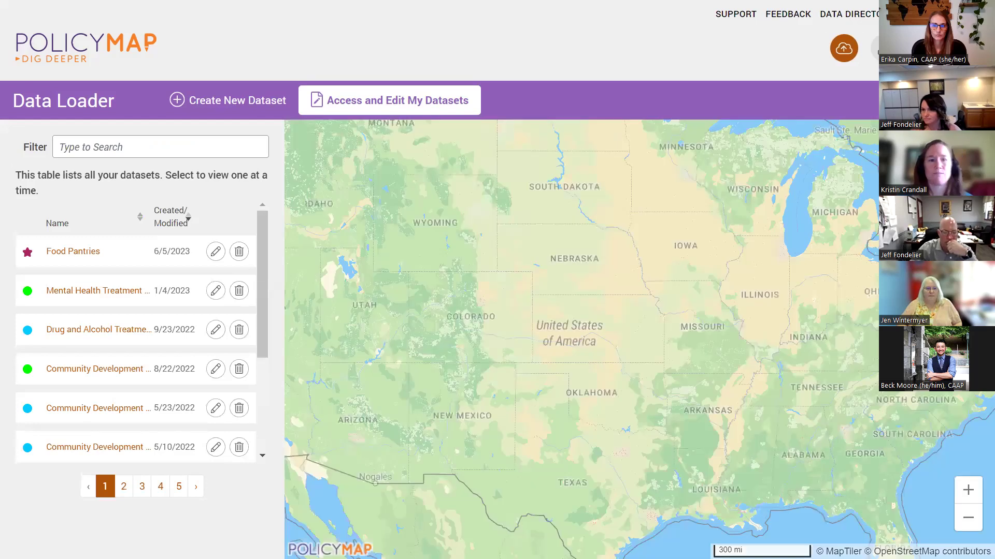
# - Return to the map and remove the residential vacancy layer, keeping the Food Pantries points displayed
pyautogui.click(964, 100)
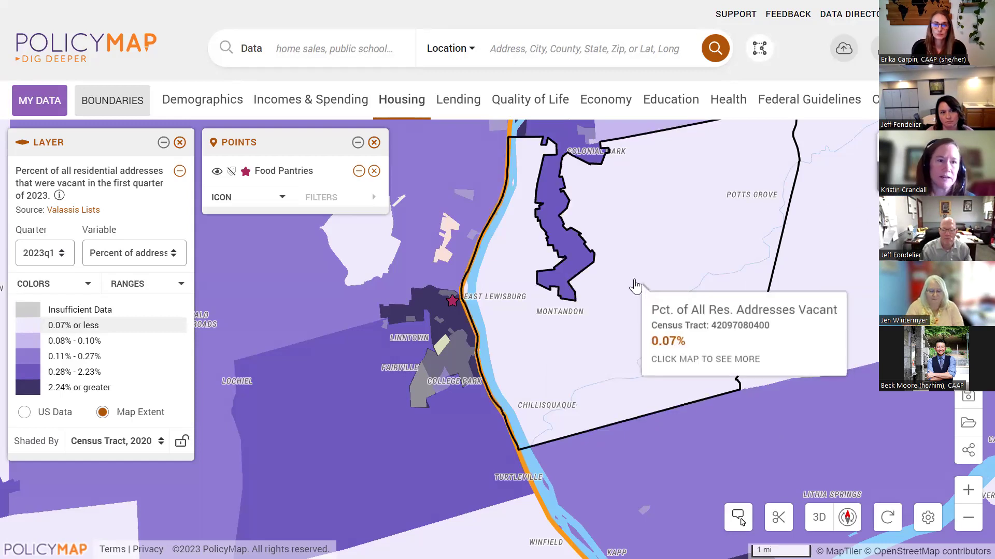
pyautogui.click(180, 144)
pyautogui.scroll(-5, 451, 332)
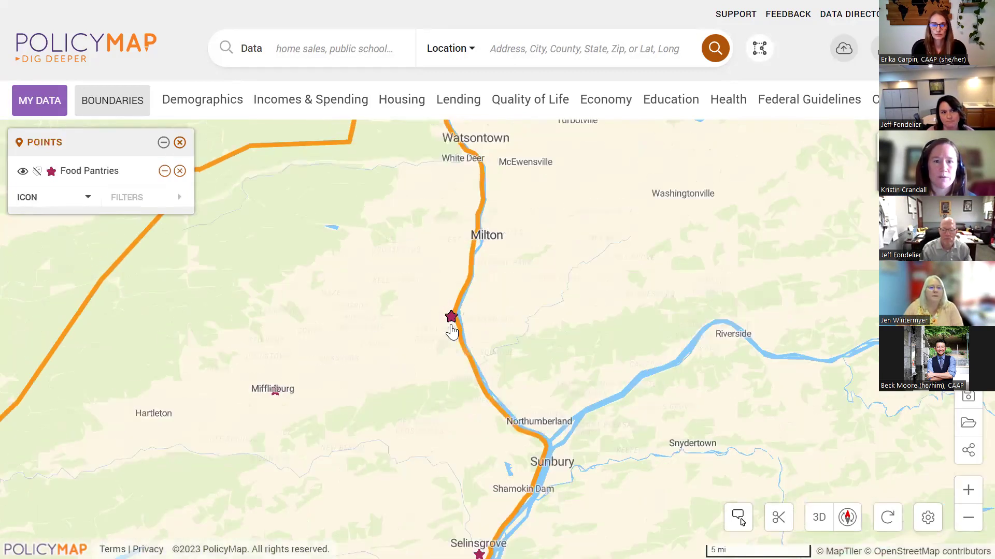
# - Add the Grocery Retail Locations points from the Health food access data to the map alongside the Food Pantries
pyautogui.scroll(-2, 451, 331)
pyautogui.moveTo(471, 337); pyautogui.dragTo(504, 335)
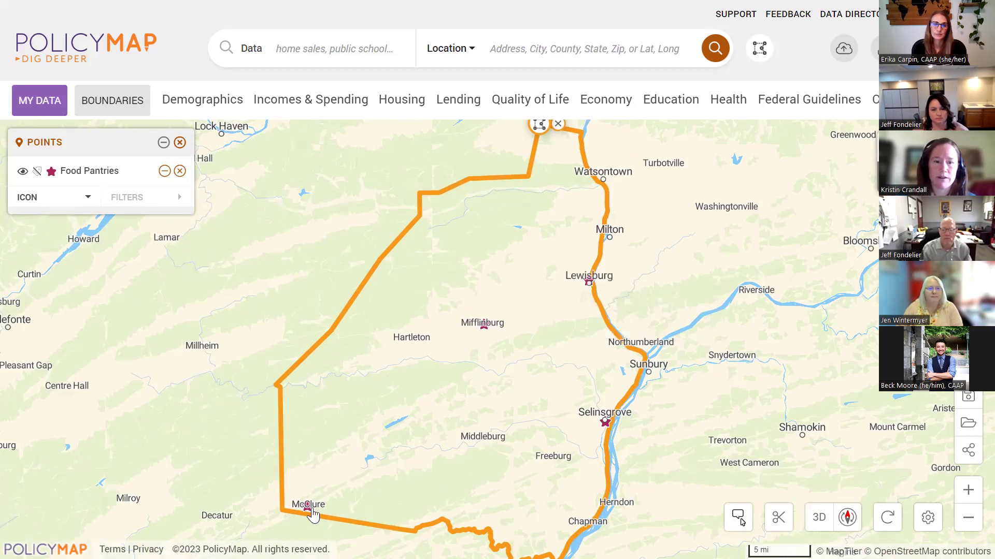
pyautogui.click(735, 102)
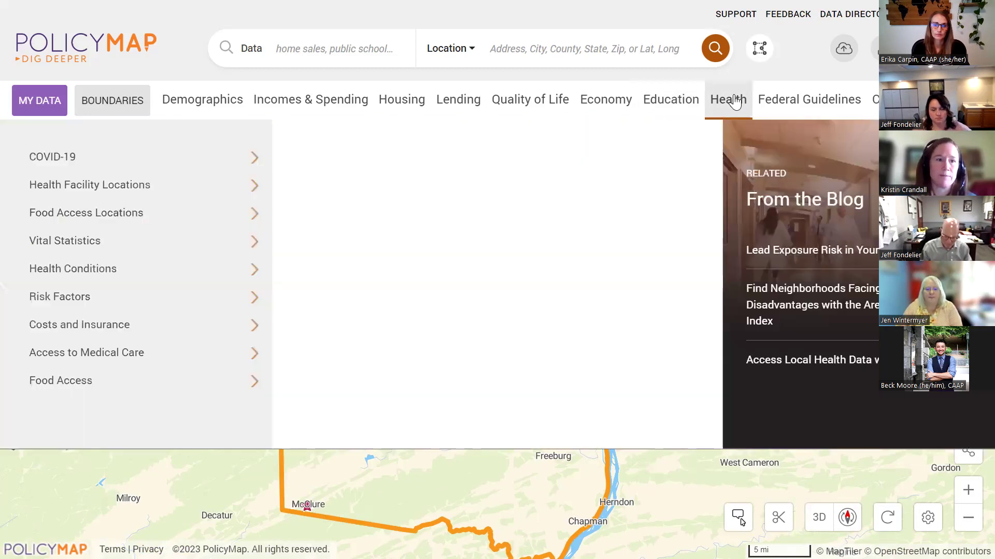
pyautogui.click(222, 215)
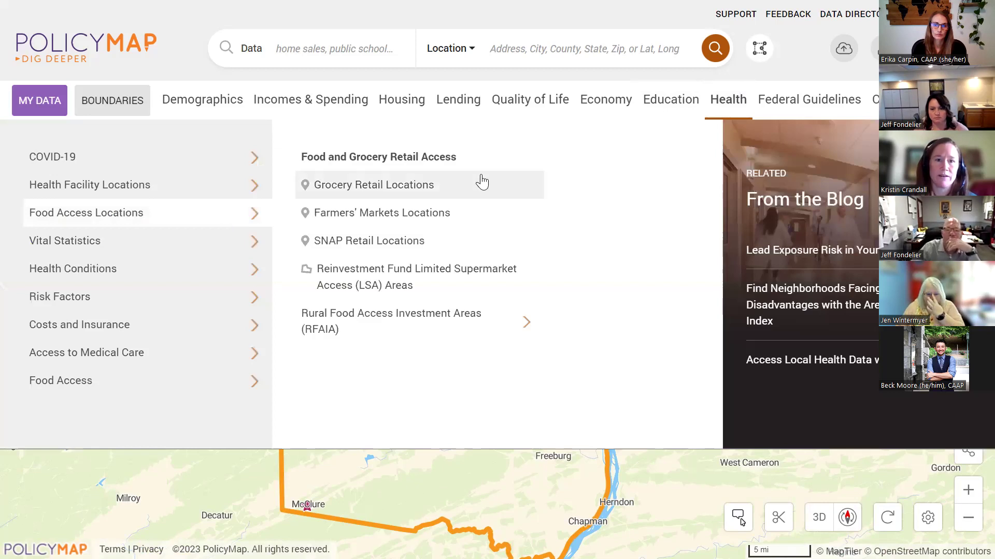
pyautogui.click(481, 182)
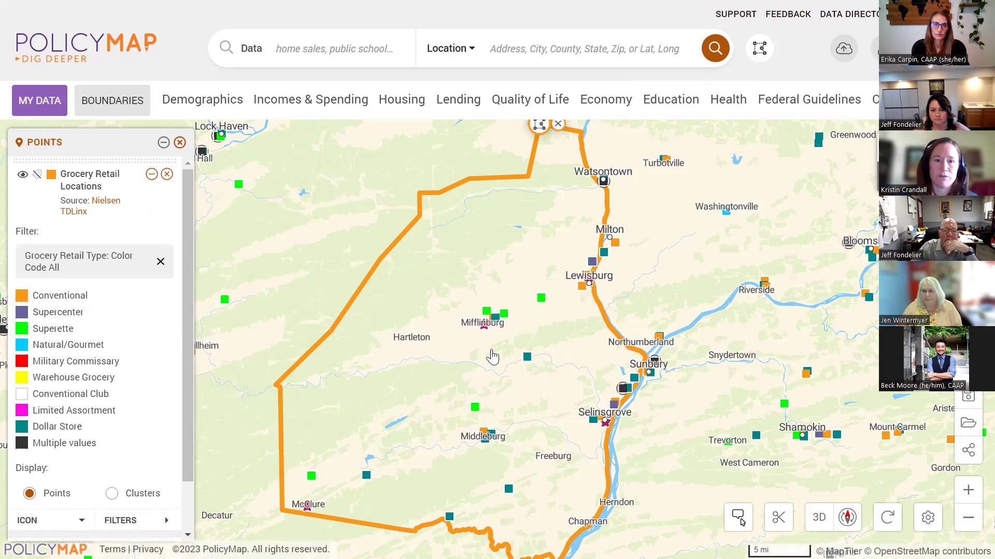
# - Review the color-coded grocery retail types around the custom region, then remove the Grocery Retail Locations layer
pyautogui.scroll(2, 492, 356)
pyautogui.scroll(-2, 183, 339)
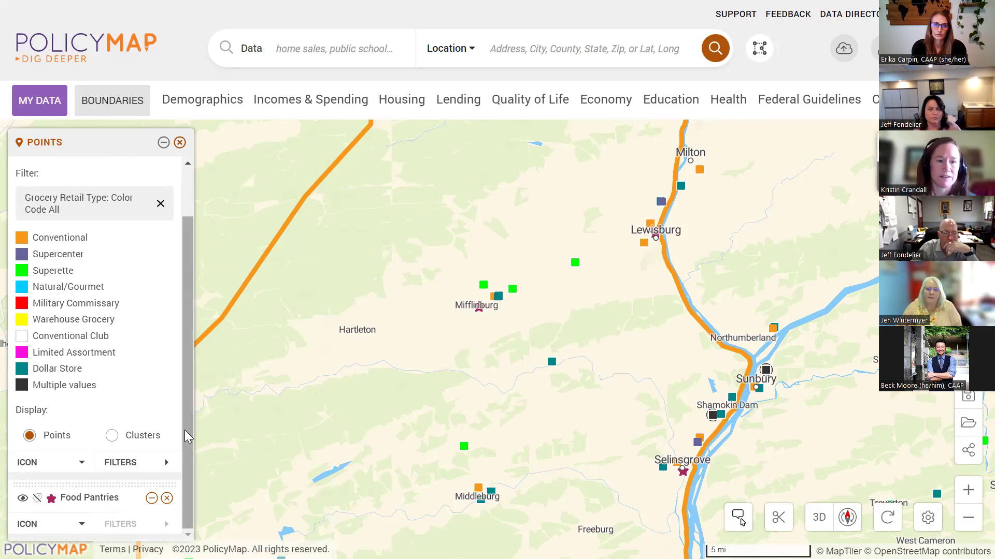
pyautogui.scroll(1, 192, 347)
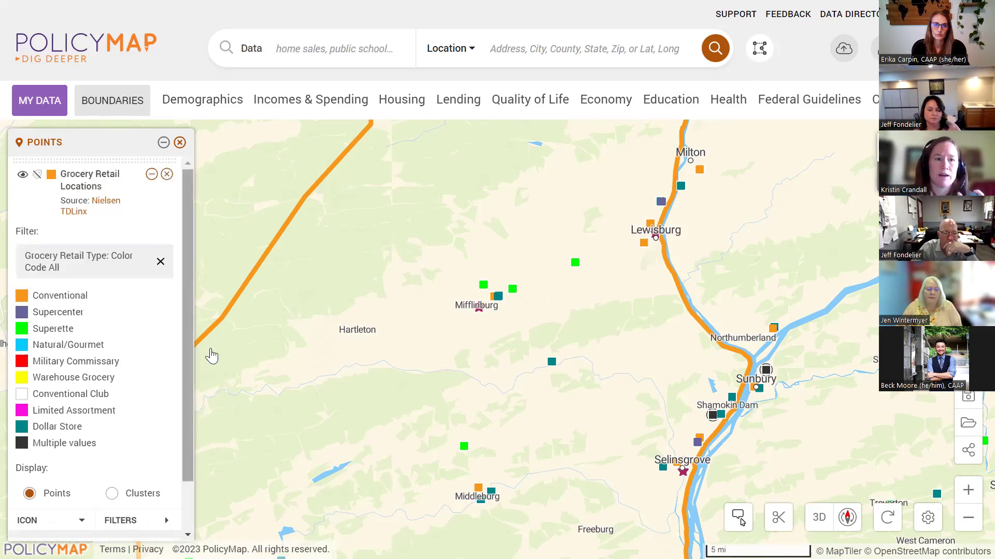
pyautogui.click(167, 175)
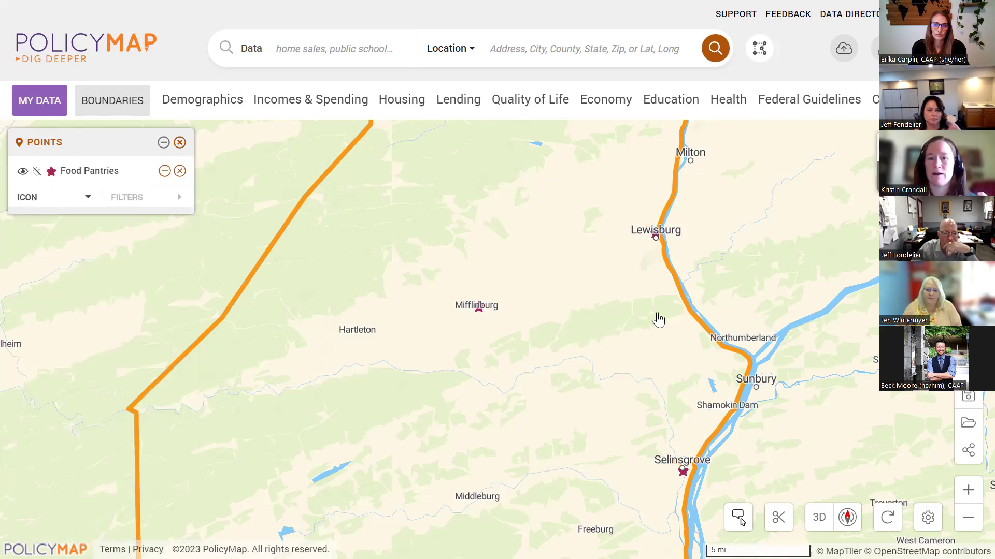
# - Switch to multi-layer map mode, dismiss its instructions, and clear the Food Pantries points from the map
pyautogui.scroll(-2, 658, 320)
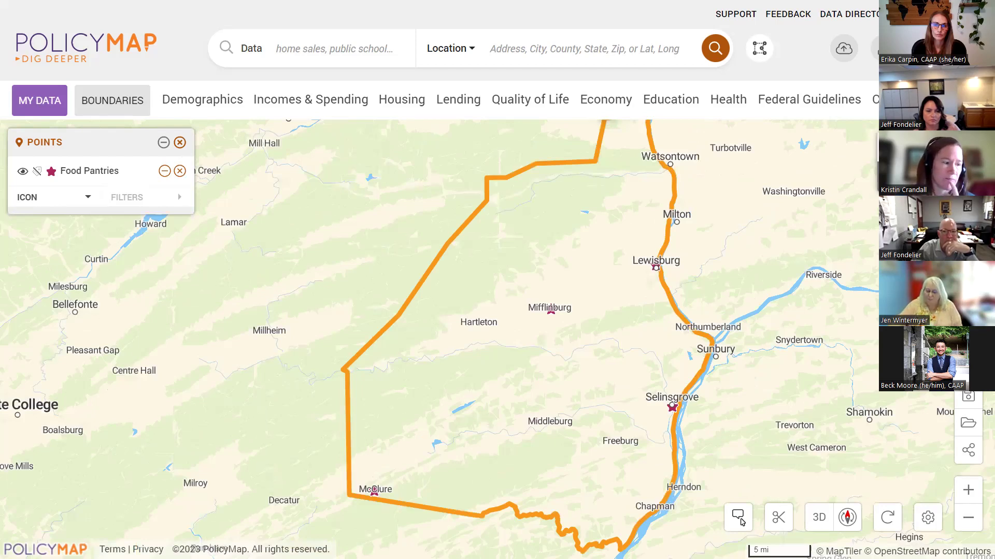
pyautogui.click(927, 177)
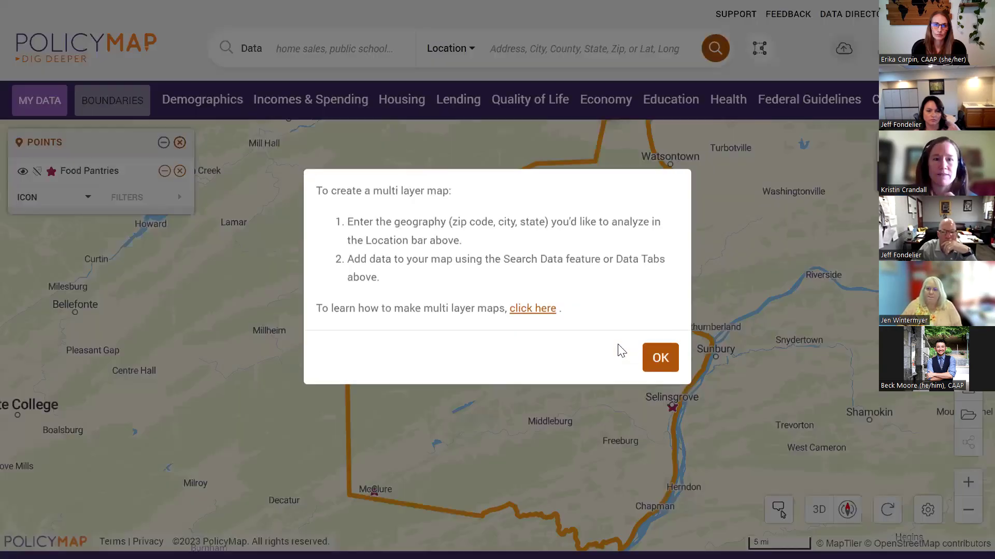
pyautogui.click(663, 363)
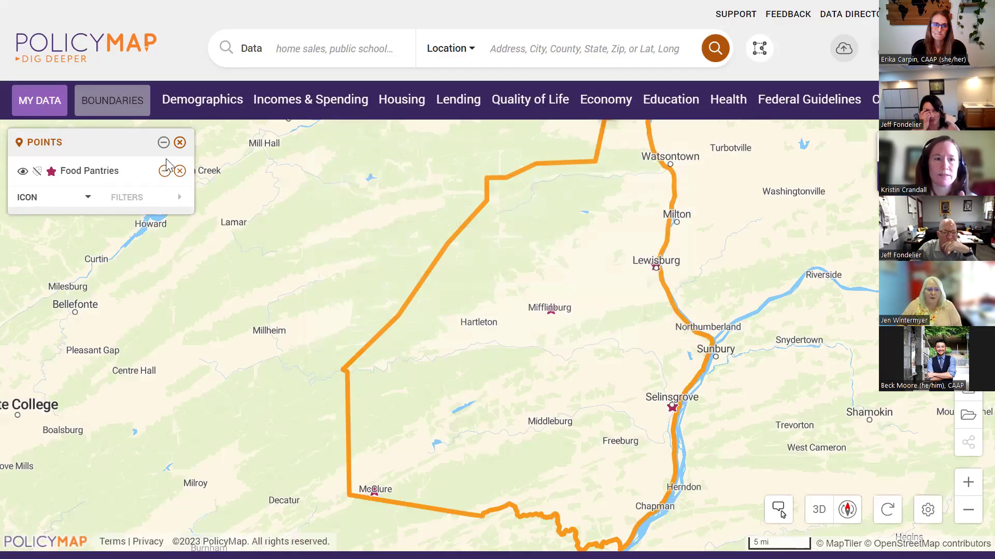
pyautogui.click(179, 141)
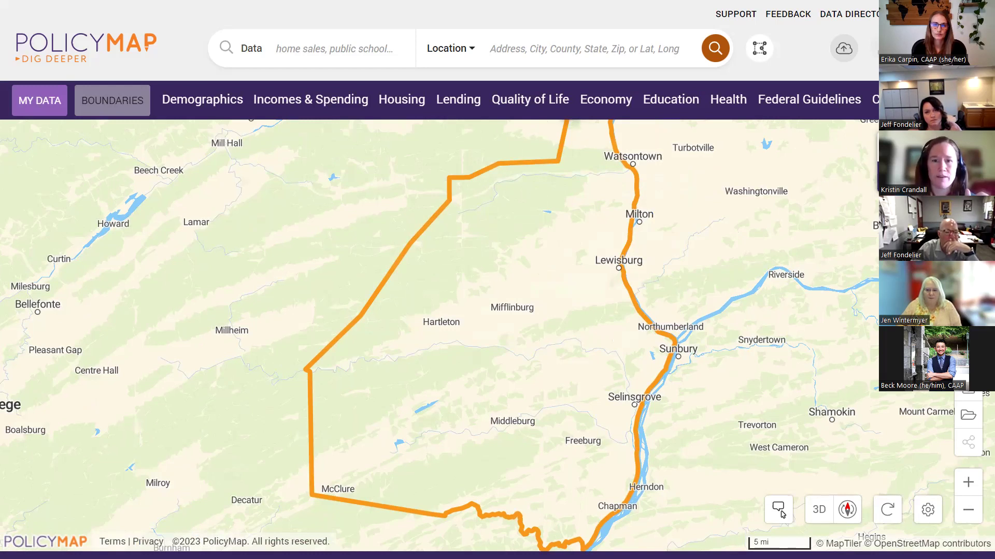
pyautogui.click(781, 513)
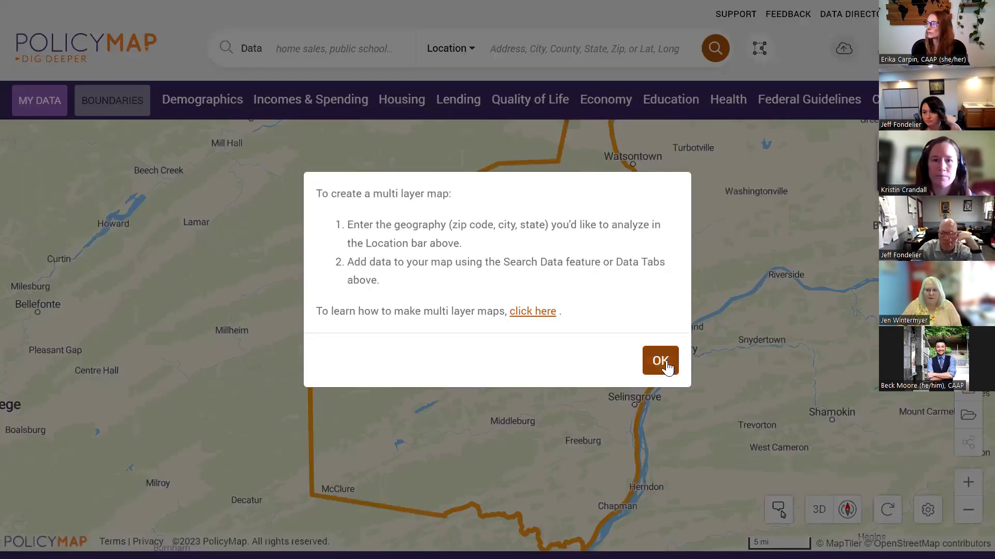
pyautogui.click(661, 362)
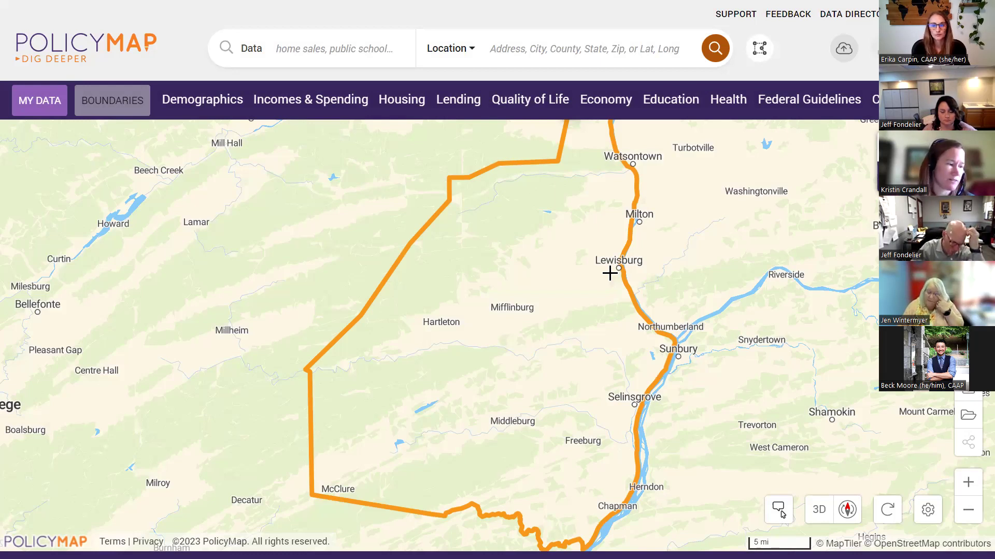
# - Add adult obesity from the Health risk factors as the first layer of the multi-layer map
pyautogui.moveTo(608, 273); pyautogui.dragTo(580, 283)
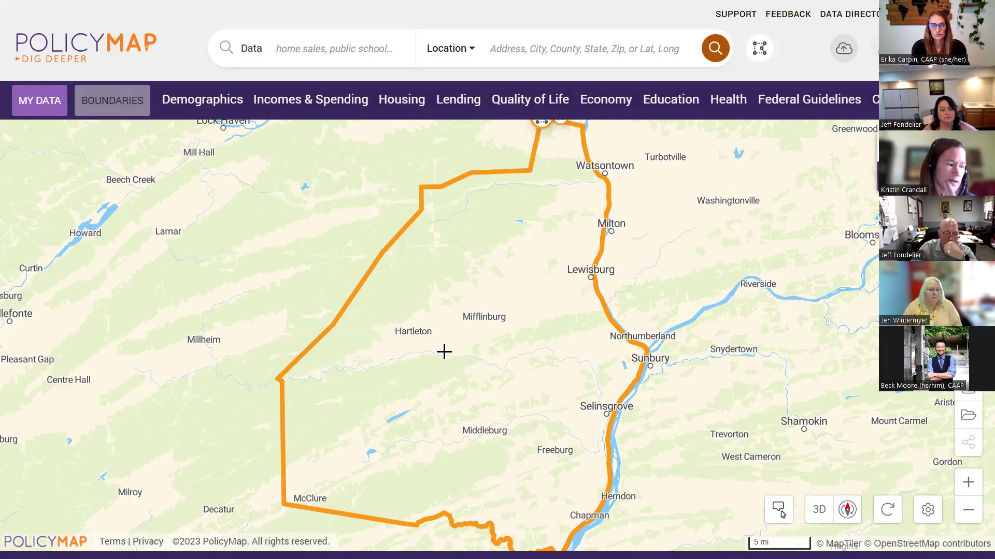
pyautogui.click(719, 106)
pyautogui.click(158, 305)
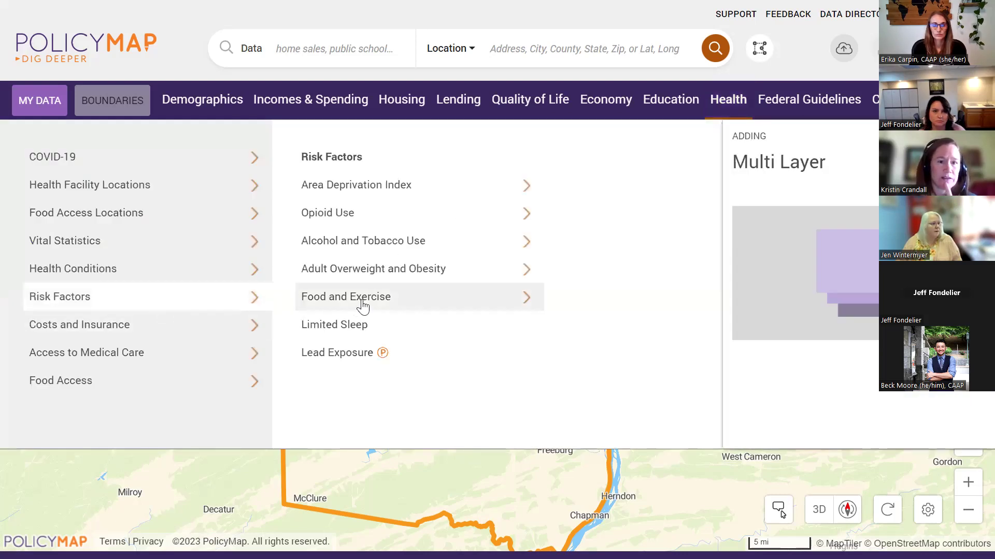
pyautogui.moveTo(376, 273)
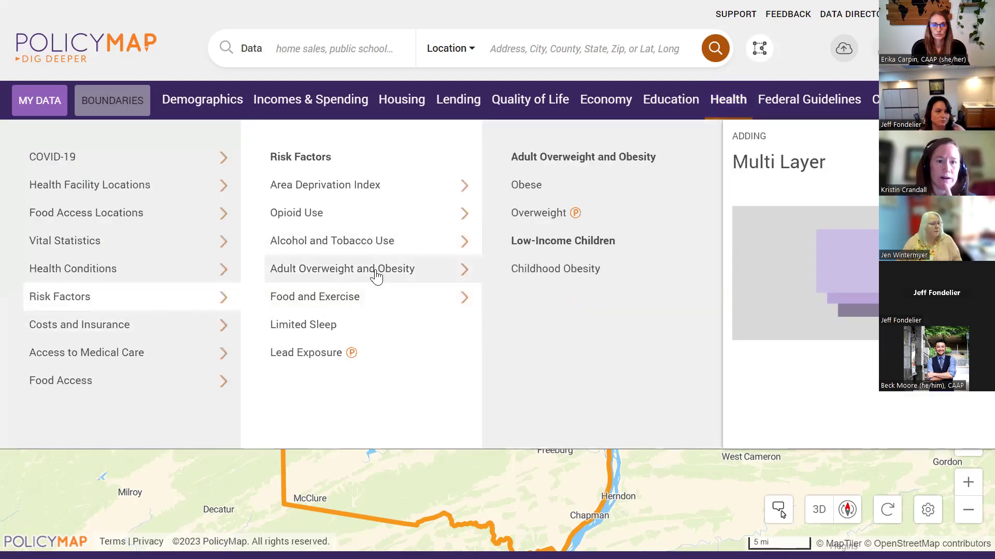
pyautogui.click(582, 186)
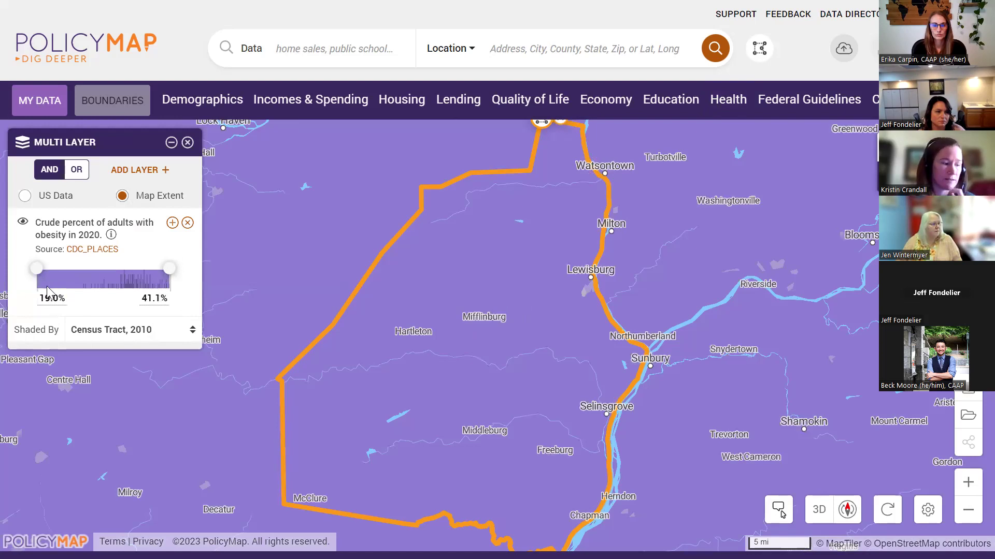
# - Set the minimum of the adult obesity layer's range to 35%
pyautogui.moveTo(38, 278); pyautogui.dragTo(118, 279)
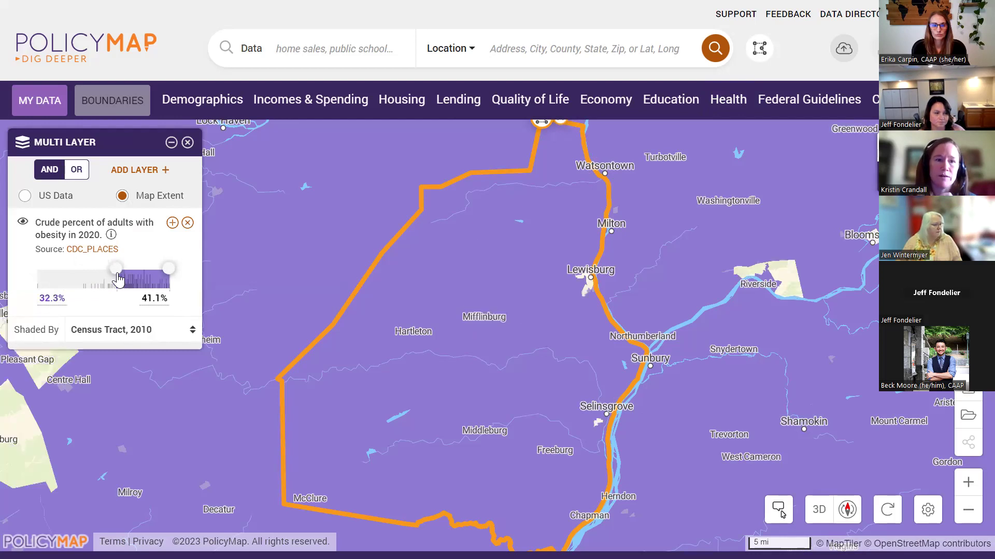
pyautogui.click(54, 298)
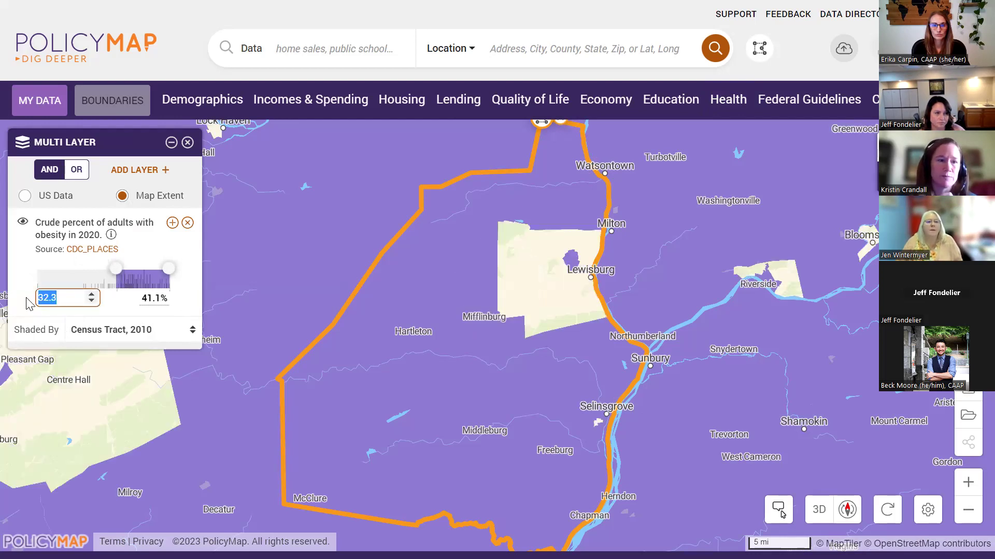
pyautogui.write('35')
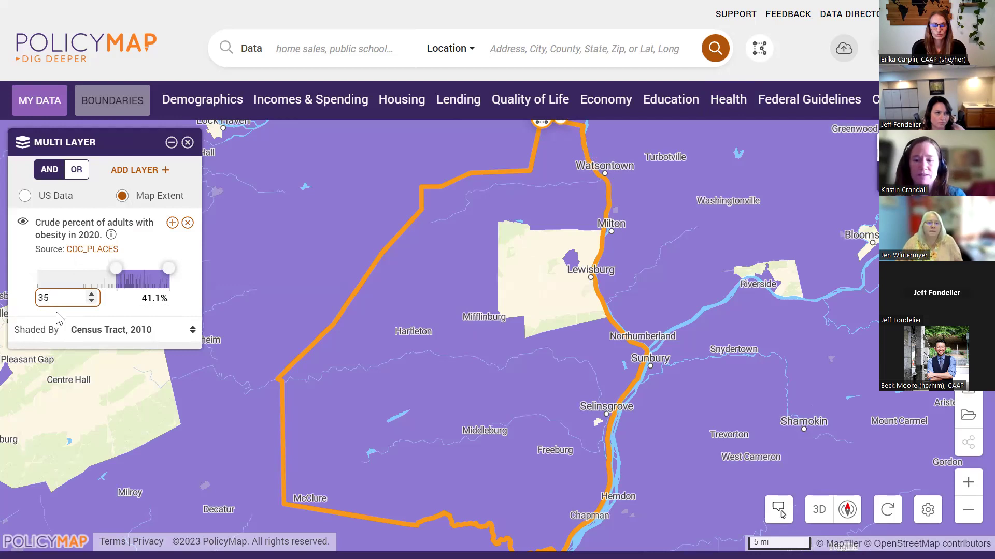
pyautogui.press('Return')
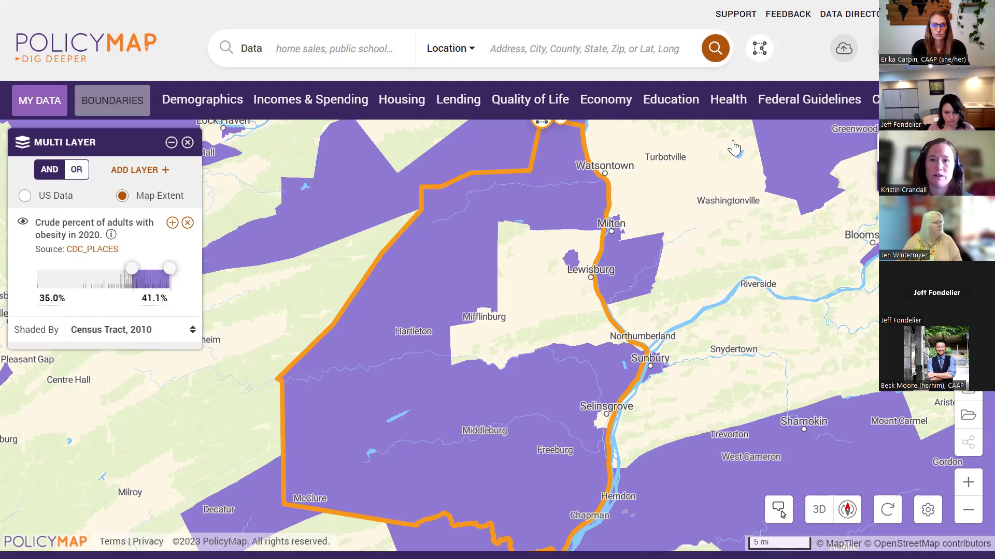
# - Add adult diabetes from the chronic health conditions as a second layer and set its range minimum to 10%
pyautogui.click(740, 107)
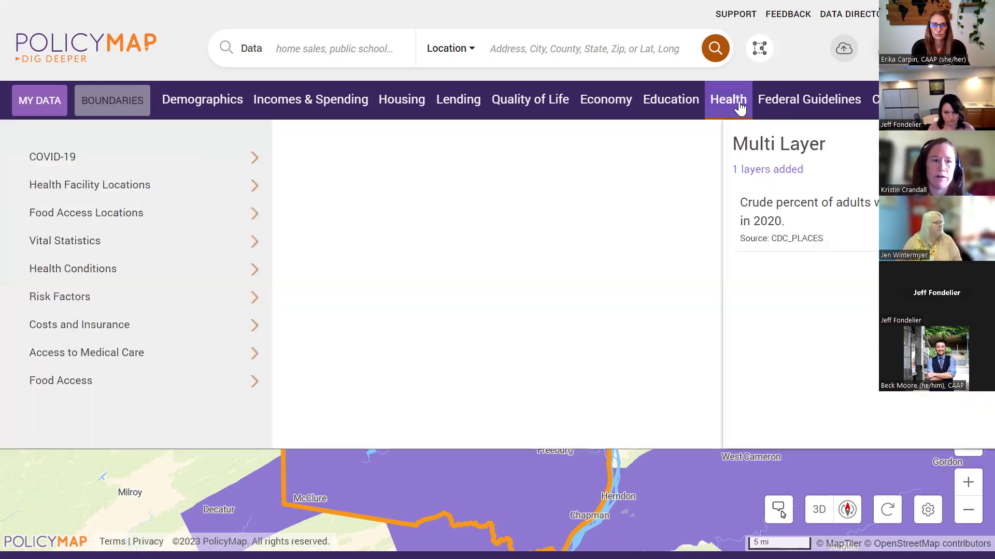
pyautogui.click(195, 274)
pyautogui.click(517, 191)
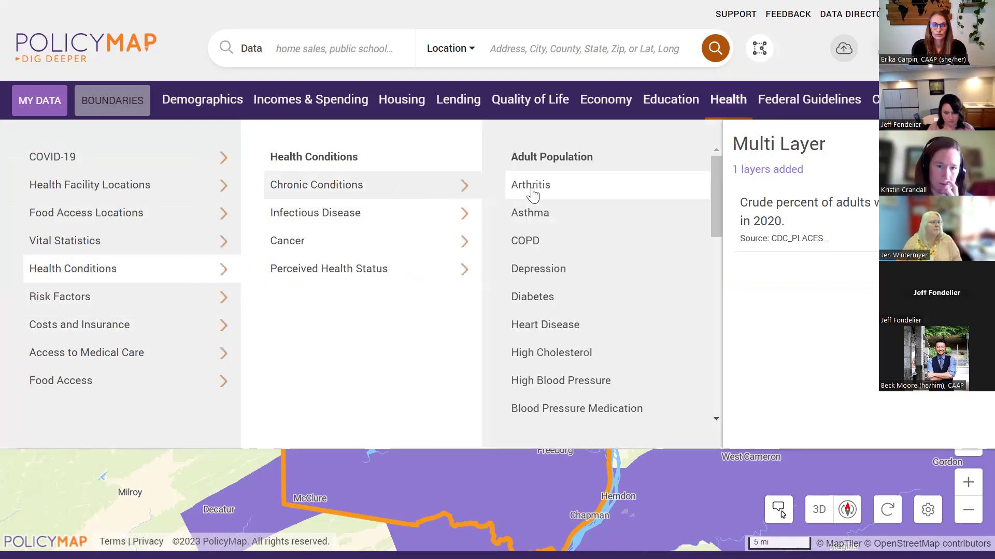
pyautogui.click(565, 306)
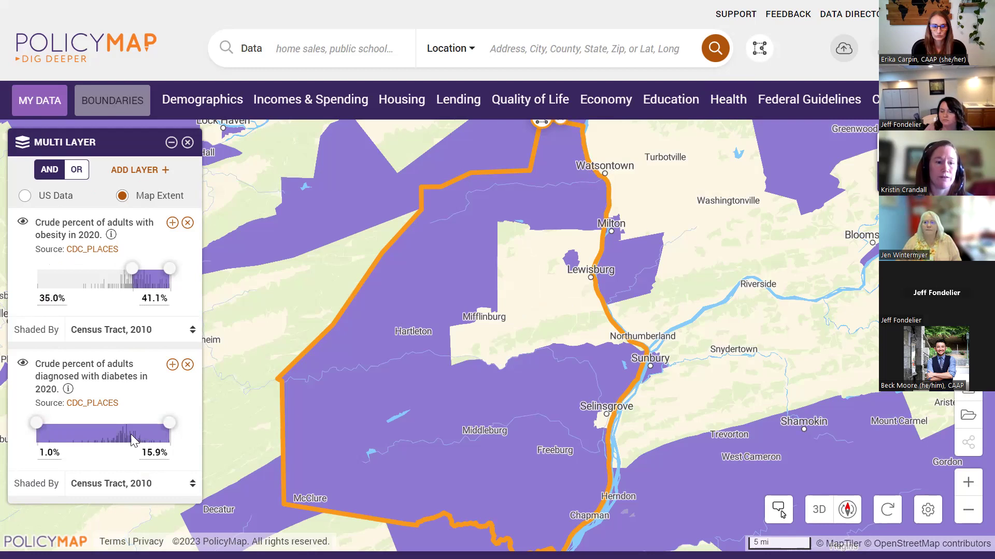
pyautogui.click(50, 455)
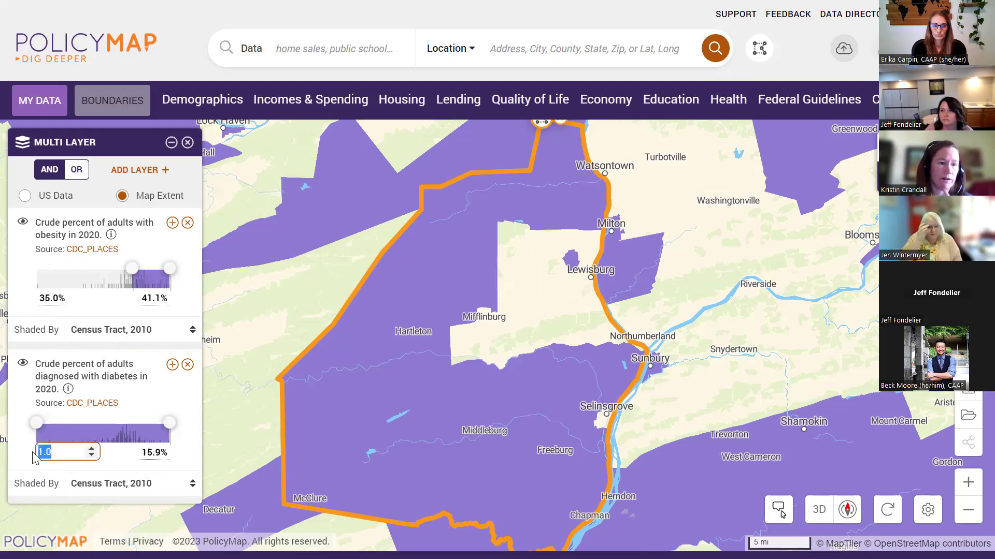
pyautogui.write('1')
pyautogui.press('Return')
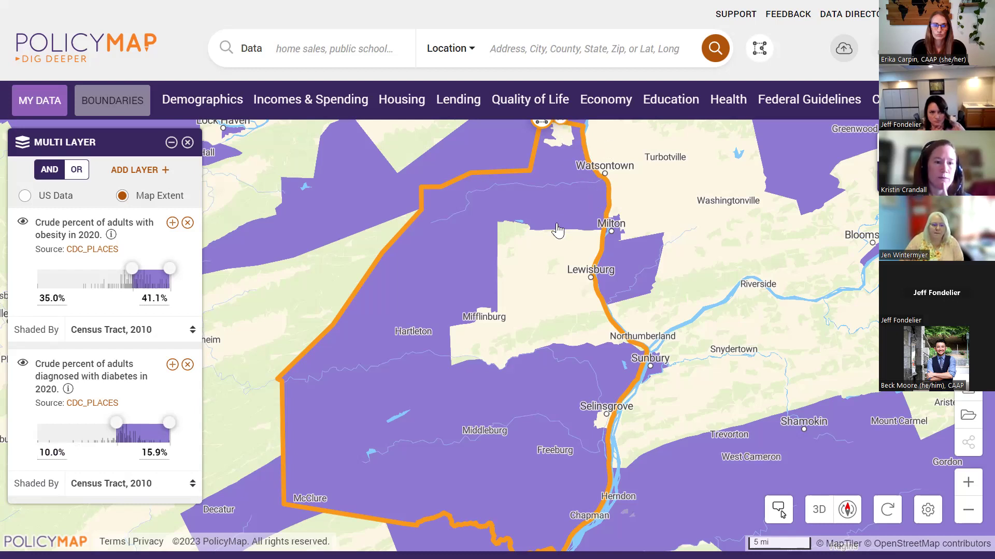
# - Add the 2017-2021 percent of all people living in poverty as a third layer with a 10% minimum
pyautogui.click(334, 109)
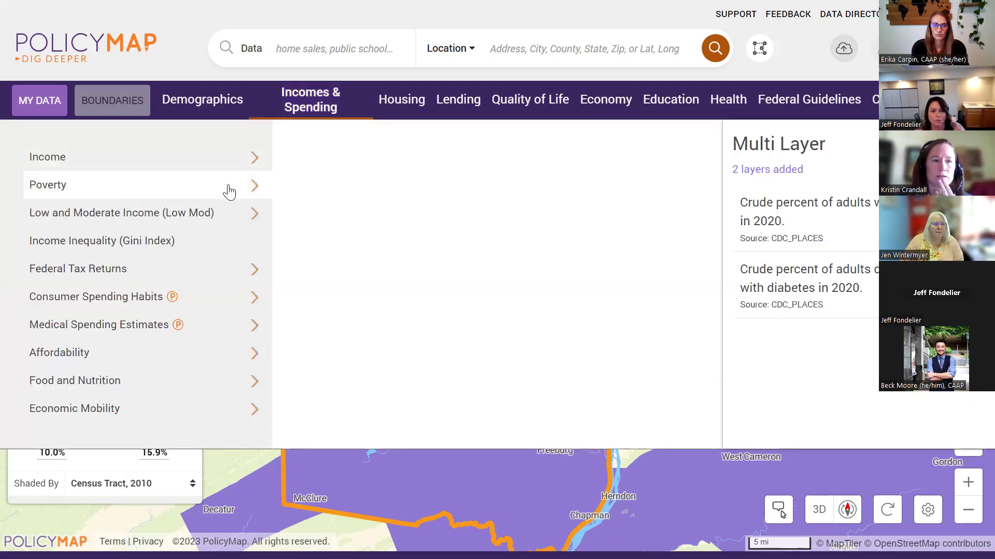
pyautogui.click(225, 186)
pyautogui.click(436, 185)
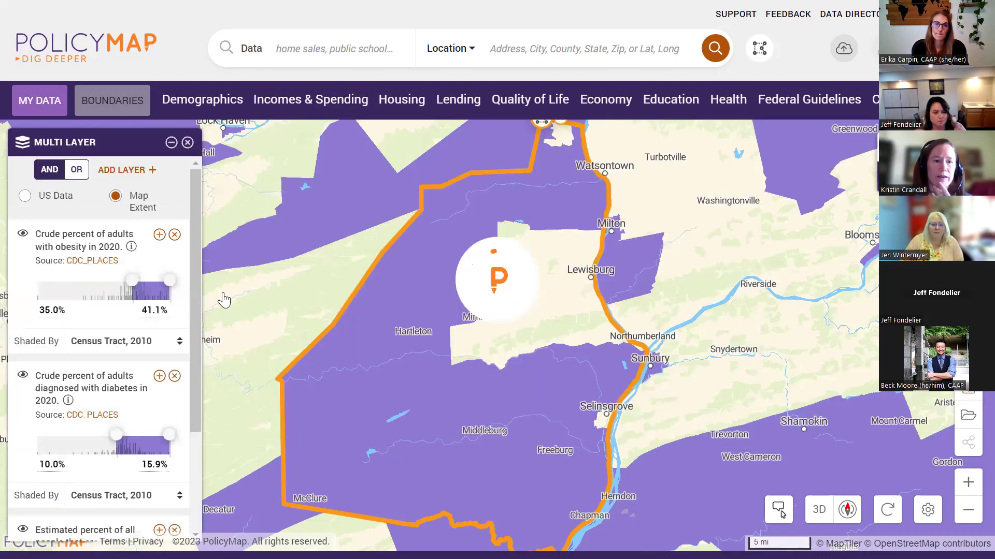
pyautogui.moveTo(195, 273); pyautogui.dragTo(202, 374)
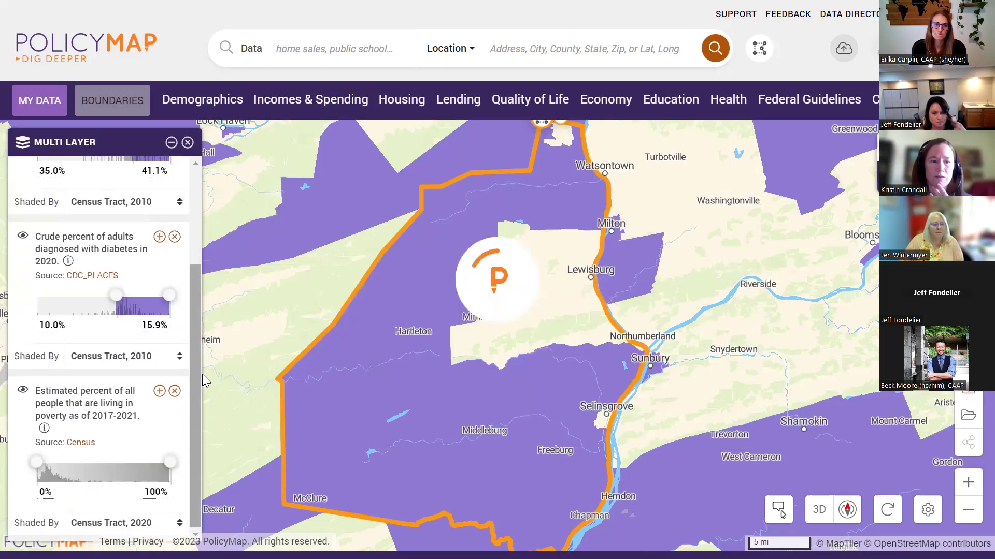
pyautogui.click(57, 490)
pyautogui.moveTo(66, 489); pyautogui.dragTo(40, 493)
pyautogui.write('10')
pyautogui.press('Return')
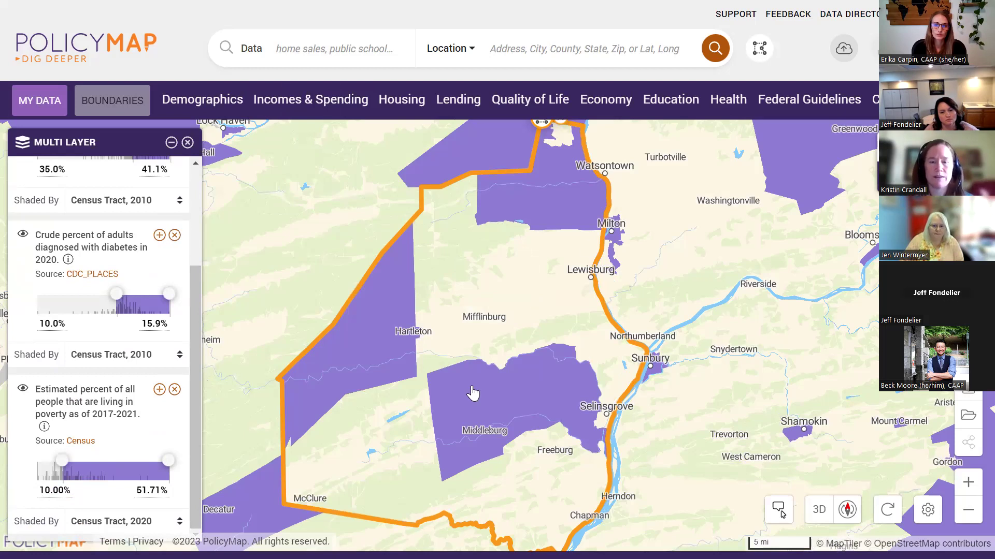
# - Inspect the poverty, diabetes and obesity values of the highlighted census tract beside Hartleton, then close its details
pyautogui.moveTo(193, 342); pyautogui.dragTo(190, 311)
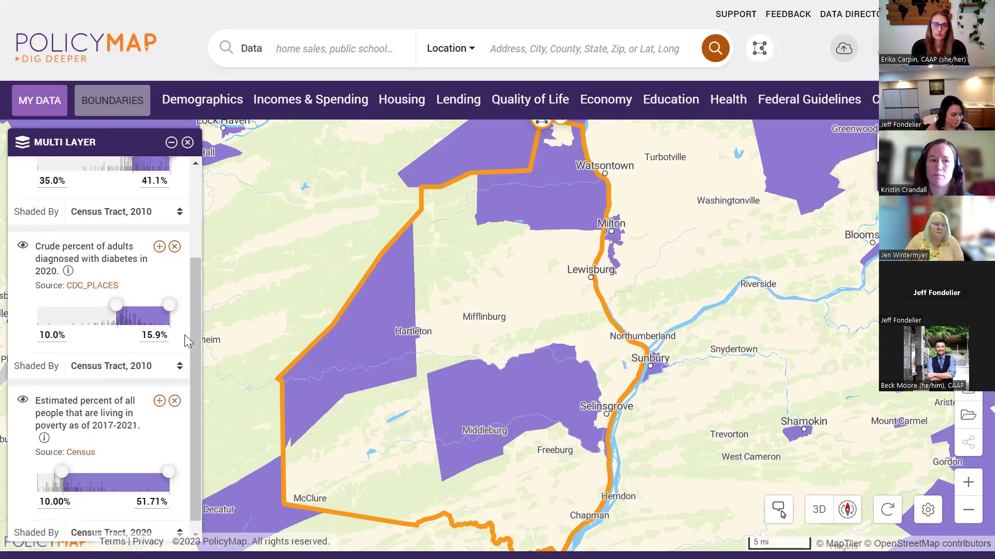
pyautogui.scroll(-1, 196, 331)
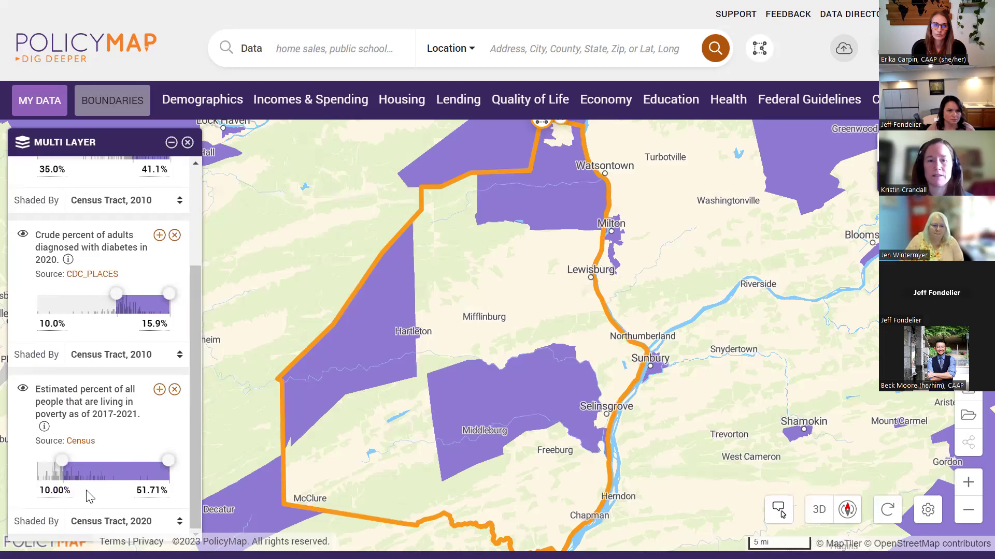
pyautogui.click(365, 359)
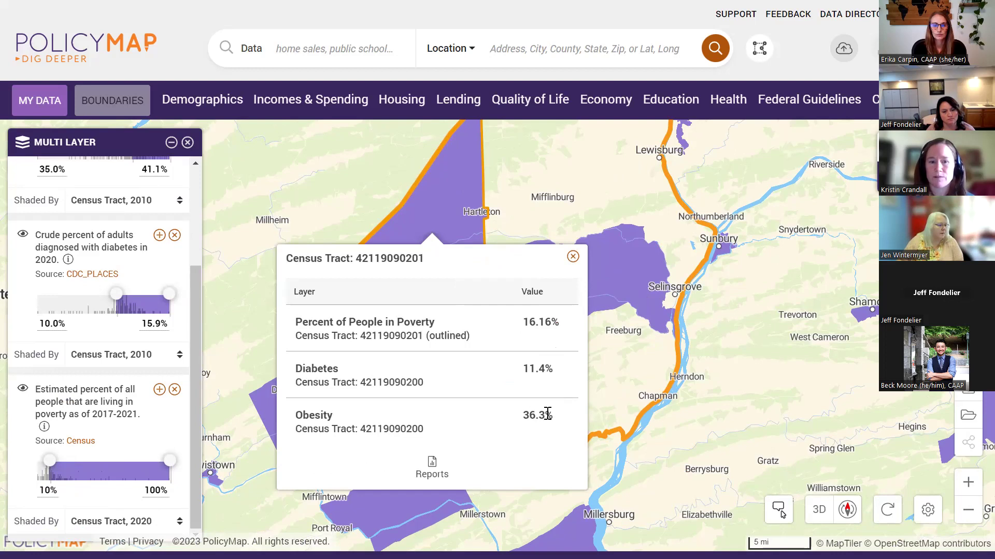
pyautogui.click(573, 257)
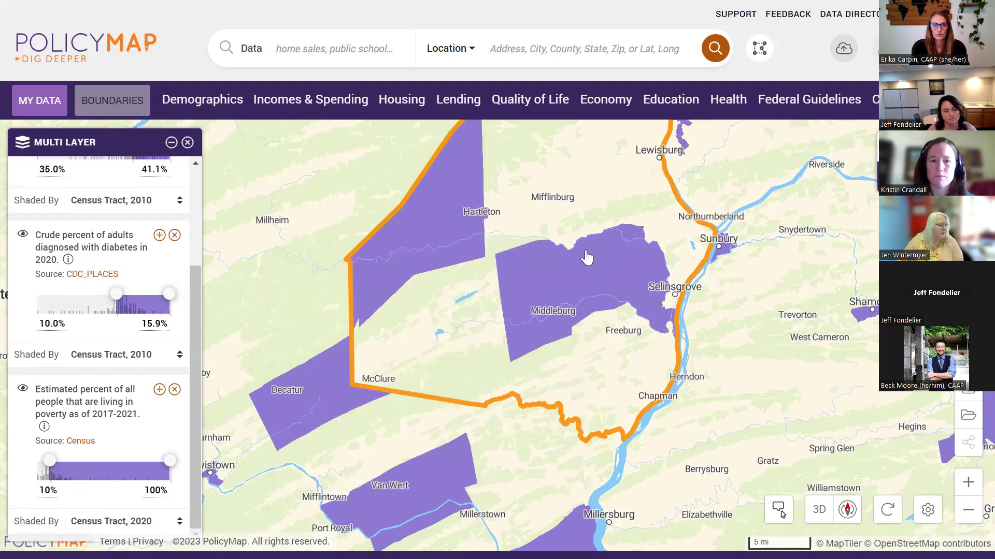
pyautogui.moveTo(644, 228); pyautogui.dragTo(595, 376)
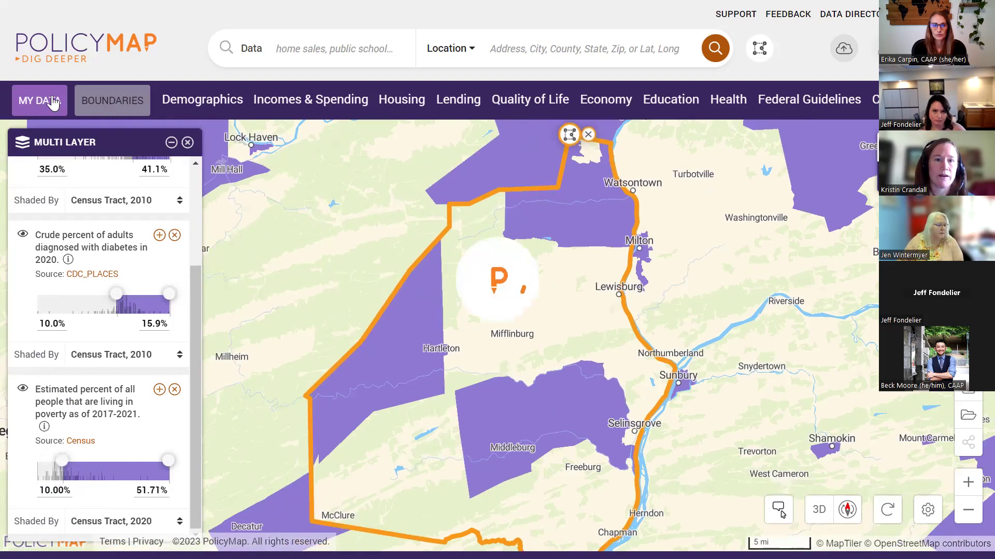
# - Add the uploaded Food Pantries points to the multi-layer map
pyautogui.click(66, 108)
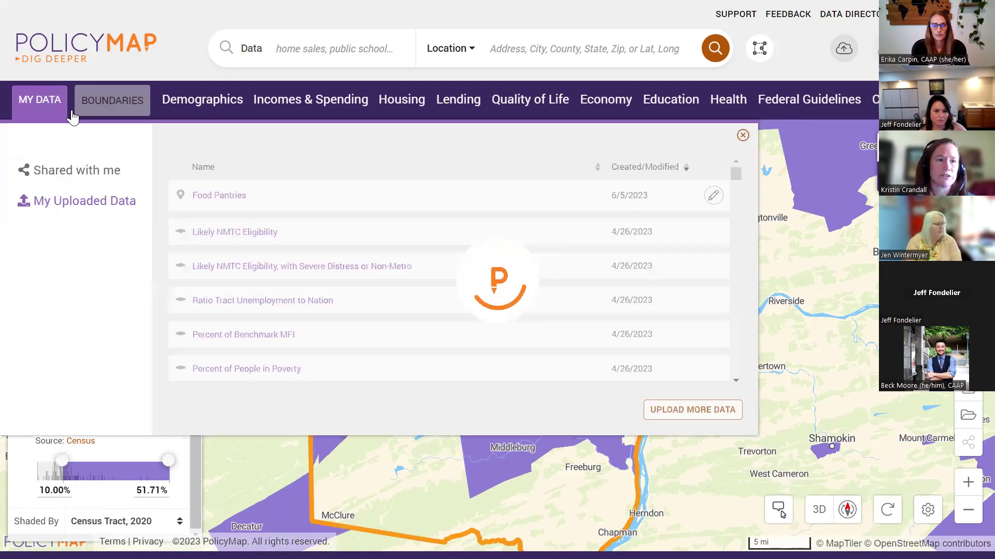
pyautogui.click(231, 197)
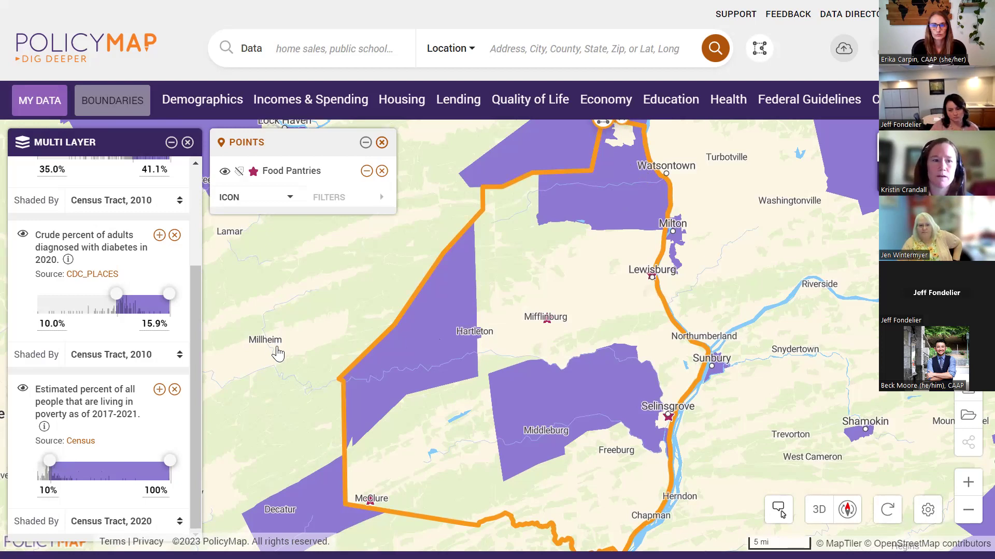
# - Expand the poverty layer's settings and review its variable options, keeping Percent
pyautogui.moveTo(197, 321)
pyautogui.mouseDown()
pyautogui.moveTo(191, 297)
pyautogui.moveTo(192, 324)
pyautogui.mouseUp()
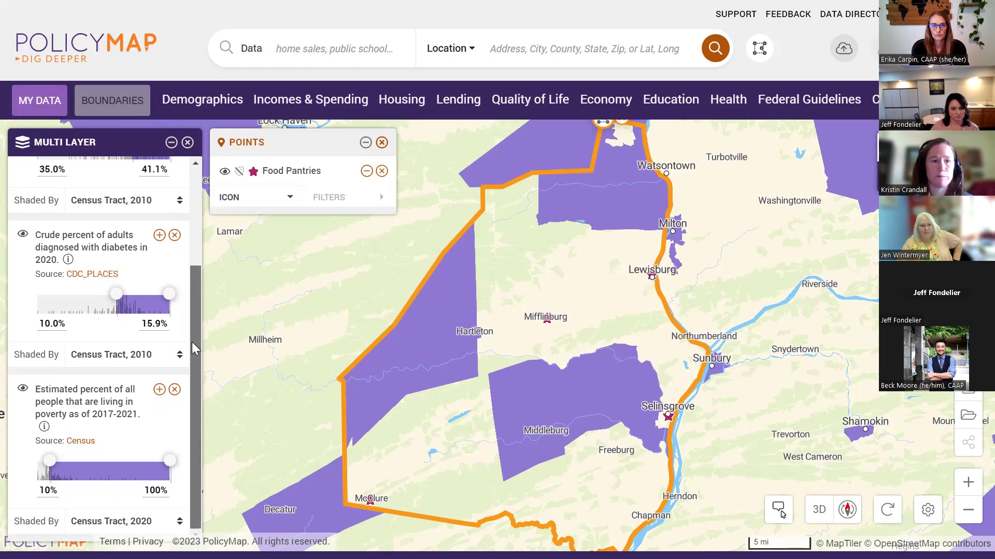
pyautogui.moveTo(194, 329)
pyautogui.mouseDown()
pyautogui.moveTo(196, 305)
pyautogui.moveTo(191, 348)
pyautogui.mouseUp()
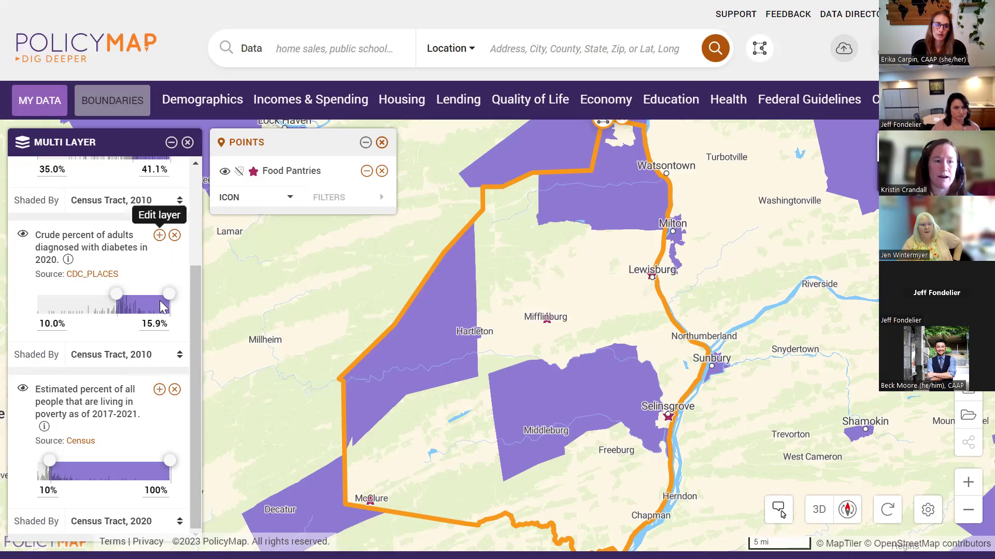
pyautogui.click(159, 390)
pyautogui.moveTo(190, 374); pyautogui.dragTo(189, 413)
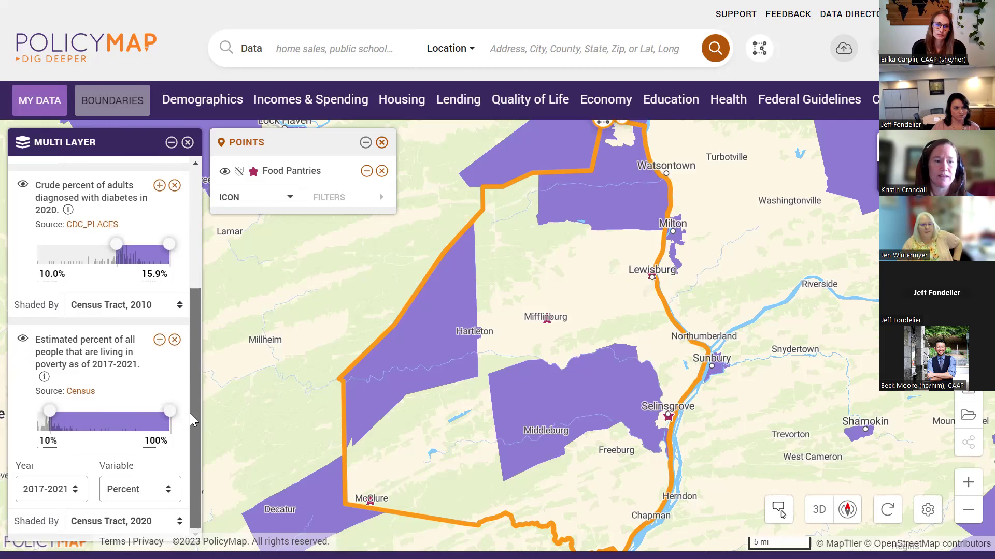
pyautogui.click(154, 489)
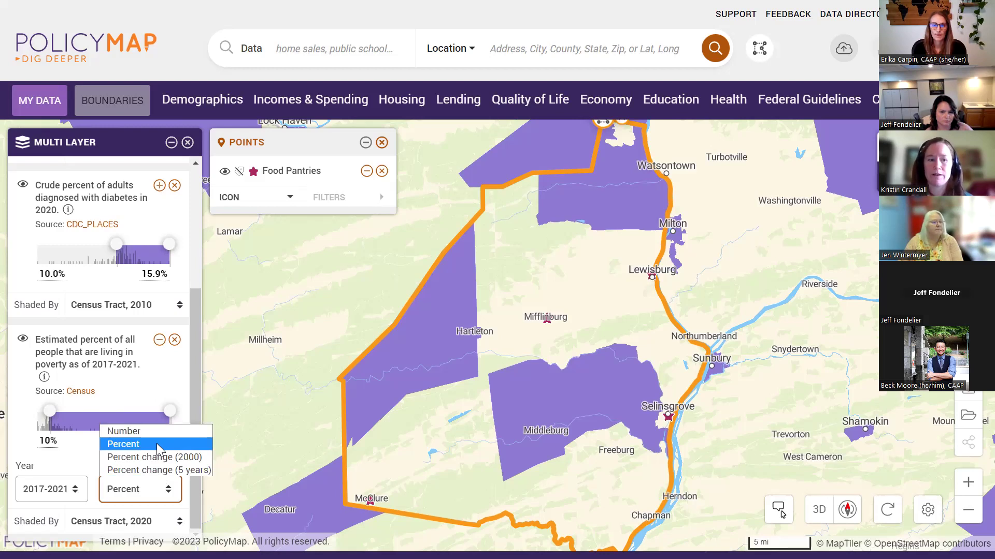
pyautogui.click(156, 443)
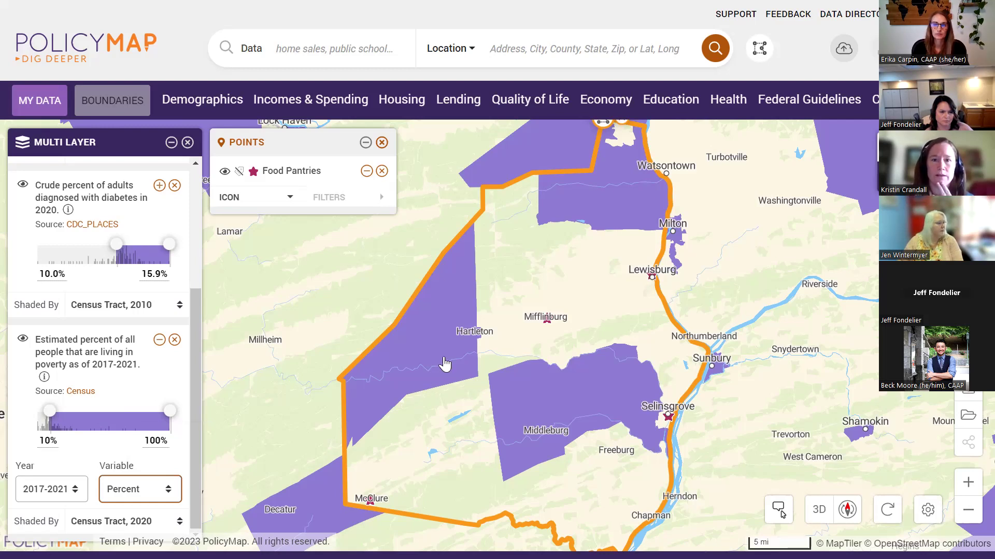
pyautogui.moveTo(444, 364); pyautogui.dragTo(423, 379)
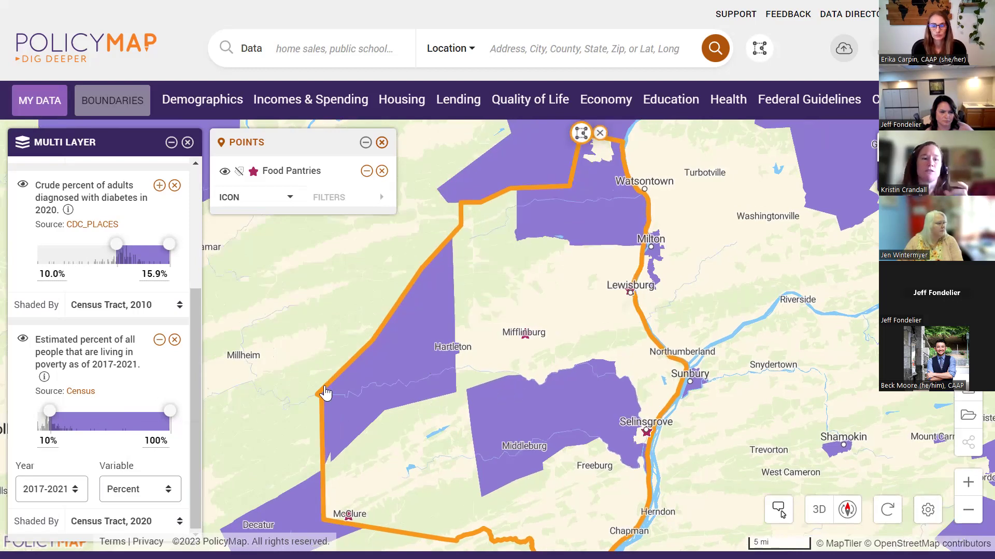
pyautogui.moveTo(195, 342); pyautogui.dragTo(210, 223)
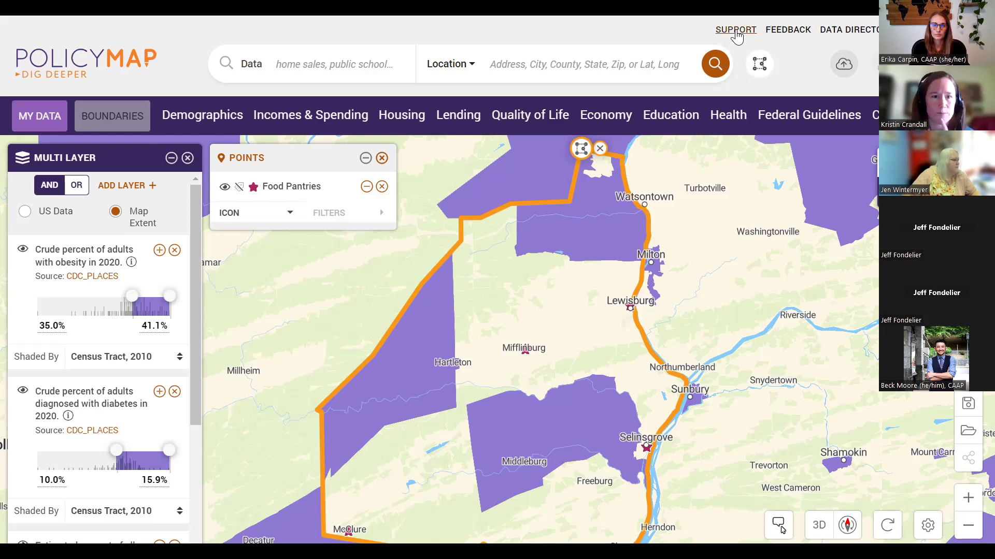
# - Open the PolicyMap support page and look through its help topics
pyautogui.click(735, 30)
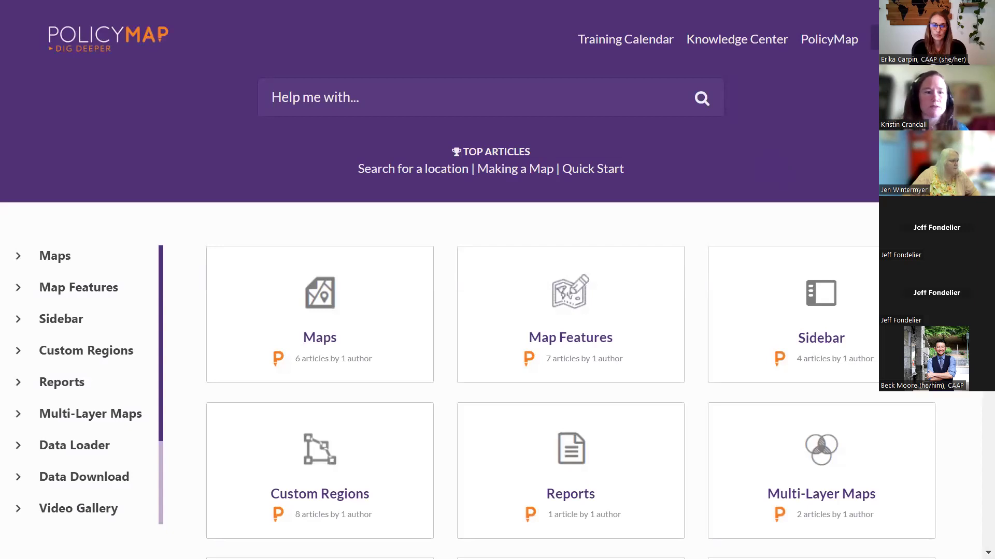
pyautogui.scroll(-5, 731, 240)
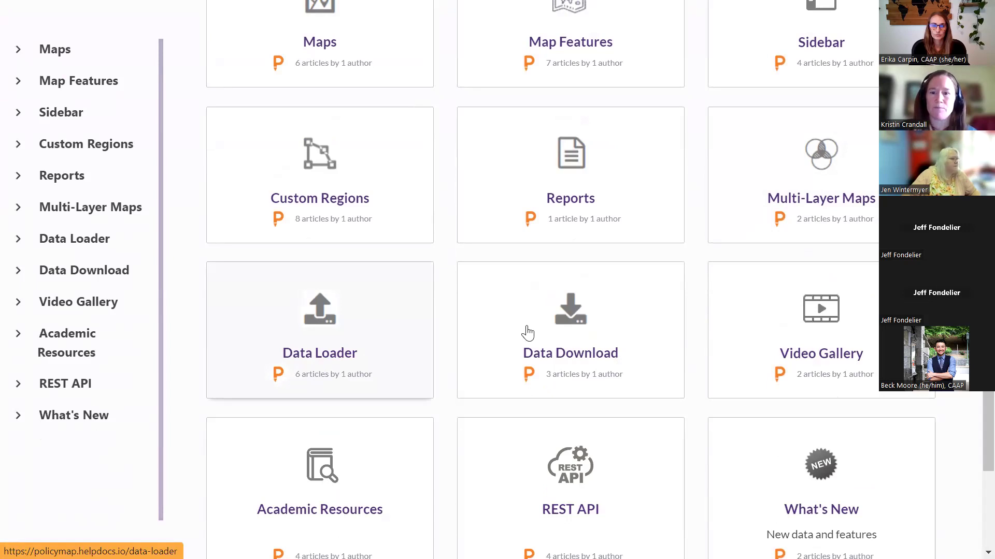
pyautogui.scroll(1, 987, 430)
pyautogui.scroll(5, 988, 430)
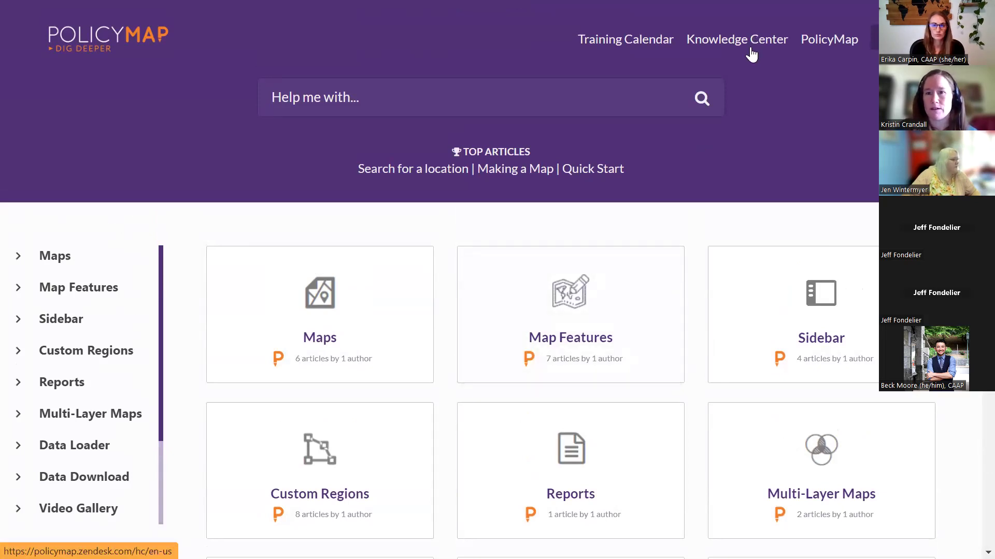
# - Open the training calendar and review the sessions scheduled for June 2023
pyautogui.click(620, 38)
pyautogui.scroll(-5, 466, 300)
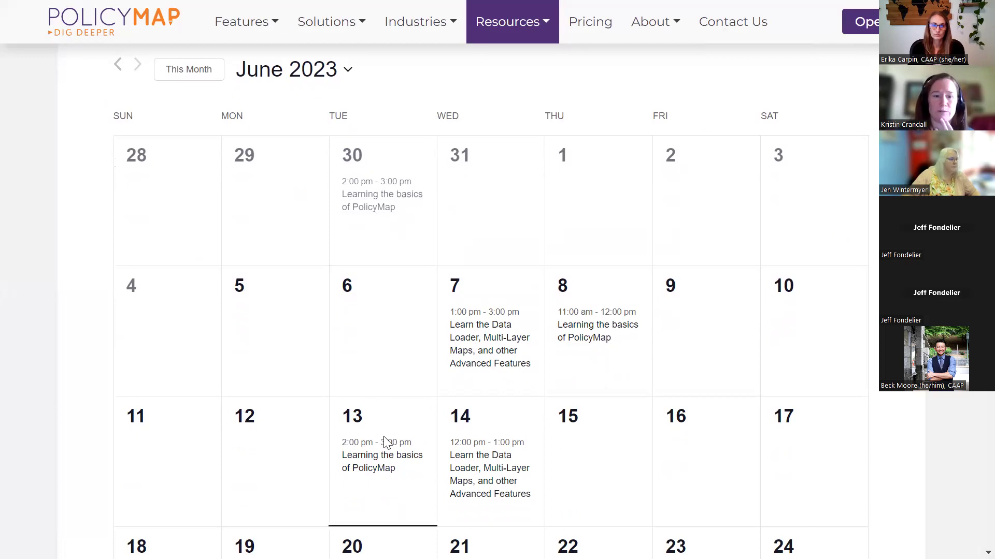
pyautogui.moveTo(377, 472)
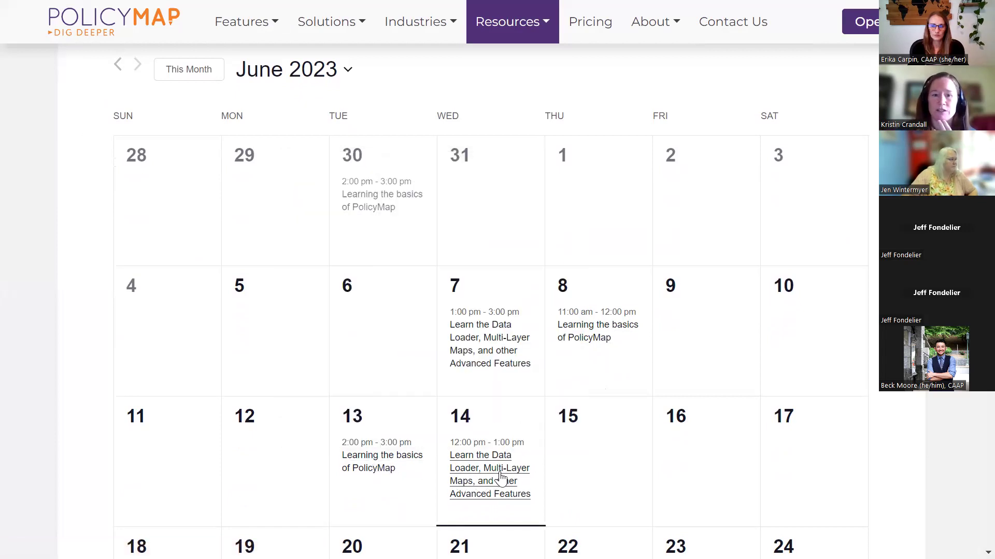
pyautogui.moveTo(503, 478)
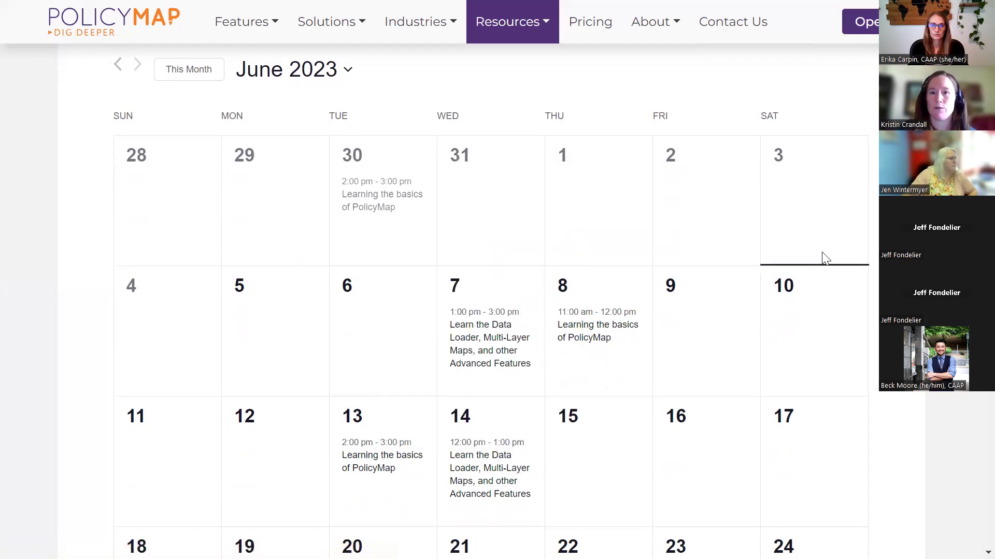
pyautogui.scroll(5, 466, 311)
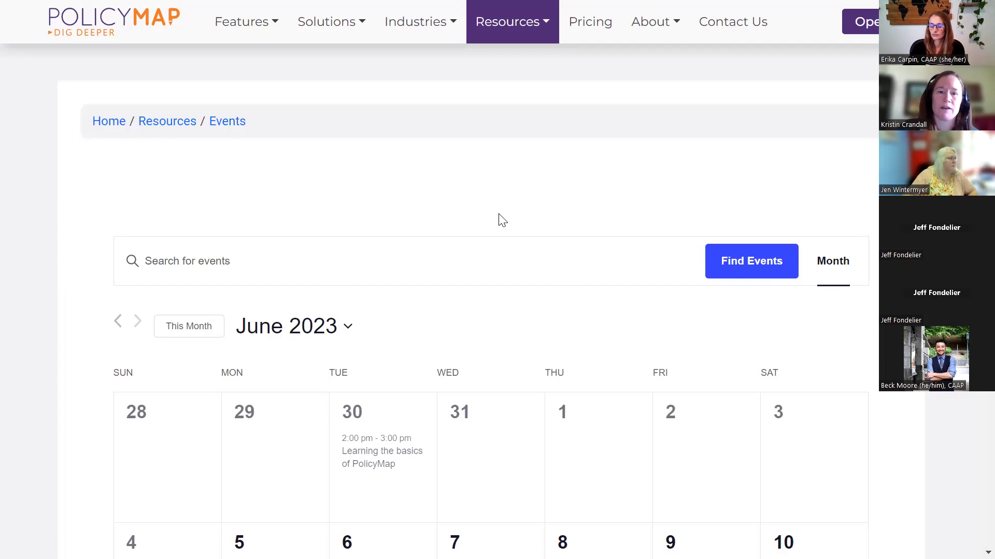
# - Return to the full-screen map and clear the obesity, diabetes and poverty layers together with the food pantry points
pyautogui.press('F11')
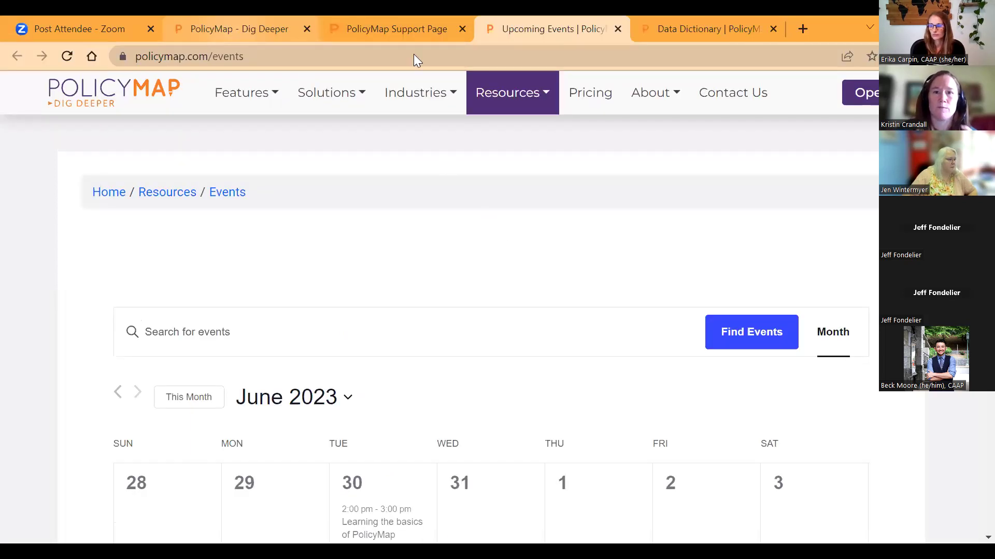
pyautogui.click(226, 28)
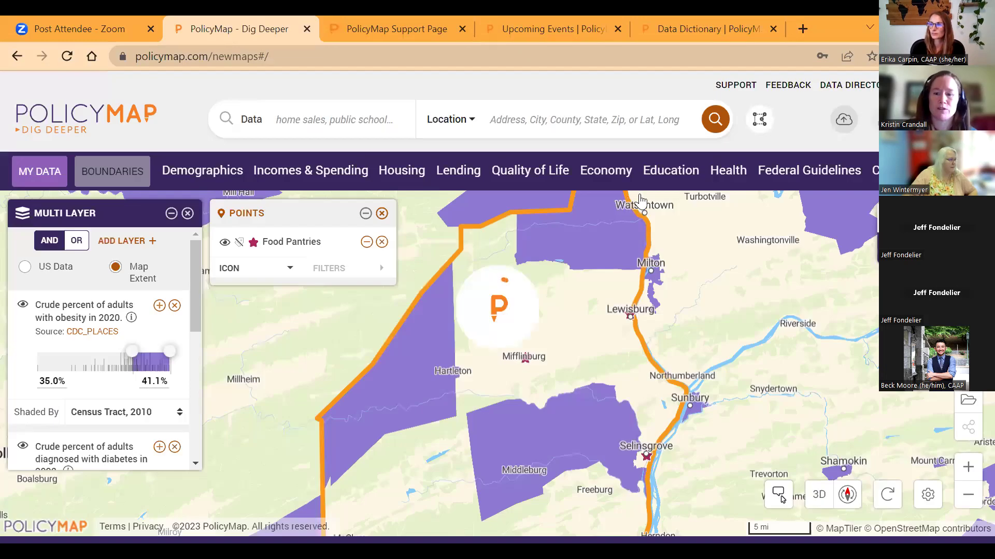
pyautogui.press('F11')
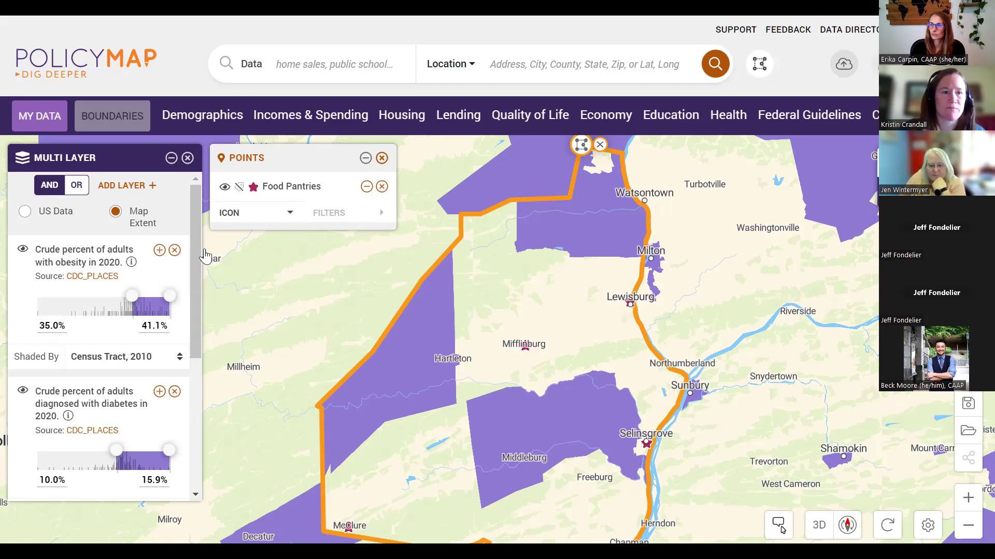
pyautogui.click(175, 393)
pyautogui.click(187, 223)
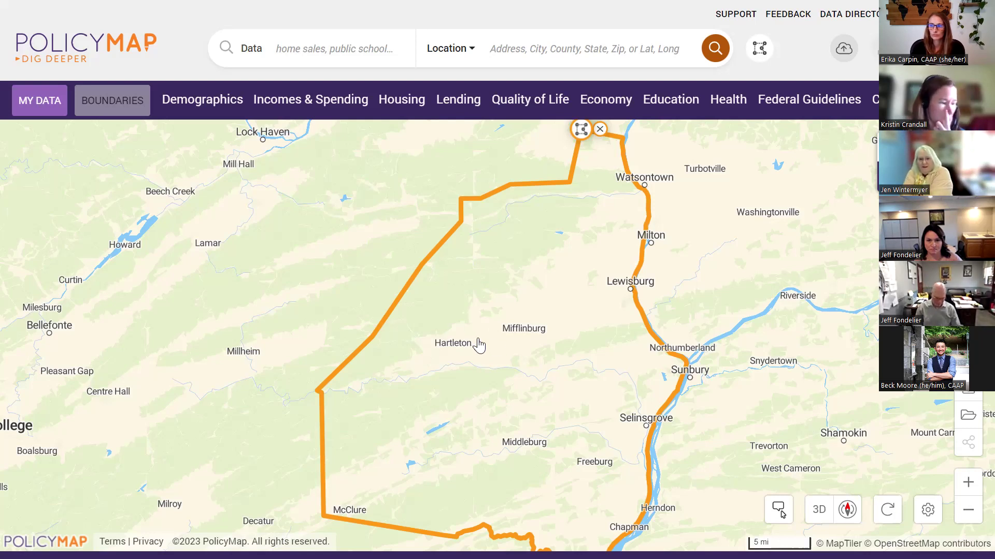
# - Start a new multi-layer map with the Some High School or Less educational attainment layer and combine layers with OR
pyautogui.click(670, 118)
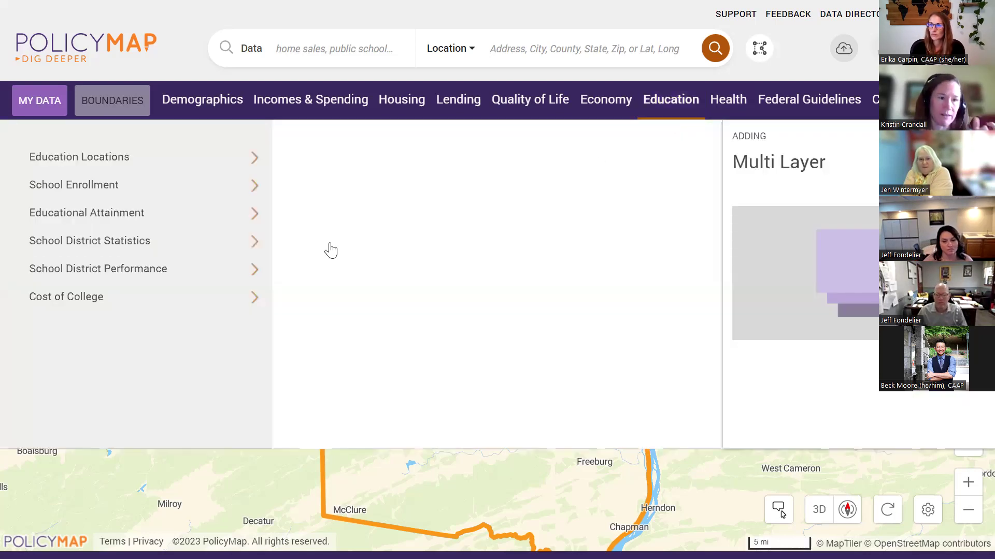
pyautogui.moveTo(259, 224)
pyautogui.moveTo(480, 190)
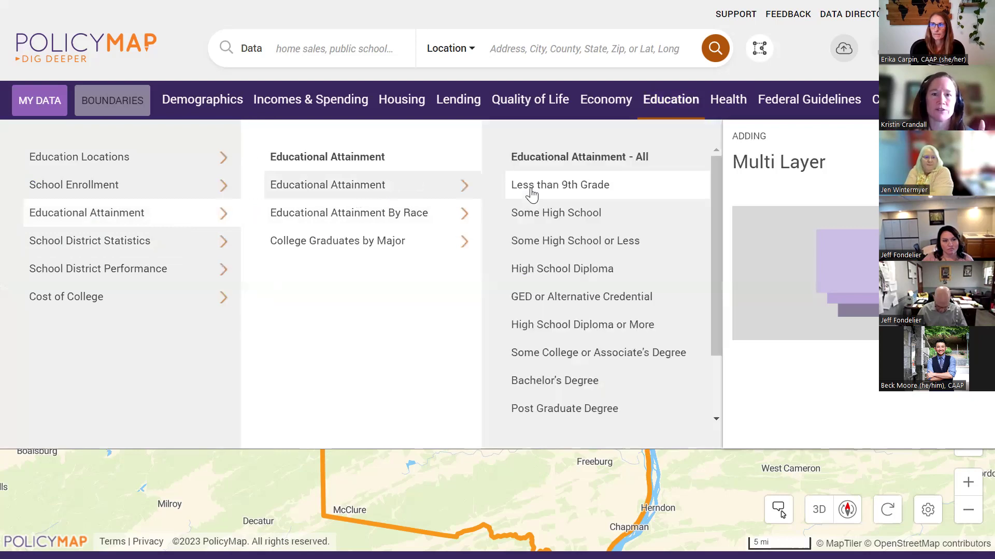
pyautogui.click(561, 246)
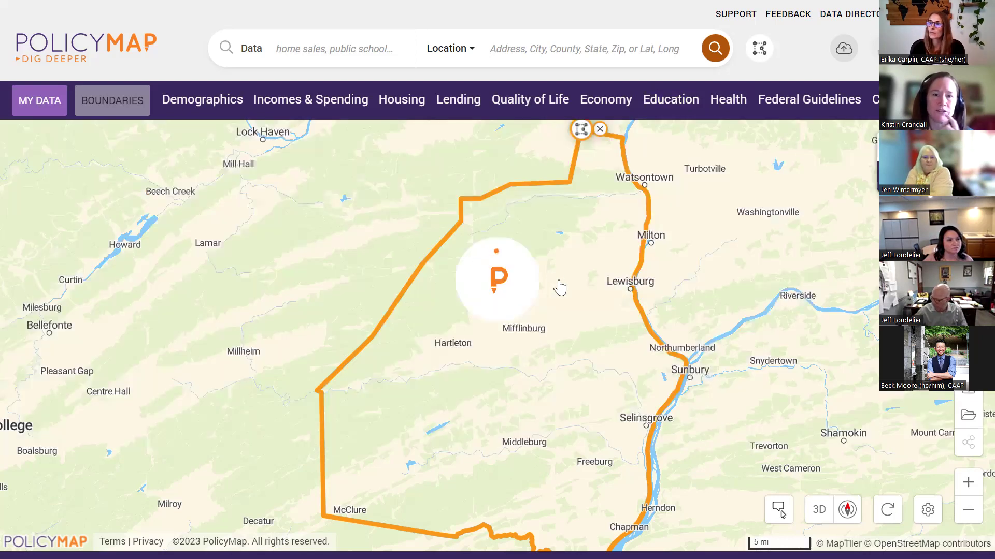
pyautogui.click(77, 171)
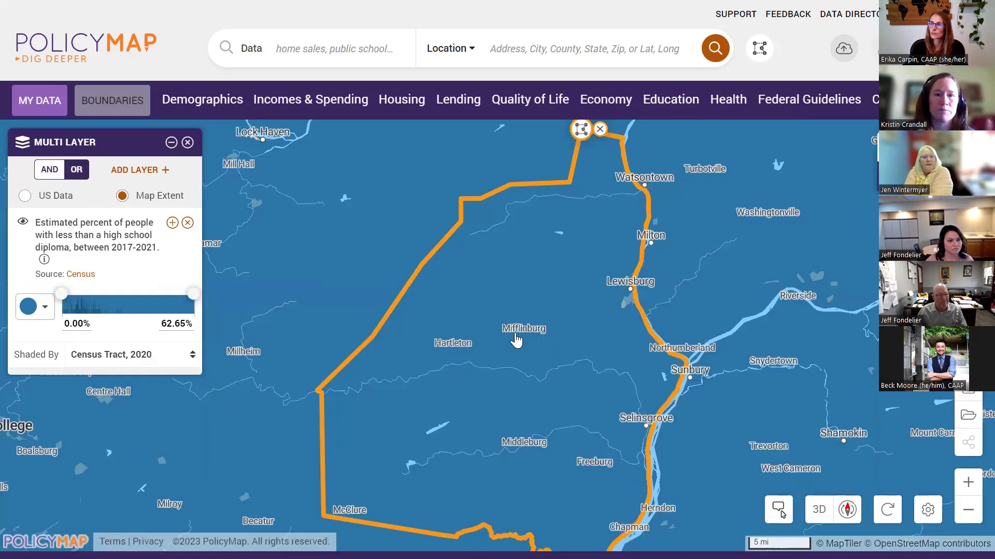
# - Set the minimum of the less-than-high-school-diploma layer's range to 15% within the current map extent
pyautogui.moveTo(516, 336); pyautogui.dragTo(502, 338)
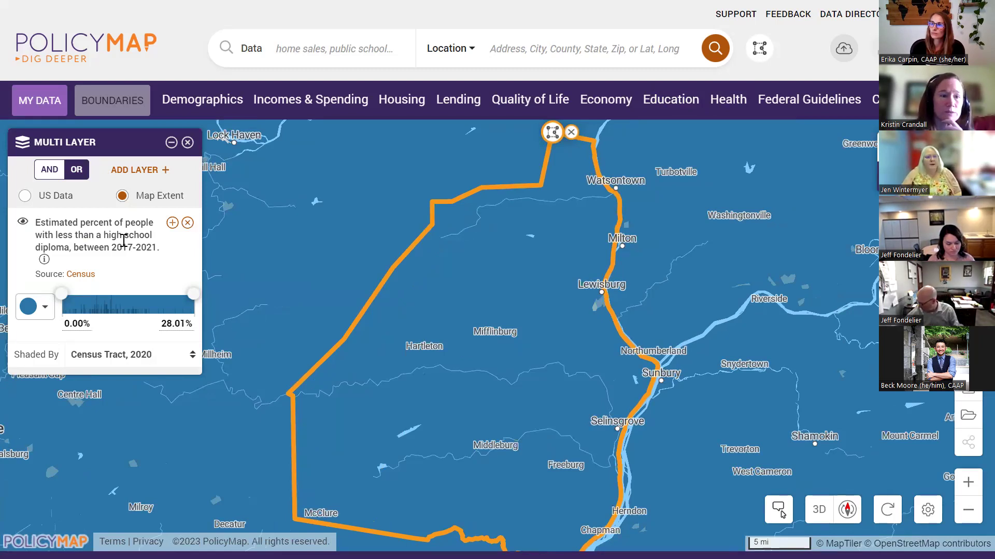
pyautogui.click(76, 323)
pyautogui.moveTo(77, 323); pyautogui.dragTo(51, 331)
pyautogui.write('15')
pyautogui.press('Return')
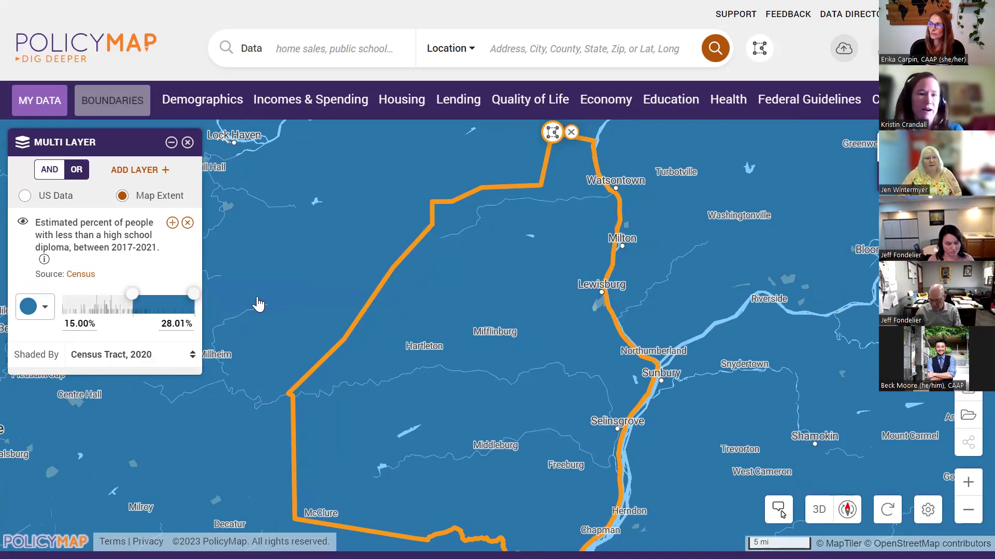
pyautogui.moveTo(470, 317)
pyautogui.mouseDown()
pyautogui.moveTo(460, 295)
pyautogui.moveTo(483, 306)
pyautogui.mouseUp()
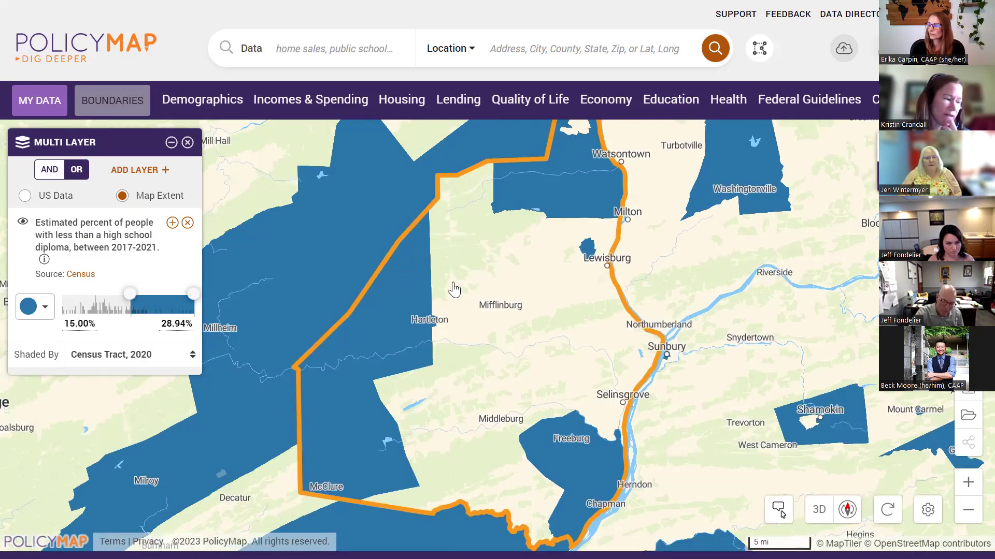
# - Add the percent of all people in poverty as a second layer with a 10% minimum
pyautogui.click(331, 105)
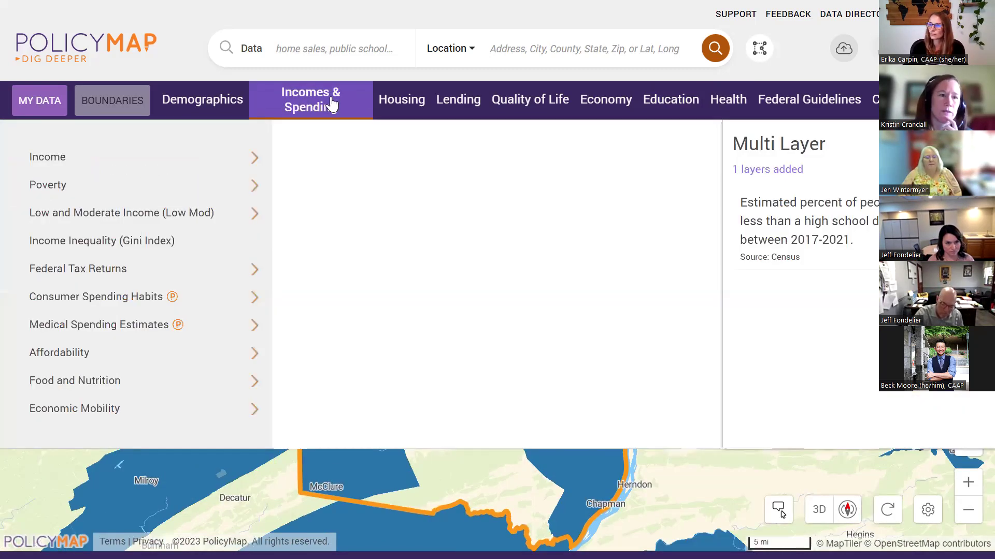
pyautogui.click(244, 190)
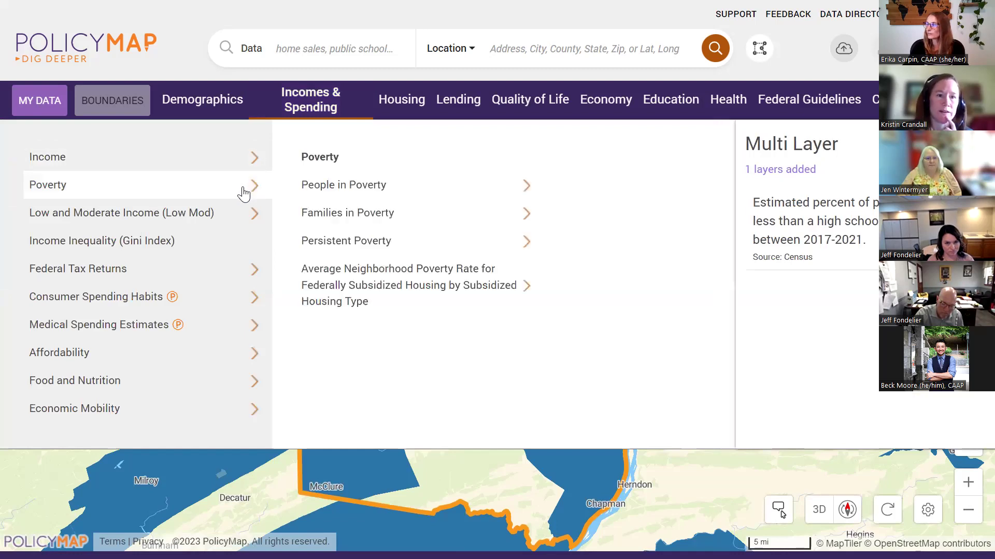
pyautogui.click(424, 189)
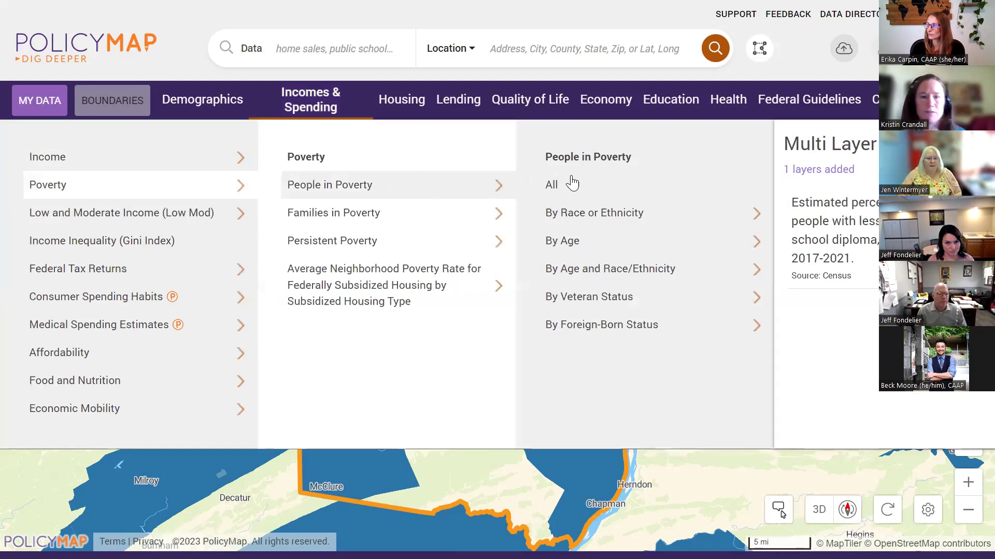
pyautogui.click(572, 184)
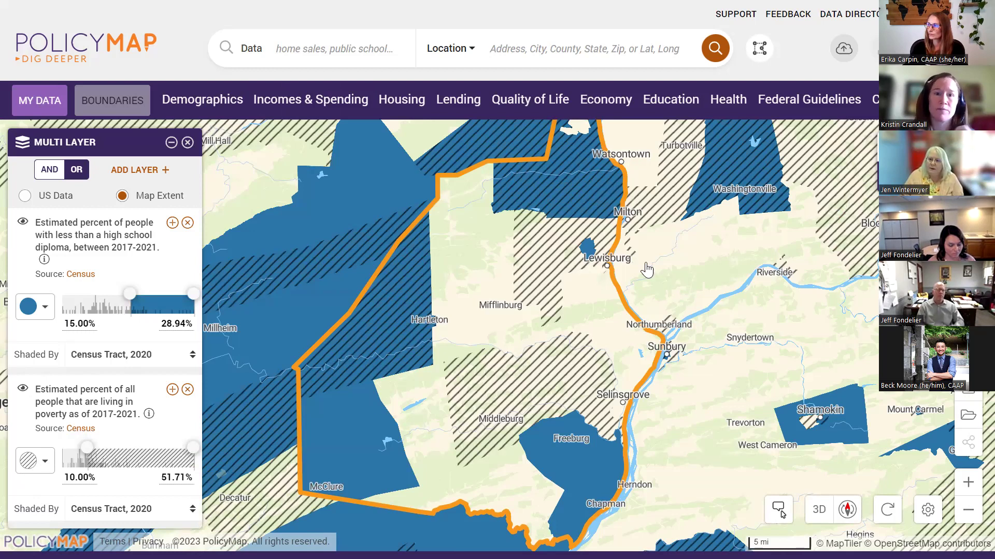
# - Add households without any type of internet access as a third layer
pyautogui.click(523, 102)
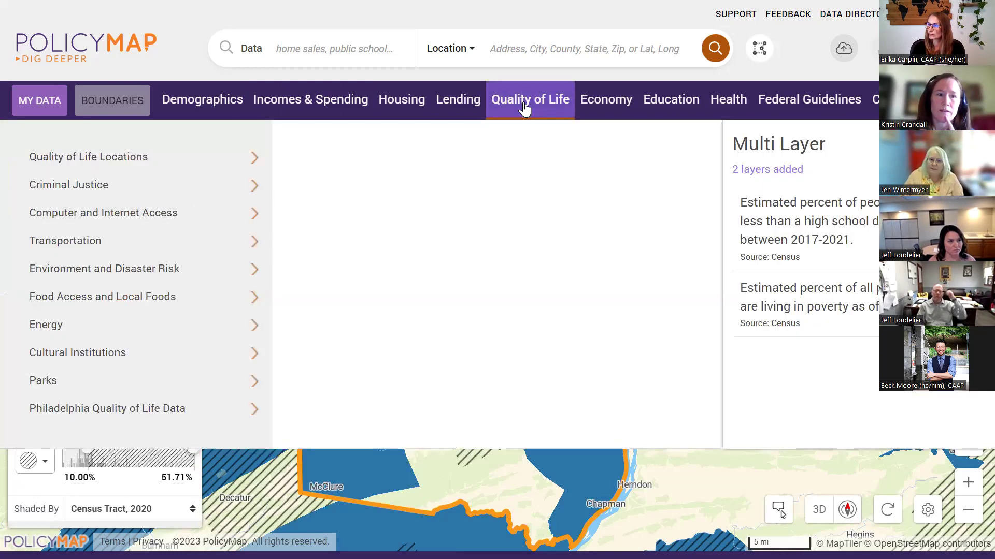
pyautogui.click(193, 221)
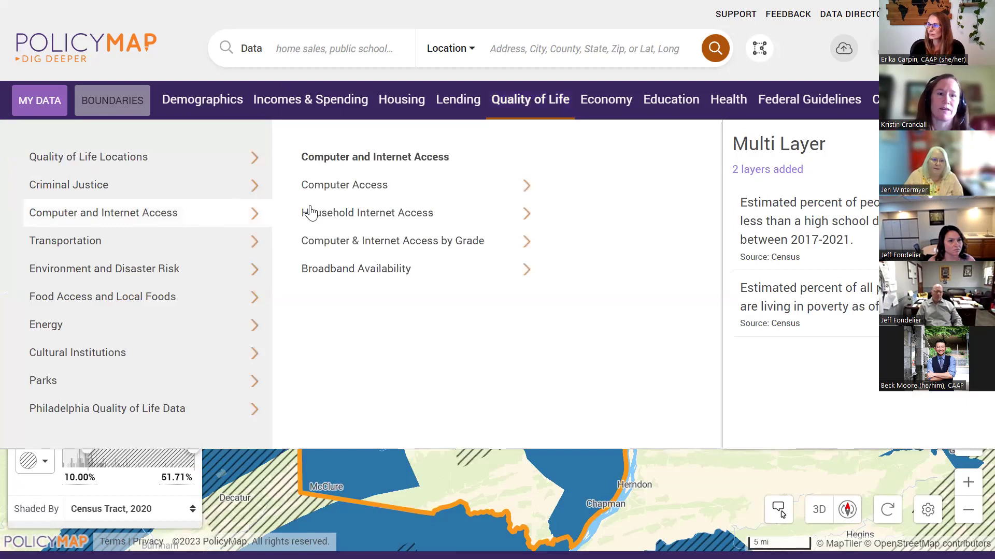
pyautogui.click(370, 217)
pyautogui.click(569, 214)
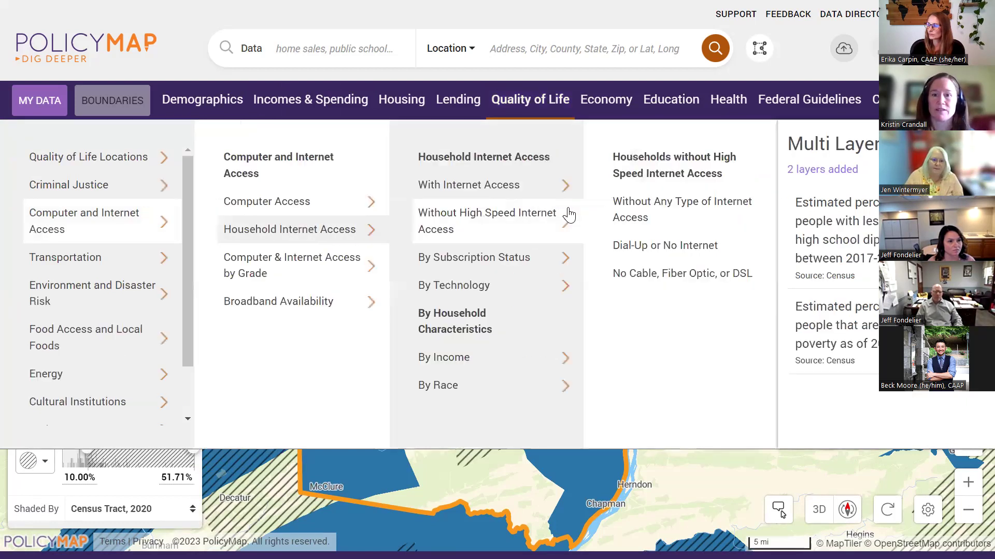
pyautogui.click(648, 214)
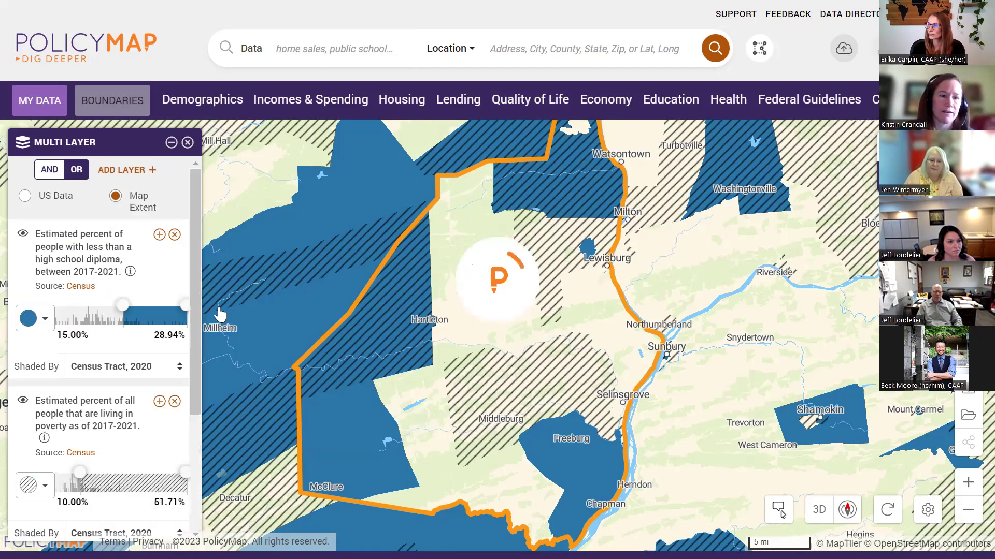
# - Set the minimum of the households with no internet access layer's range to 20%
pyautogui.moveTo(197, 298)
pyautogui.mouseDown()
pyautogui.moveTo(207, 428)
pyautogui.moveTo(180, 437)
pyautogui.mouseUp()
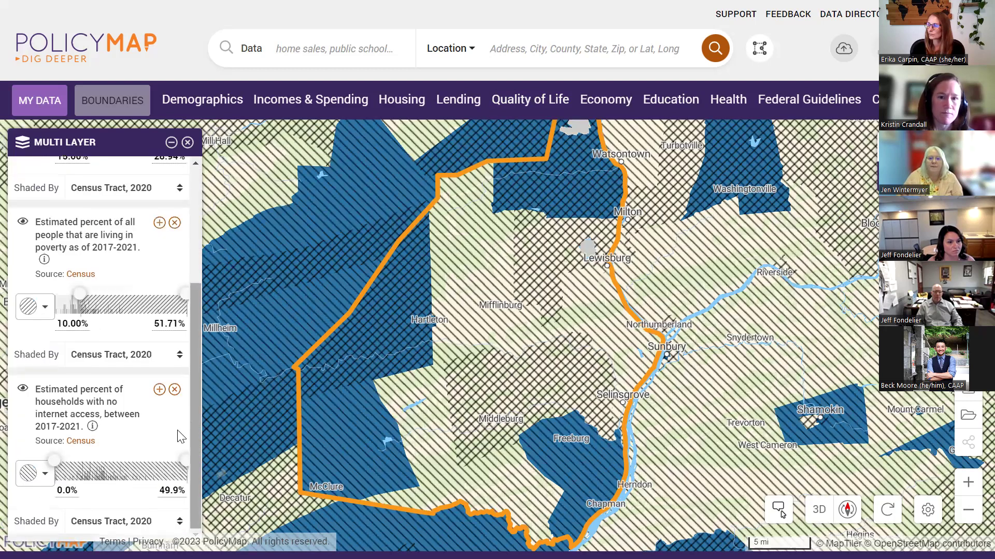
pyautogui.click(64, 491)
pyautogui.write('20')
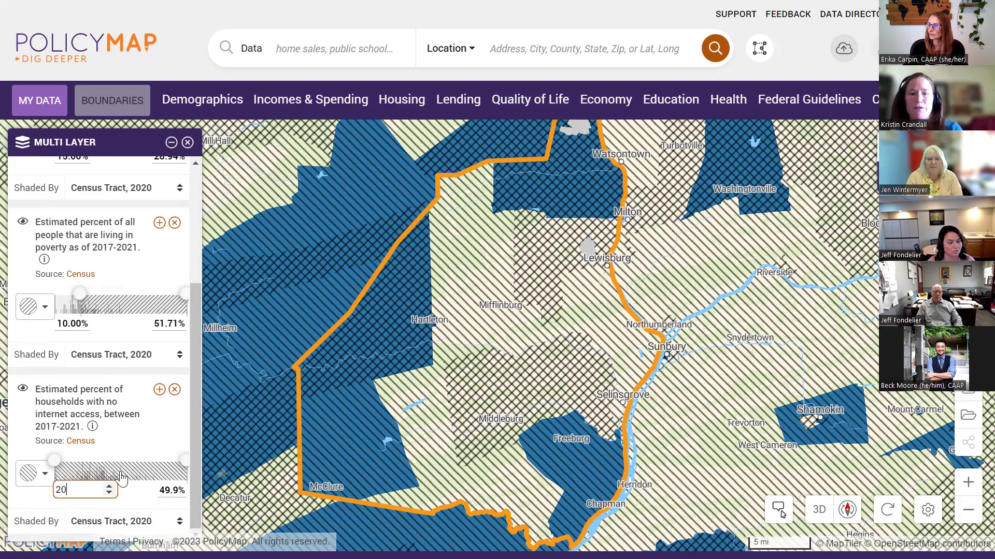
pyautogui.press('Return')
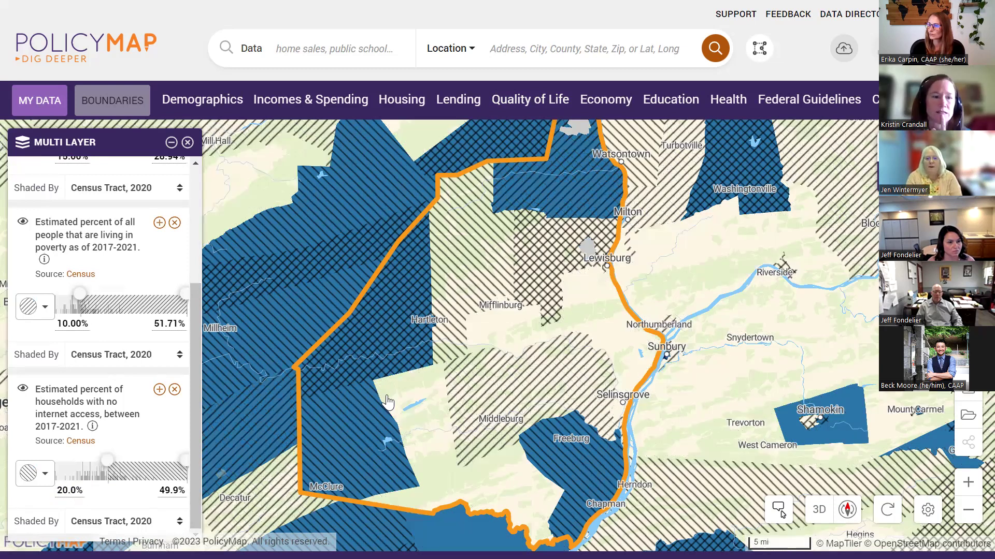
# - Check the three layer values for the census tract near Hartleton and the one at Freeburg, closing each tract's details
pyautogui.moveTo(482, 331); pyautogui.dragTo(516, 329)
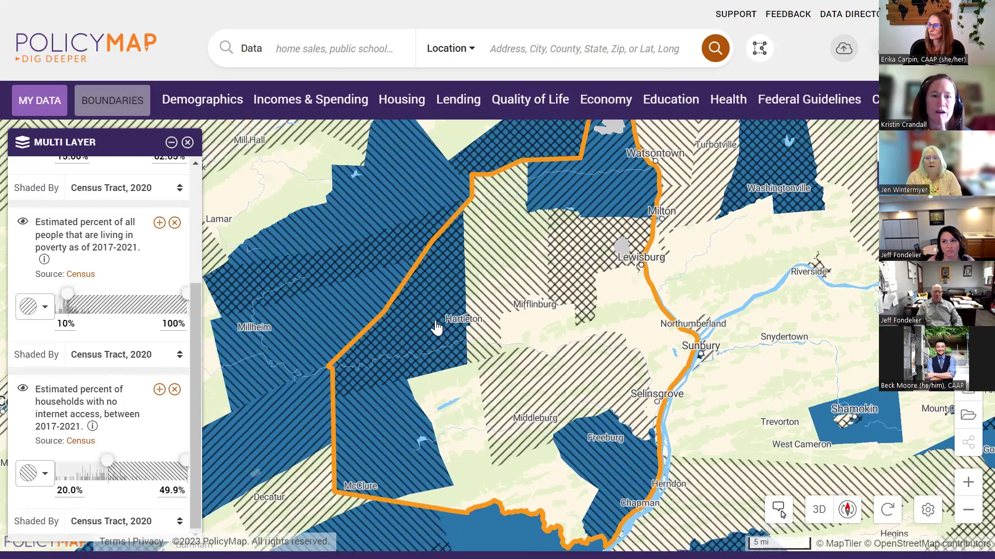
pyautogui.click(435, 325)
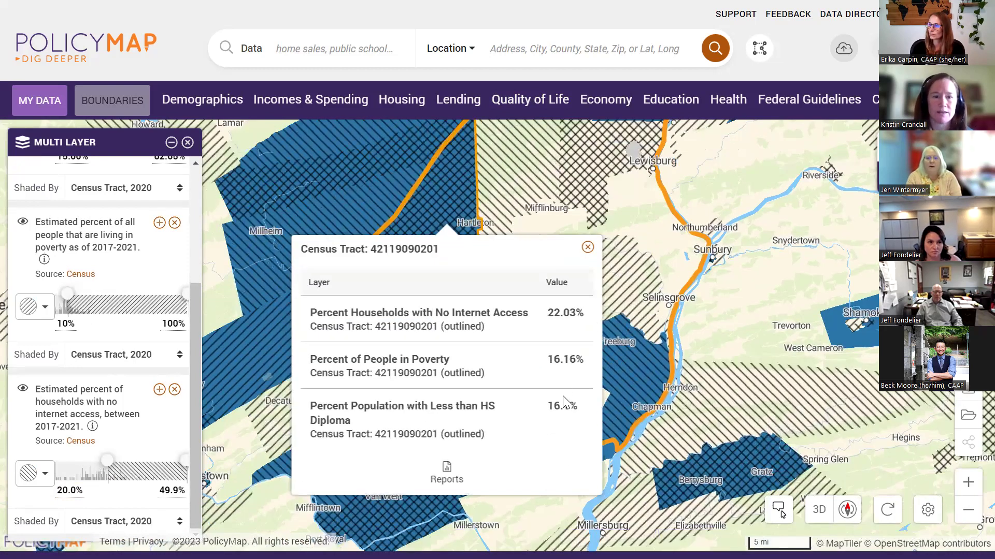
pyautogui.click(588, 248)
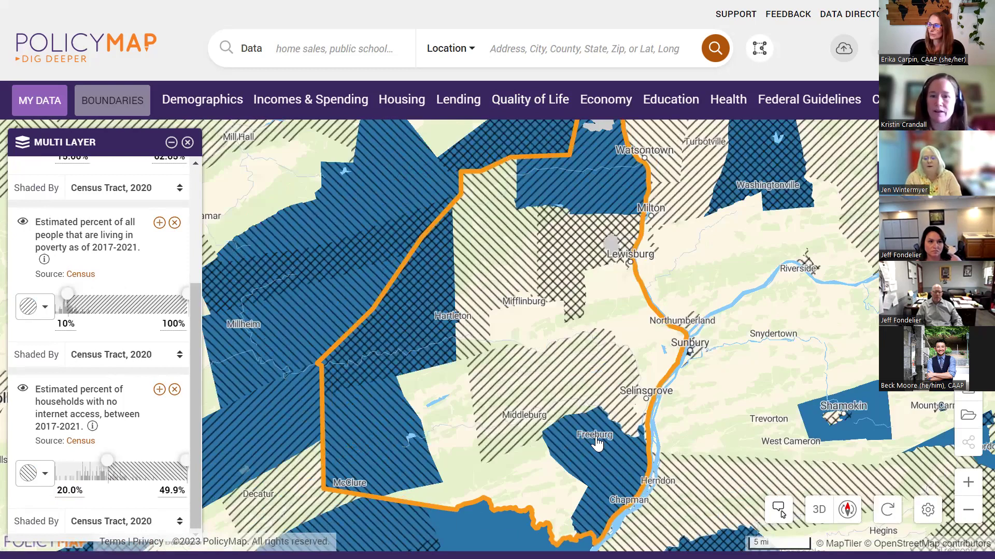
pyautogui.click(596, 443)
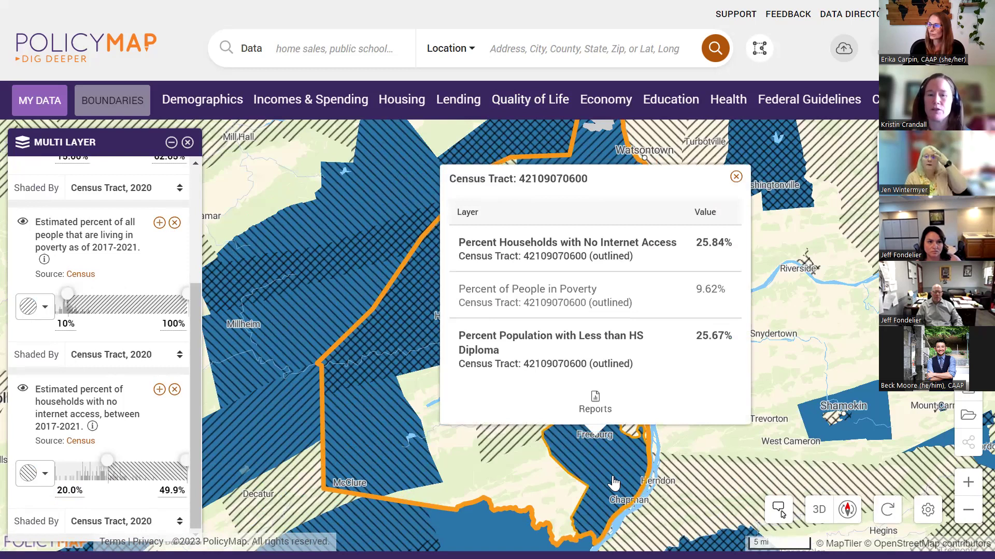
pyautogui.moveTo(734, 288); pyautogui.dragTo(694, 288)
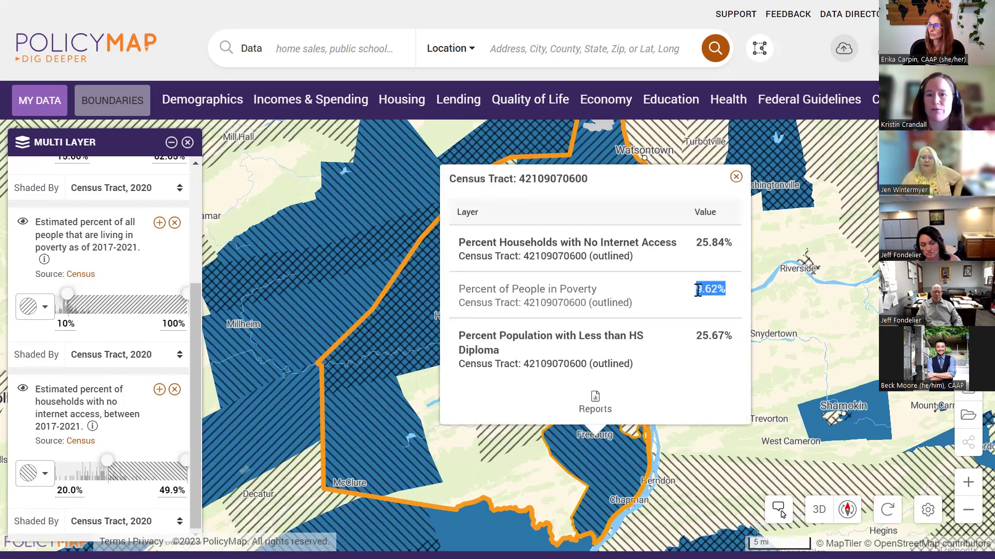
pyautogui.click(736, 178)
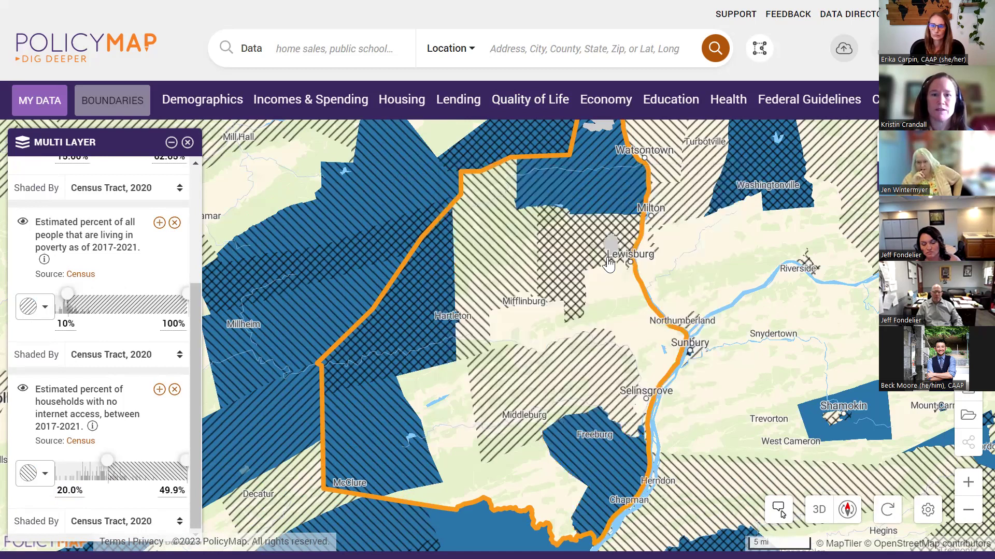
# - Close the multi-layer map without keeping any of its layers, choosing to show a blank map
pyautogui.scroll(2, 200, 259)
pyautogui.scroll(2, 201, 238)
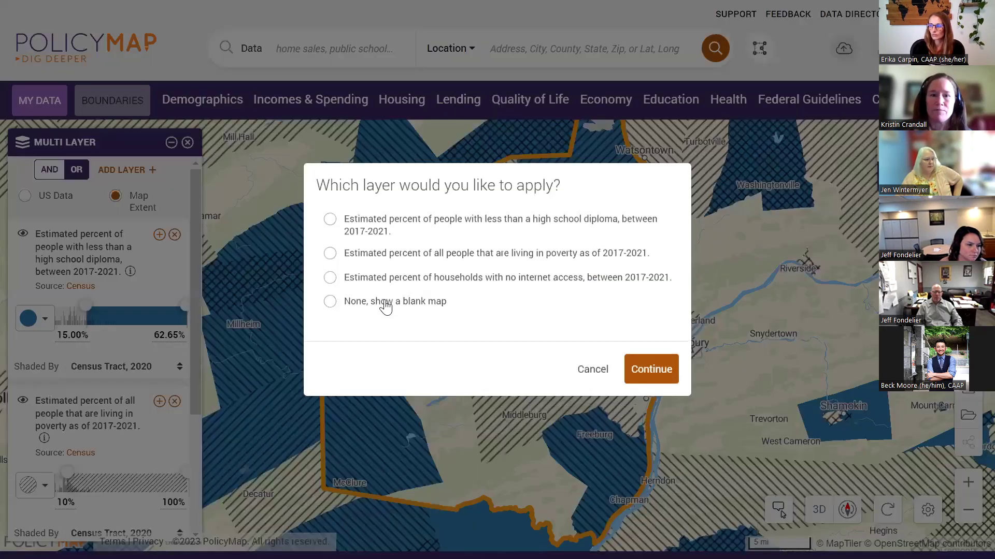
pyautogui.click(383, 301)
pyautogui.click(662, 377)
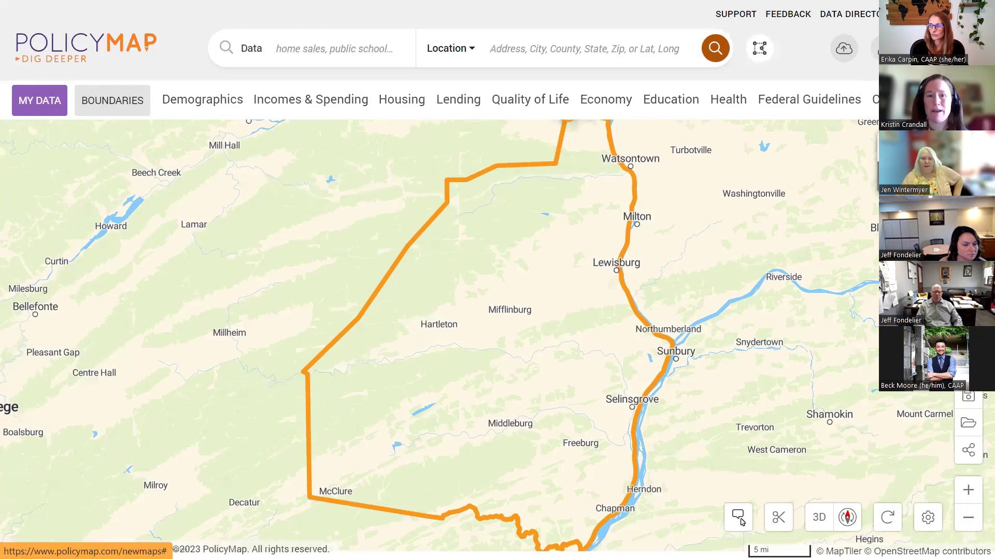
# - Open the reports page and generate a Community Health Report for Westmoreland, PA (County)
pyautogui.click(739, 518)
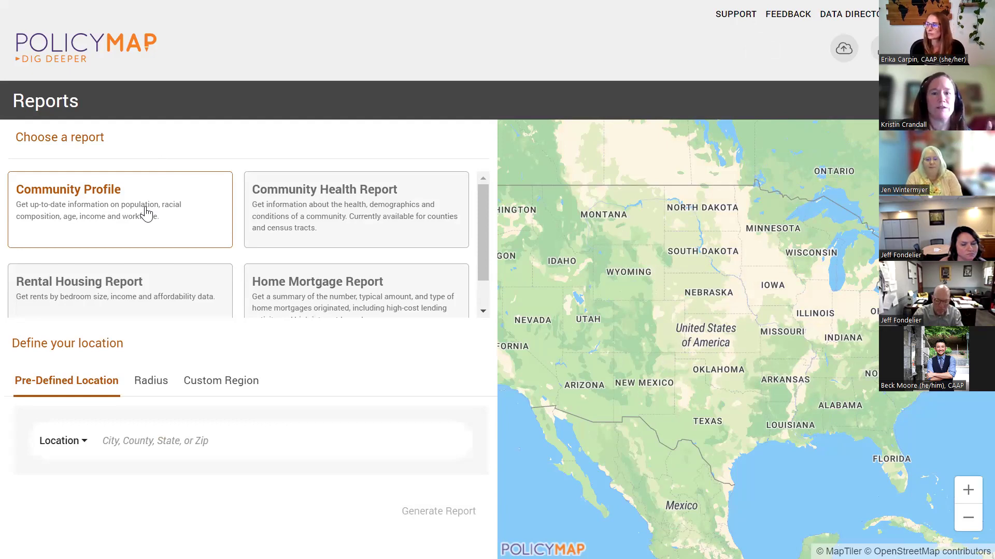
pyautogui.click(405, 208)
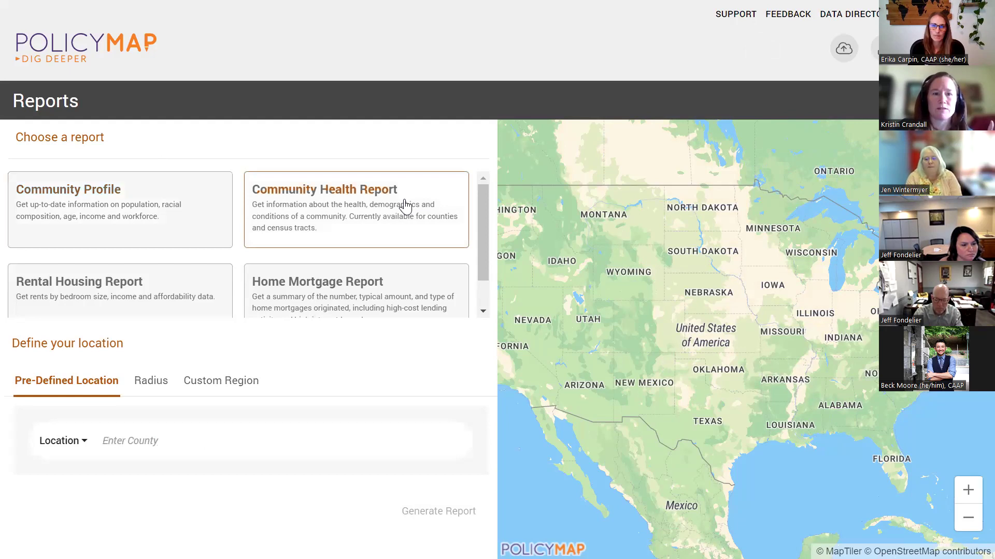
pyautogui.click(235, 441)
pyautogui.write('Westmore')
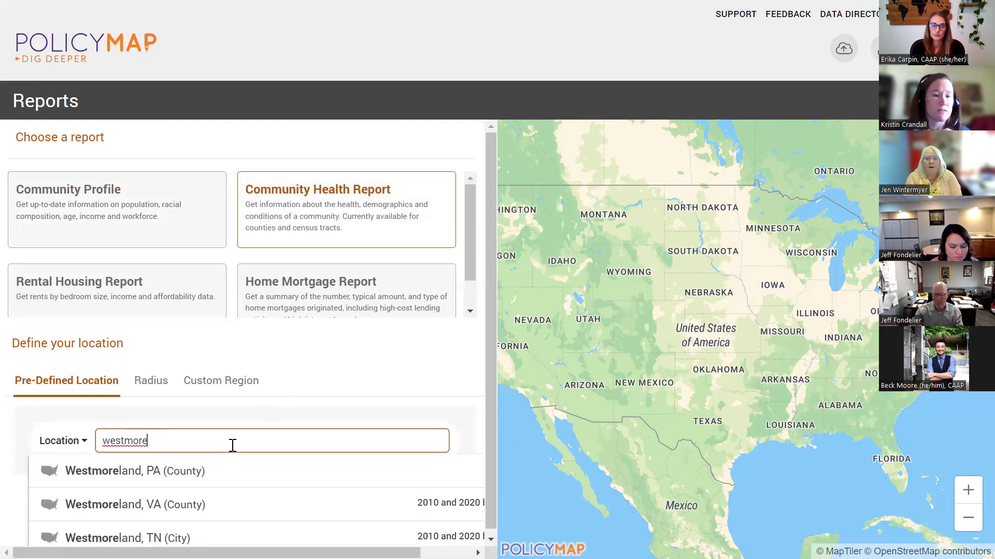
pyautogui.click(227, 473)
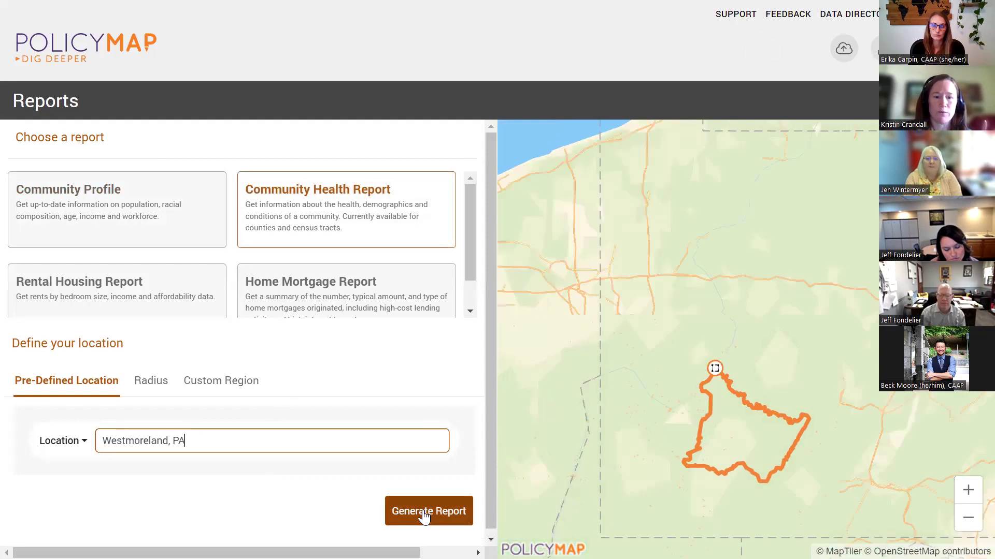
pyautogui.click(423, 514)
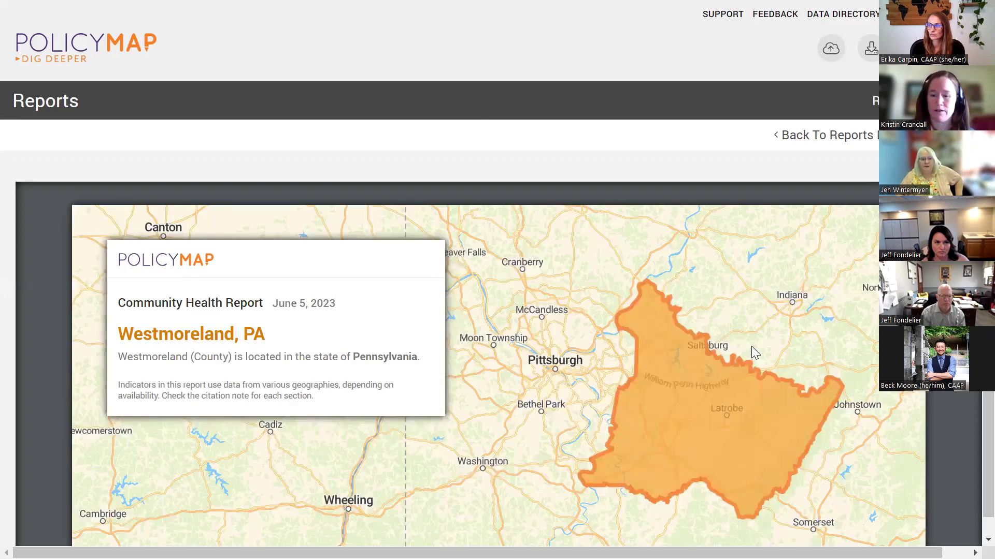
# - Look through the report's overview and population sections, including population change, age, and race and ethnicity
pyautogui.scroll(-1, 752, 347)
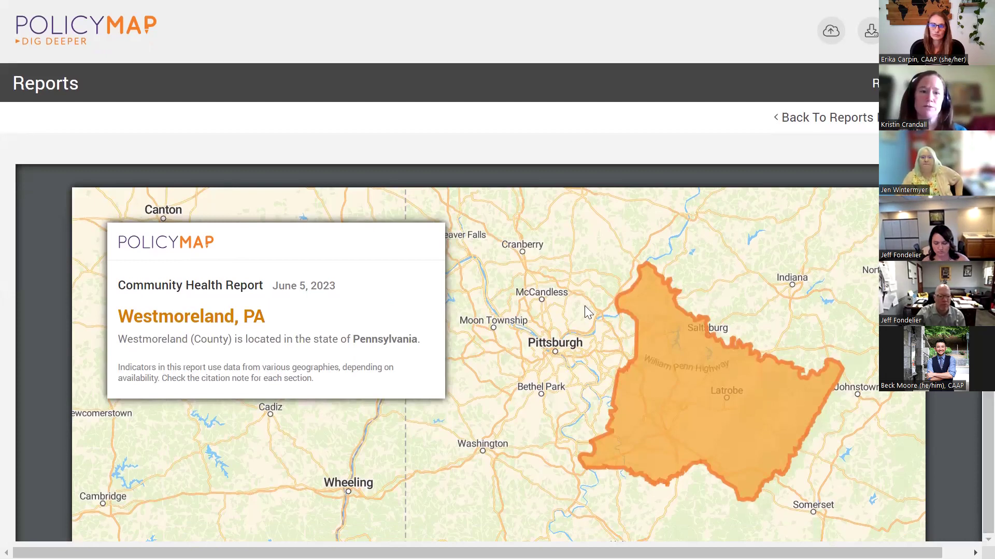
pyautogui.scroll(-1, 572, 329)
pyautogui.scroll(-2, 257, 426)
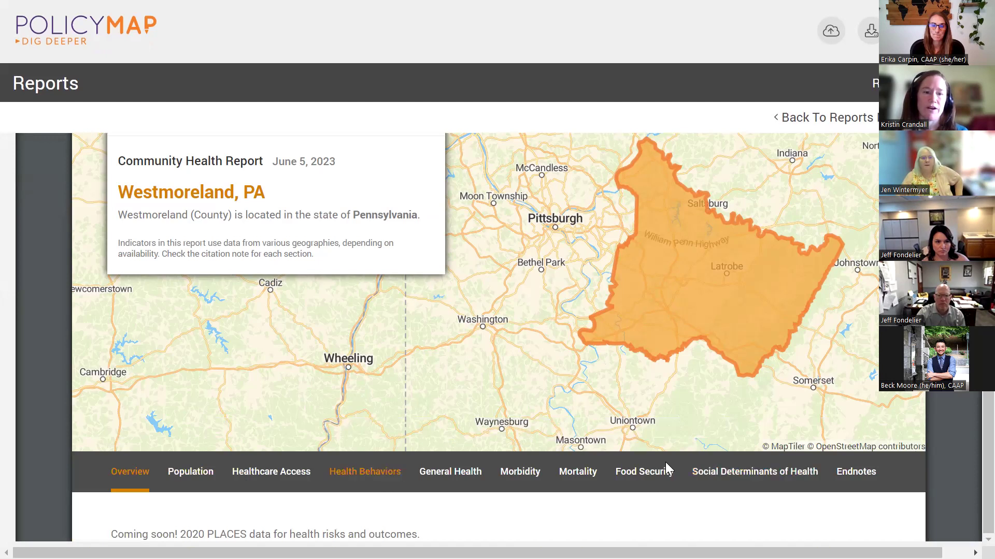
pyautogui.scroll(-2, 585, 420)
pyautogui.scroll(-4, 572, 403)
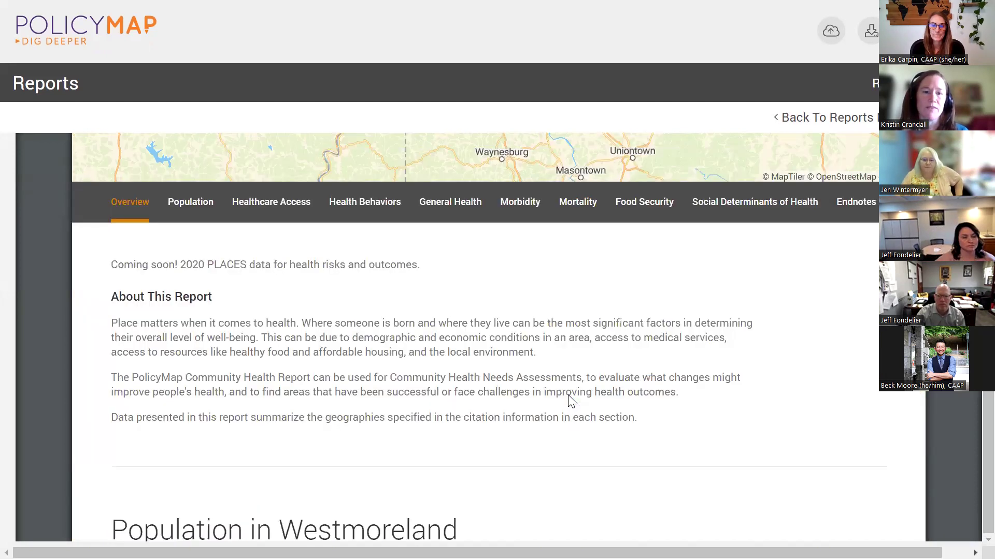
pyautogui.scroll(-5, 510, 383)
pyautogui.scroll(-1, 856, 223)
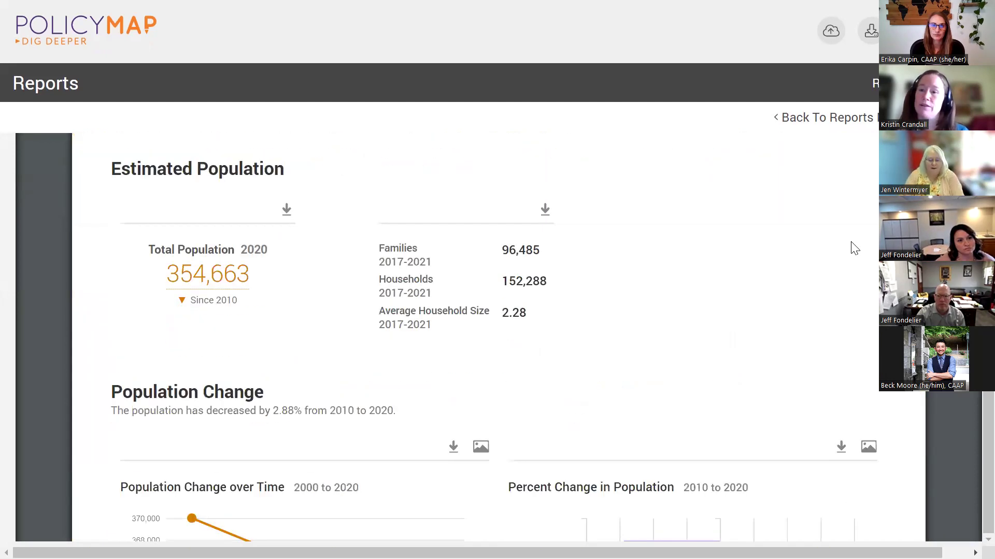
pyautogui.scroll(-2, 585, 324)
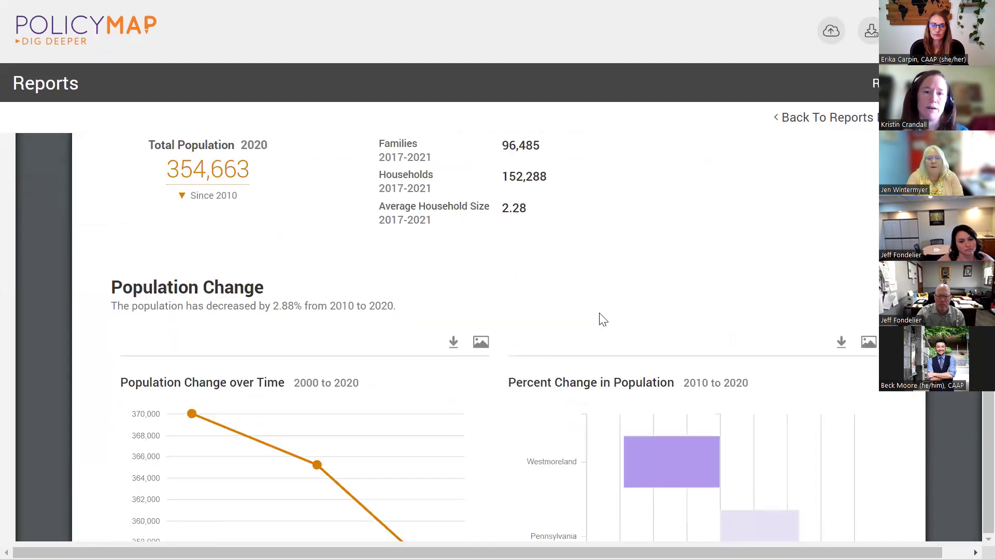
pyautogui.scroll(-2, 457, 246)
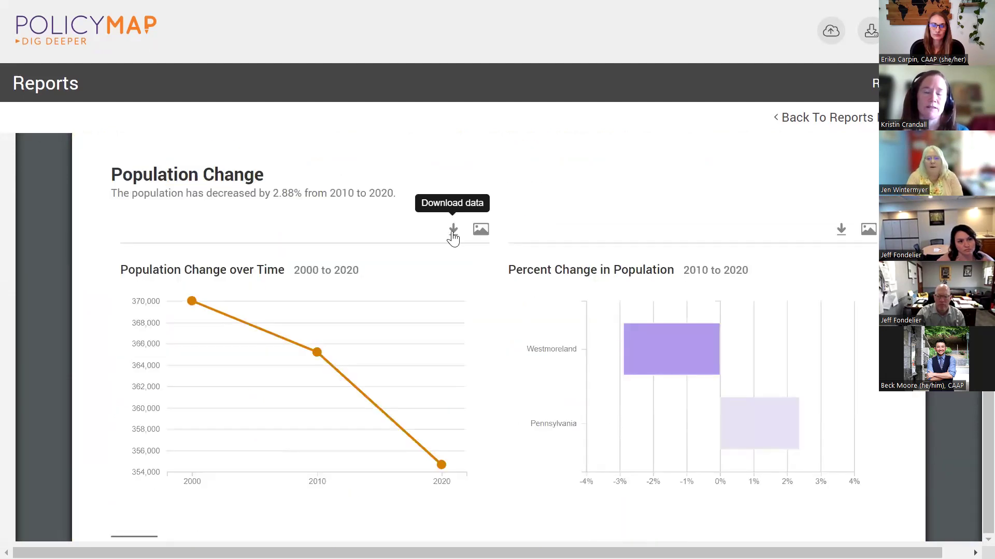
pyautogui.scroll(-1, 482, 339)
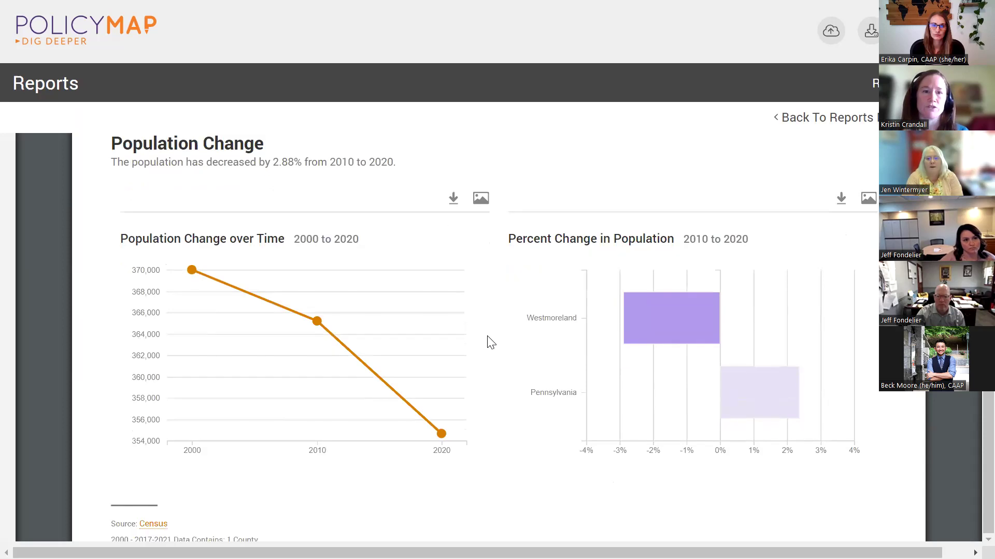
pyautogui.scroll(-4, 518, 327)
pyautogui.scroll(-7, 494, 368)
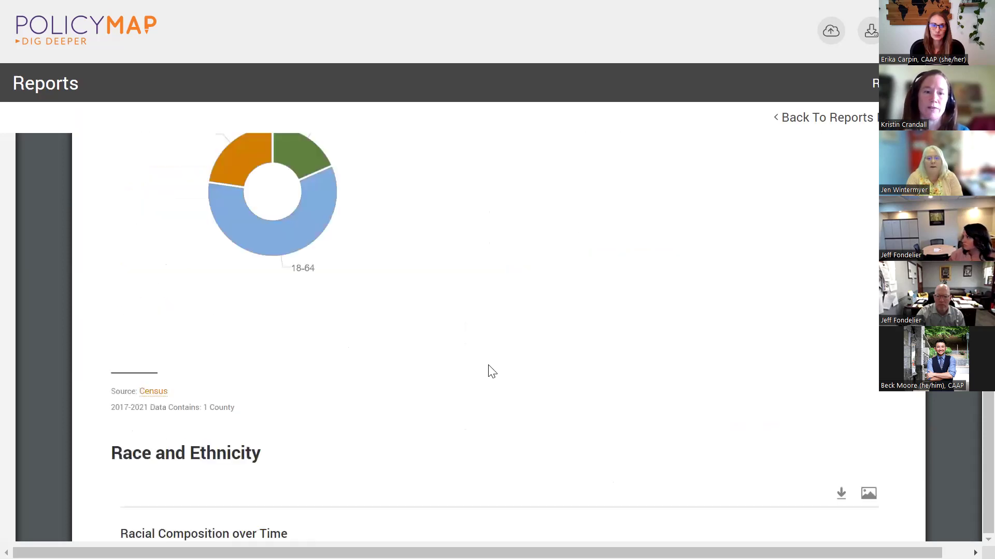
pyautogui.scroll(-8, 491, 371)
pyautogui.scroll(-20, 490, 381)
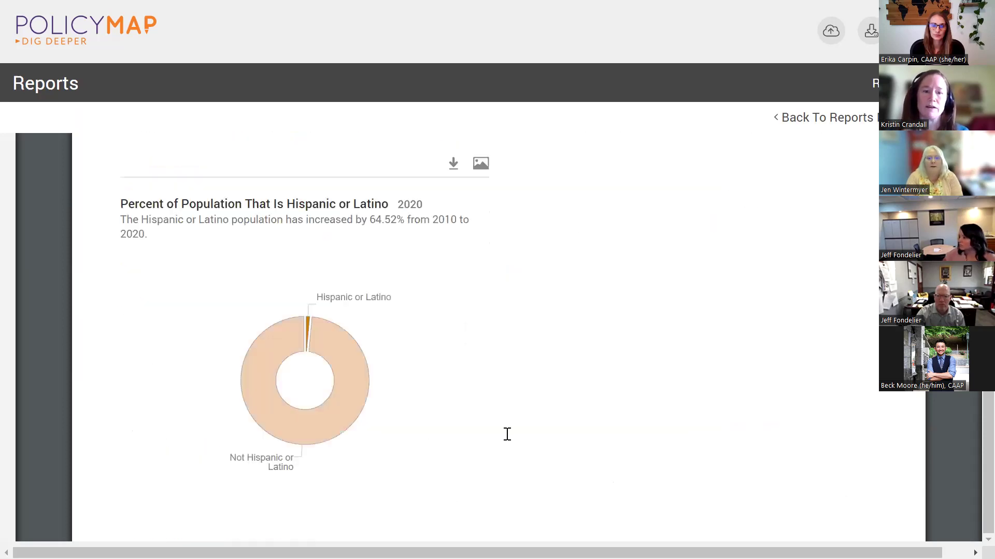
# - Review the healthcare access section, covering healthcare facilities, health insurance and medically underserved areas
pyautogui.scroll(-6, 535, 466)
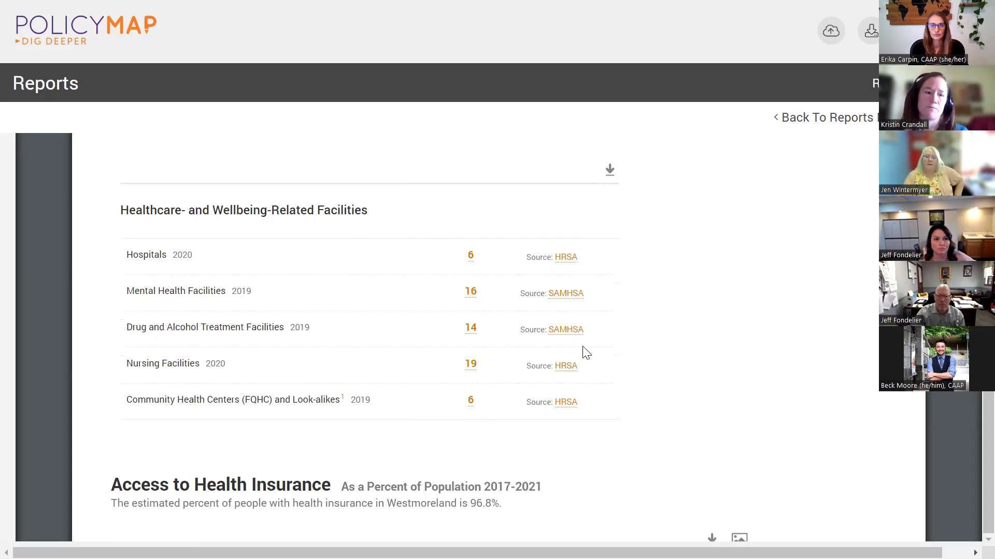
pyautogui.scroll(-6, 585, 352)
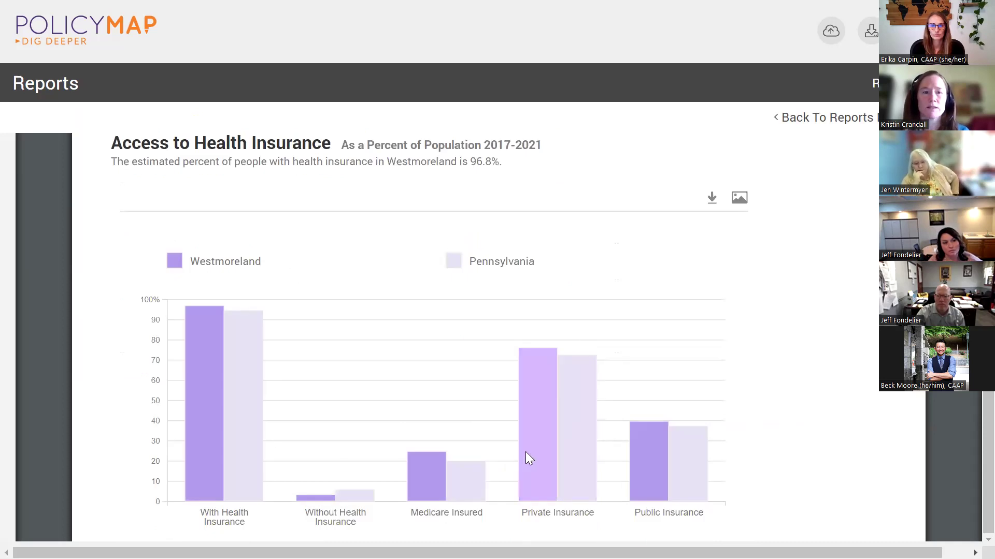
pyautogui.scroll(-1, 506, 426)
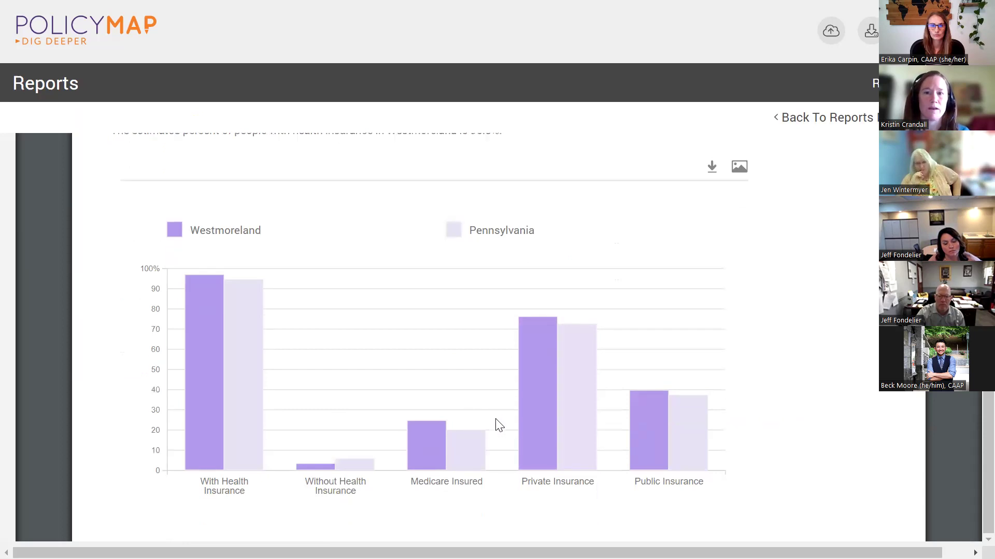
pyautogui.scroll(-6, 496, 422)
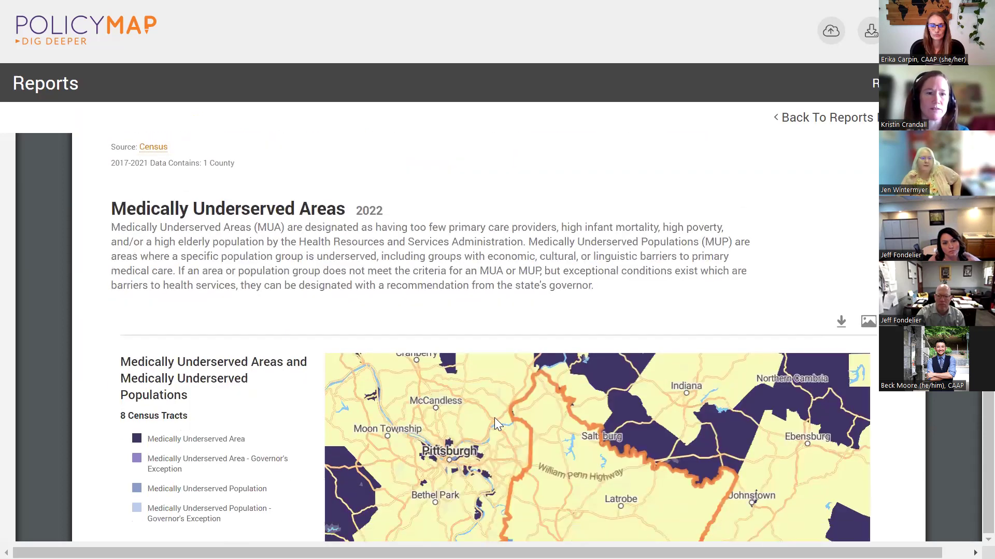
pyautogui.scroll(-3, 503, 380)
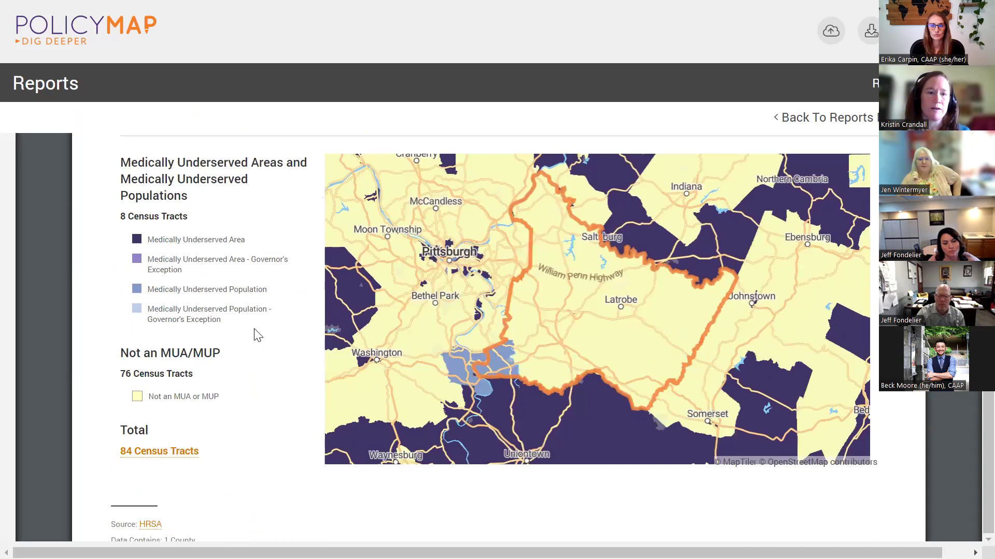
# - Review the health behaviors, general health and morbidity sections down to cancer incidence by type, dismissing the N/A data notice
pyautogui.scroll(-4, 256, 335)
pyautogui.scroll(-4, 393, 357)
pyautogui.scroll(-8, 515, 349)
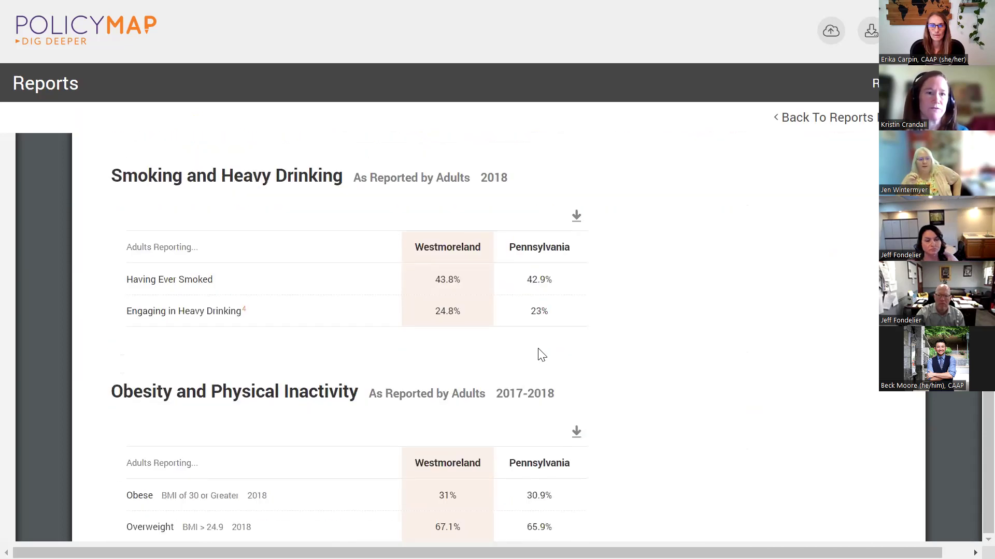
pyautogui.scroll(-4, 653, 370)
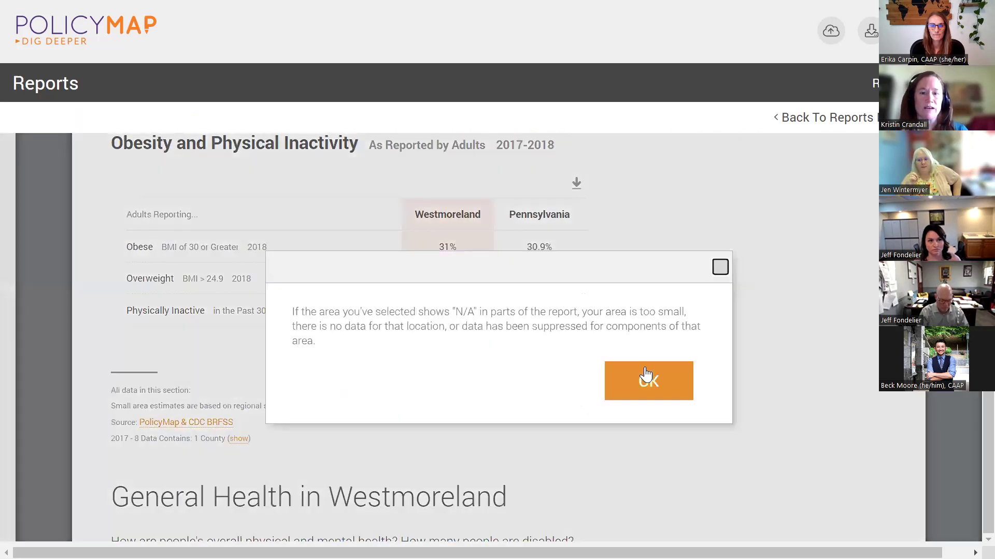
pyautogui.scroll(-5, 646, 373)
pyautogui.click(651, 378)
pyautogui.scroll(-5, 653, 374)
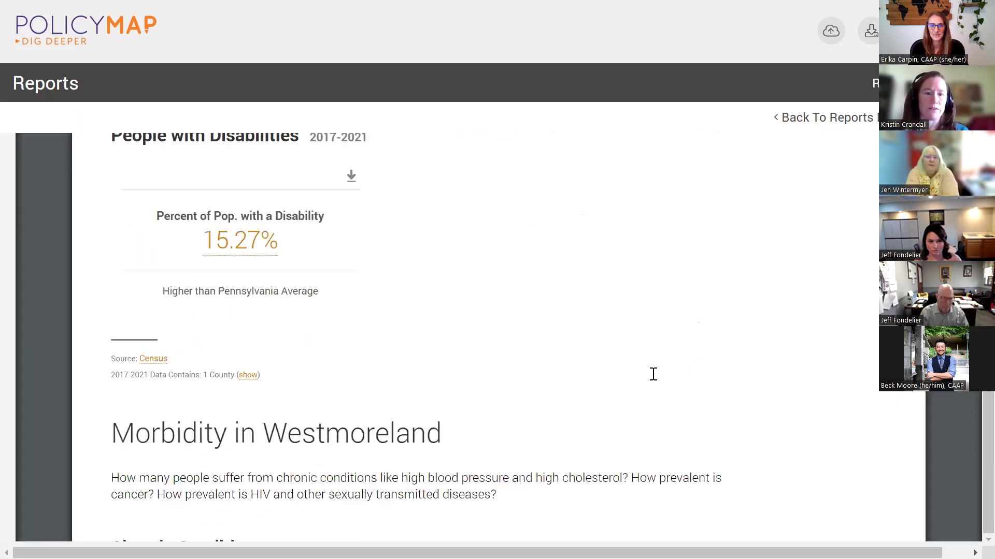
pyautogui.scroll(-18, 616, 399)
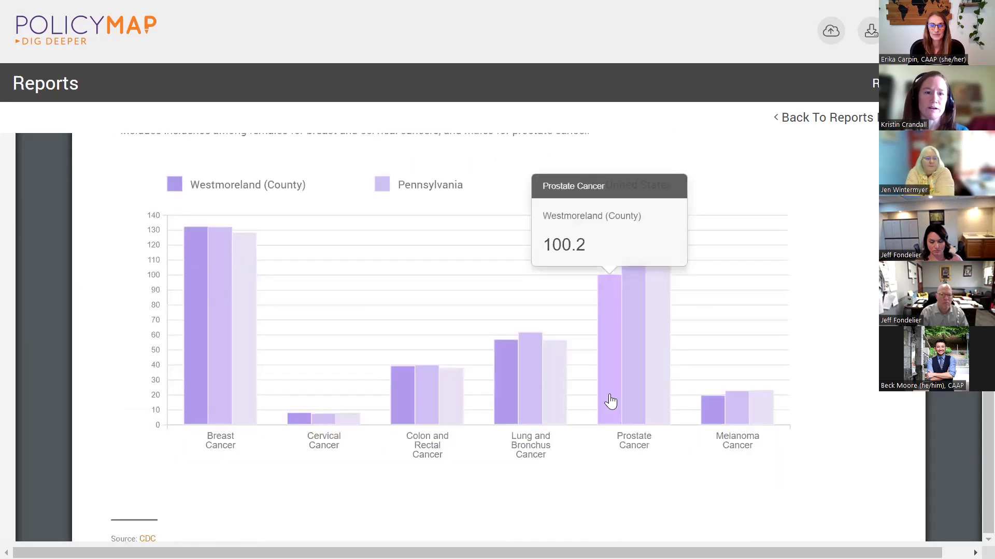
pyautogui.scroll(1, 611, 401)
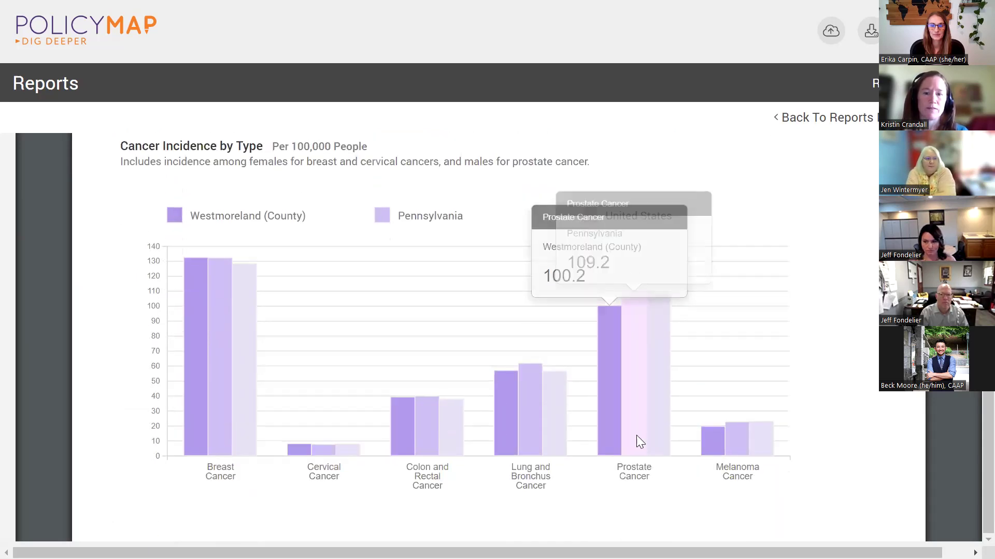
# - Review the report's injury deaths, drug overdose deaths and food security sections, and return to the map
pyautogui.scroll(-20, 636, 435)
pyautogui.scroll(-14, 641, 448)
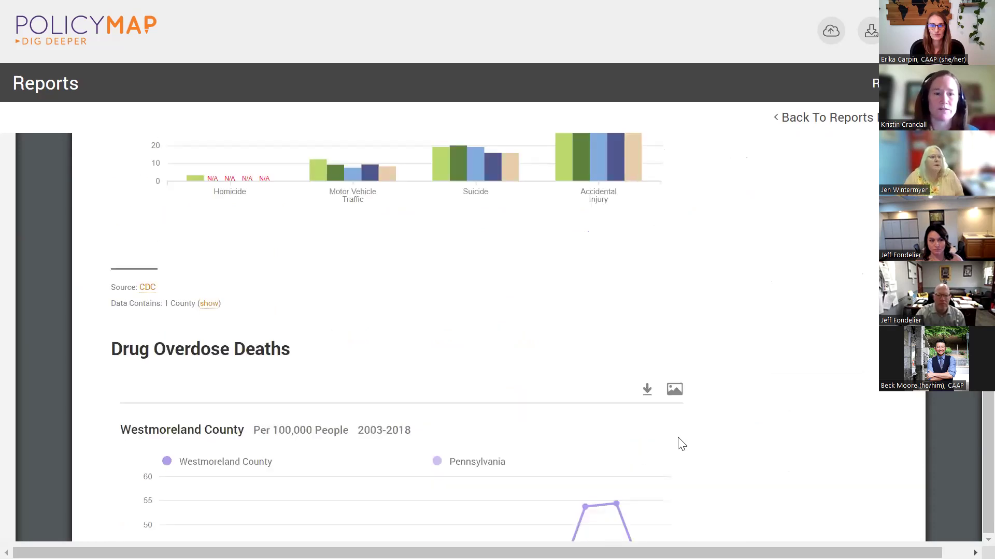
pyautogui.scroll(-20, 681, 444)
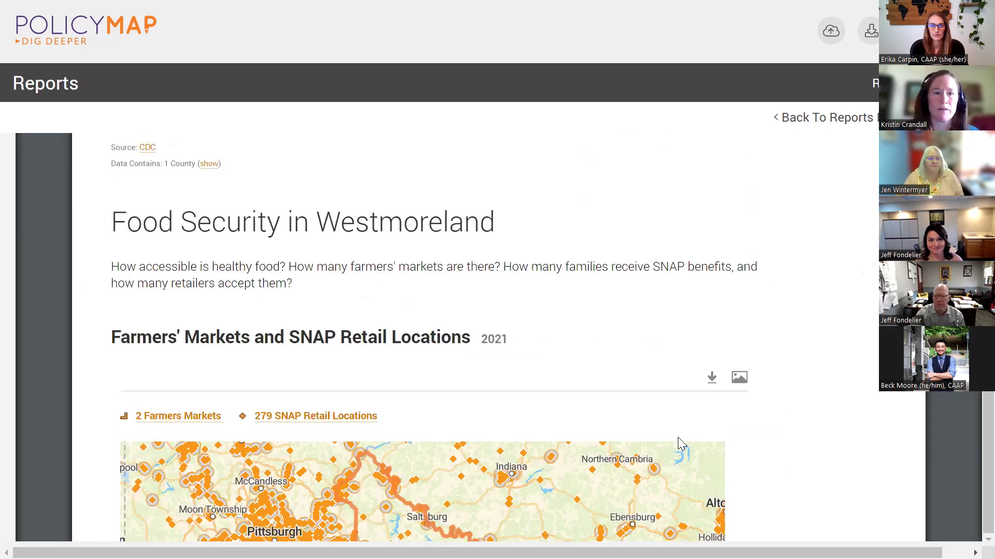
pyautogui.scroll(-8, 678, 437)
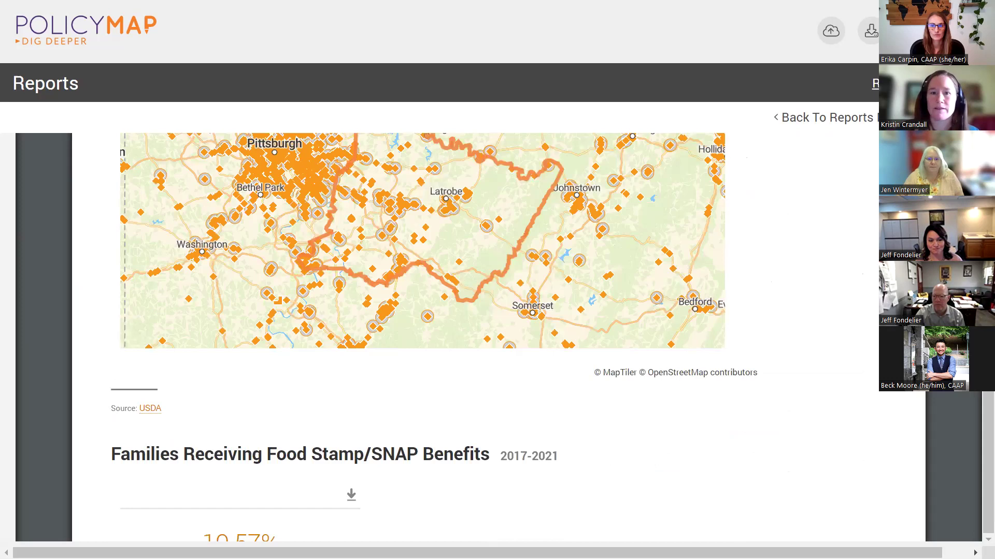
pyautogui.click(912, 84)
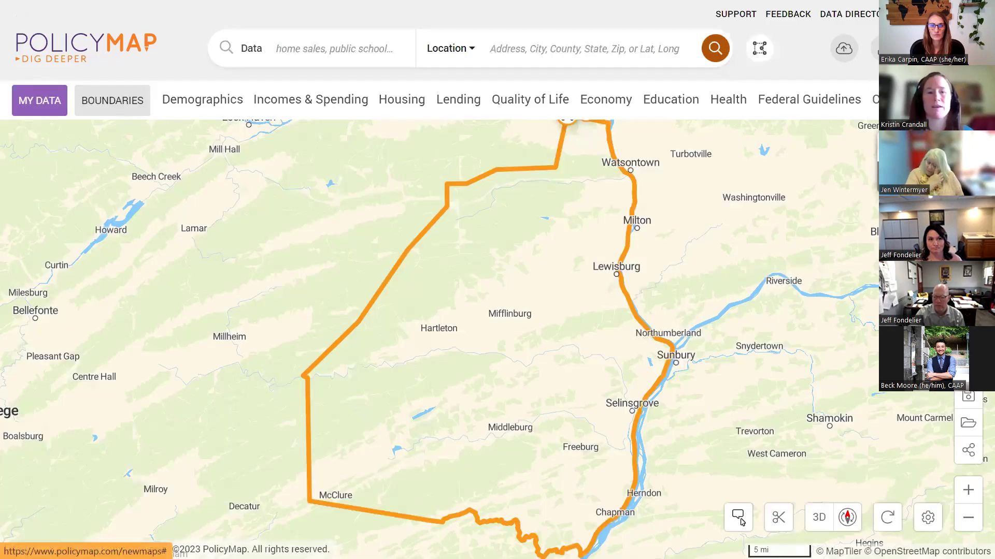
# - Browse the Housing data categories, including Renter Cost Burdens under Affordability and Cost Burdens, and the Housing Locations list
pyautogui.click(738, 517)
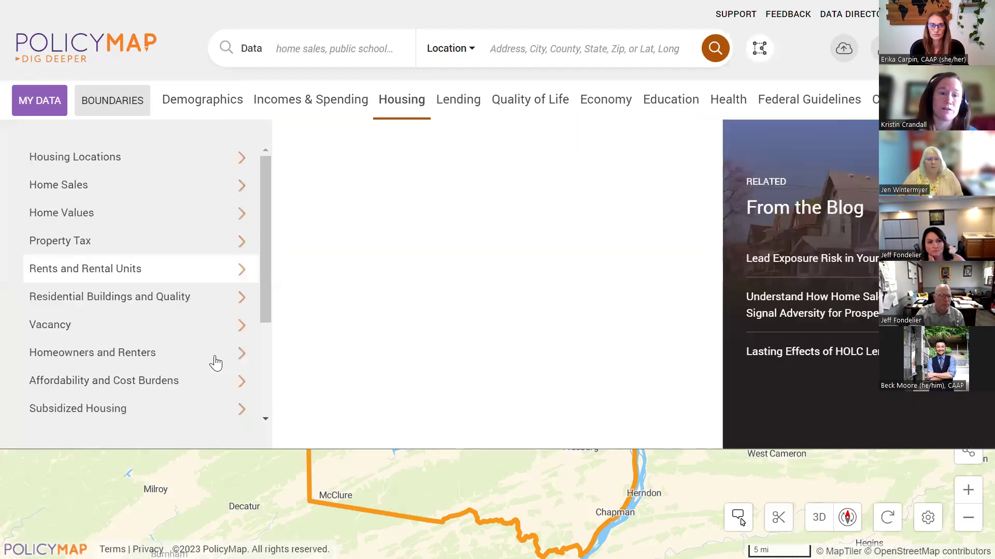
pyautogui.moveTo(216, 362)
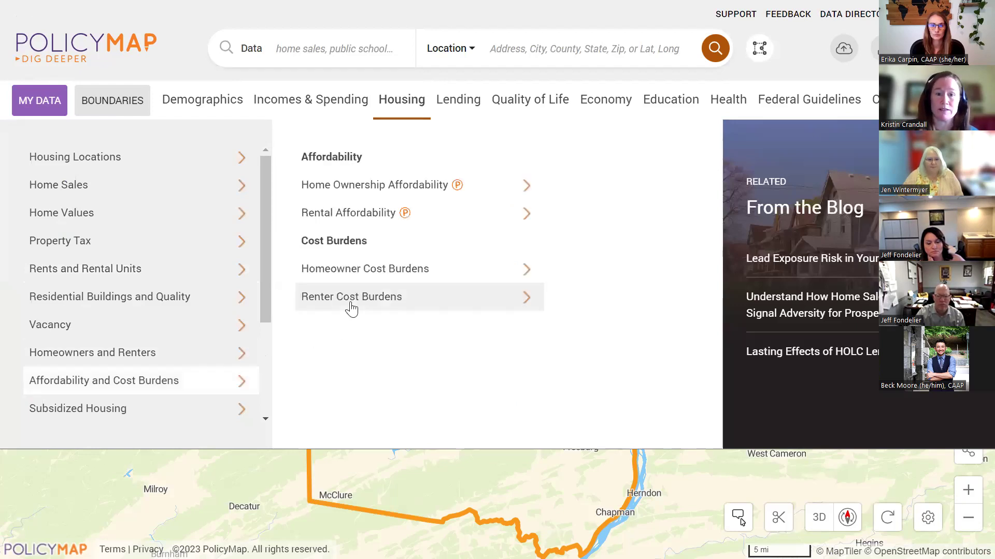
pyautogui.moveTo(352, 309)
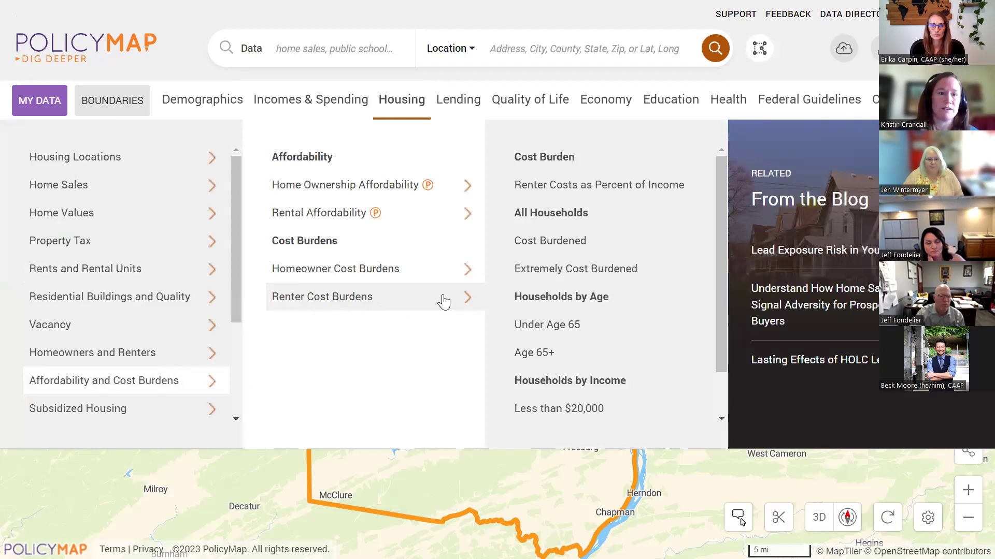
pyautogui.moveTo(237, 258); pyautogui.dragTo(247, 230)
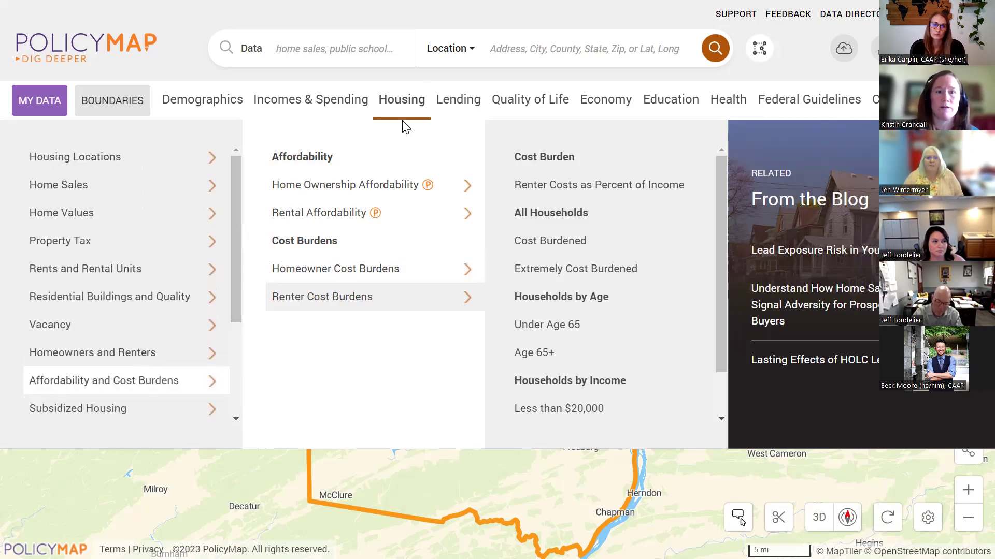
pyautogui.click(183, 167)
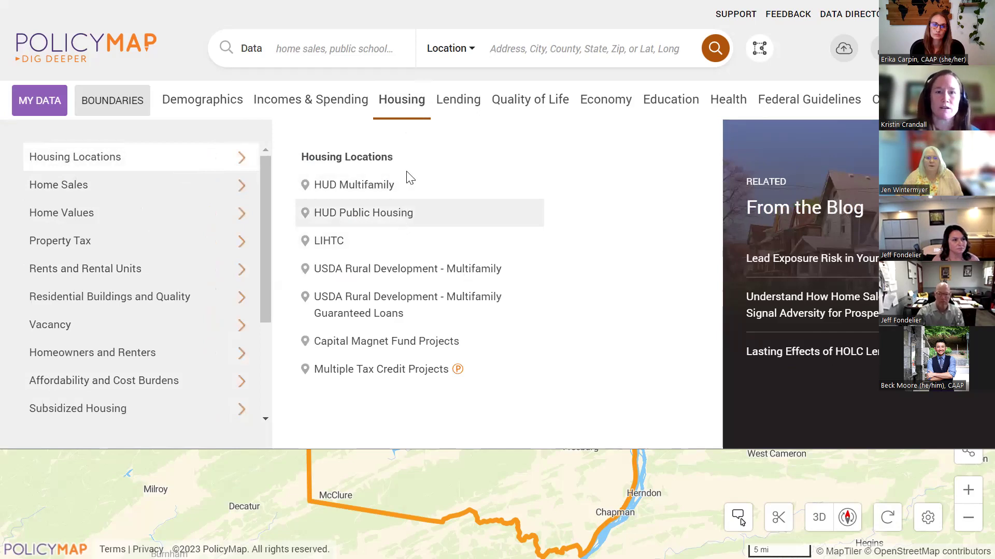
pyautogui.click(410, 115)
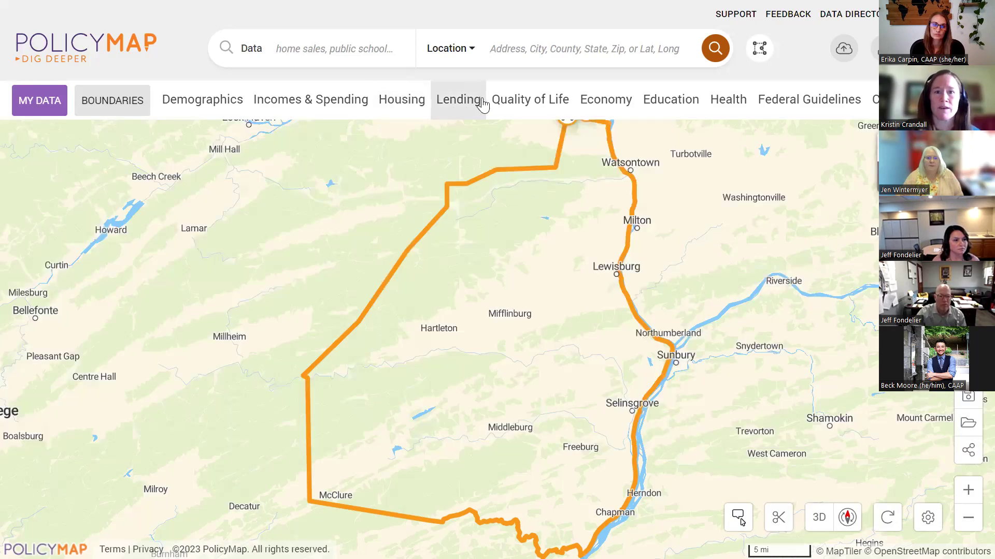
# - Browse the Quality of Life data categories: Criminal Justice with incarceration rates, Transportation with Vehicles per Household, and Environment and Disaster Risk
pyautogui.click(501, 174)
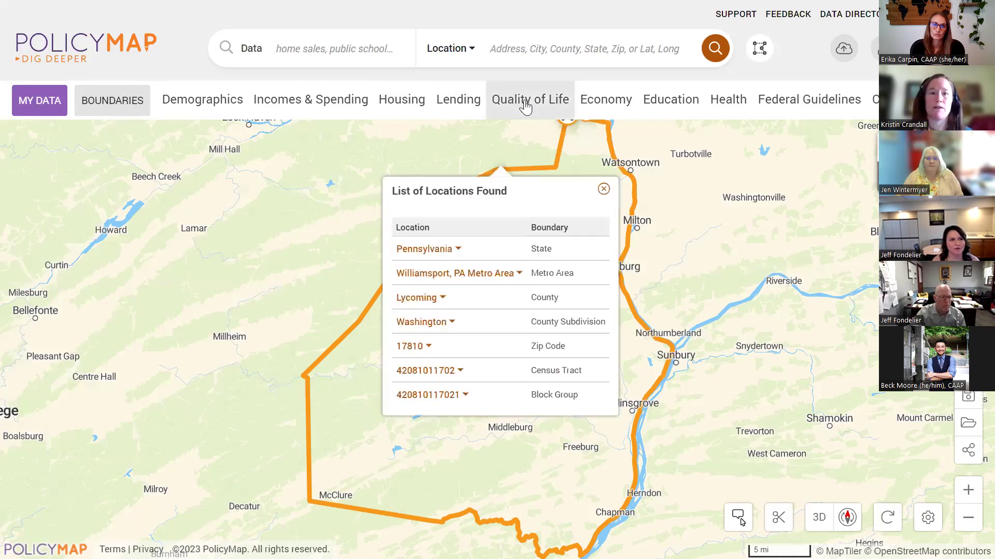
pyautogui.click(523, 102)
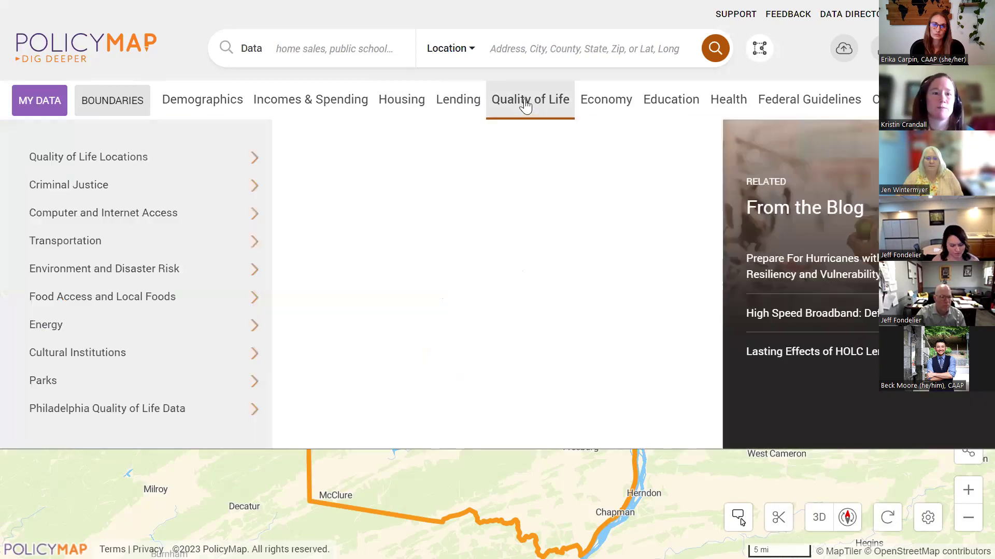
pyautogui.click(207, 214)
pyautogui.click(220, 189)
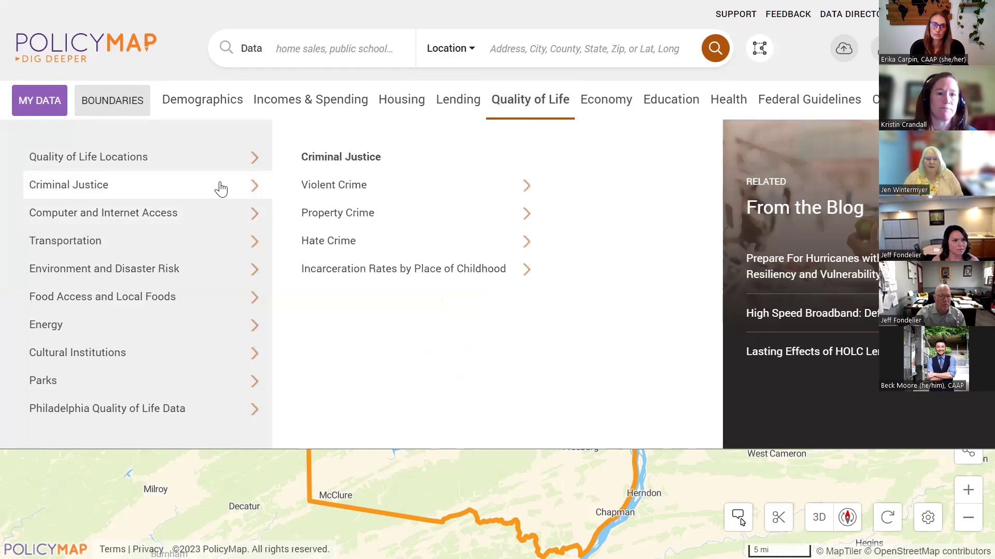
pyautogui.click(383, 276)
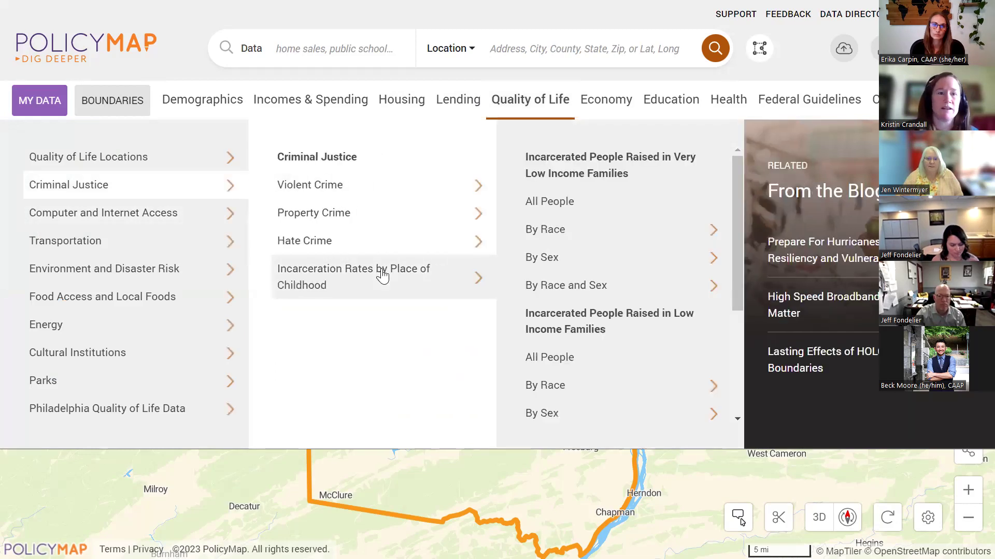
pyautogui.click(206, 237)
pyautogui.click(335, 275)
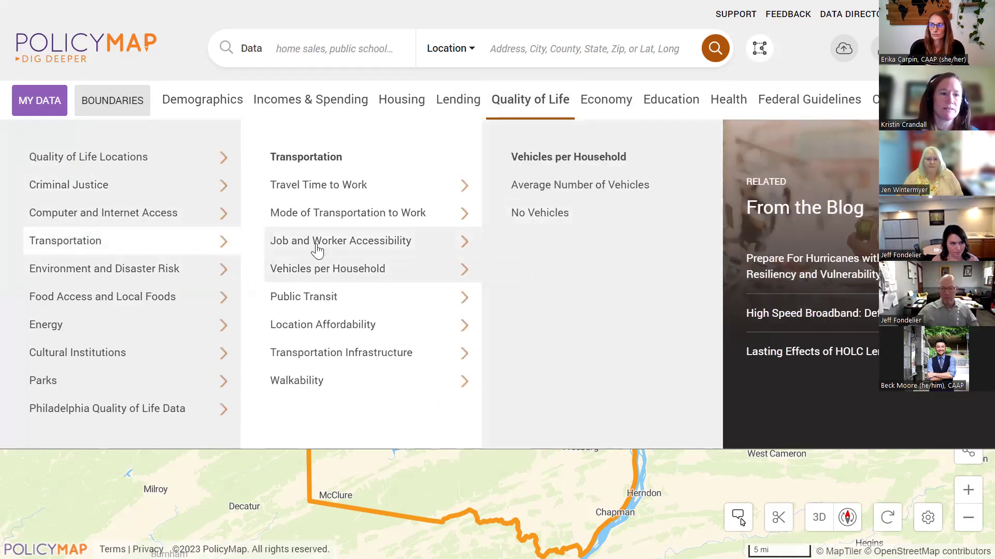
pyautogui.click(193, 280)
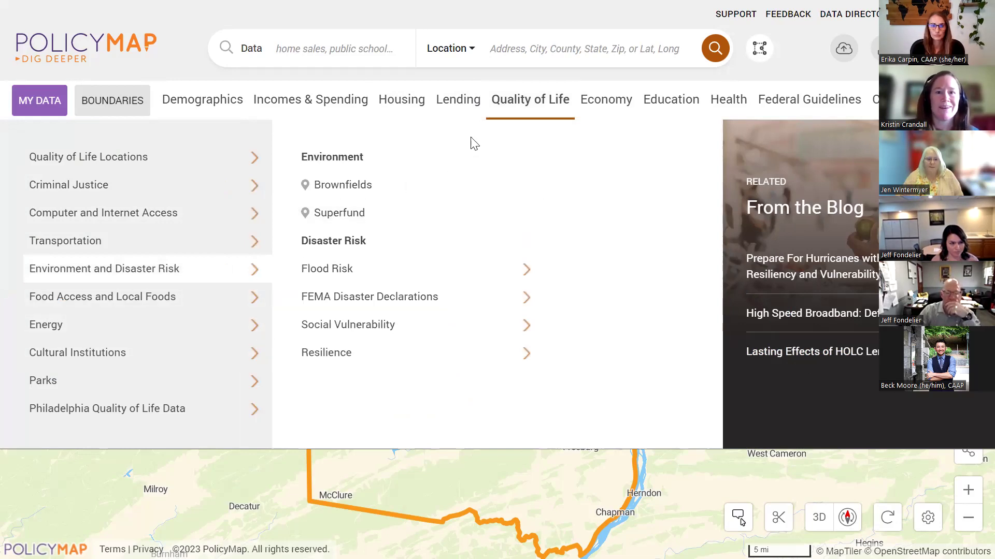
pyautogui.click(532, 99)
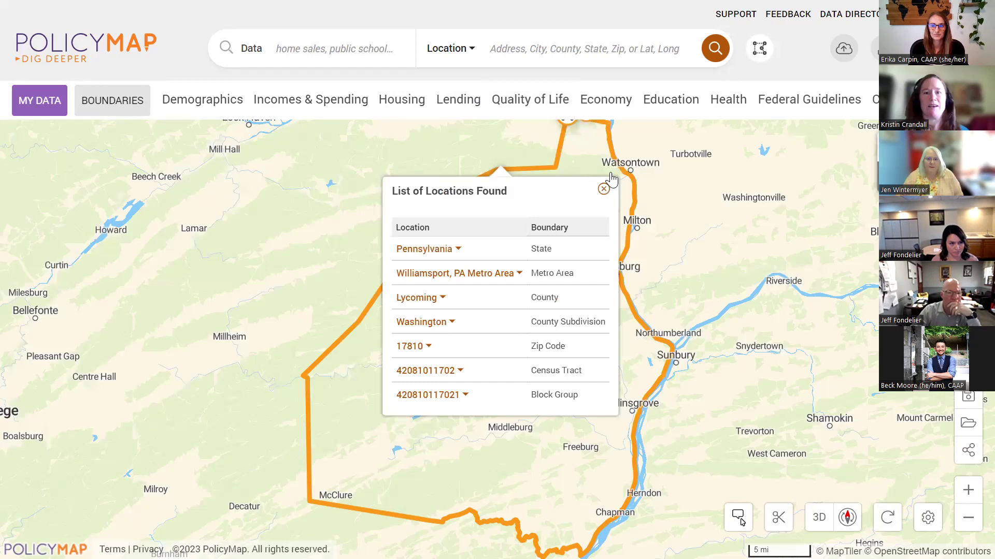
# - Dismiss the list of locations found on the map and start a data search
pyautogui.click(604, 191)
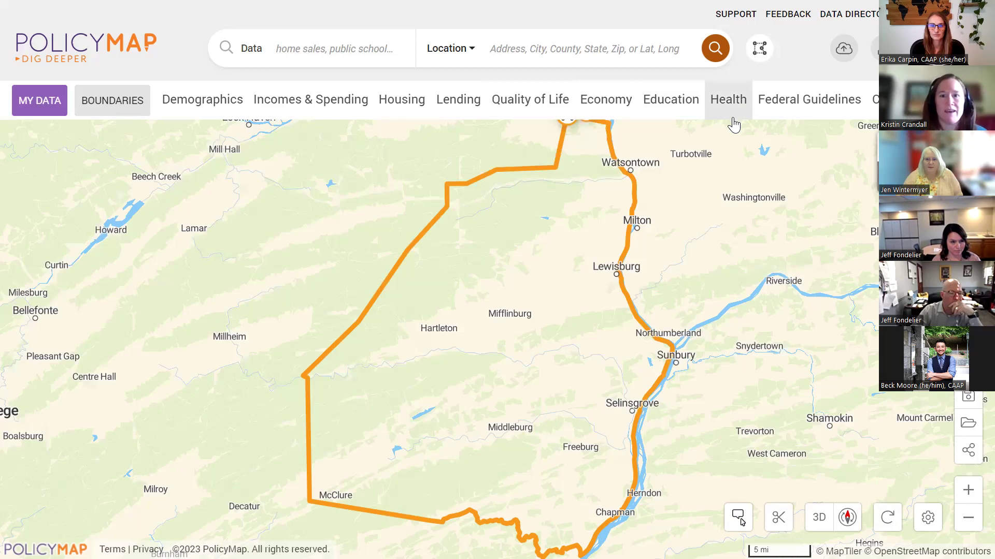
pyautogui.click(308, 74)
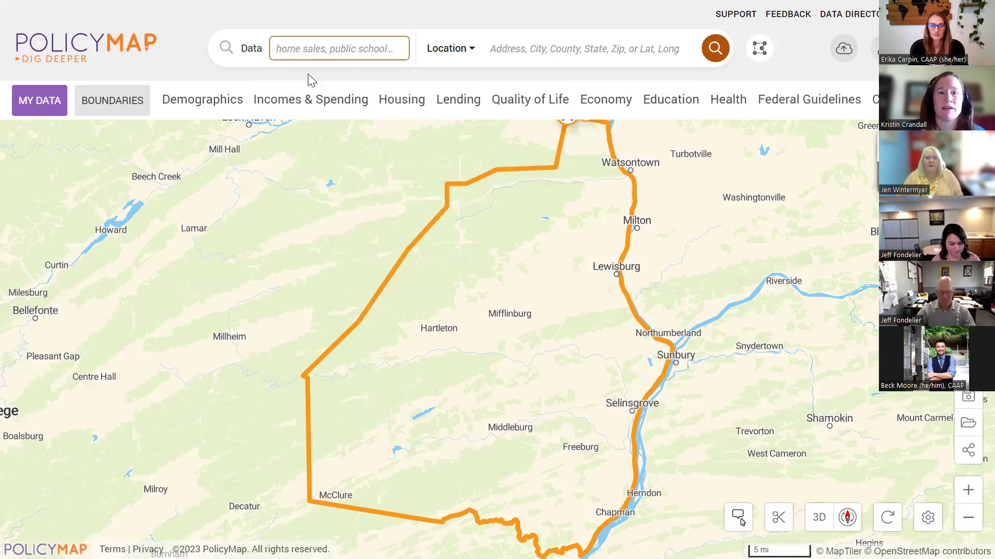